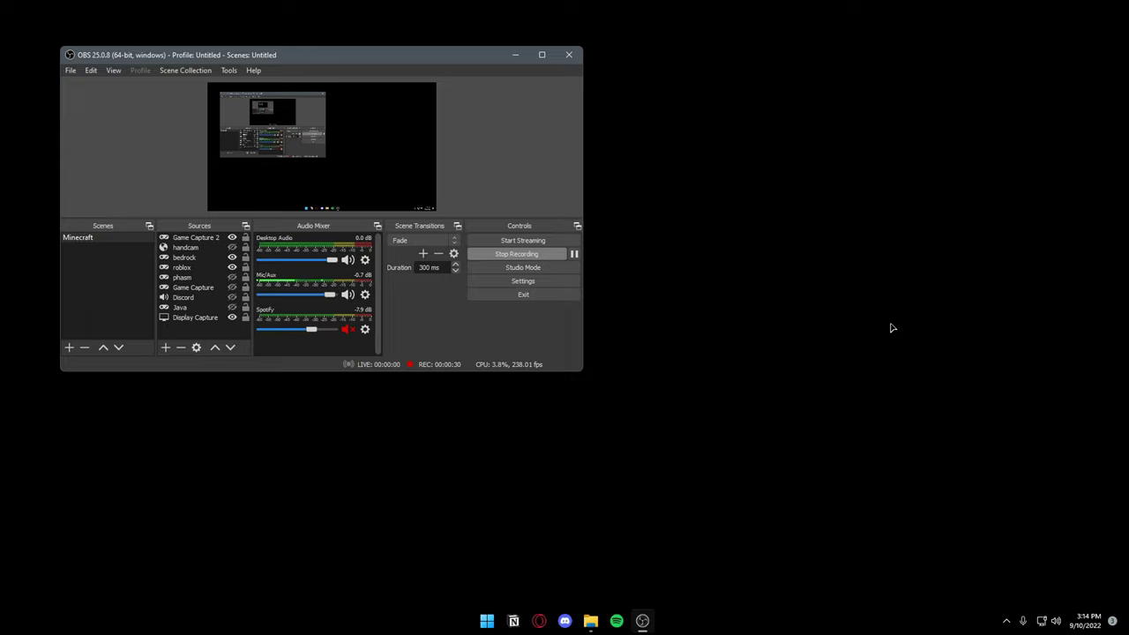
Step: Hide the OBS Studio recording window with Super+D to reveal the empty desktop
{"action": "key", "text": "super+d"}
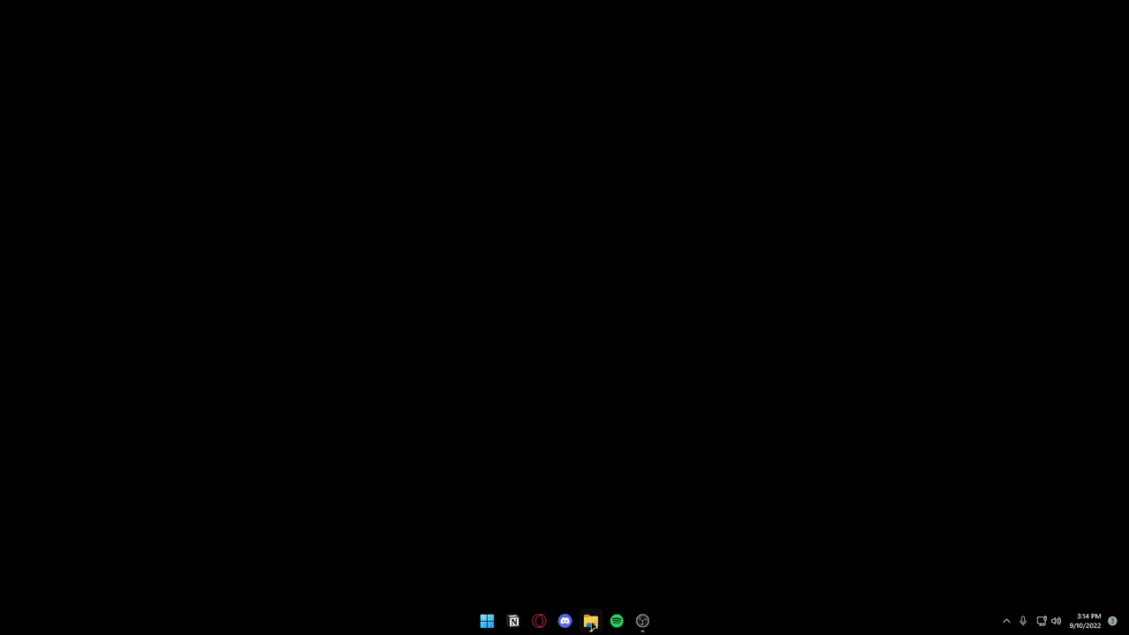
Step: Open the finished tutorial.psd from the thumbnails folder in Photoshop
{"action": "left_click", "coordinate": [591, 620]}
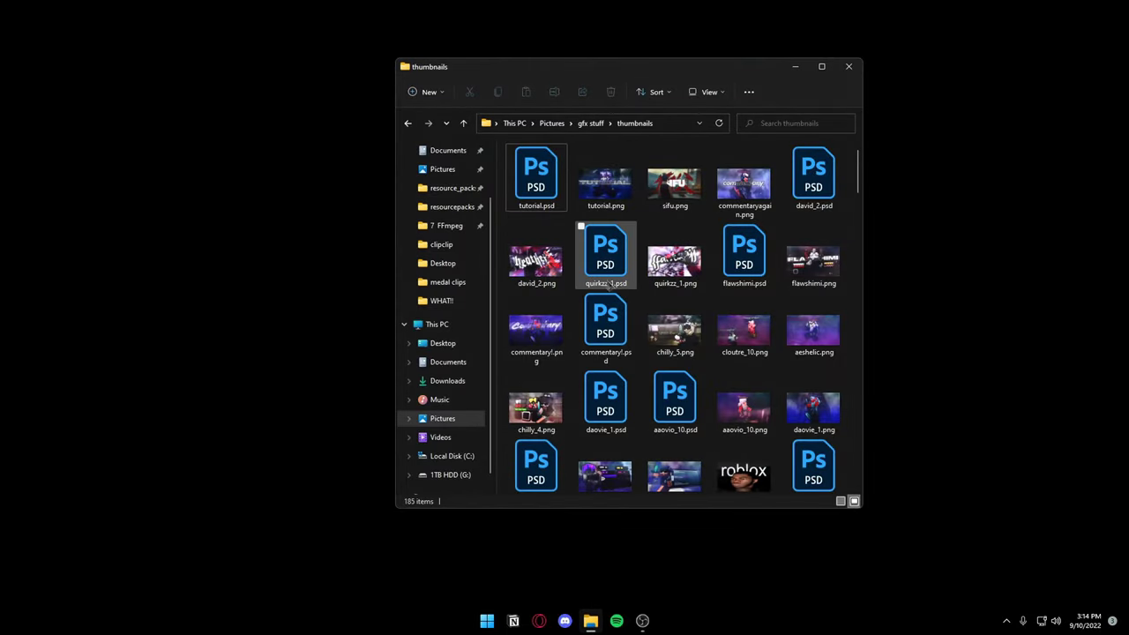
{"action": "double_click", "coordinate": [605, 182]}
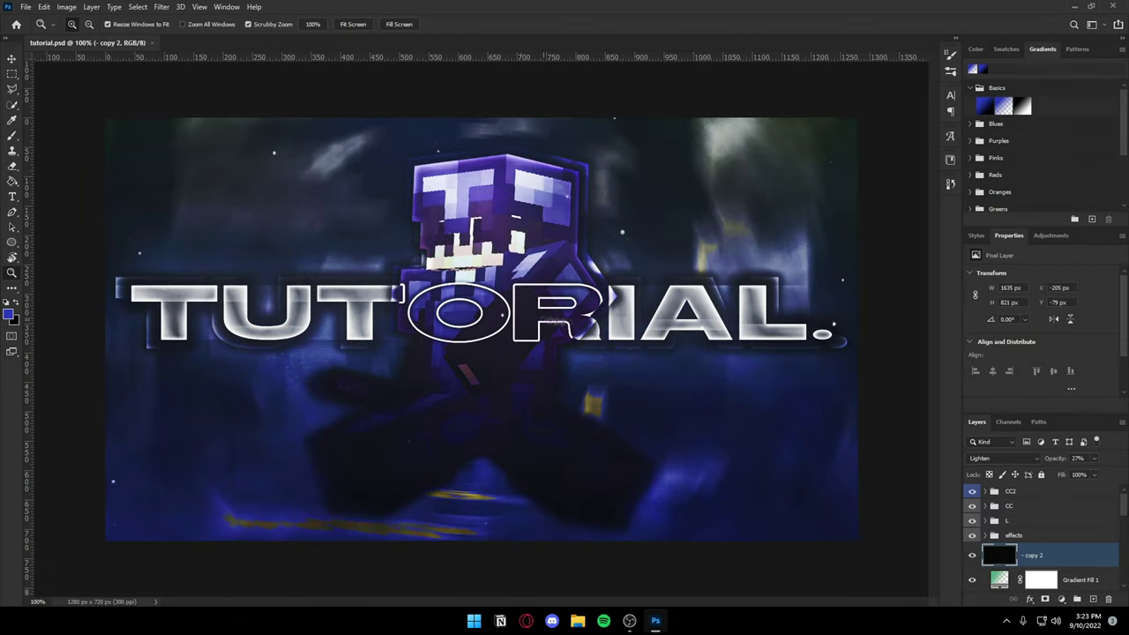
Step: Create a new 1280x720, 300 ppi document named tutorial_2 from the thumbnails preset
{"action": "left_click_drag", "start_coordinate": [578, 364], "coordinate": [565, 370]}
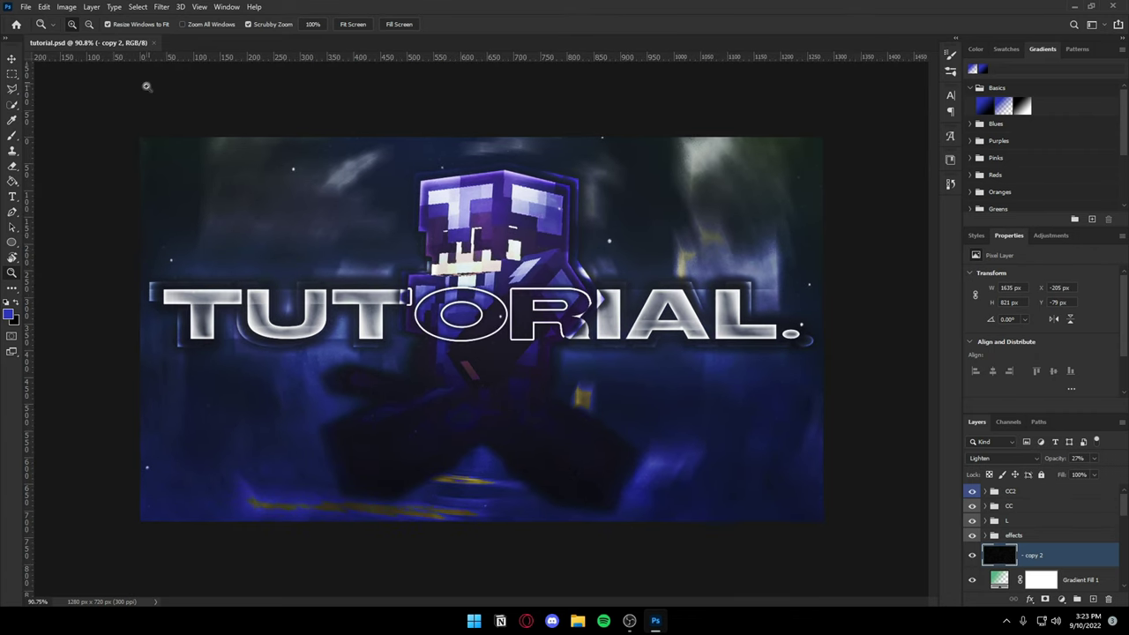
{"action": "left_click", "coordinate": [25, 6]}
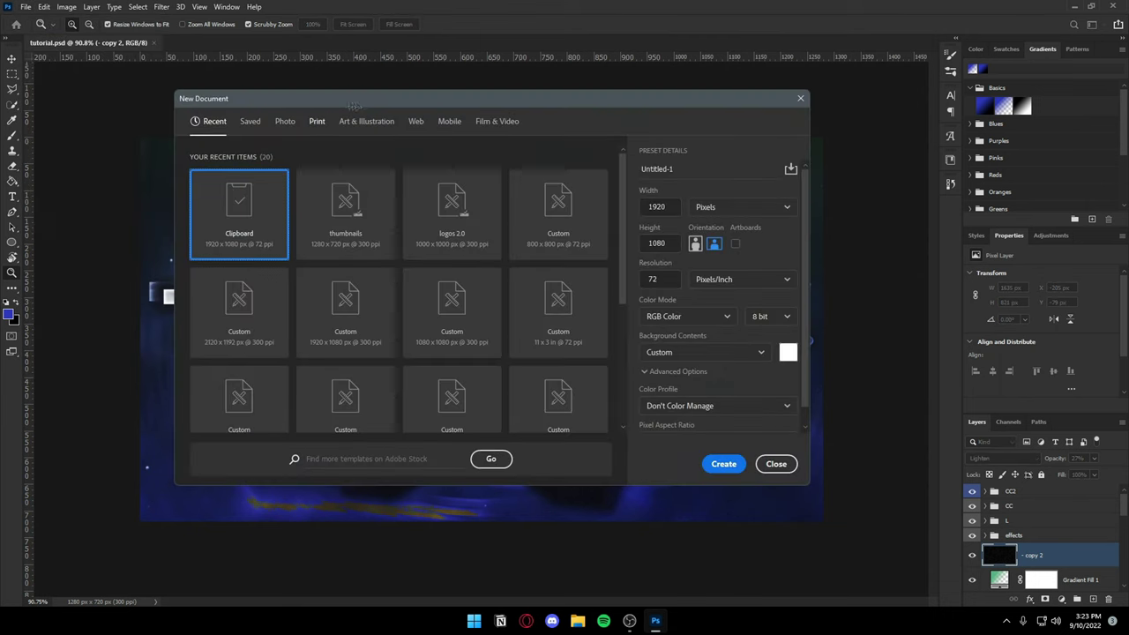
{"action": "left_click", "coordinate": [348, 189]}
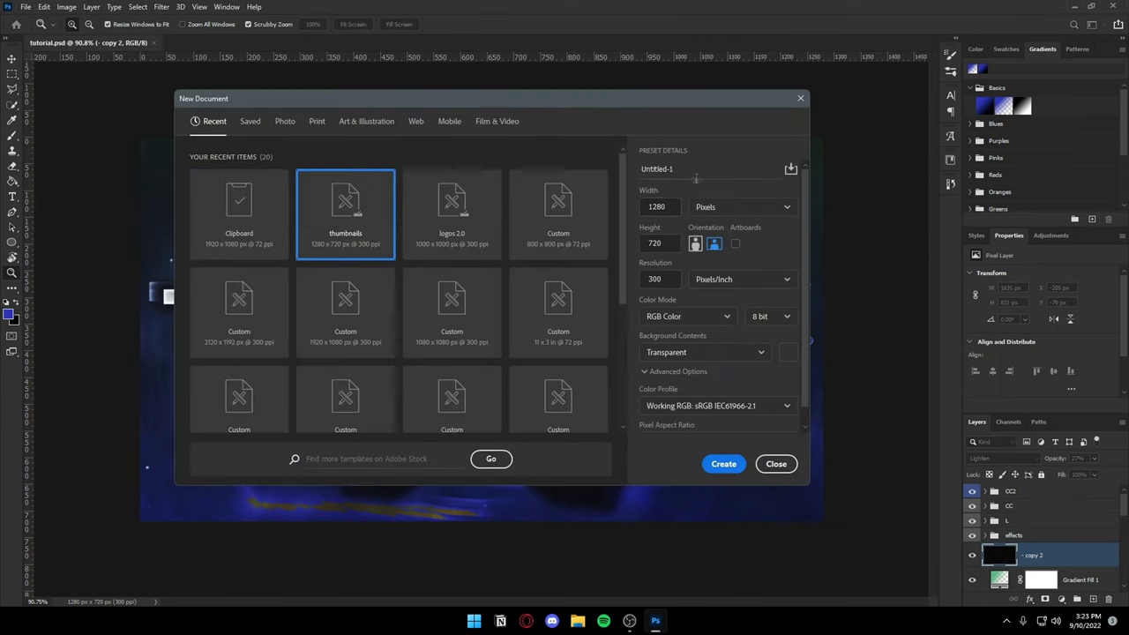
{"action": "left_click", "coordinate": [685, 169]}
{"action": "type", "text": "tutorial_2"}
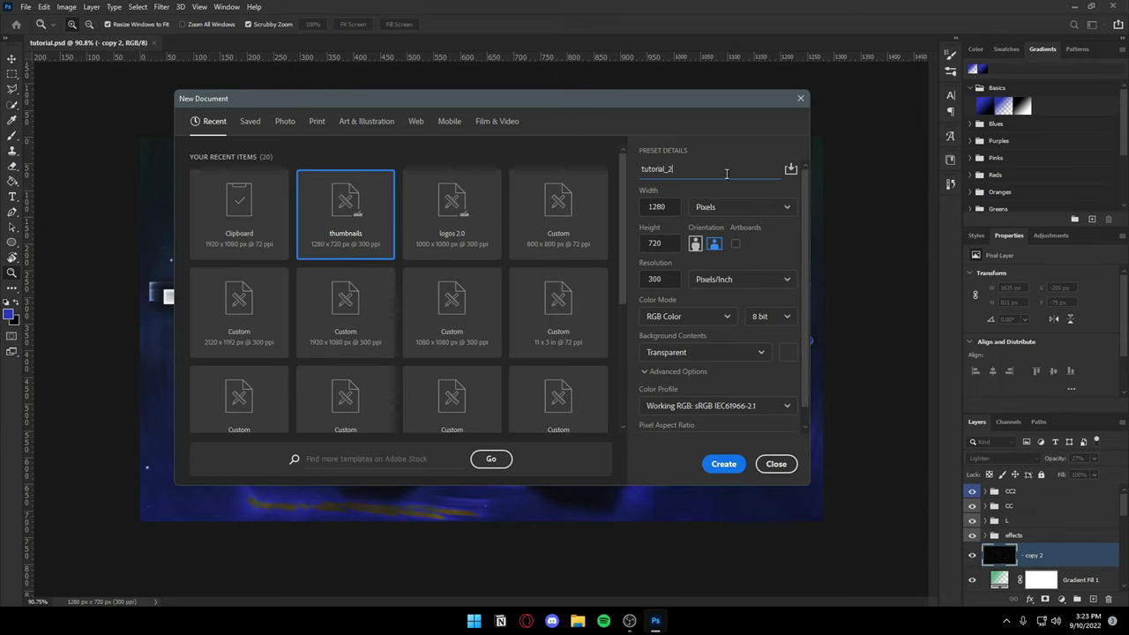
{"action": "left_click", "coordinate": [721, 463]}
Step: Paste the gameplay screenshot and scale it up past the canvas, centred on the character
{"action": "key", "text": "ctrl+v"}
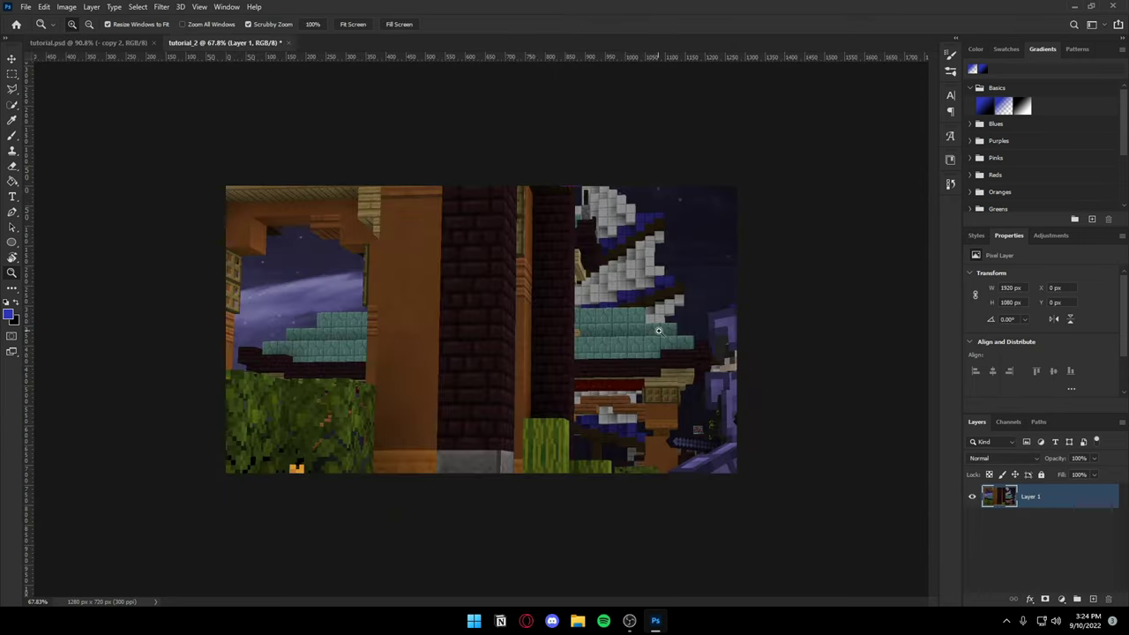
{"action": "left_click_drag", "start_coordinate": [611, 376], "coordinate": [538, 284]}
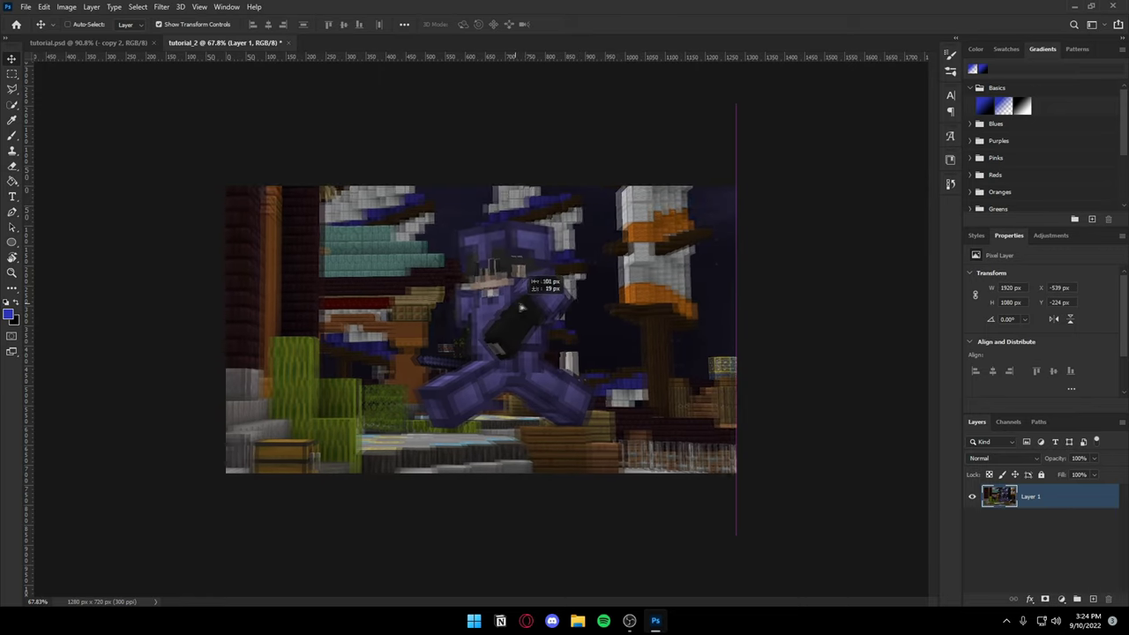
{"action": "scroll", "coordinate": [484, 329], "scroll_direction": "down", "scroll_amount": 3}
{"action": "left_click_drag", "start_coordinate": [595, 234], "coordinate": [615, 221]}
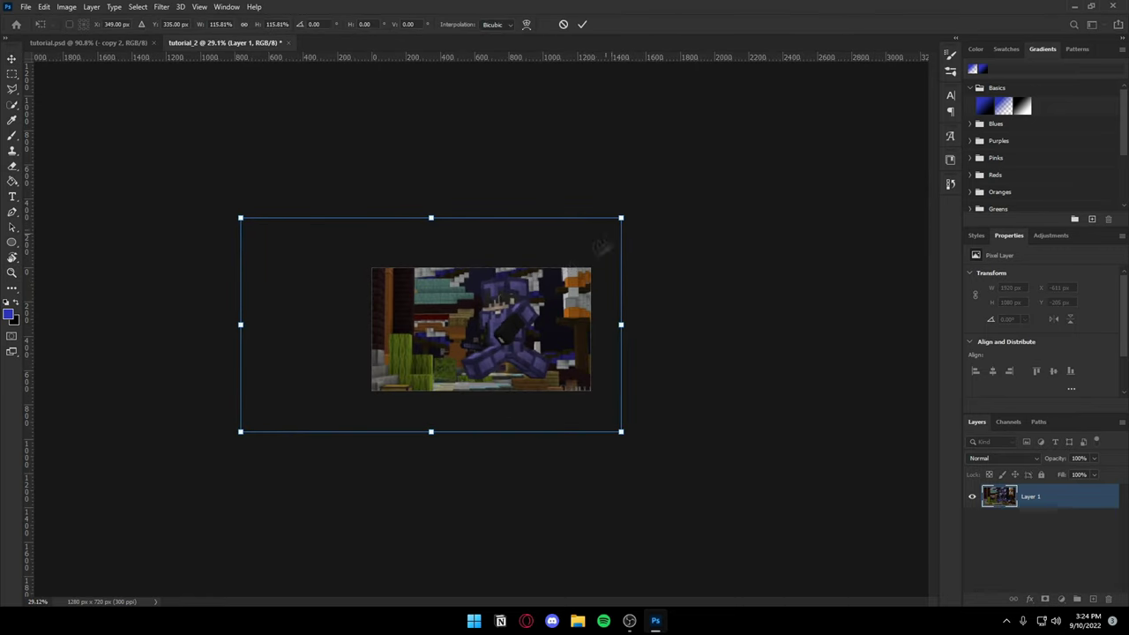
{"action": "left_click_drag", "start_coordinate": [502, 263], "coordinate": [530, 285]}
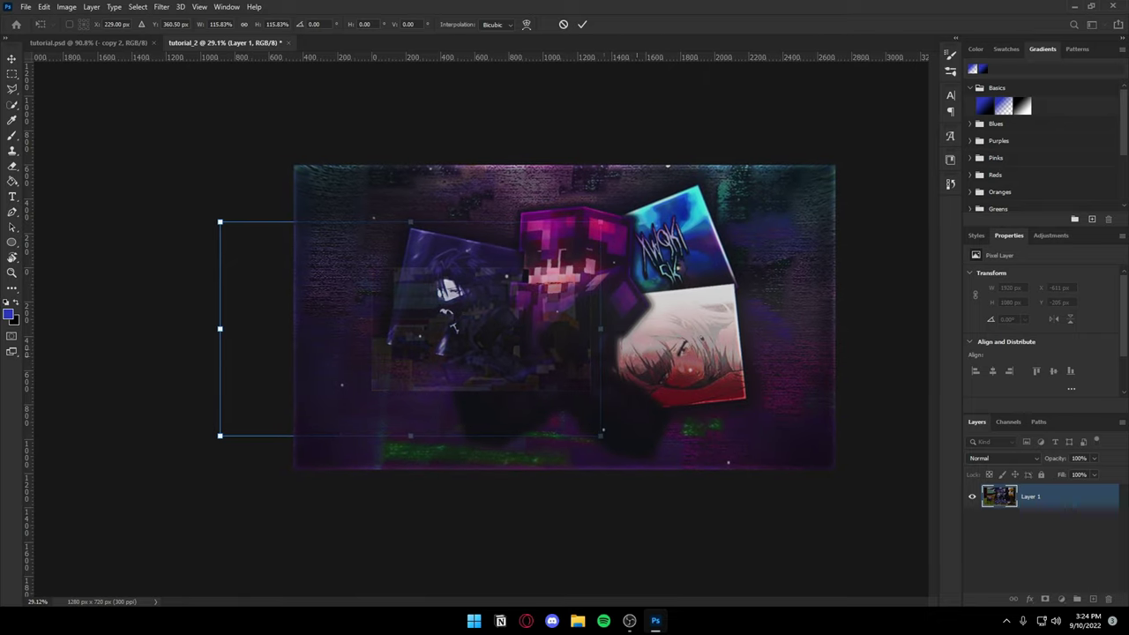
{"action": "left_click", "coordinate": [583, 25]}
Step: Tilt the screenshot about 1 degree so the character fills the frame
{"action": "key", "text": "z"}
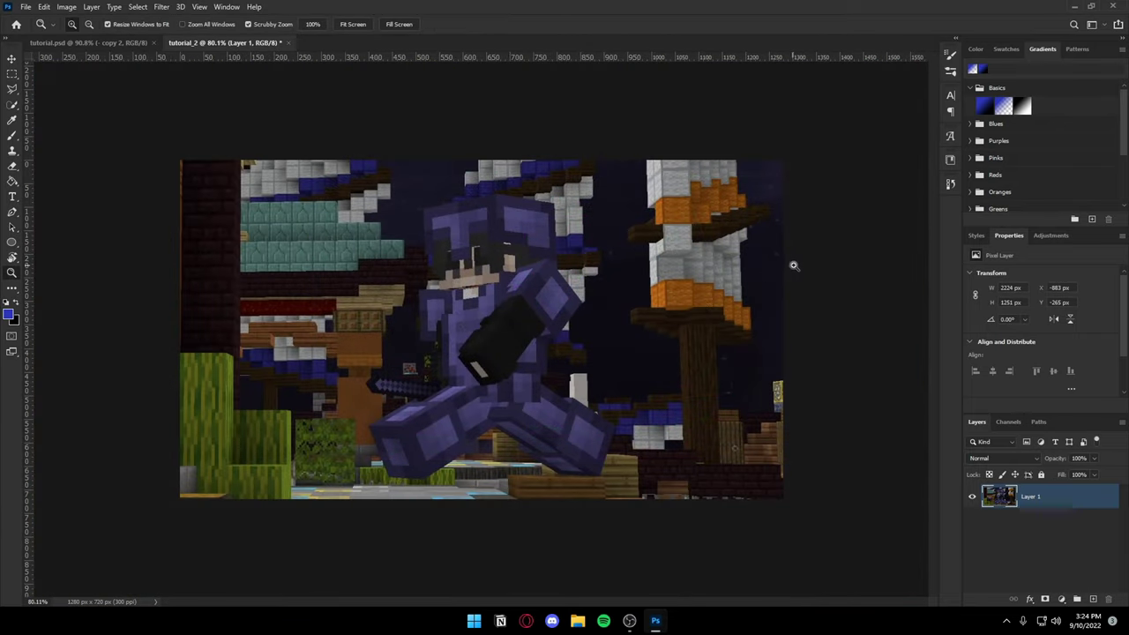
{"action": "left_click_drag", "start_coordinate": [796, 265], "coordinate": [779, 269]}
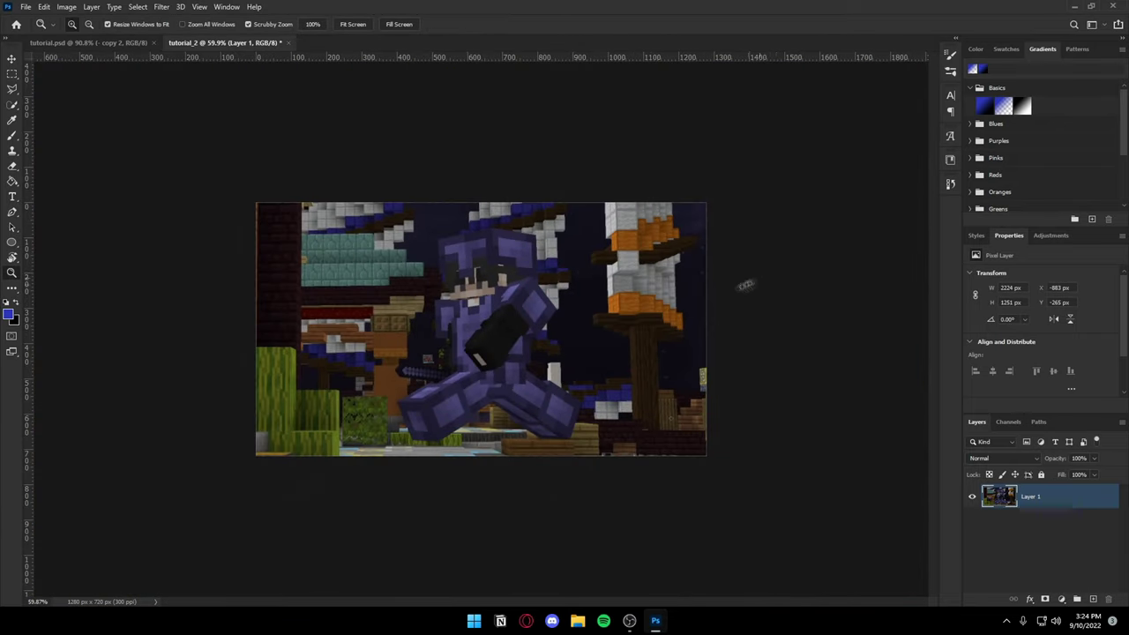
{"action": "mouse_move", "coordinate": [494, 328]}
{"action": "left_mouse_down"}
{"action": "mouse_move", "coordinate": [531, 323]}
{"action": "mouse_move", "coordinate": [490, 324]}
{"action": "left_mouse_up"}
{"action": "key", "text": "v"}
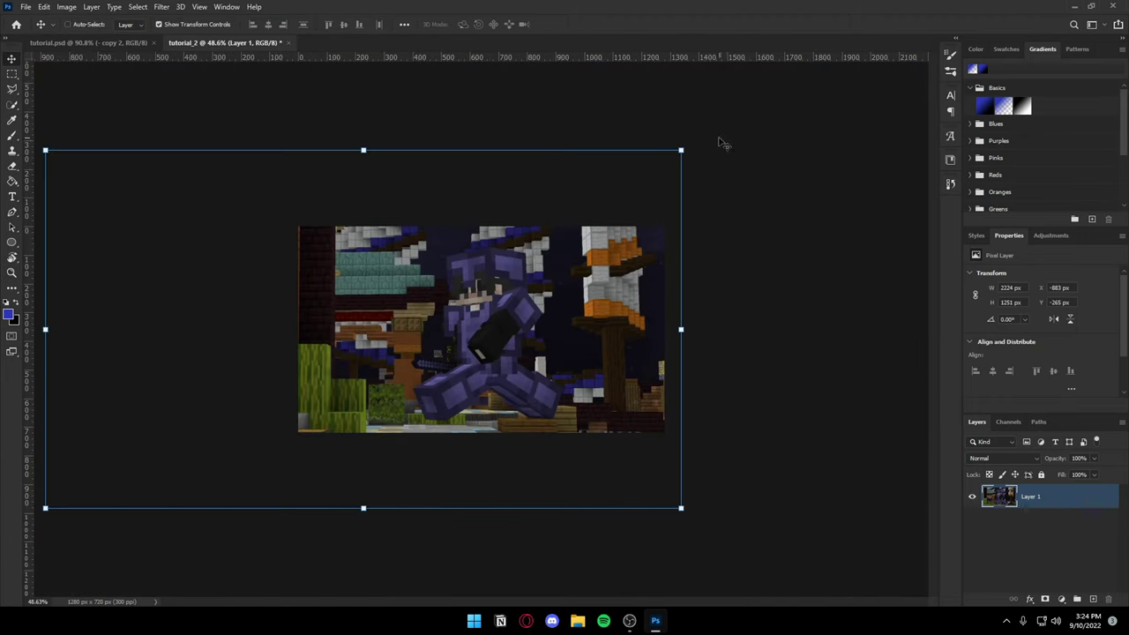
{"action": "left_click_drag", "start_coordinate": [687, 141], "coordinate": [608, 204]}
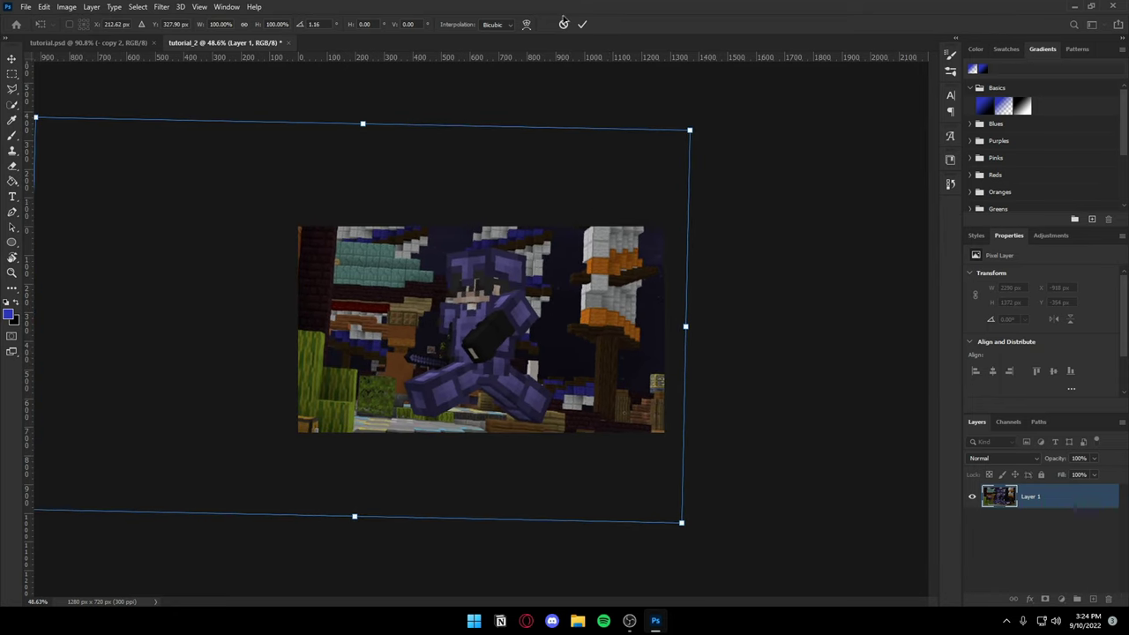
{"action": "left_click", "coordinate": [582, 24]}
{"action": "key", "text": "z"}
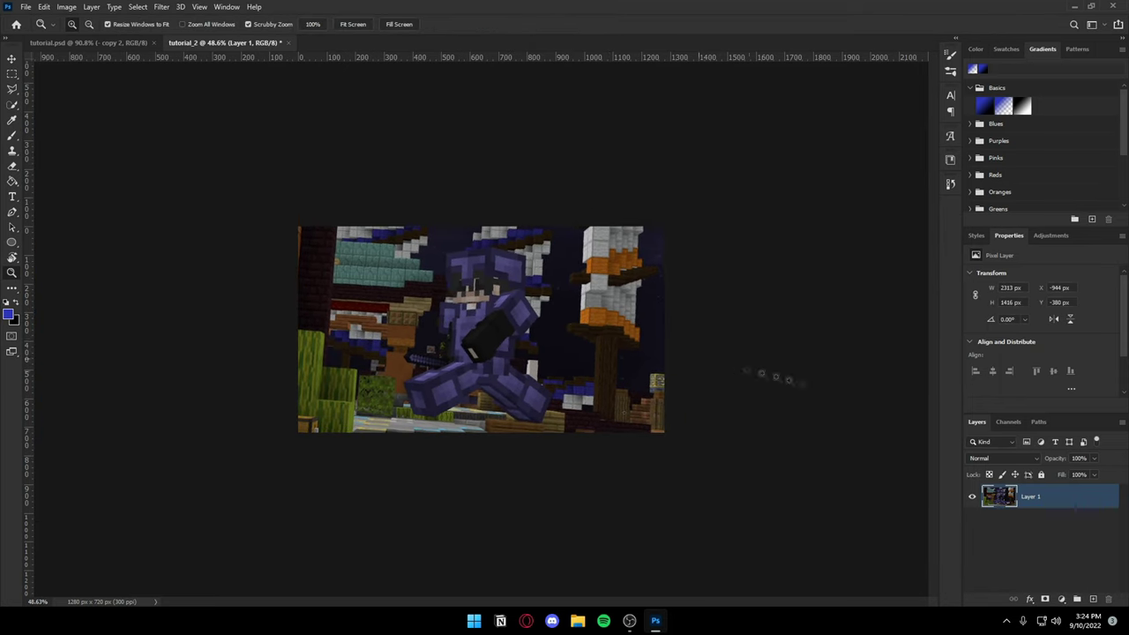
{"action": "mouse_move", "coordinate": [506, 380]}
{"action": "left_mouse_down"}
{"action": "mouse_move", "coordinate": [494, 369]}
{"action": "mouse_move", "coordinate": [504, 351]}
{"action": "mouse_move", "coordinate": [474, 436]}
{"action": "left_mouse_up"}
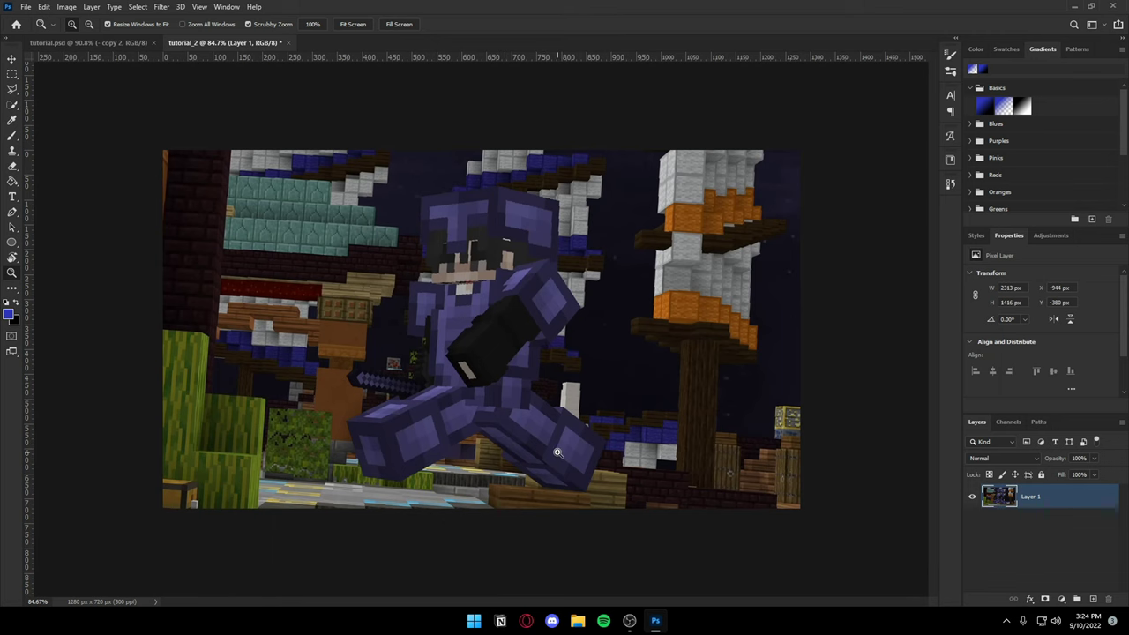
{"action": "left_click_drag", "start_coordinate": [539, 472], "coordinate": [550, 465]}
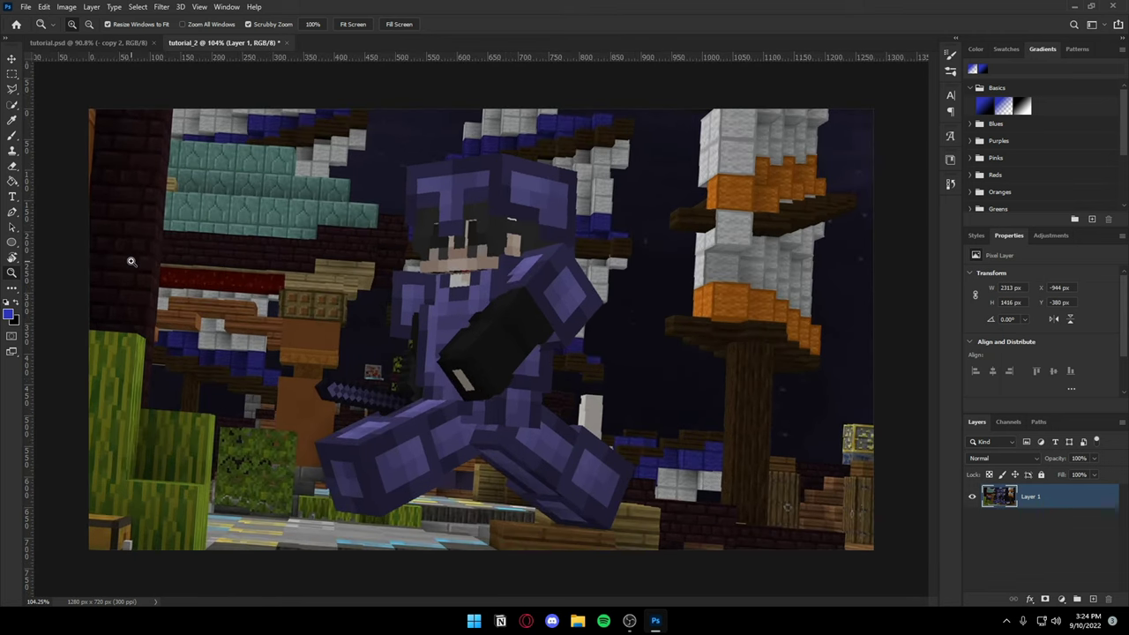
Step: Choose the Polygonal Lasso Tool and zoom in on the character's leg
{"action": "key", "text": "l"}
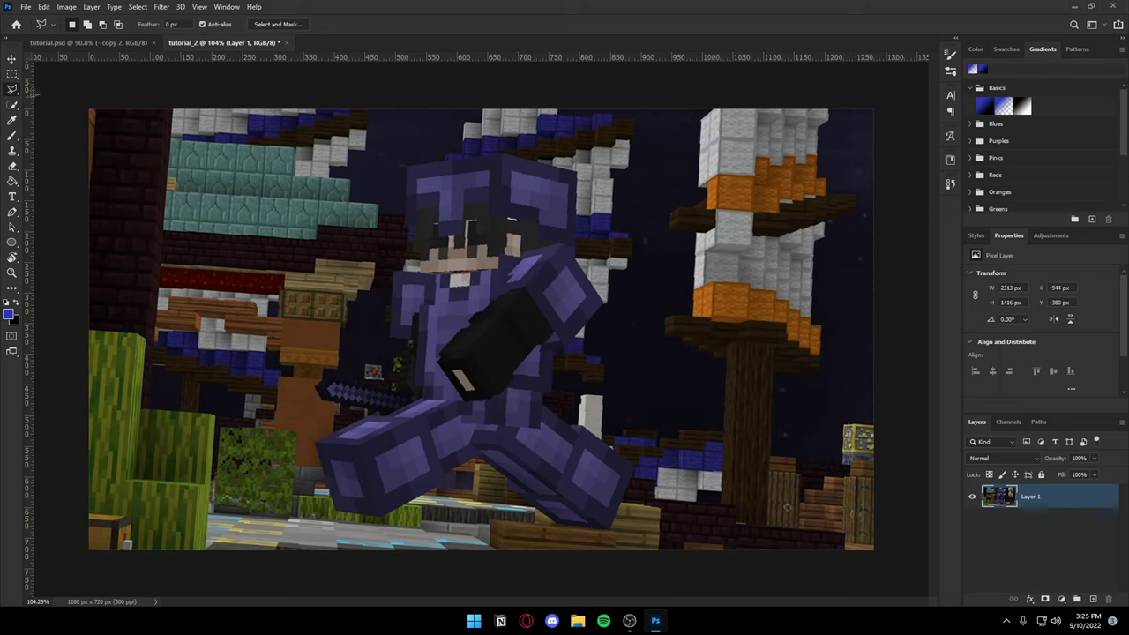
{"action": "right_click", "coordinate": [13, 89]}
{"action": "left_click", "coordinate": [60, 116]}
{"action": "key", "text": "z"}
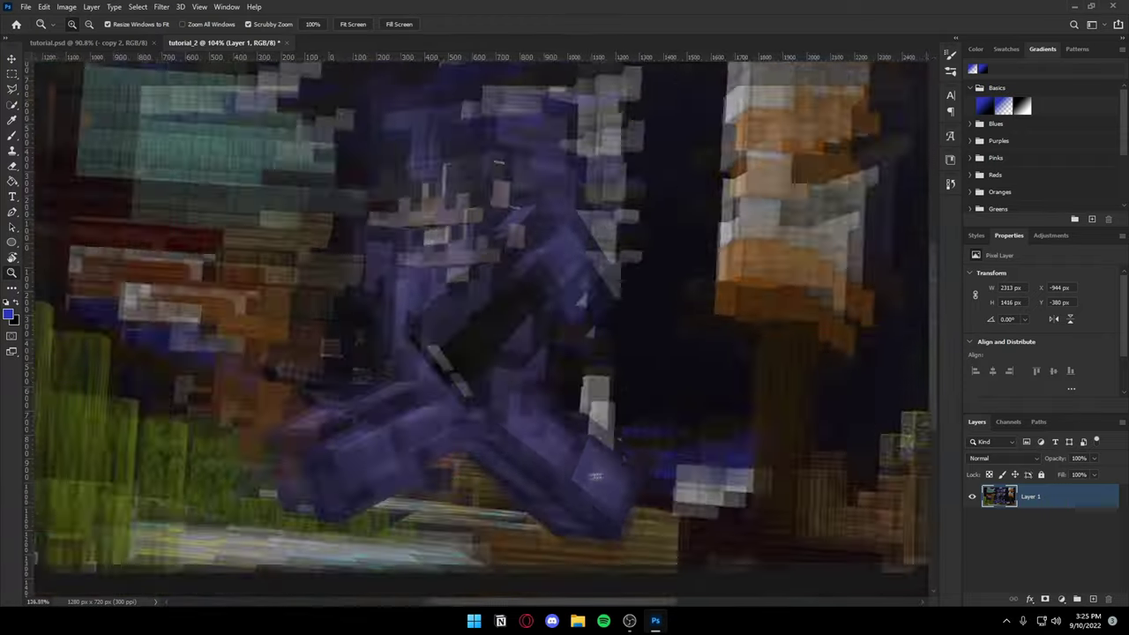
{"action": "left_click_drag", "start_coordinate": [573, 482], "coordinate": [675, 383]}
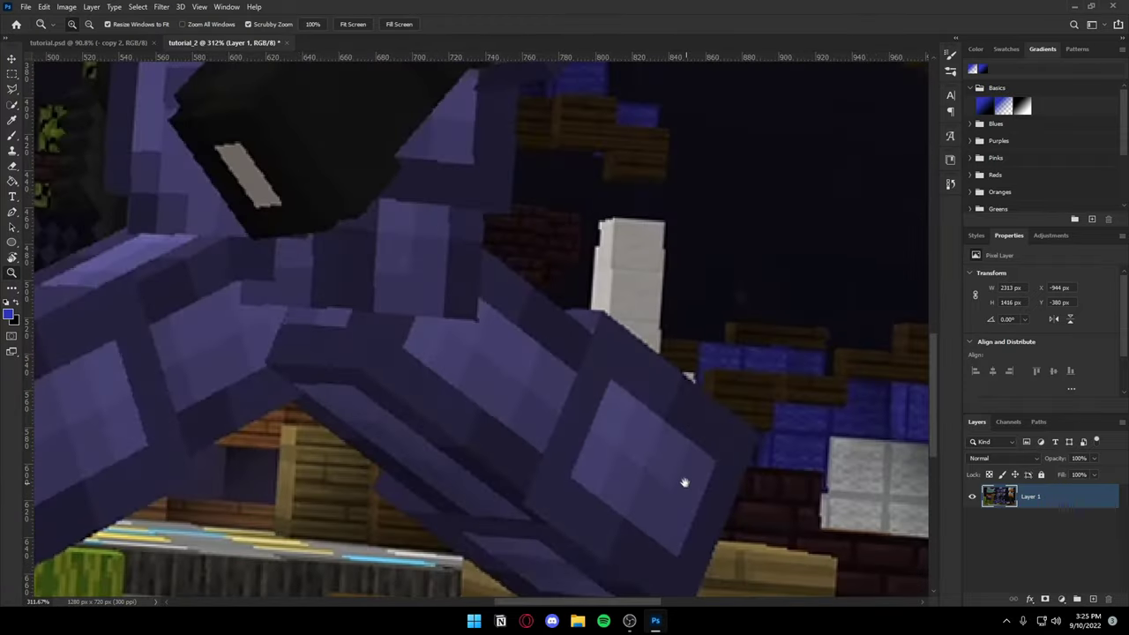
{"action": "left_click_drag", "start_coordinate": [679, 479], "coordinate": [510, 412]}
{"action": "scroll", "coordinate": [510, 413], "scroll_direction": "up", "scroll_amount": 3}
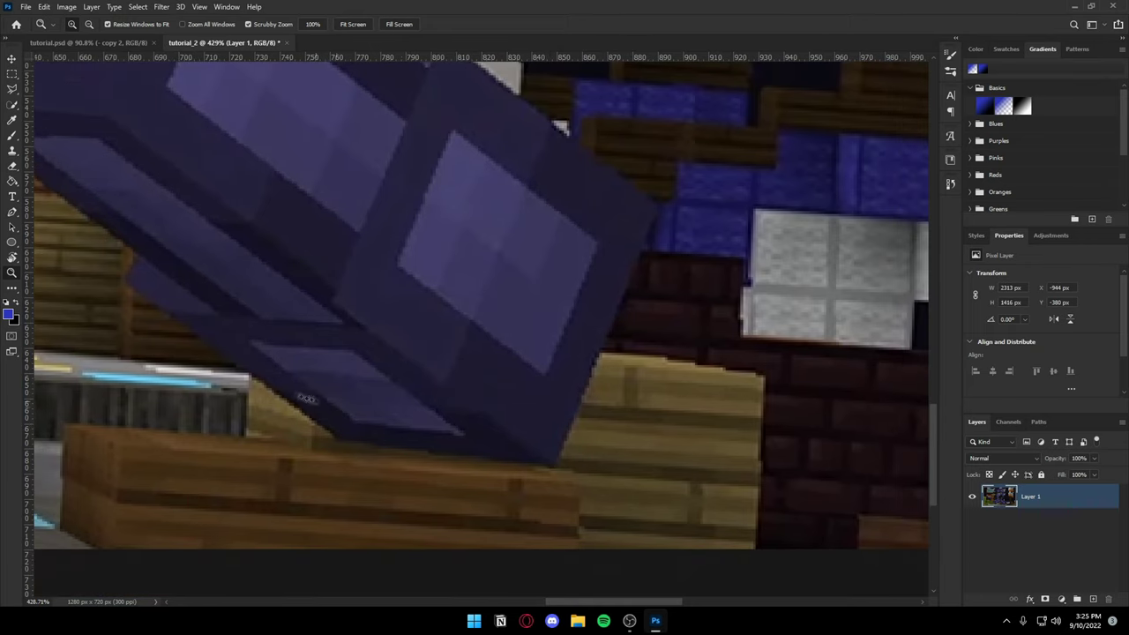
{"action": "key", "text": "l"}
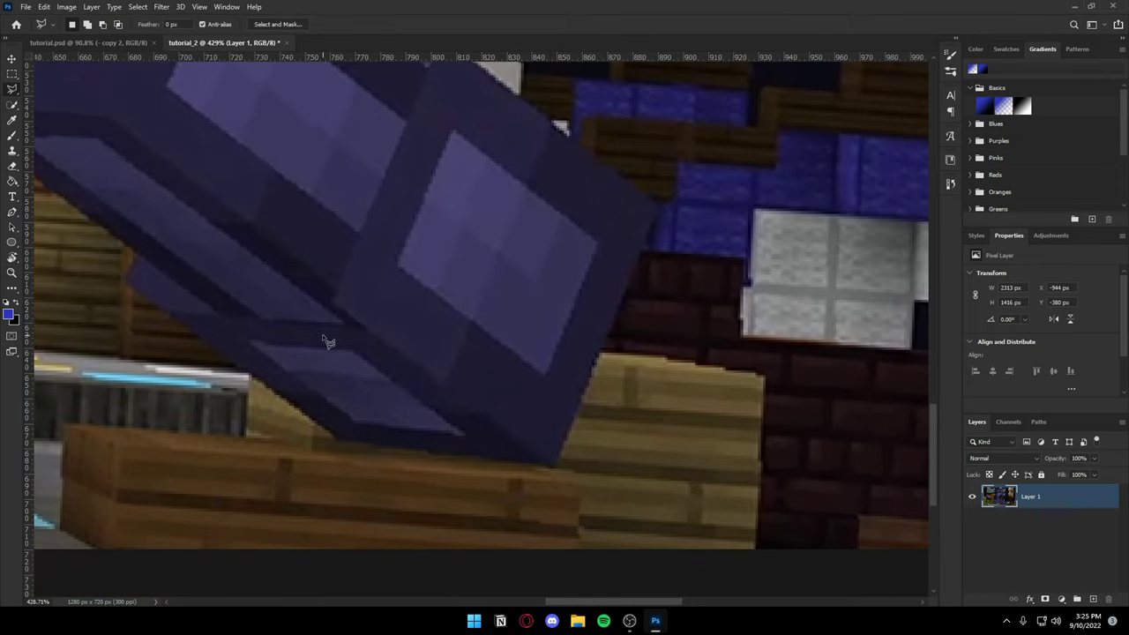
Step: Trace the selection outline along the character's leg and arm
{"action": "left_click", "coordinate": [337, 437]}
{"action": "left_click", "coordinate": [551, 461]}
{"action": "left_click", "coordinate": [653, 209]}
{"action": "scroll", "coordinate": [653, 209], "scroll_direction": "up", "scroll_amount": 3}
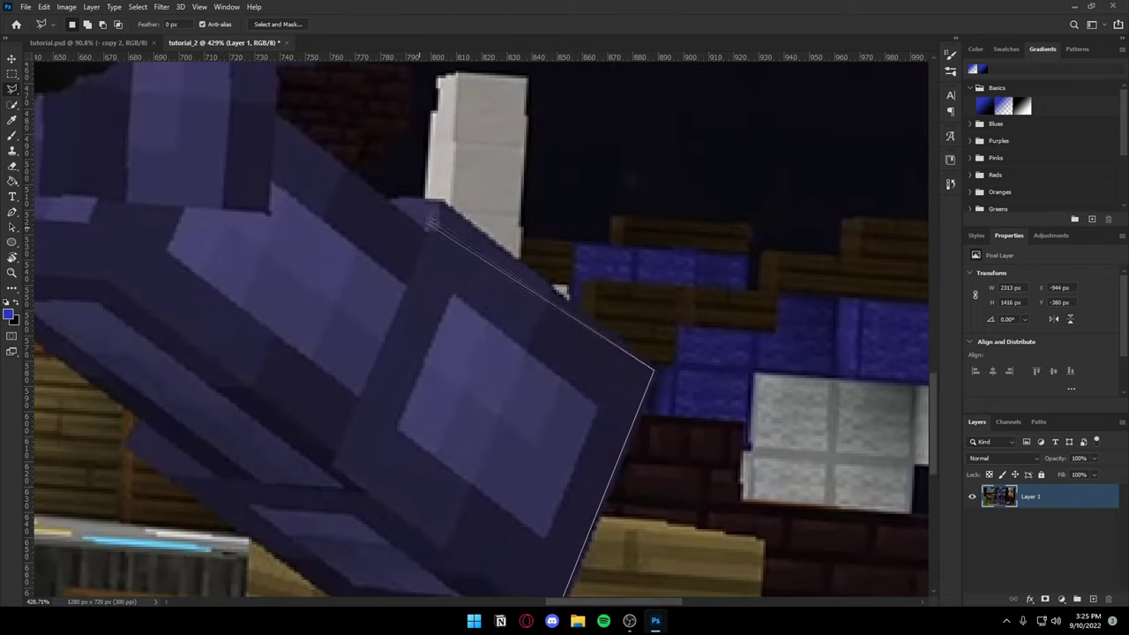
{"action": "left_click", "coordinate": [440, 204]}
{"action": "scroll", "coordinate": [399, 209], "scroll_direction": "up", "scroll_amount": 5}
{"action": "left_click", "coordinate": [320, 412]}
{"action": "left_click", "coordinate": [375, 406]}
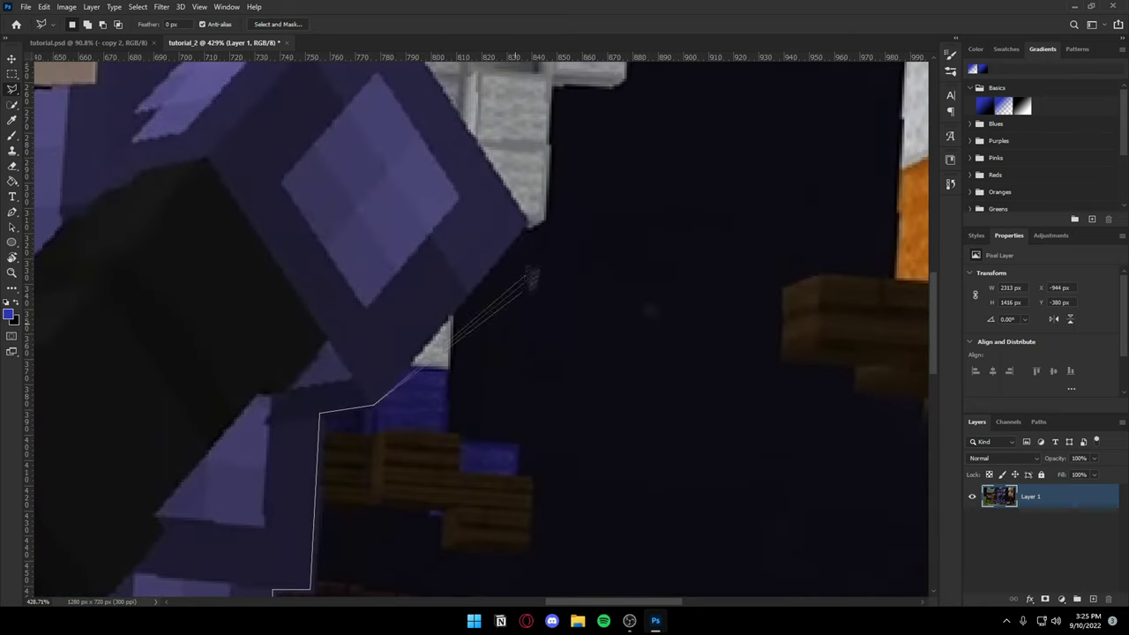
{"action": "left_click", "coordinate": [529, 228]}
{"action": "scroll", "coordinate": [529, 227], "scroll_direction": "up", "scroll_amount": 4}
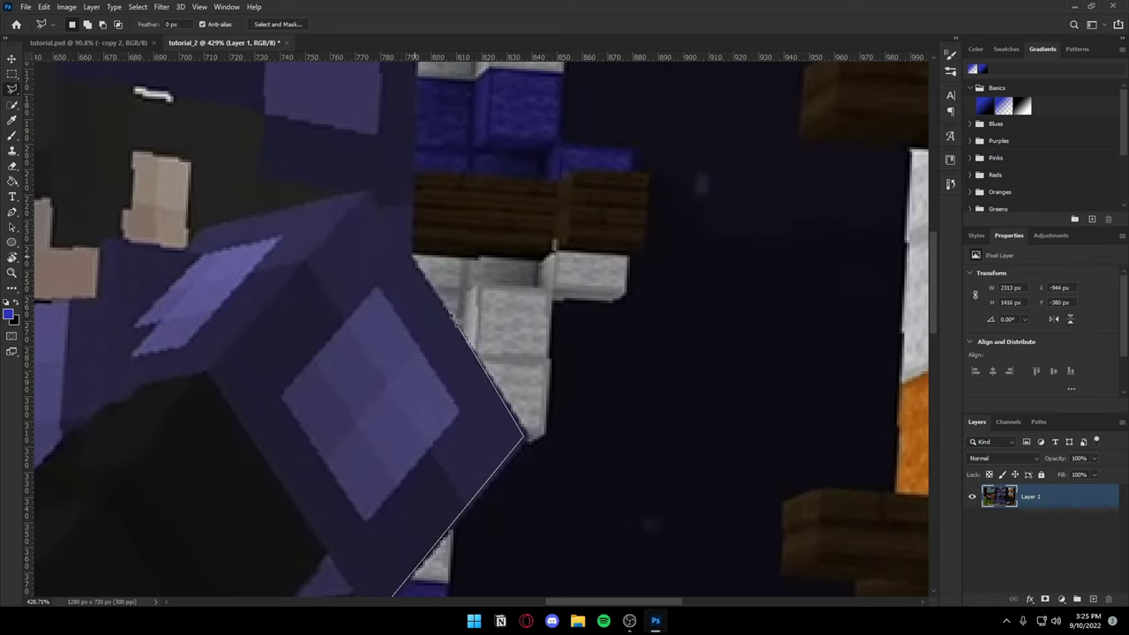
Step: Continue the outline around the helmet, side of the head and lower edge
{"action": "left_click", "coordinate": [408, 262]}
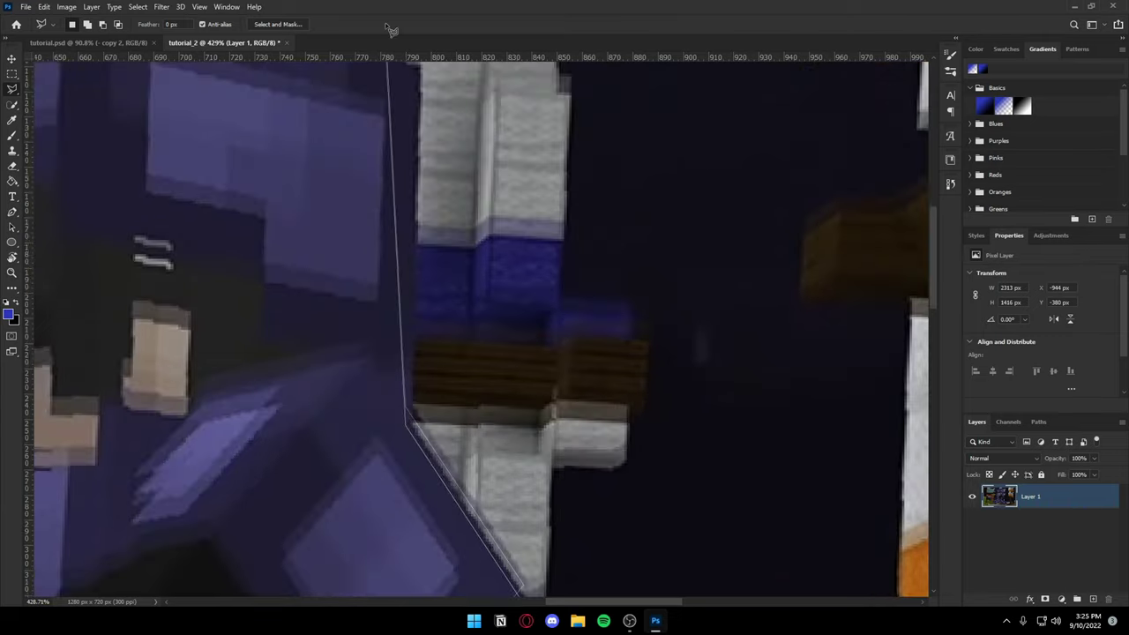
{"action": "left_click", "coordinate": [411, 133]}
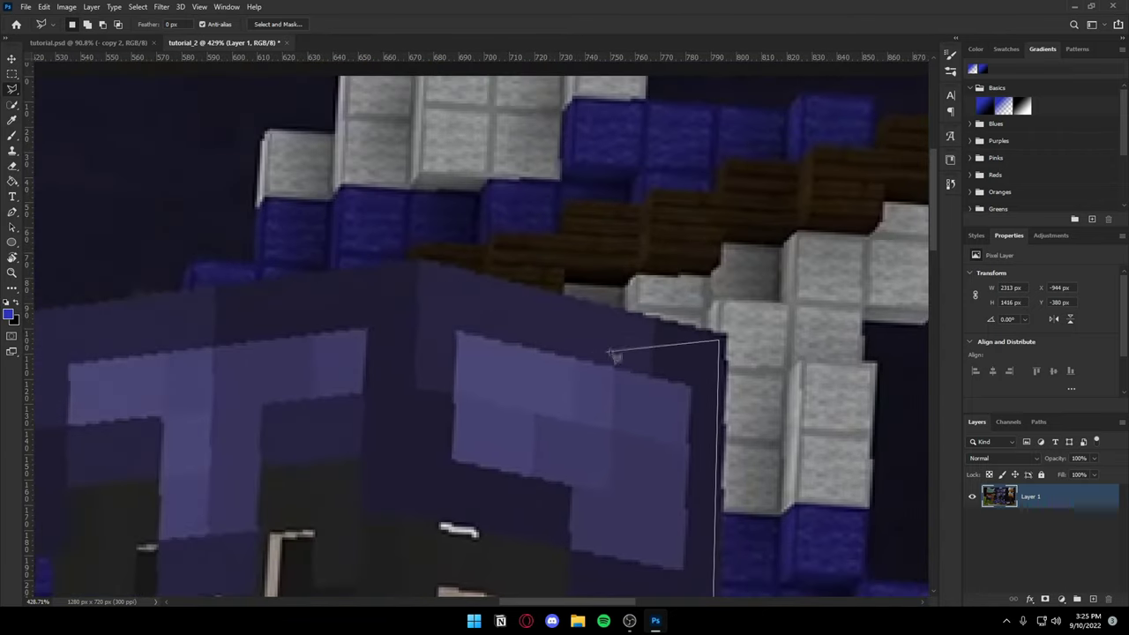
{"action": "left_click", "coordinate": [421, 269]}
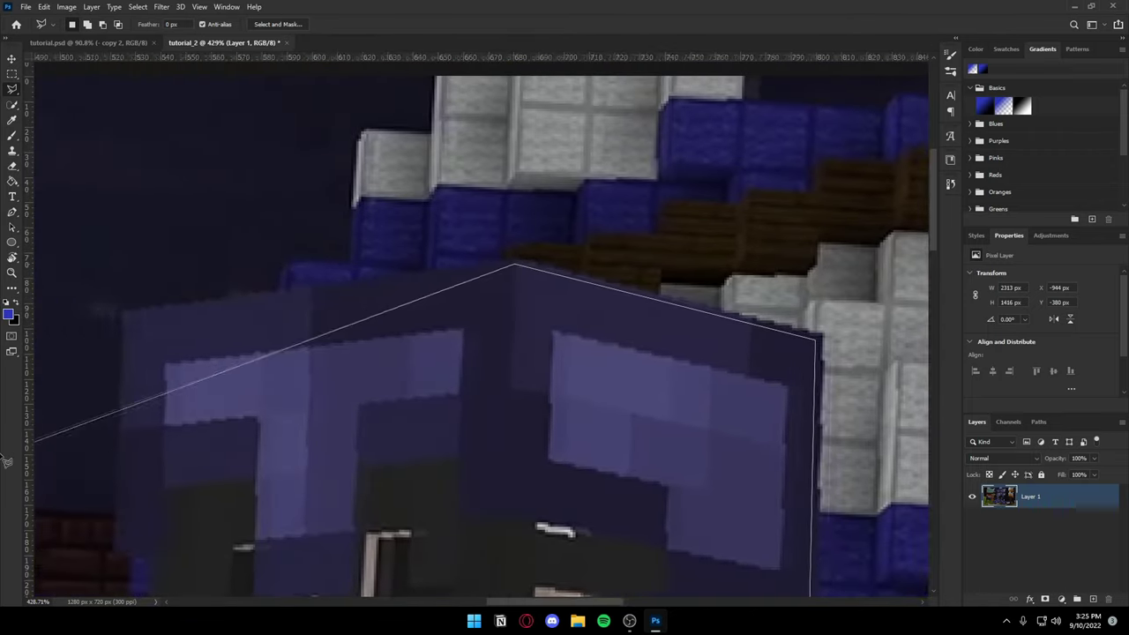
{"action": "left_click", "coordinate": [321, 313]}
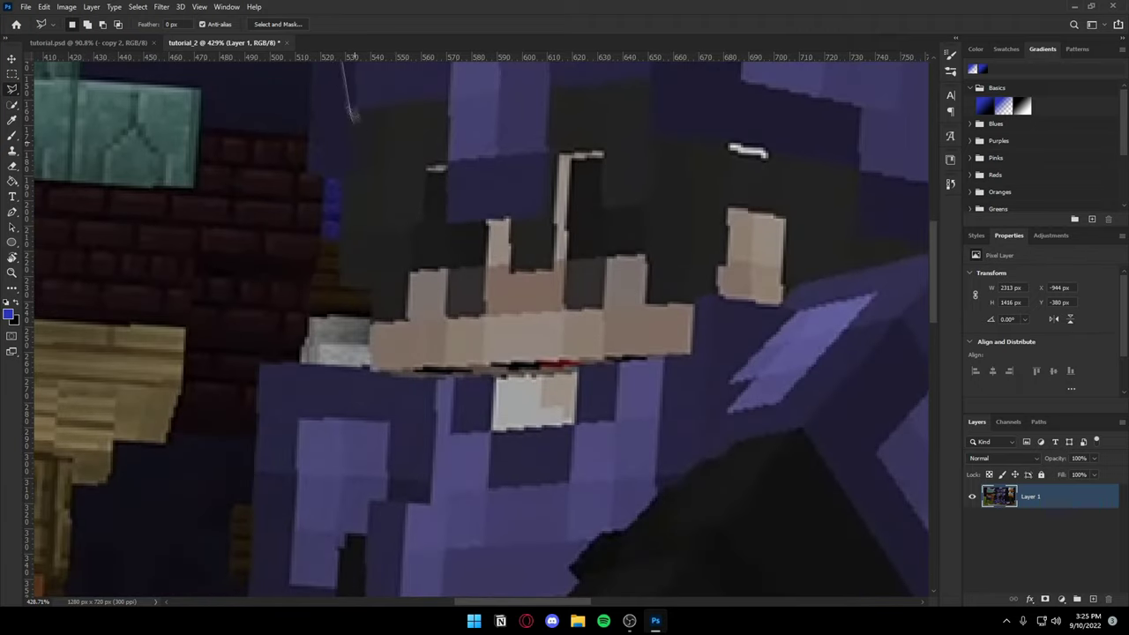
{"action": "scroll", "coordinate": [323, 229], "scroll_direction": "up", "scroll_amount": 3}
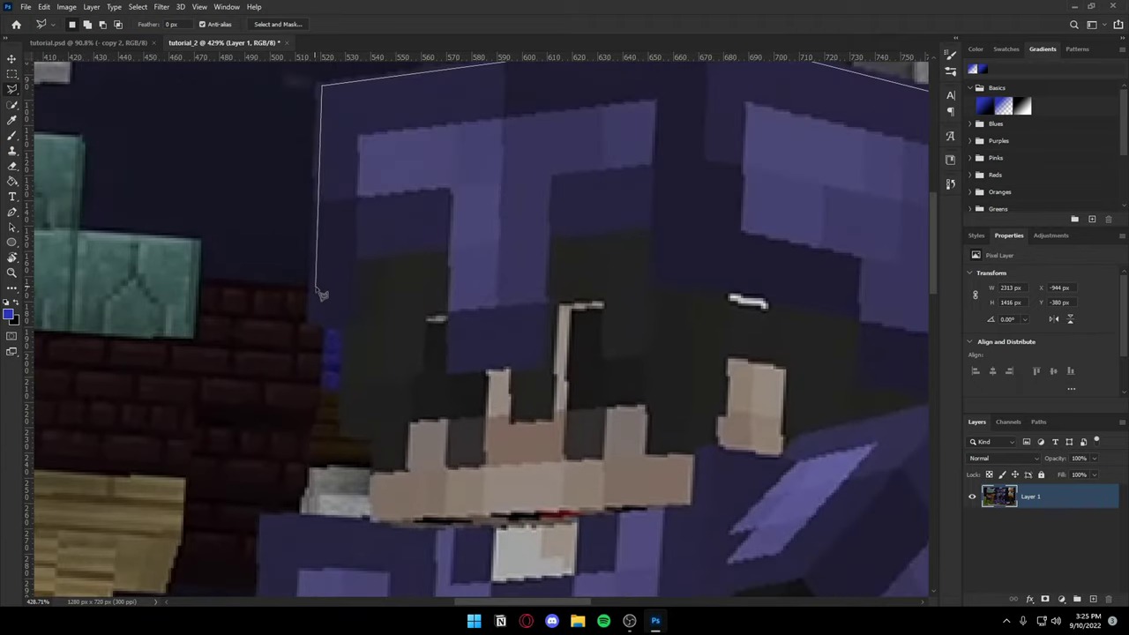
{"action": "left_click", "coordinate": [310, 322]}
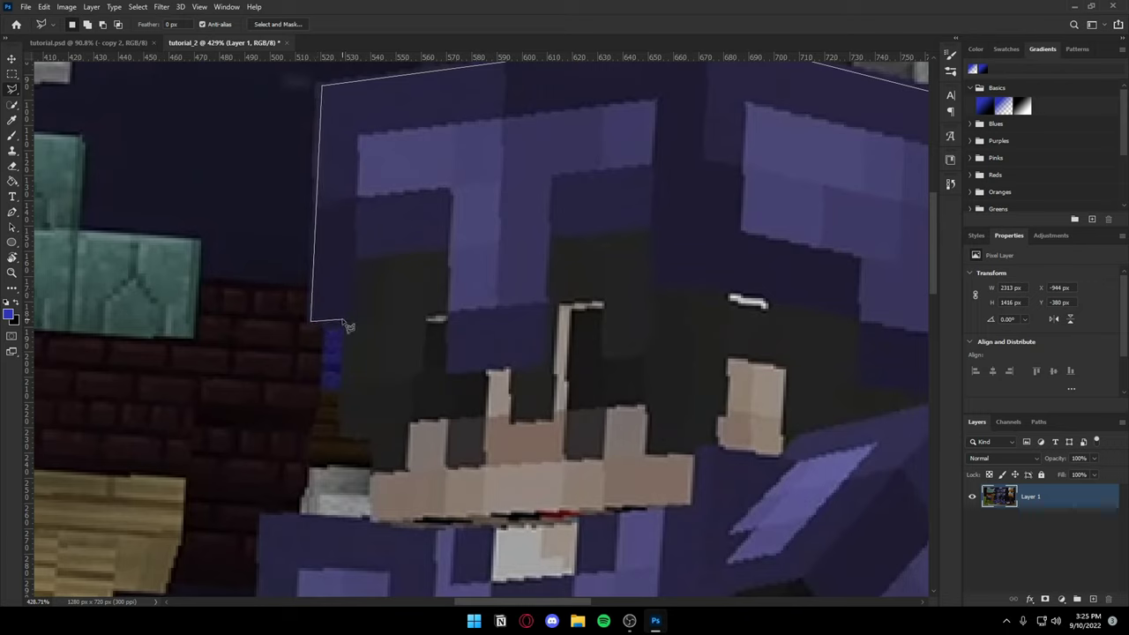
{"action": "left_click", "coordinate": [343, 323]}
{"action": "left_click", "coordinate": [342, 432]}
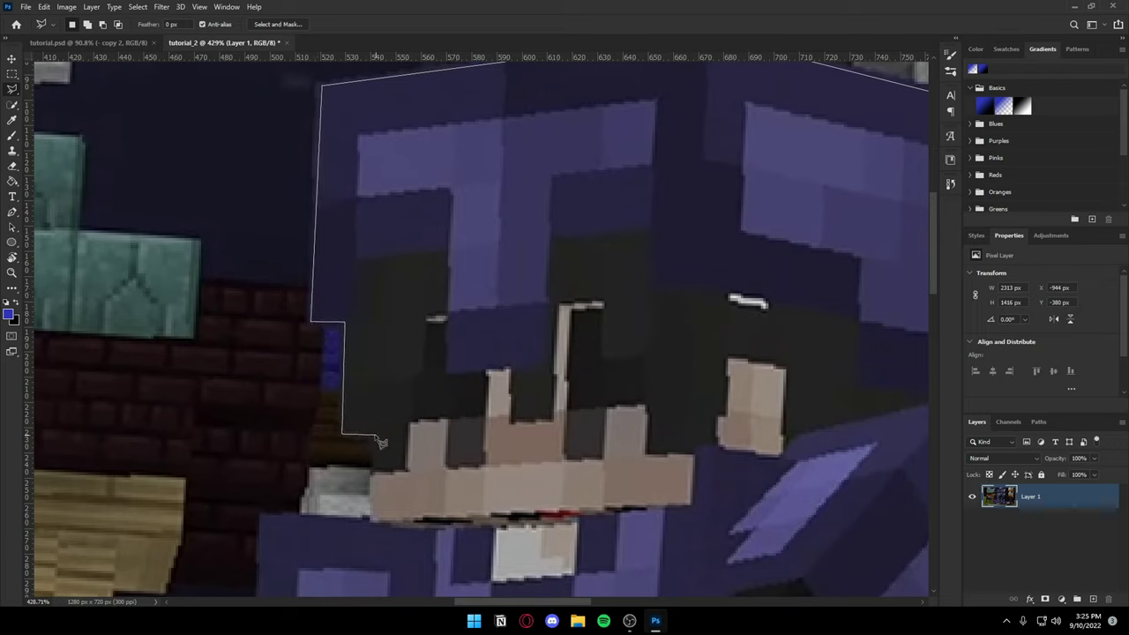
{"action": "left_click", "coordinate": [371, 520]}
{"action": "left_click", "coordinate": [262, 519]}
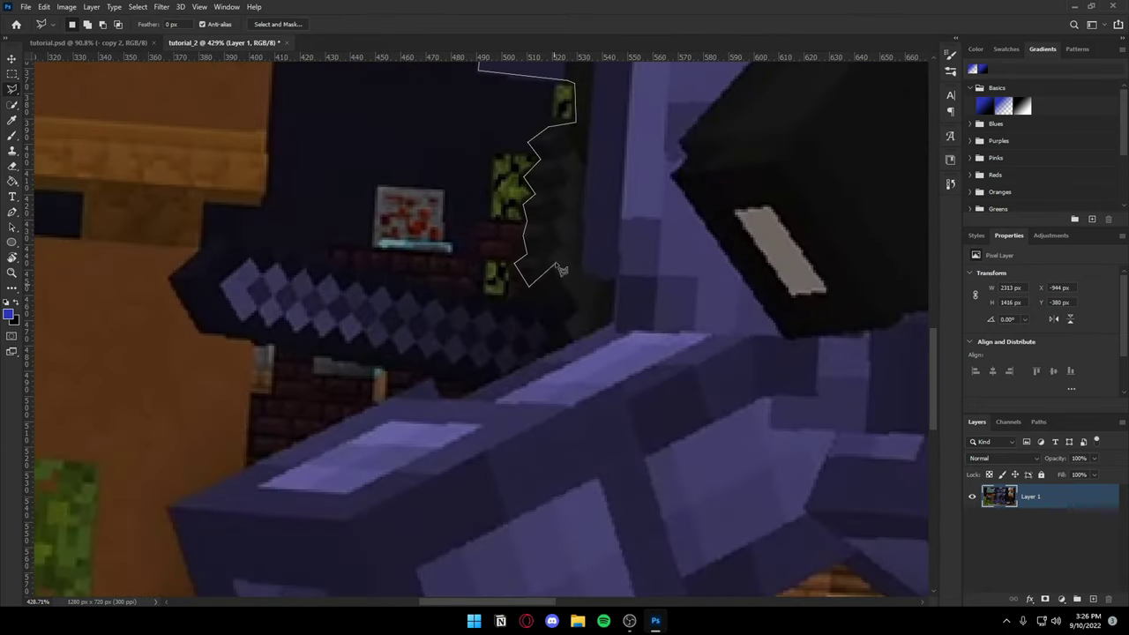
Step: Trace along the sword arm and blade, close the selection, and fit the image on screen
{"action": "left_click", "coordinate": [527, 287]}
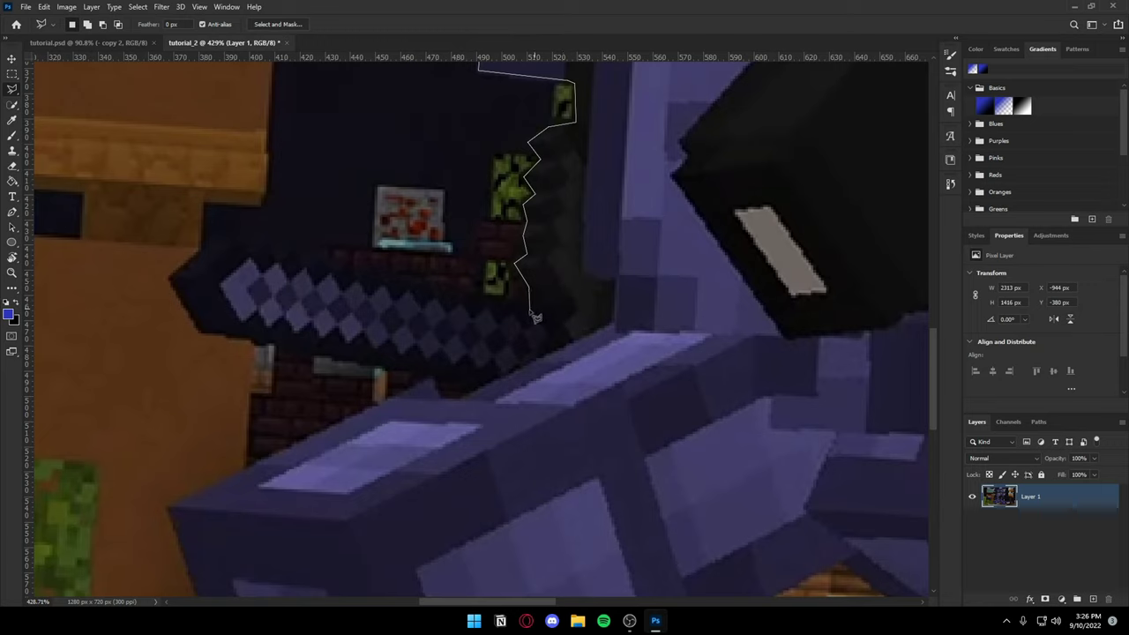
{"action": "left_click", "coordinate": [523, 307]}
{"action": "left_click", "coordinate": [214, 243]}
{"action": "left_click", "coordinate": [173, 277]}
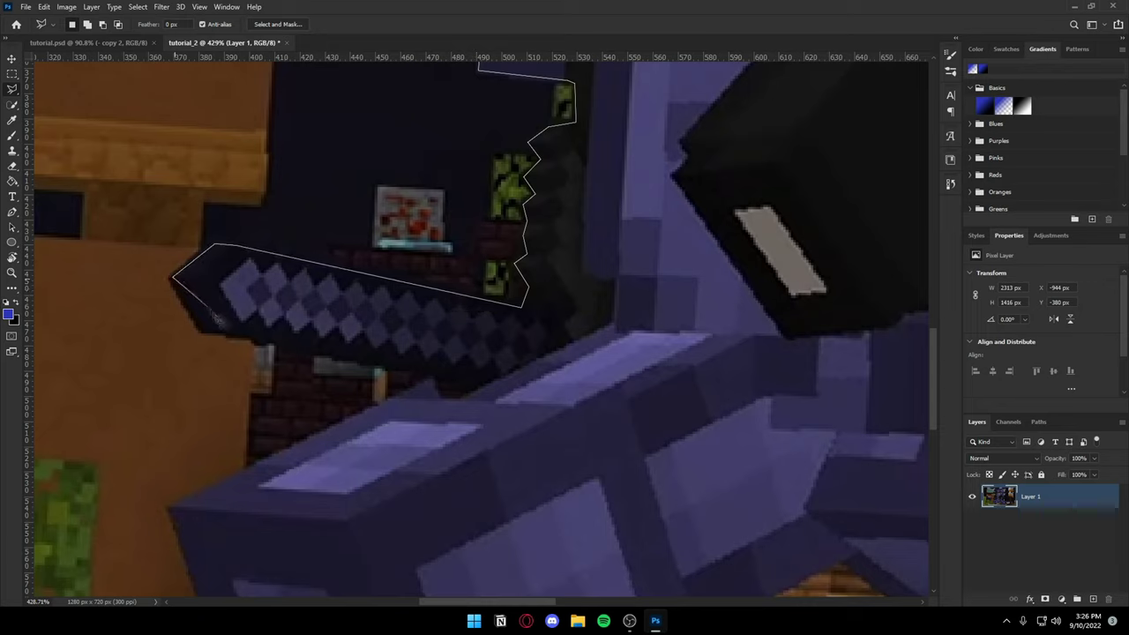
{"action": "double_click", "coordinate": [204, 334]}
{"action": "key", "text": "z"}
{"action": "key", "text": "ctrl+0"}
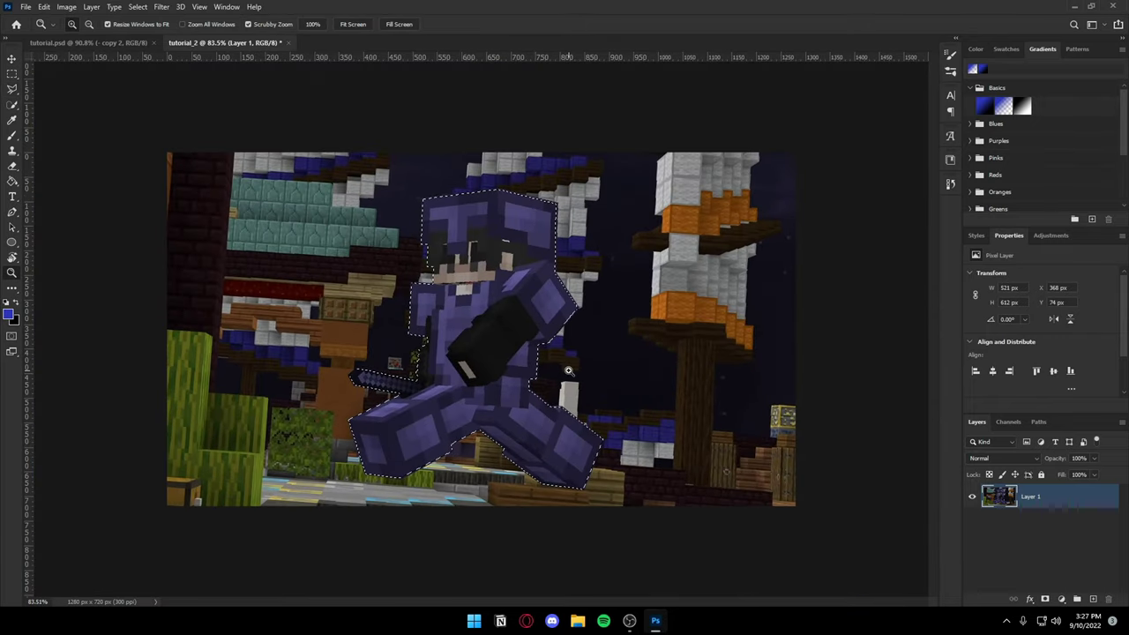
Step: Copy the selected character to a new Layer 2 with Layer Via Copy and hide Layer 1
{"action": "key", "text": "l"}
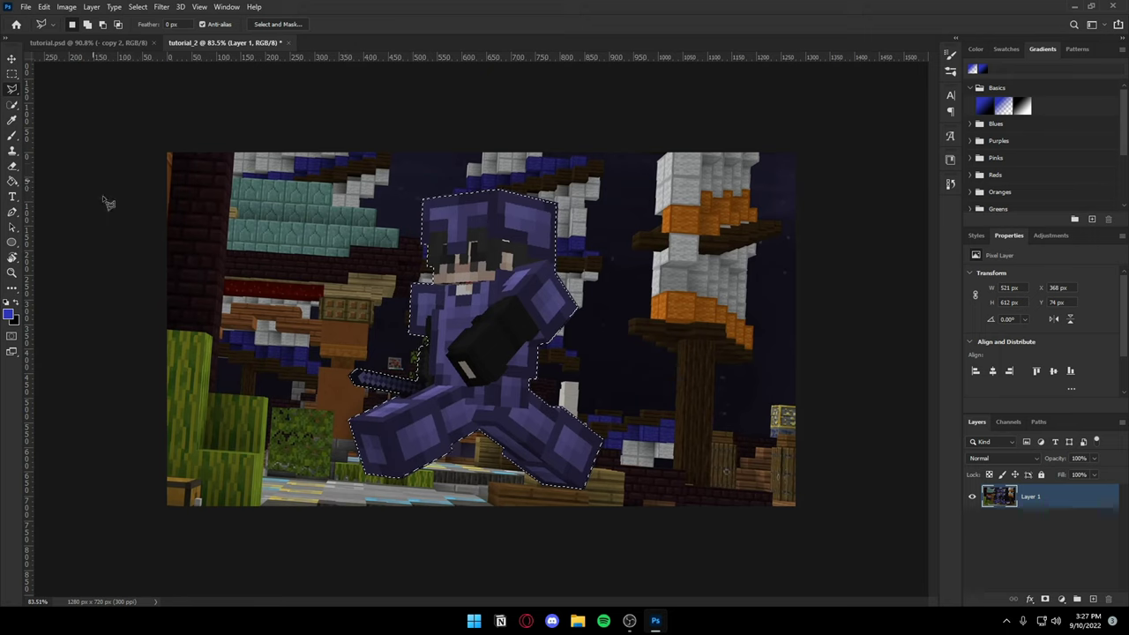
{"action": "right_click", "coordinate": [474, 326]}
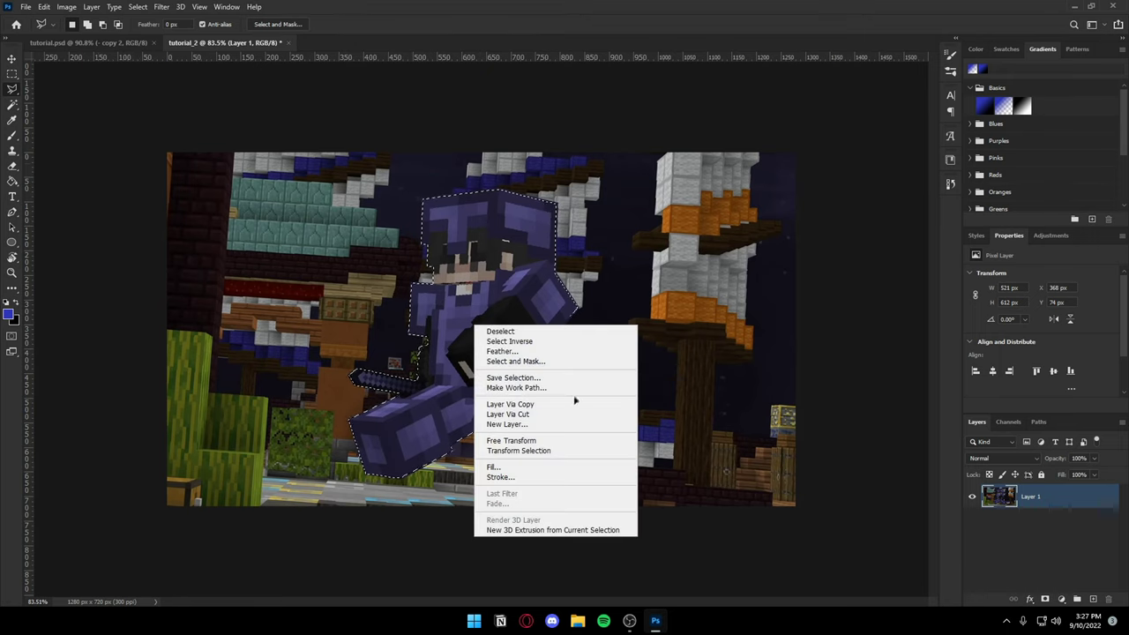
{"action": "left_click", "coordinate": [531, 405]}
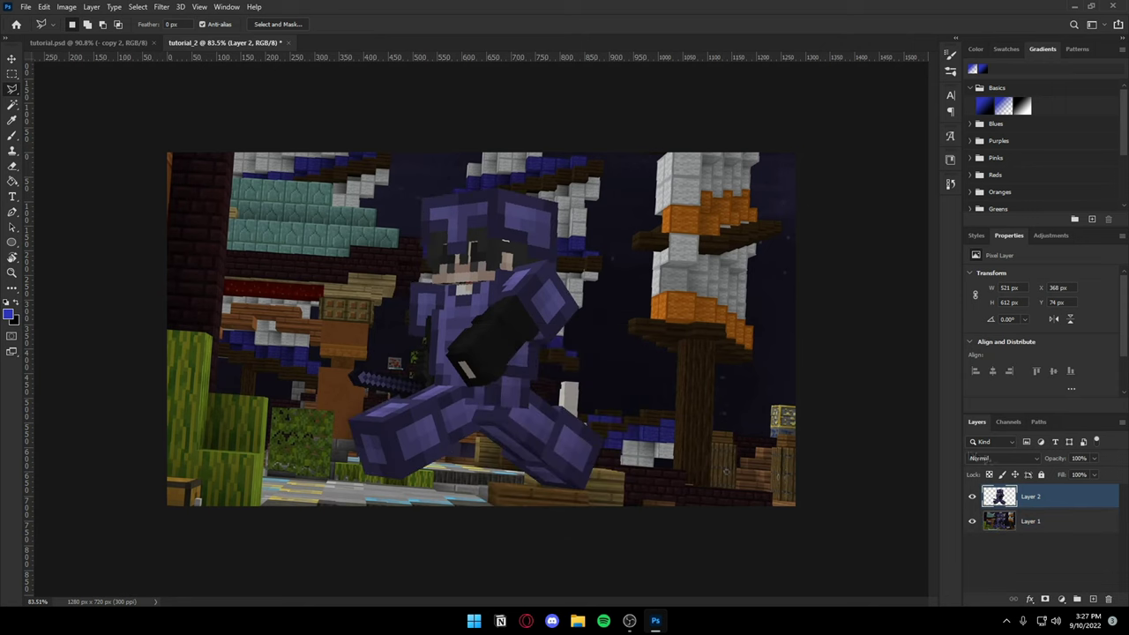
{"action": "left_click", "coordinate": [971, 521]}
{"action": "left_click", "coordinate": [971, 521]}
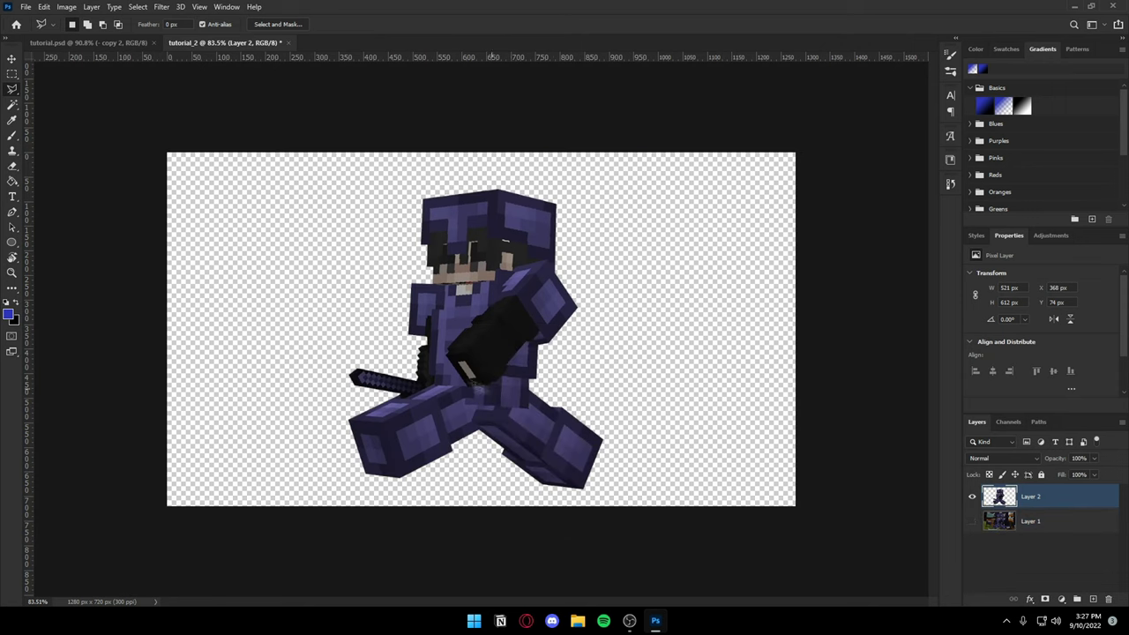
Step: Zoom in to inspect the cutout's sword and armour edge, cancelling the stray selection
{"action": "key", "text": "z"}
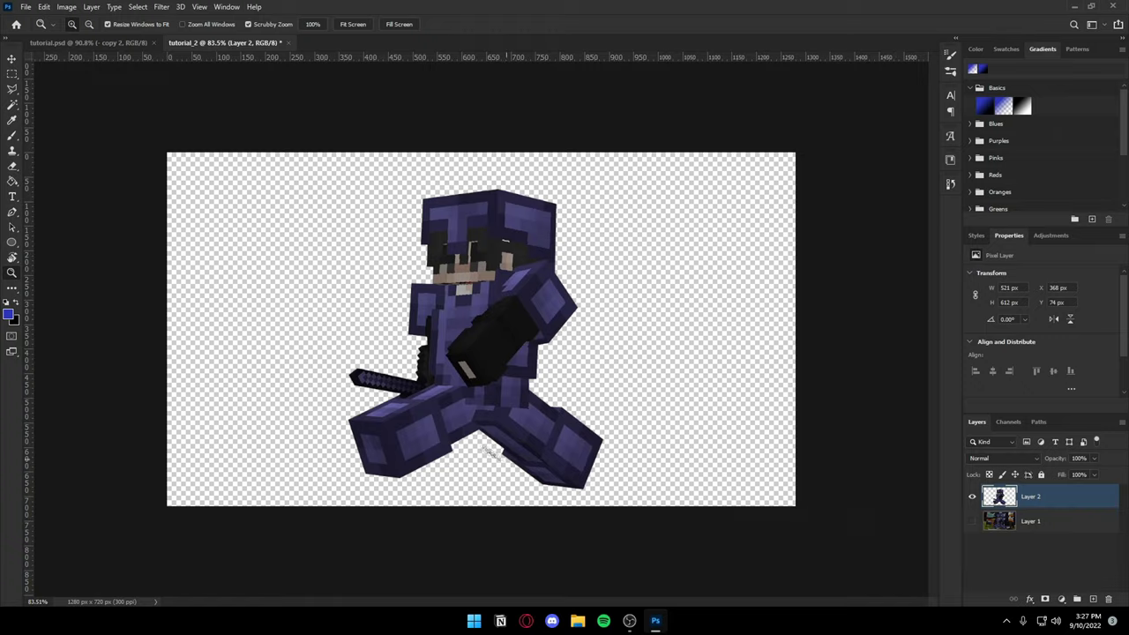
{"action": "left_click_drag", "start_coordinate": [485, 451], "coordinate": [547, 451]}
{"action": "left_click_drag", "start_coordinate": [309, 287], "coordinate": [484, 400]}
{"action": "scroll", "coordinate": [484, 400], "scroll_direction": "up", "scroll_amount": 2}
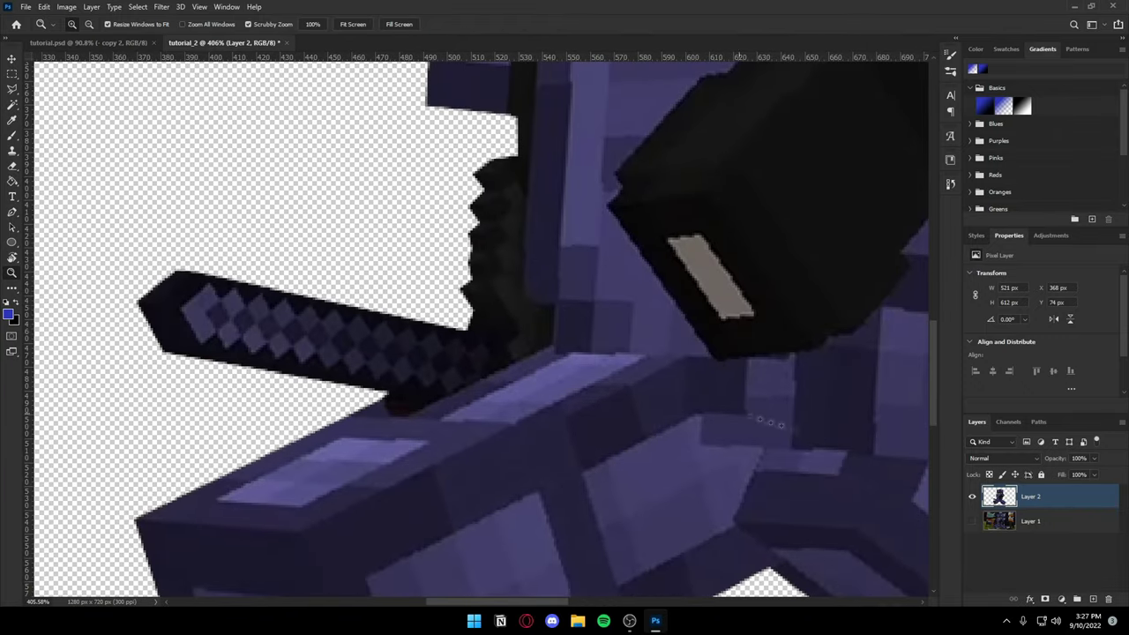
{"action": "key", "text": "l"}
{"action": "left_click", "coordinate": [389, 395]}
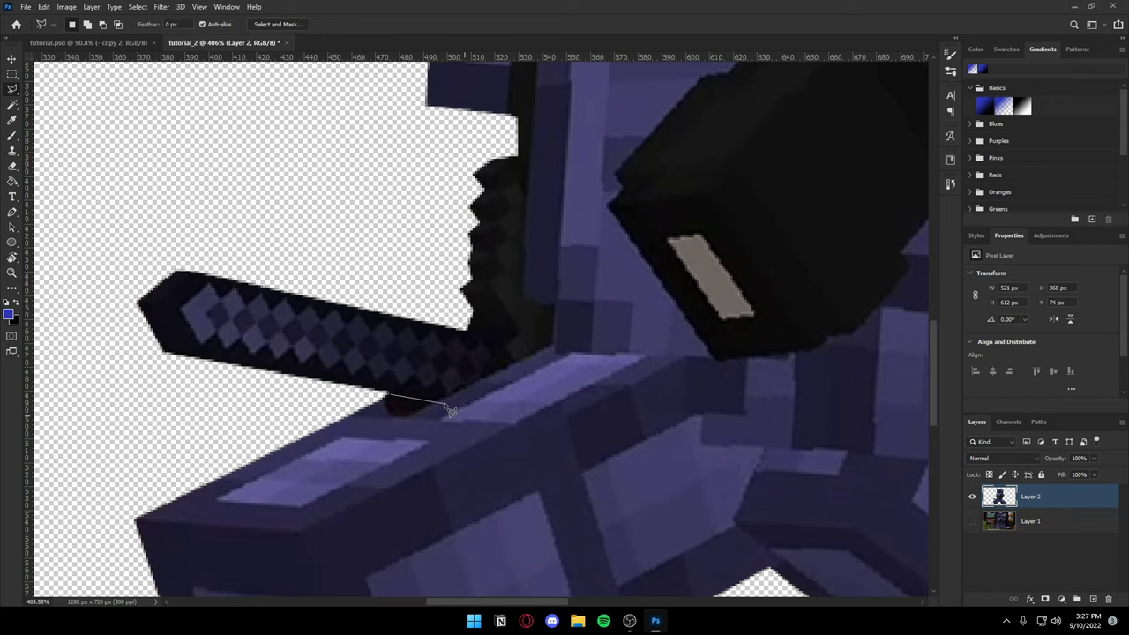
{"action": "key", "text": "z"}
Step: Fit the image on screen, show Layer 1 again and make it the active layer
{"action": "key", "text": "ctrl+0"}
{"action": "left_click", "coordinate": [972, 521]}
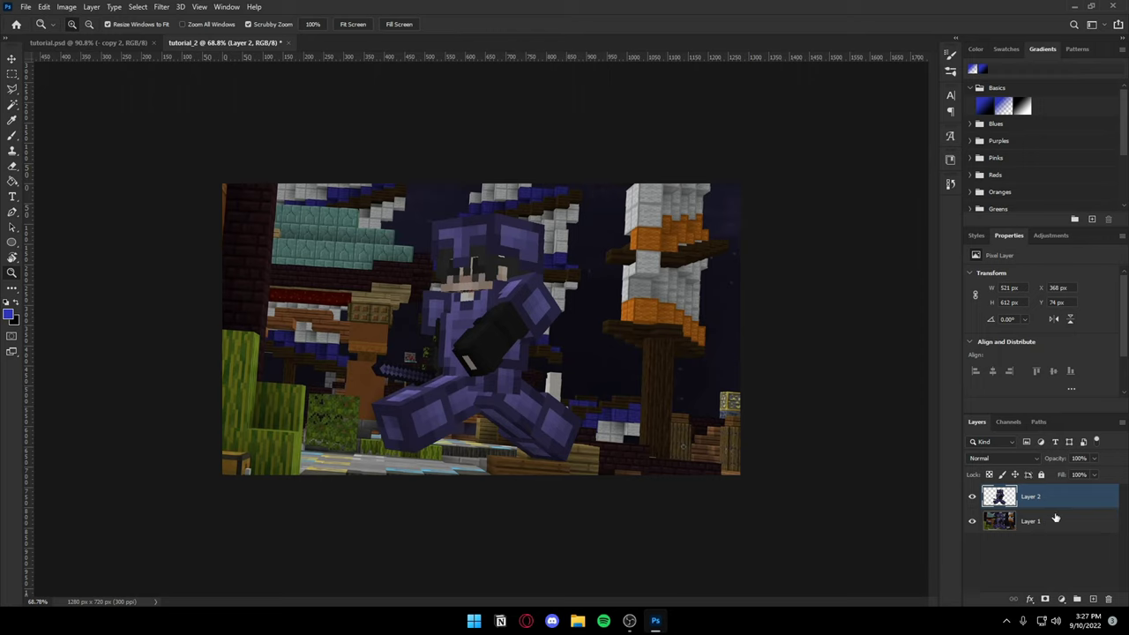
{"action": "left_click", "coordinate": [1050, 527], "text": "shift"}
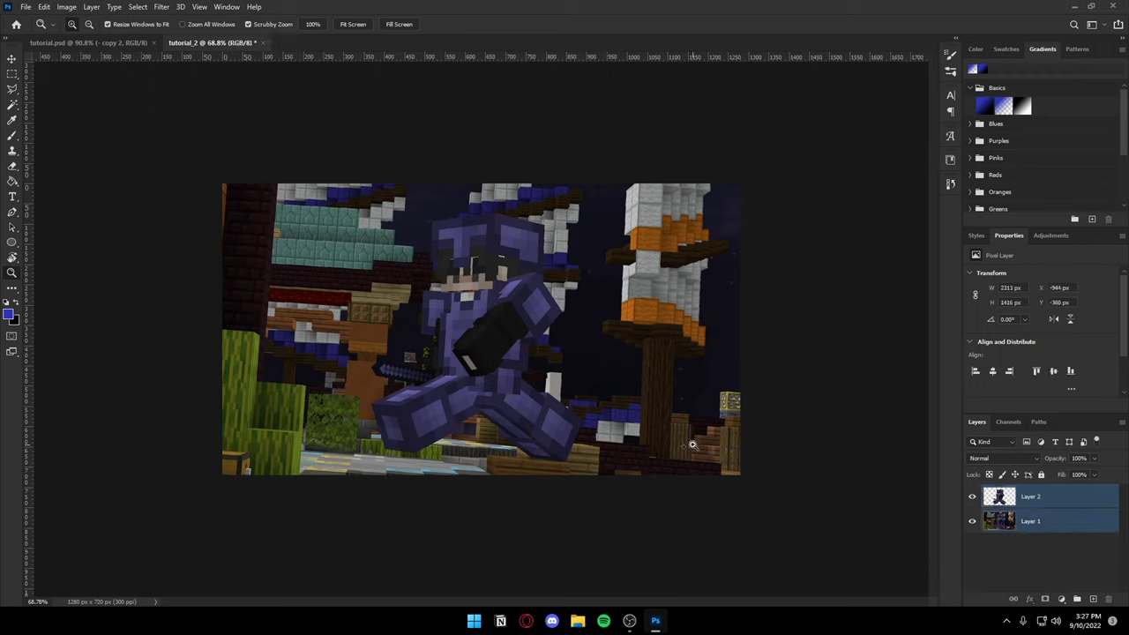
{"action": "left_click", "coordinate": [1038, 520]}
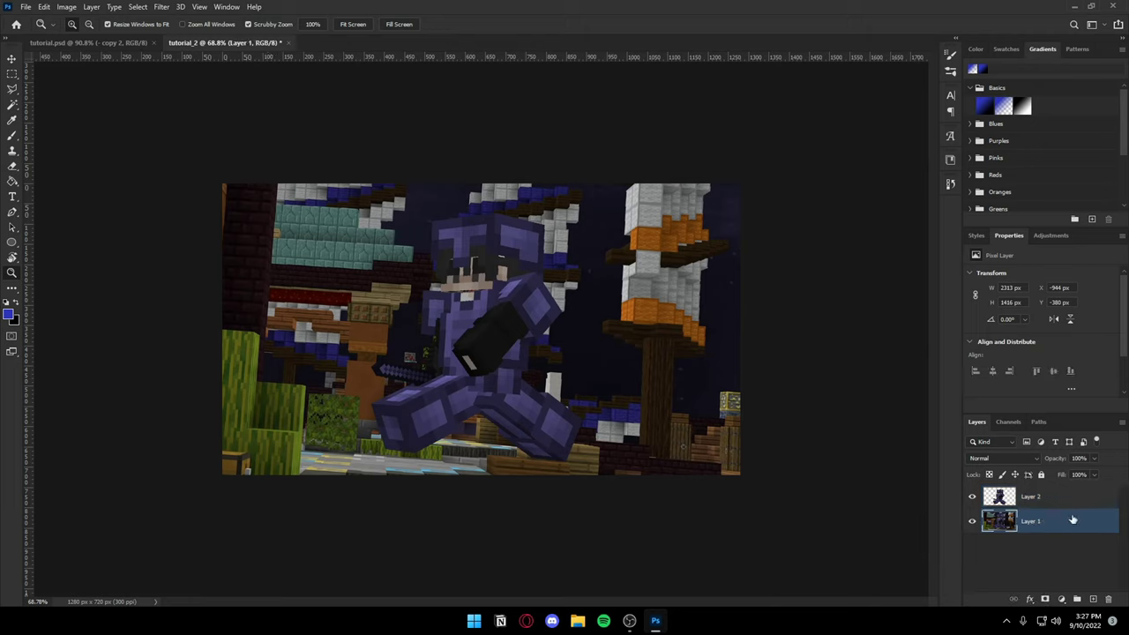
Step: Align Layer 1 and Layer 2 by their horizontal and vertical centres with the Move tool
{"action": "left_click", "coordinate": [1045, 505], "text": "shift"}
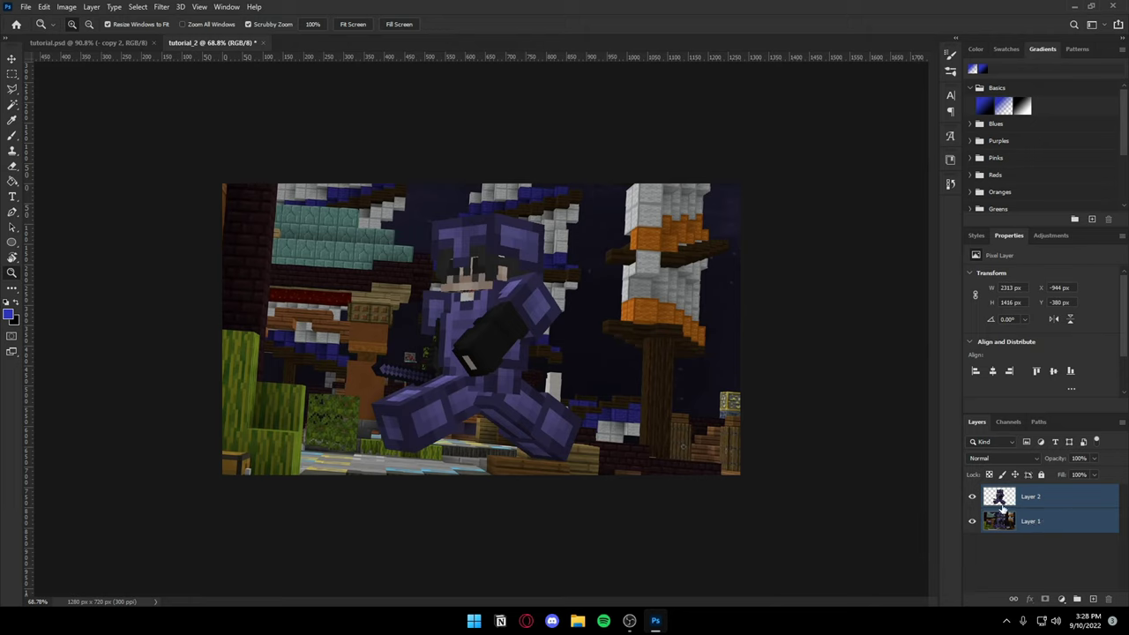
{"action": "key", "text": "v"}
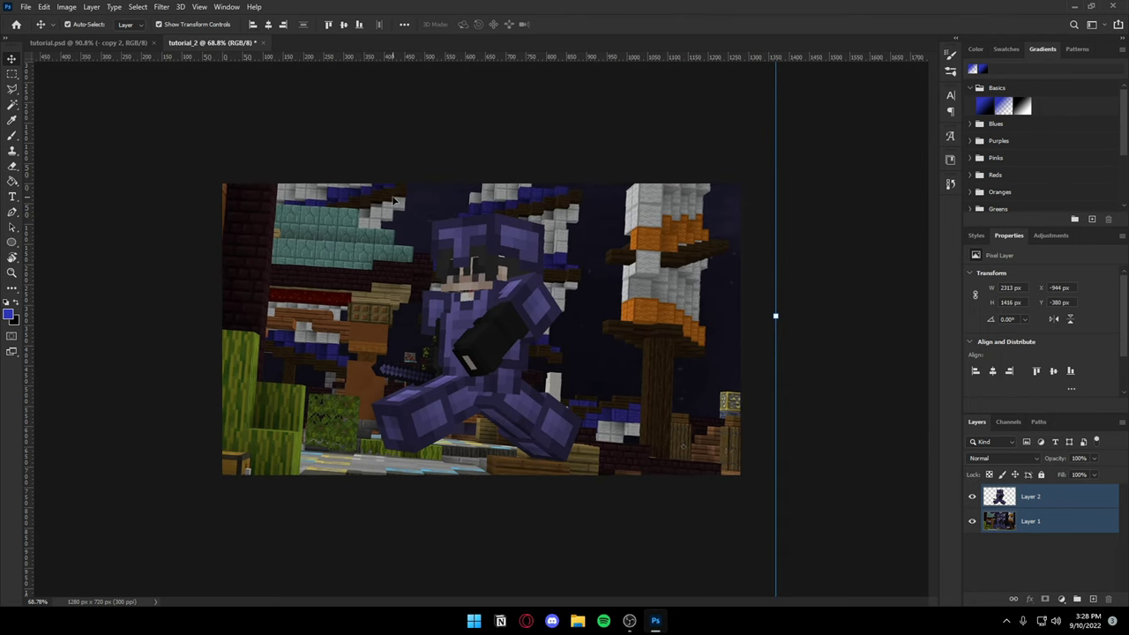
{"action": "key", "text": "ctrl+a"}
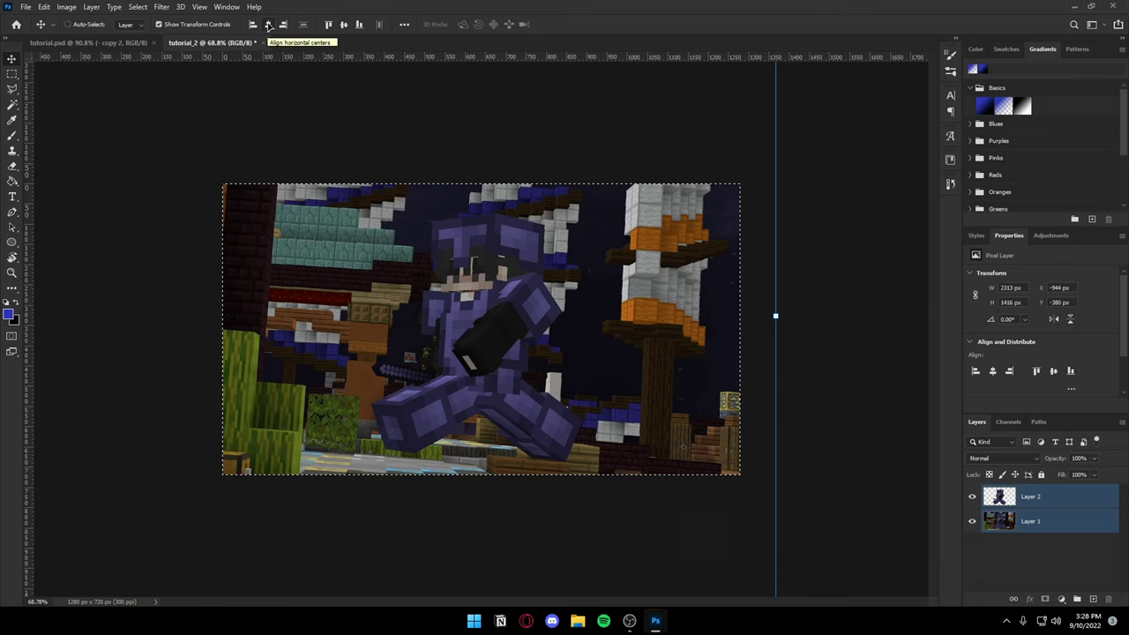
{"action": "left_click", "coordinate": [269, 25]}
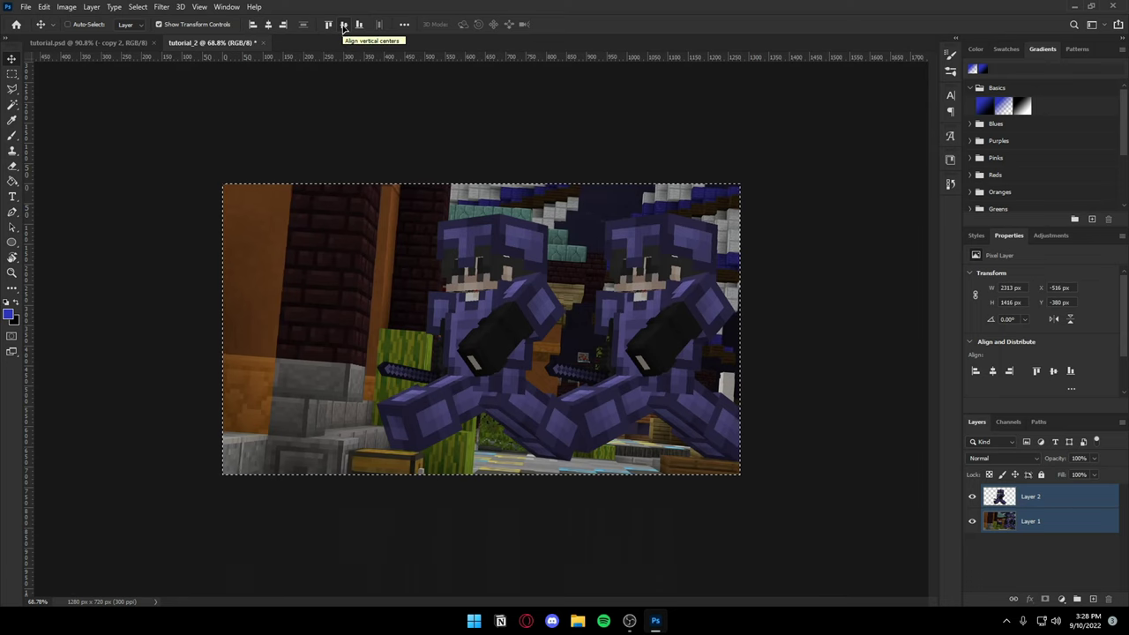
{"action": "left_click", "coordinate": [344, 24]}
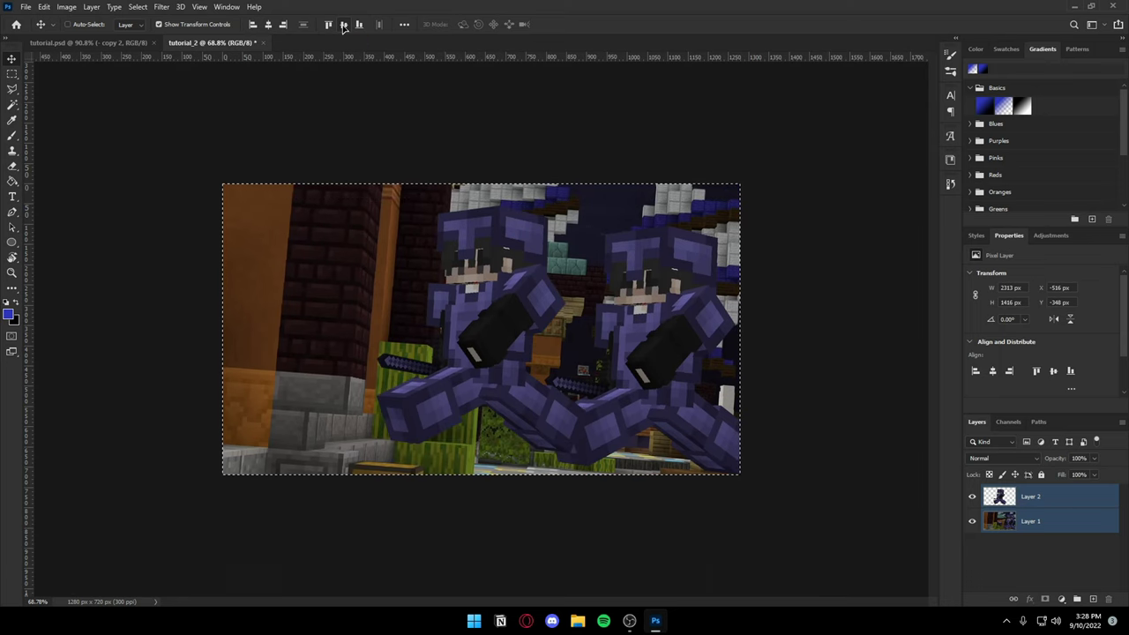
{"action": "key", "text": "ctrl+z"}
{"action": "left_click", "coordinate": [343, 24]}
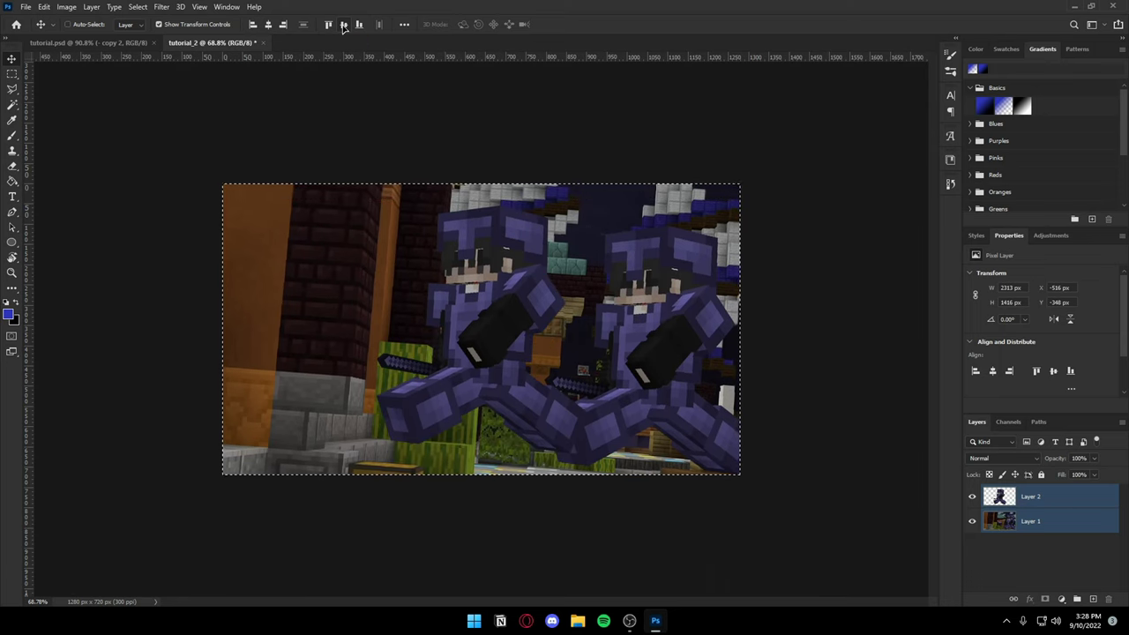
{"action": "key", "text": "ctrl+z"}
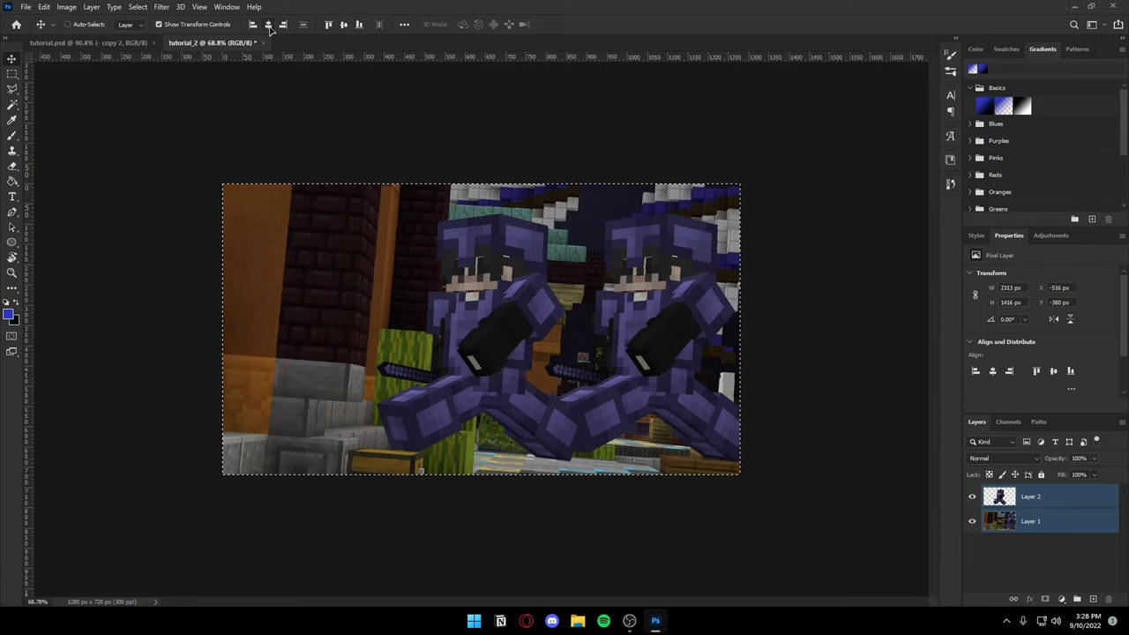
{"action": "left_click", "coordinate": [345, 25]}
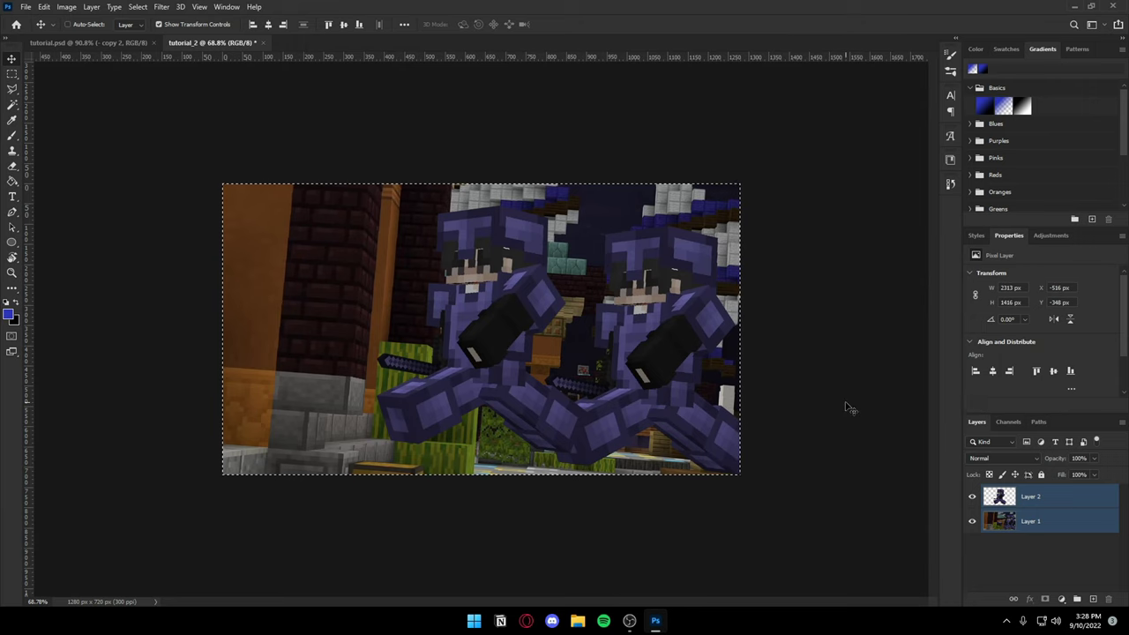
{"action": "left_click", "coordinate": [1067, 520]}
Step: Drag the Layer 1 gameplay background left, then nudge it up and right
{"action": "left_click", "coordinate": [1049, 497]}
{"action": "left_click", "coordinate": [1053, 522]}
{"action": "key", "text": "z"}
{"action": "left_click", "coordinate": [635, 359]}
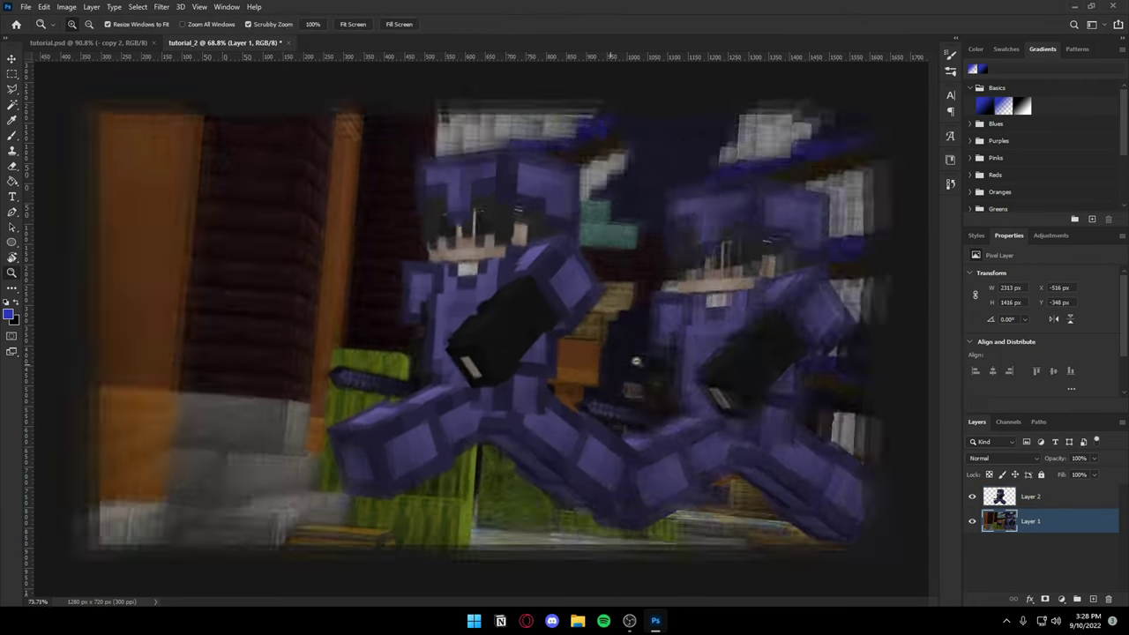
{"action": "left_click", "coordinate": [723, 414]}
{"action": "key", "text": "v"}
{"action": "mouse_move", "coordinate": [723, 415]}
{"action": "left_mouse_down"}
{"action": "mouse_move", "coordinate": [573, 354]}
{"action": "mouse_move", "coordinate": [568, 256]}
{"action": "left_mouse_up"}
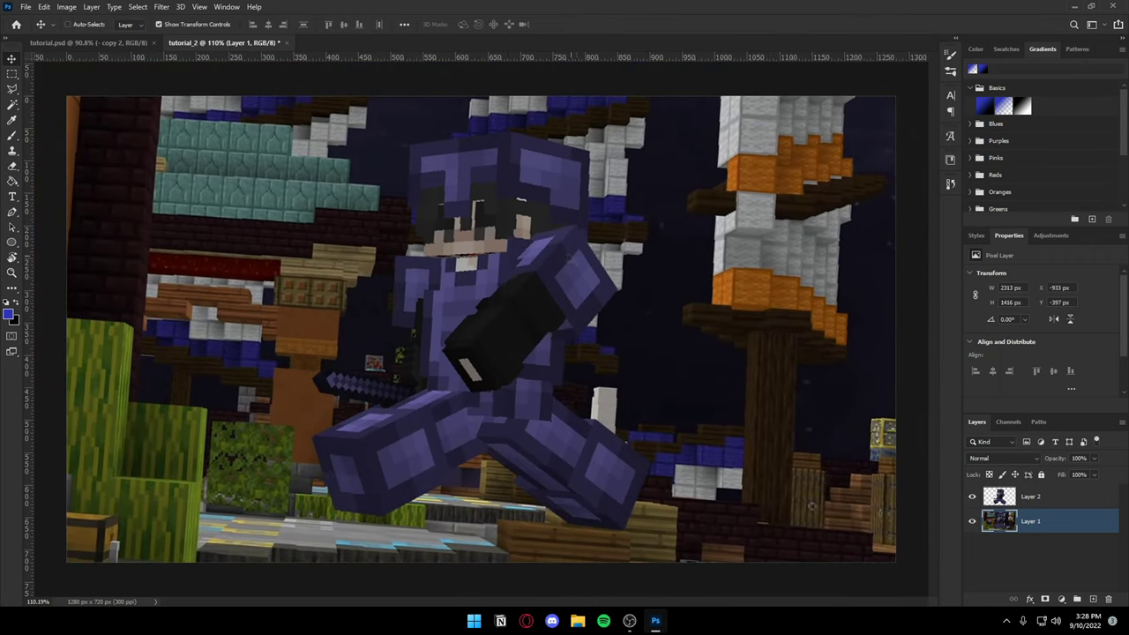
{"action": "left_click_drag", "start_coordinate": [532, 315], "coordinate": [537, 308]}
Step: Fine-nudge the background at the head so only one character shows, then reselect Layer 2
{"action": "key", "text": "z"}
{"action": "left_click", "coordinate": [582, 141]}
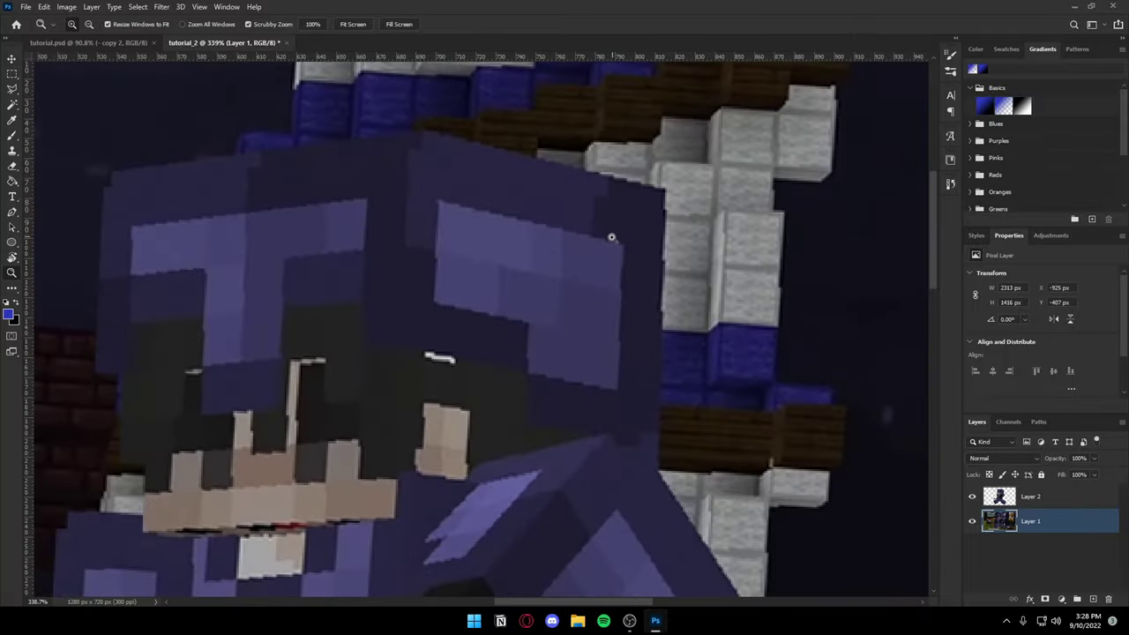
{"action": "key", "text": "v"}
{"action": "left_click_drag", "start_coordinate": [640, 221], "coordinate": [628, 231]}
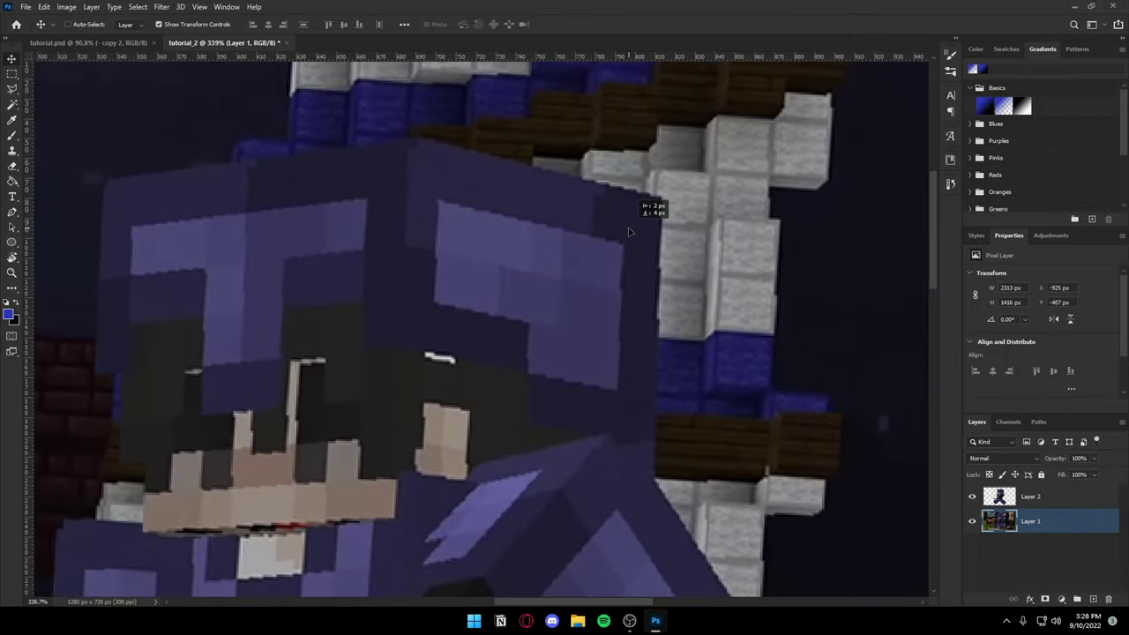
{"action": "key", "text": "z"}
{"action": "left_click", "coordinate": [1030, 497]}
{"action": "left_click", "coordinate": [976, 236]}
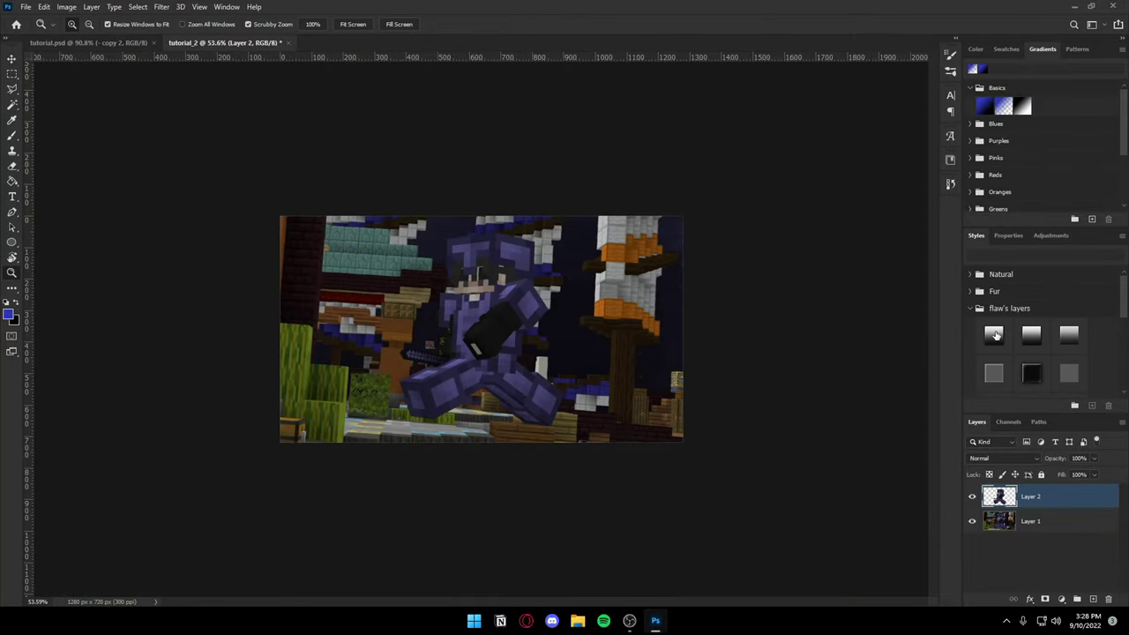
Step: Apply the first 'flaw's layers' style to Layer 2 and zoom in on the glowing helmet
{"action": "left_click", "coordinate": [993, 334]}
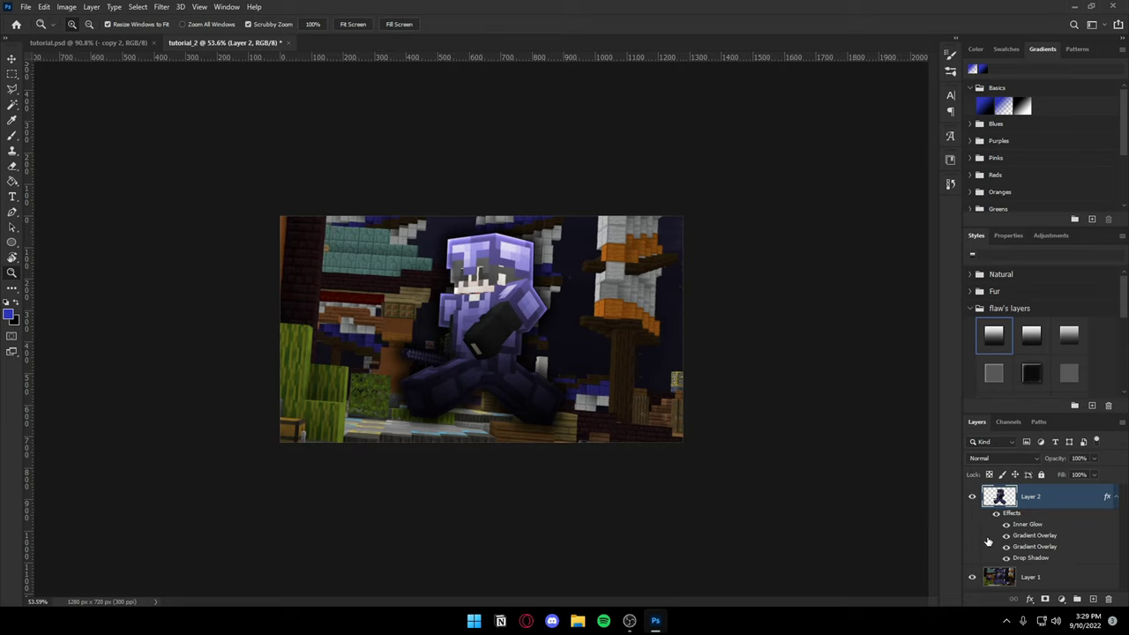
{"action": "left_click_drag", "start_coordinate": [501, 263], "coordinate": [462, 226]}
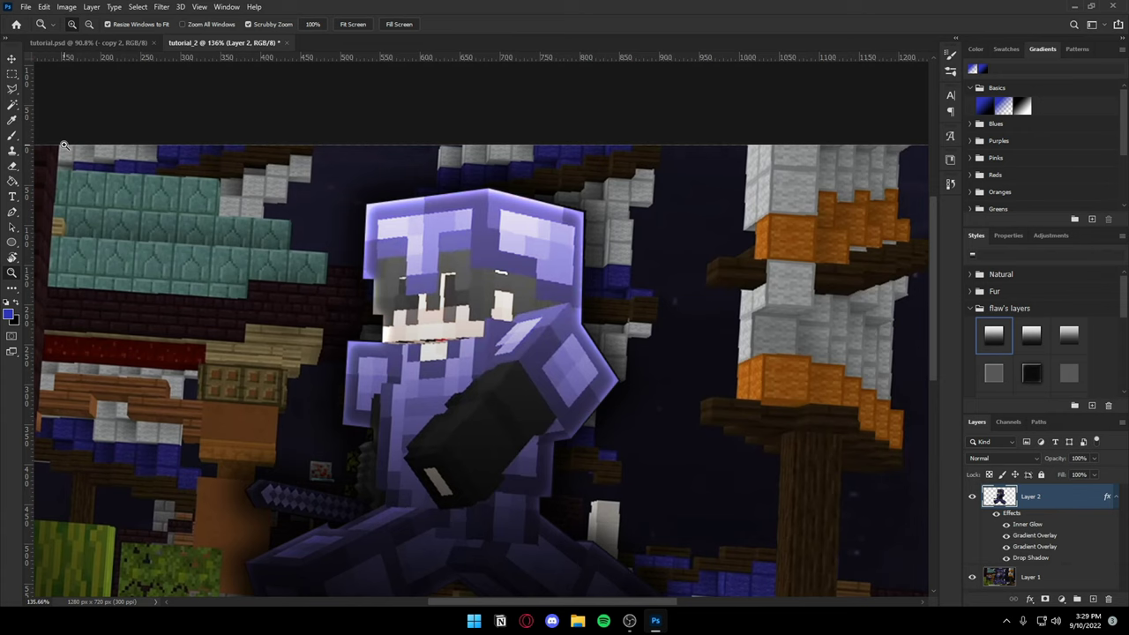
{"action": "scroll", "coordinate": [71, 141], "scroll_direction": "down", "scroll_amount": 3}
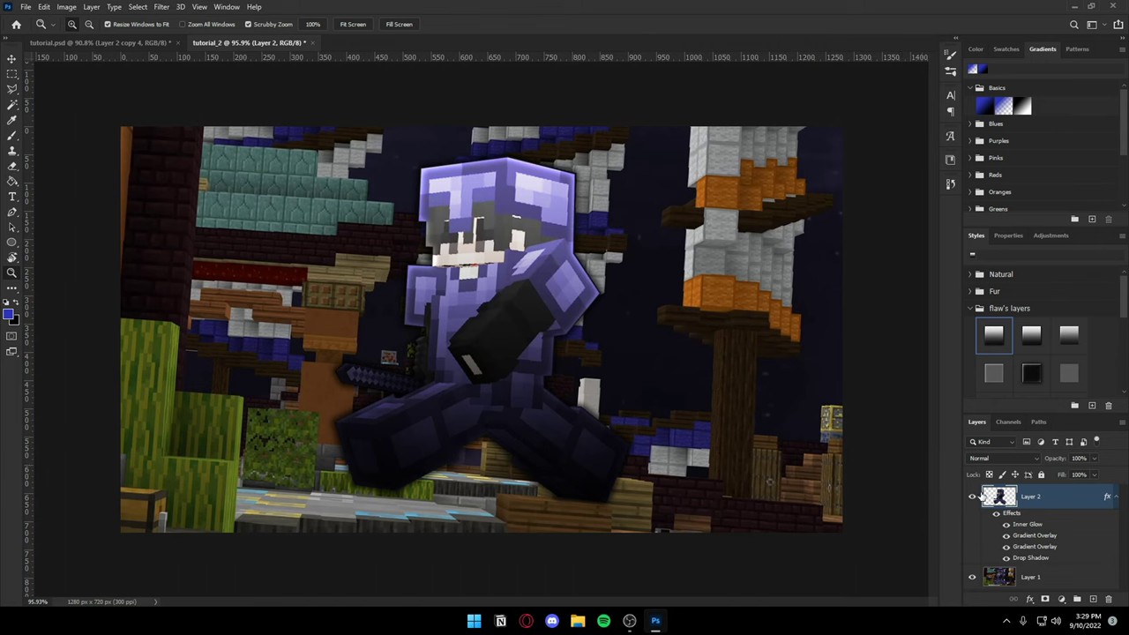
Step: Open Layer 2's Layer Style dialog and try, then discard, a leaf Pattern Overlay
{"action": "right_click", "coordinate": [1061, 500]}
{"action": "left_click", "coordinate": [987, 9]}
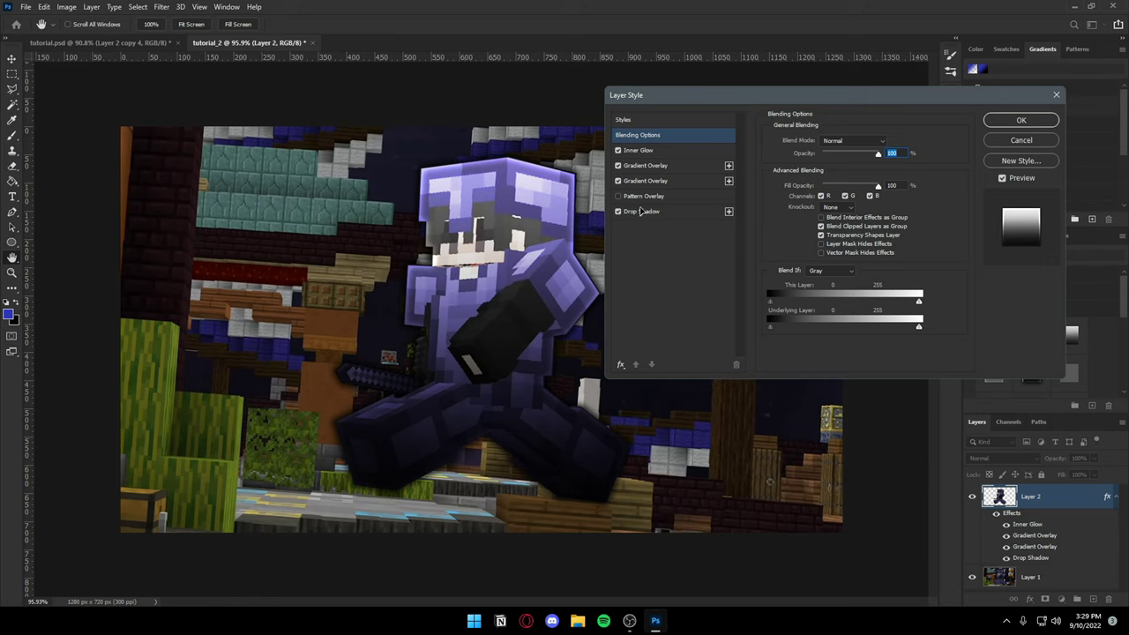
{"action": "left_click", "coordinate": [642, 196]}
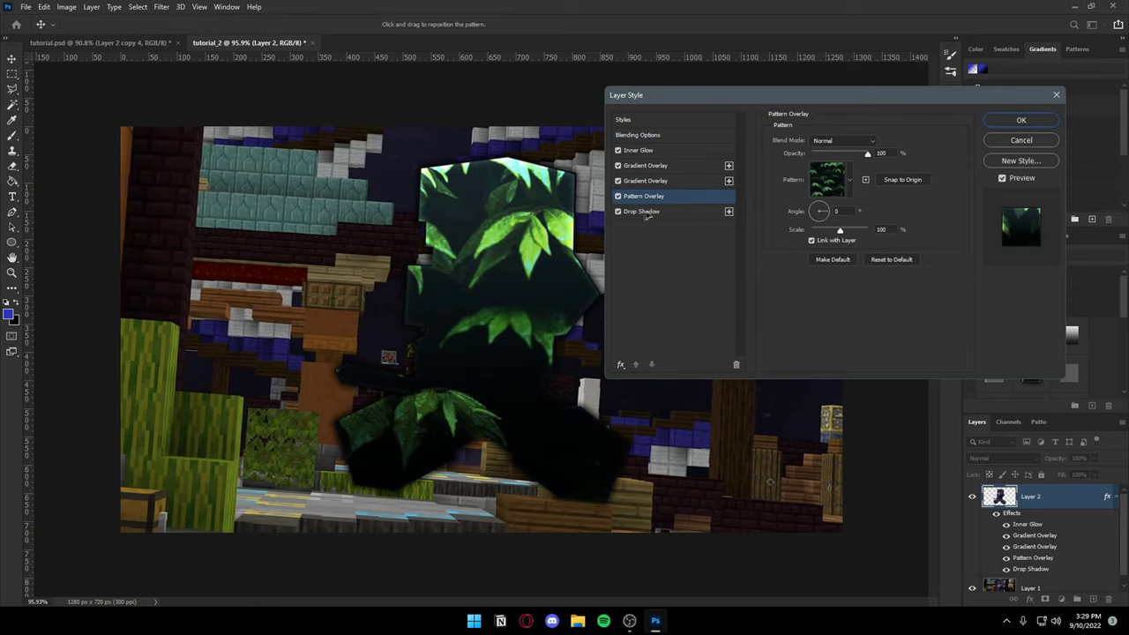
{"action": "left_click", "coordinate": [618, 196]}
Step: Review the character's Inner Glow and both Gradient Overlay settings
{"action": "left_click", "coordinate": [639, 150]}
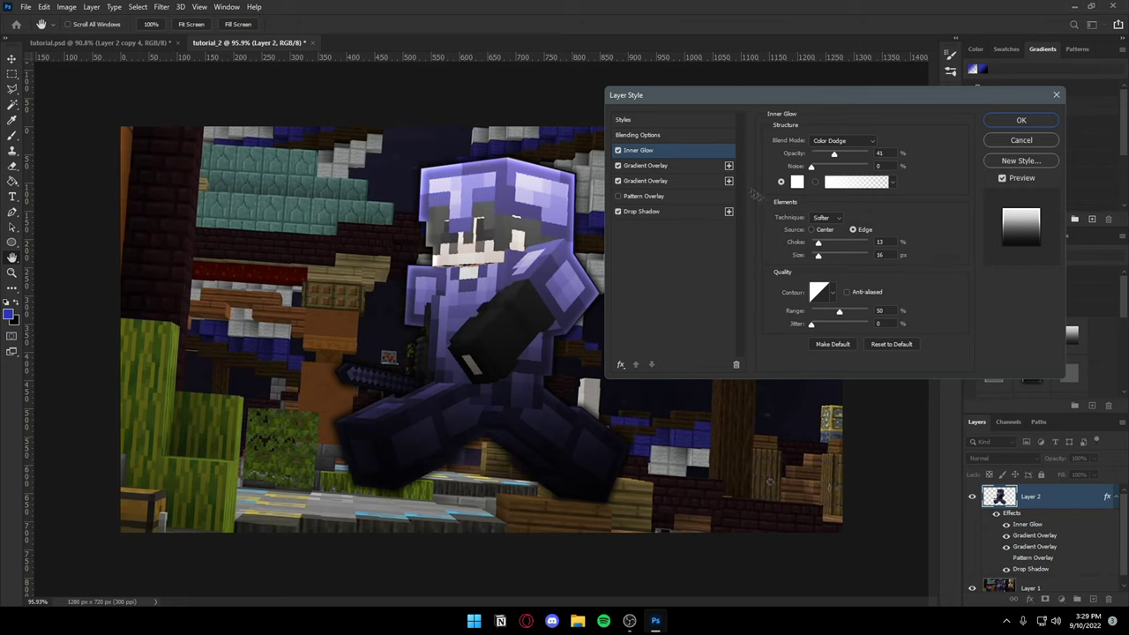
{"action": "left_click", "coordinate": [646, 168]}
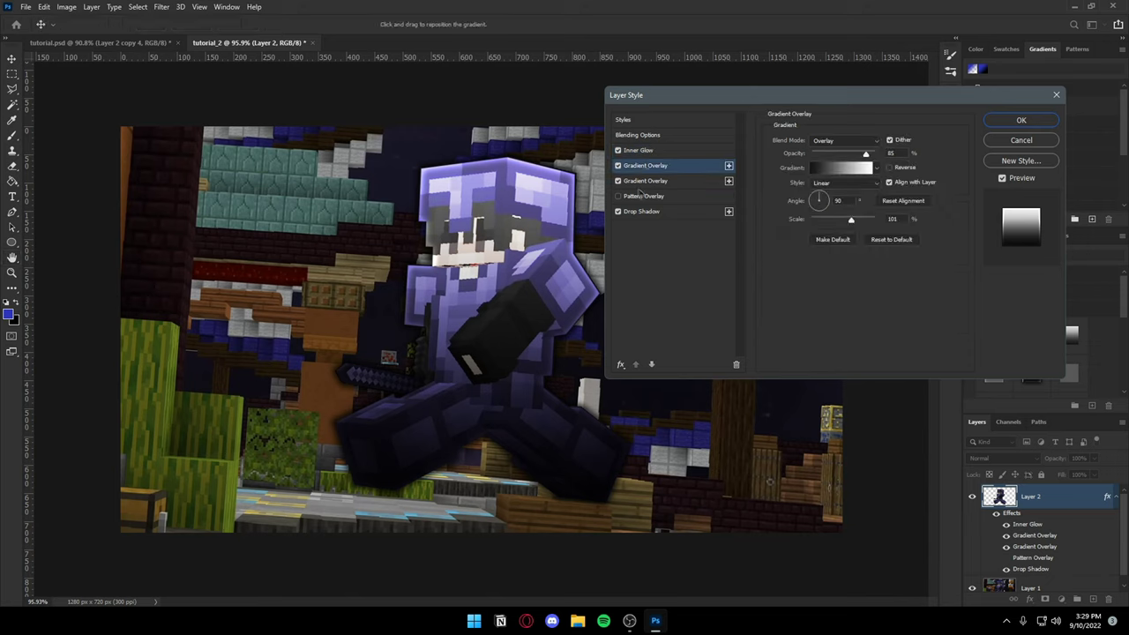
{"action": "left_click", "coordinate": [646, 181]}
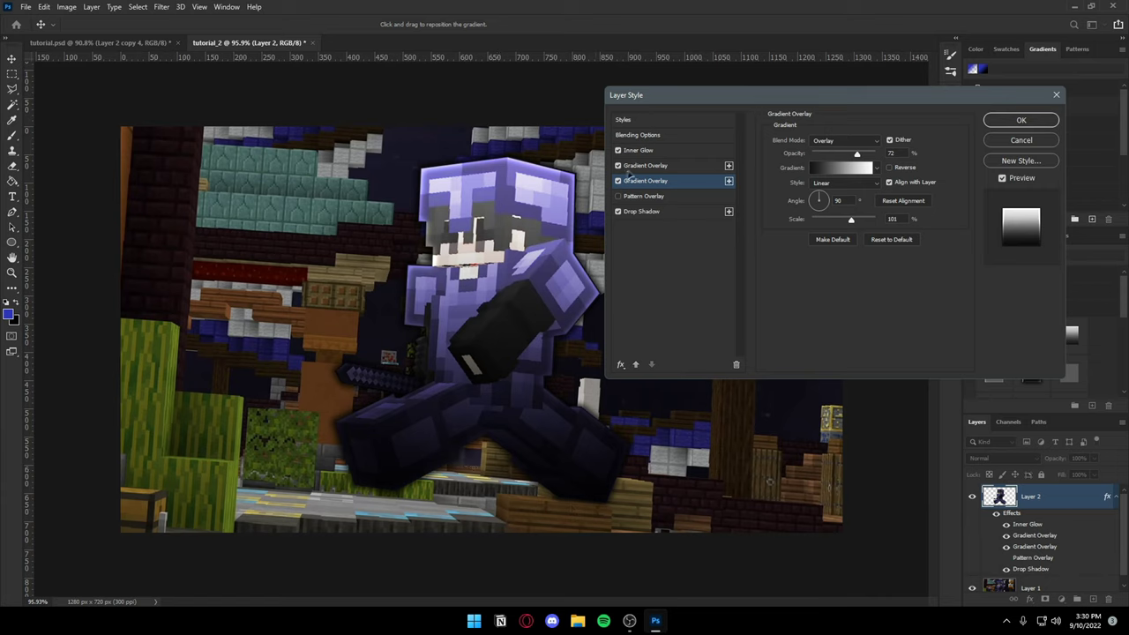
{"action": "left_click", "coordinate": [661, 166]}
{"action": "left_click", "coordinate": [661, 180]}
Step: Set the Drop Shadow opacity to 75% and apply the layer style
{"action": "left_click", "coordinate": [640, 213]}
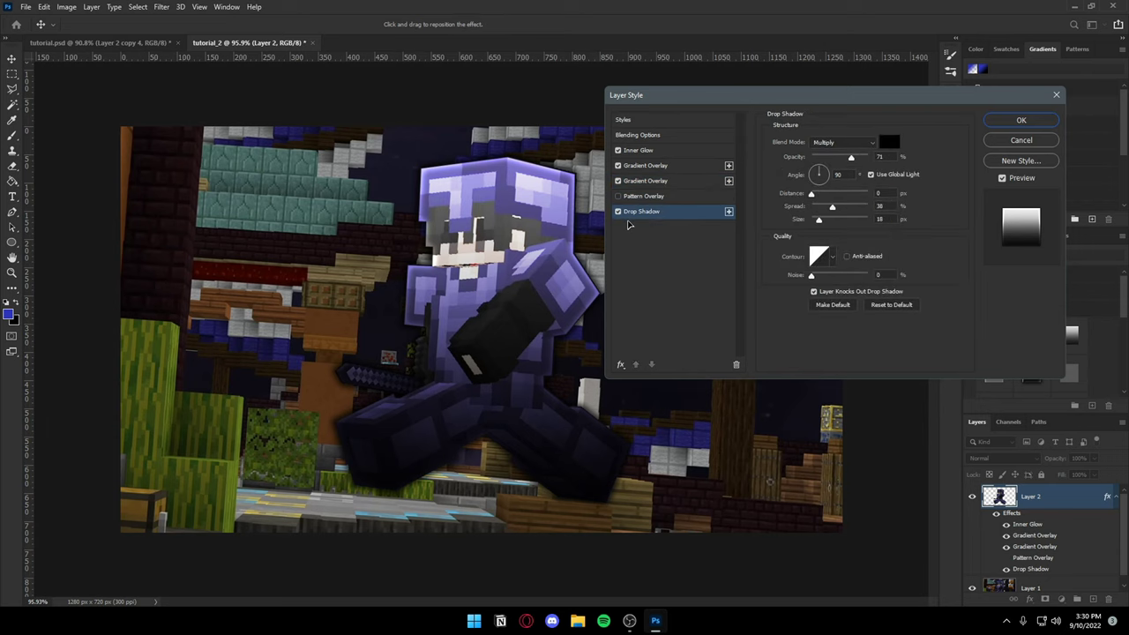
{"action": "left_click", "coordinate": [618, 213]}
{"action": "left_click_drag", "start_coordinate": [853, 158], "coordinate": [851, 159]}
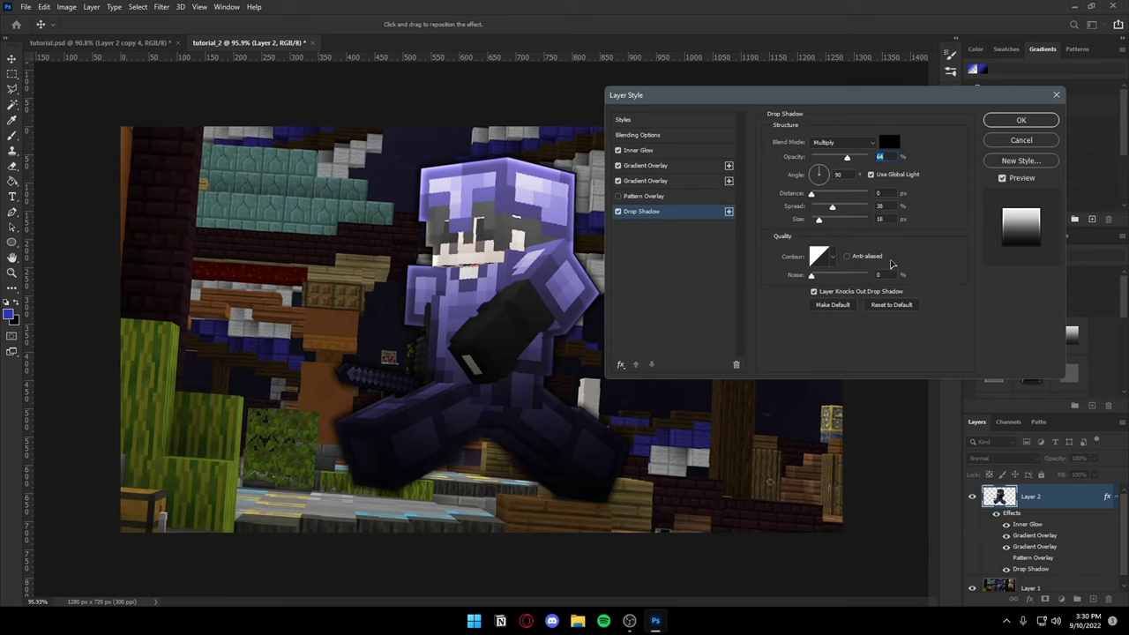
{"action": "type", "text": "75"}
{"action": "left_click", "coordinate": [1041, 122]}
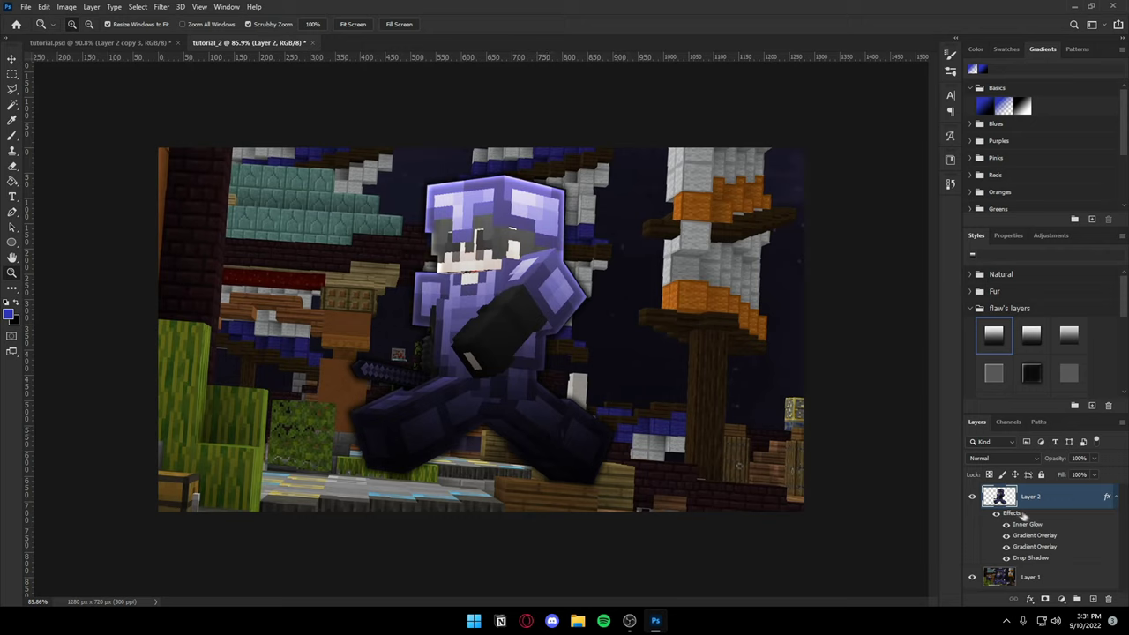
Step: Duplicate Layer 2 and clear all layer effects from the copy
{"action": "key", "text": "ctrl+j"}
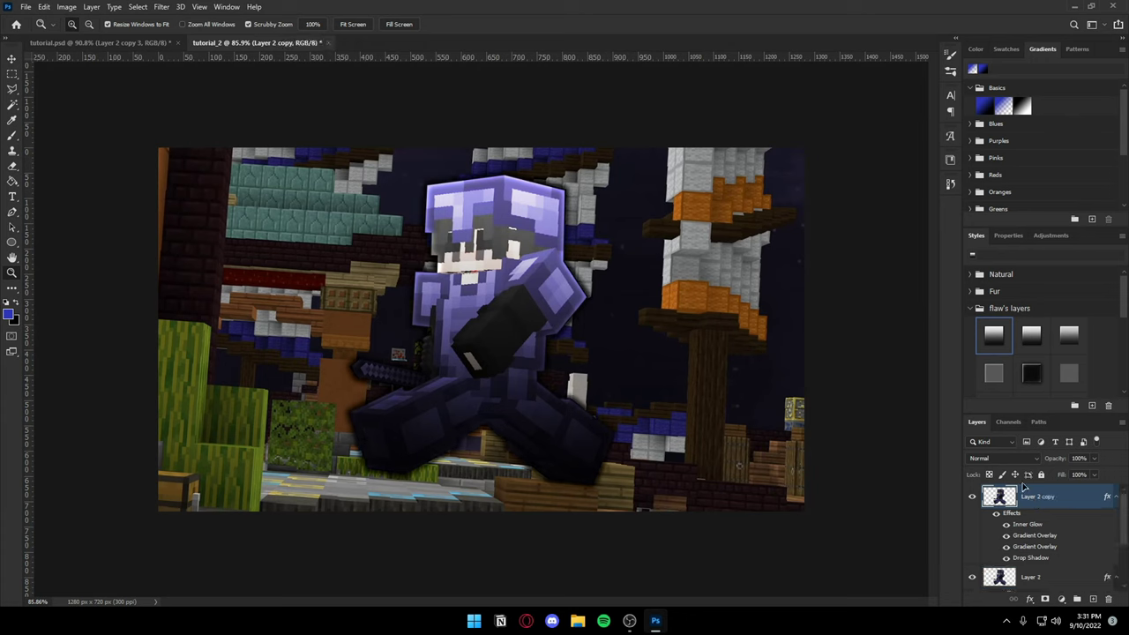
{"action": "right_click", "coordinate": [1047, 500]}
{"action": "left_click", "coordinate": [1014, 288]}
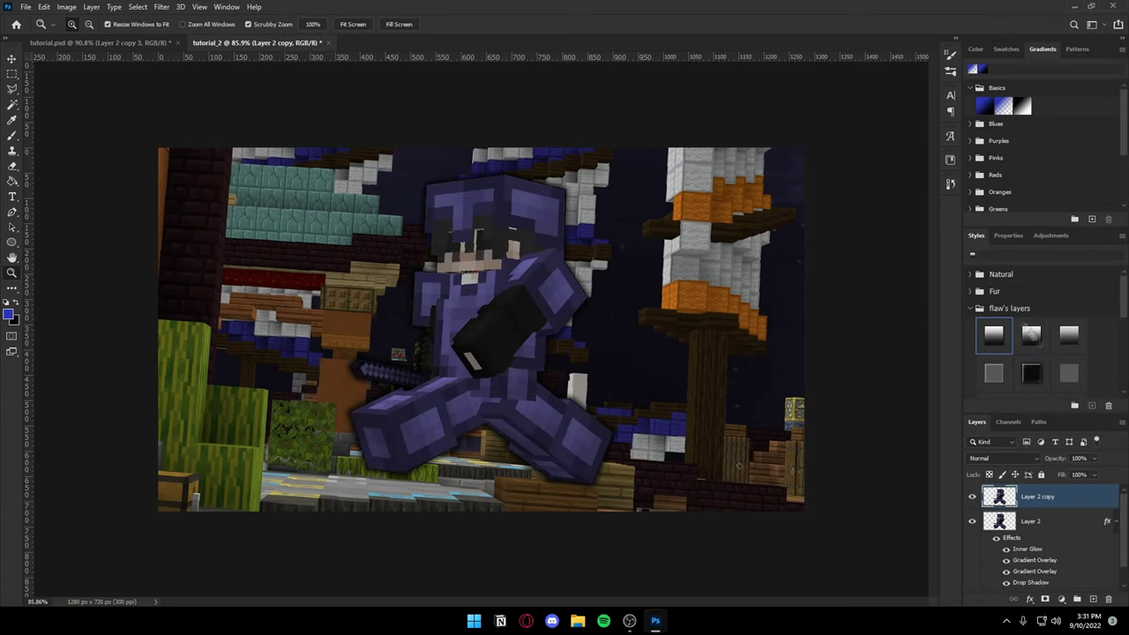
Step: Apply the Artistic > Plastic Wrap filter to the Layer 2 copy
{"action": "left_click", "coordinate": [161, 6]}
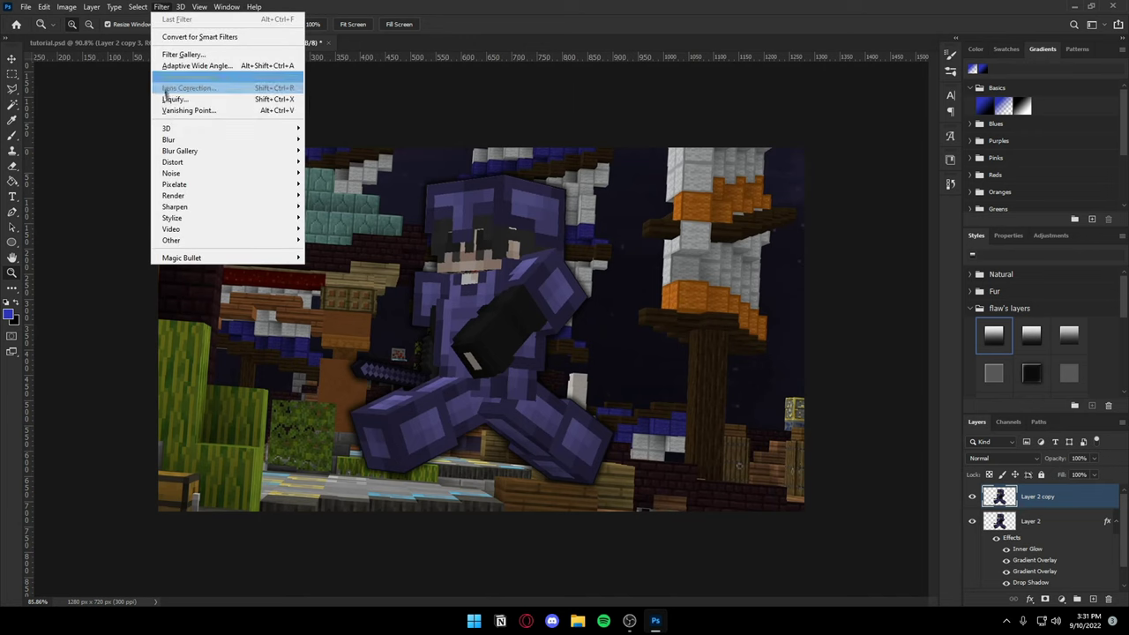
{"action": "left_click", "coordinate": [182, 60]}
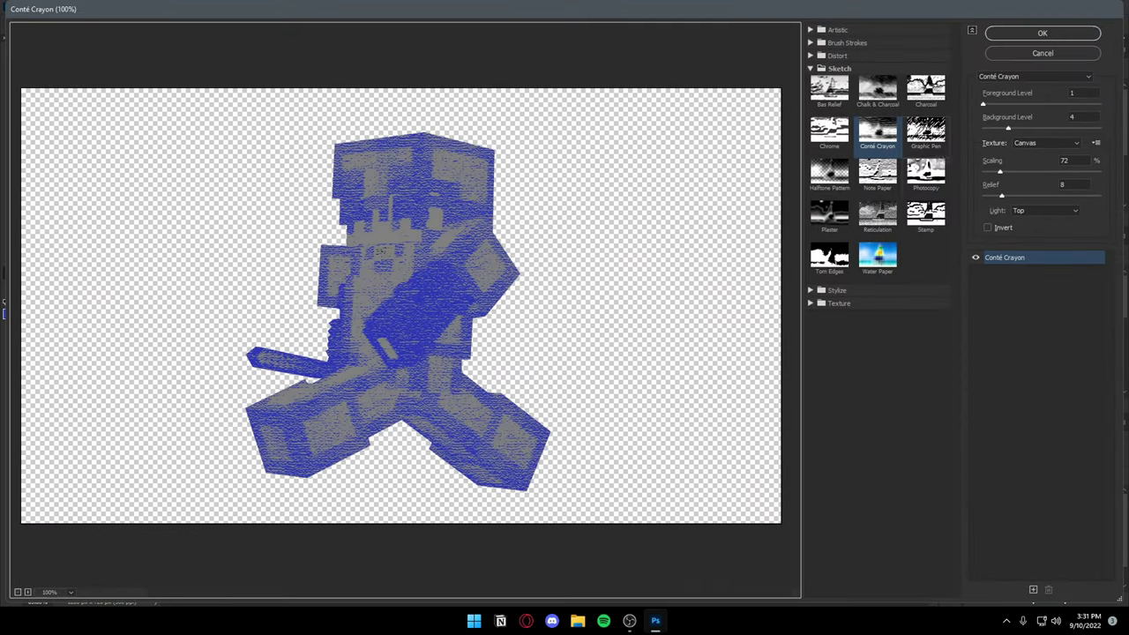
{"action": "left_click", "coordinate": [811, 30]}
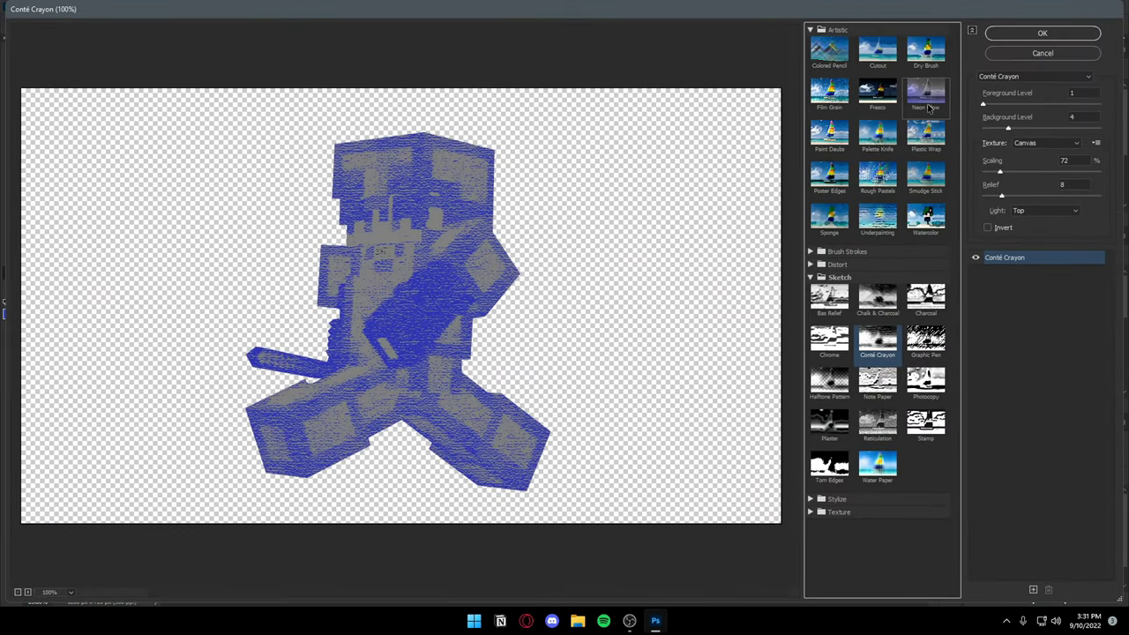
{"action": "left_click", "coordinate": [940, 138]}
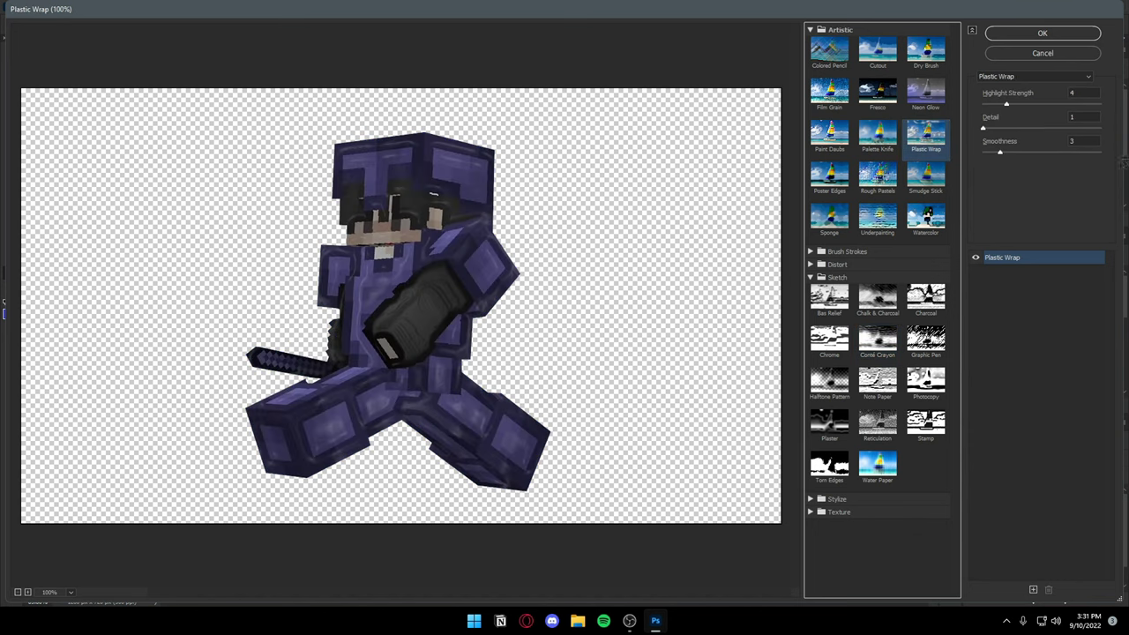
{"action": "left_click", "coordinate": [1062, 51]}
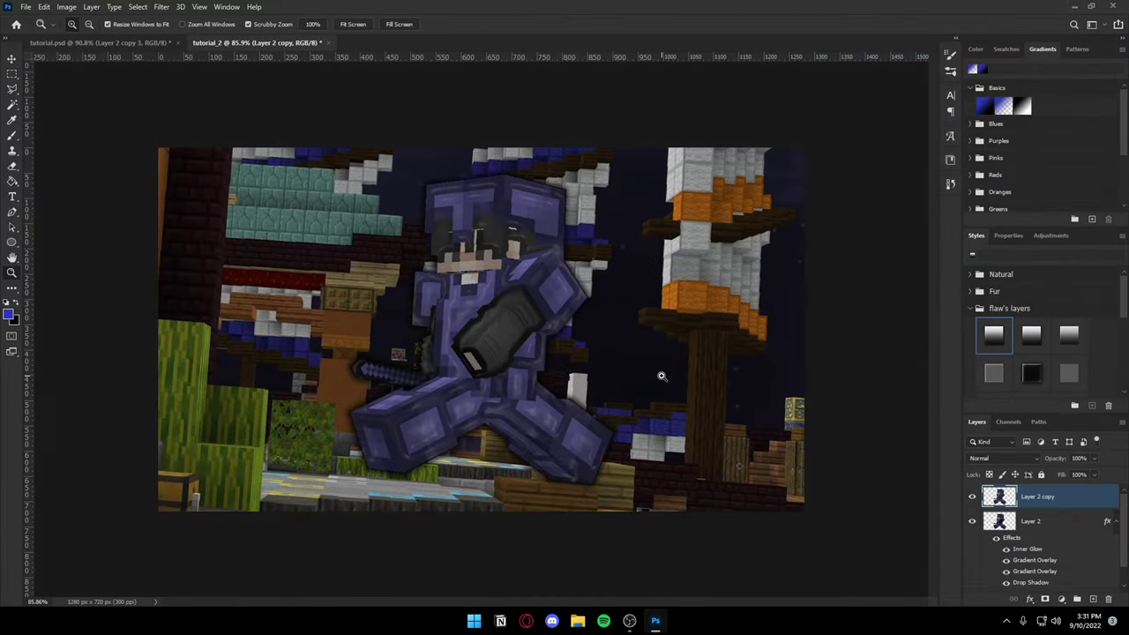
Step: Set the Plastic Wrap copy to Soft Light blending at 74% opacity
{"action": "scroll", "coordinate": [499, 337], "scroll_direction": "up", "scroll_amount": 2}
{"action": "scroll", "coordinate": [512, 334], "scroll_direction": "down", "scroll_amount": 1}
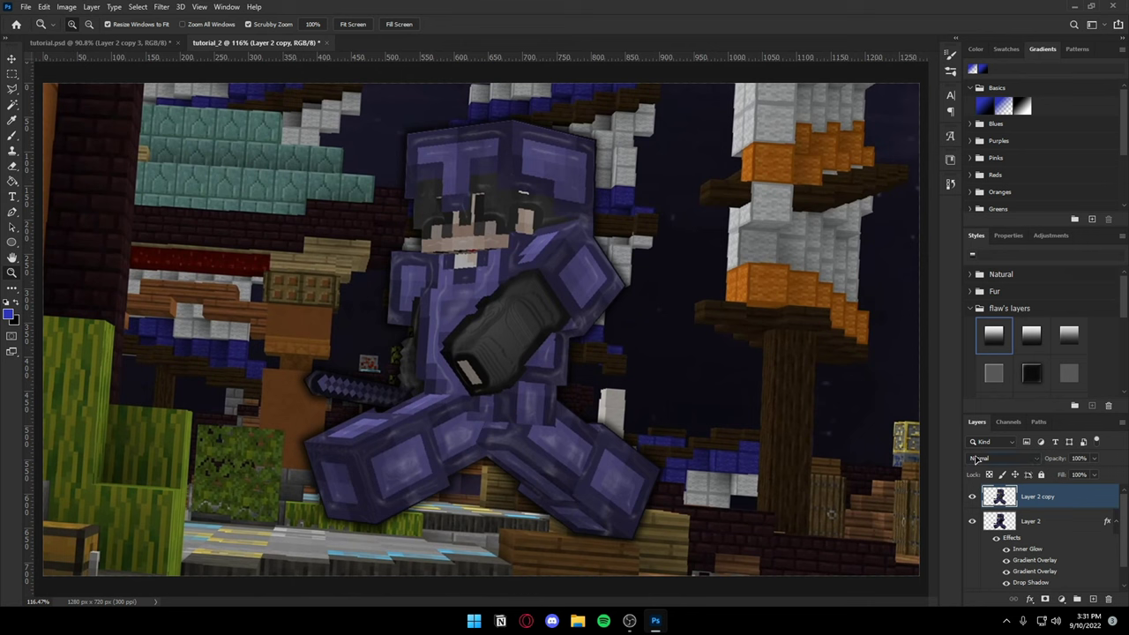
{"action": "left_click", "coordinate": [976, 460]}
{"action": "left_click", "coordinate": [979, 470]}
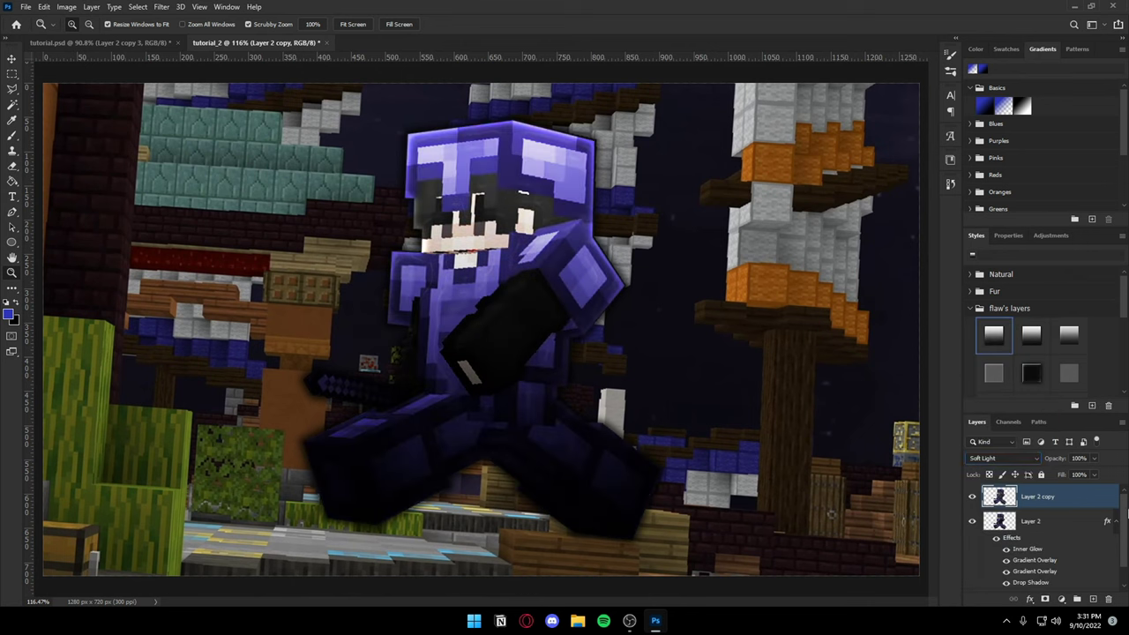
{"action": "left_click", "coordinate": [1094, 458]}
{"action": "left_click_drag", "start_coordinate": [1100, 474], "coordinate": [1081, 485]}
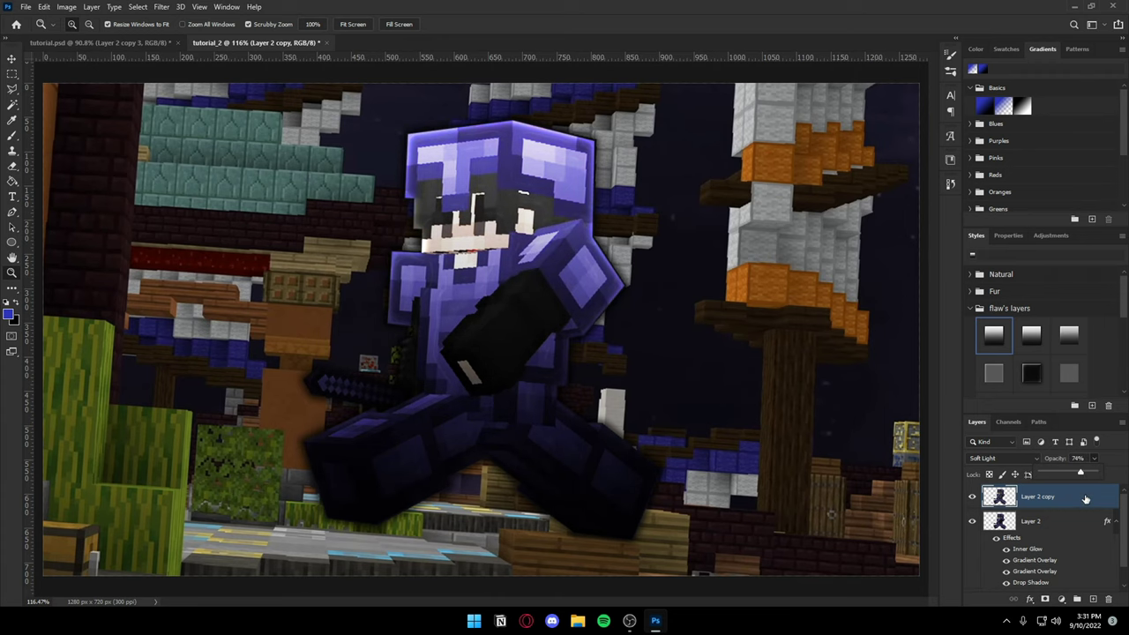
Step: Zoom in on the shoulder and arm to compare the copy's effect, then select Layer 2
{"action": "scroll", "coordinate": [537, 414], "scroll_direction": "up", "scroll_amount": 1}
{"action": "key", "text": "e"}
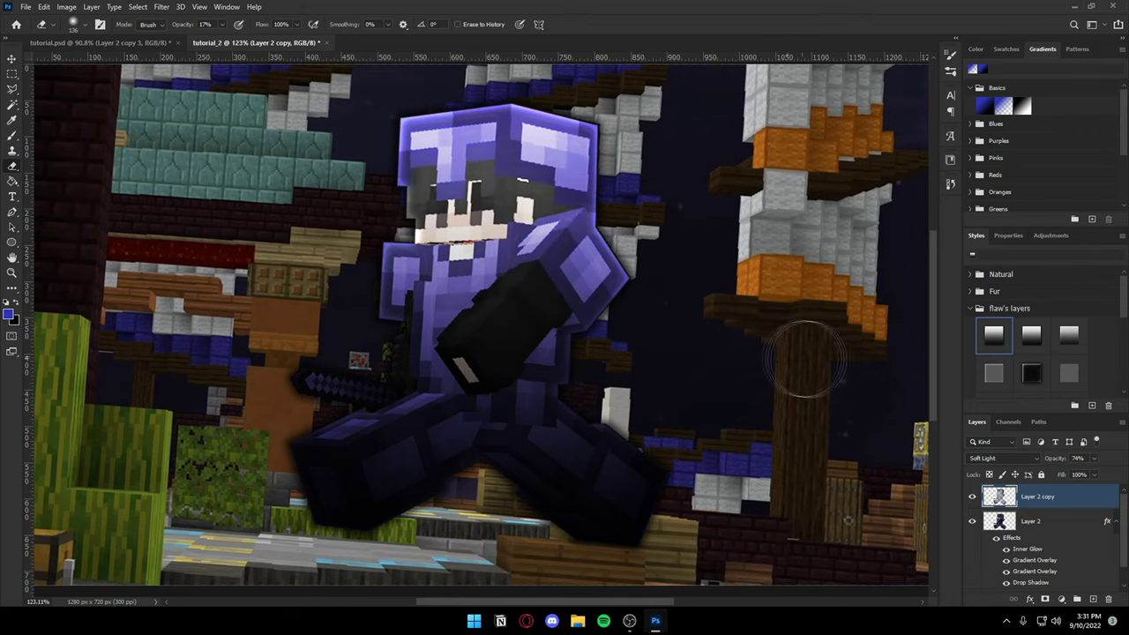
{"action": "key", "text": "z"}
{"action": "left_click_drag", "start_coordinate": [547, 247], "coordinate": [559, 266]}
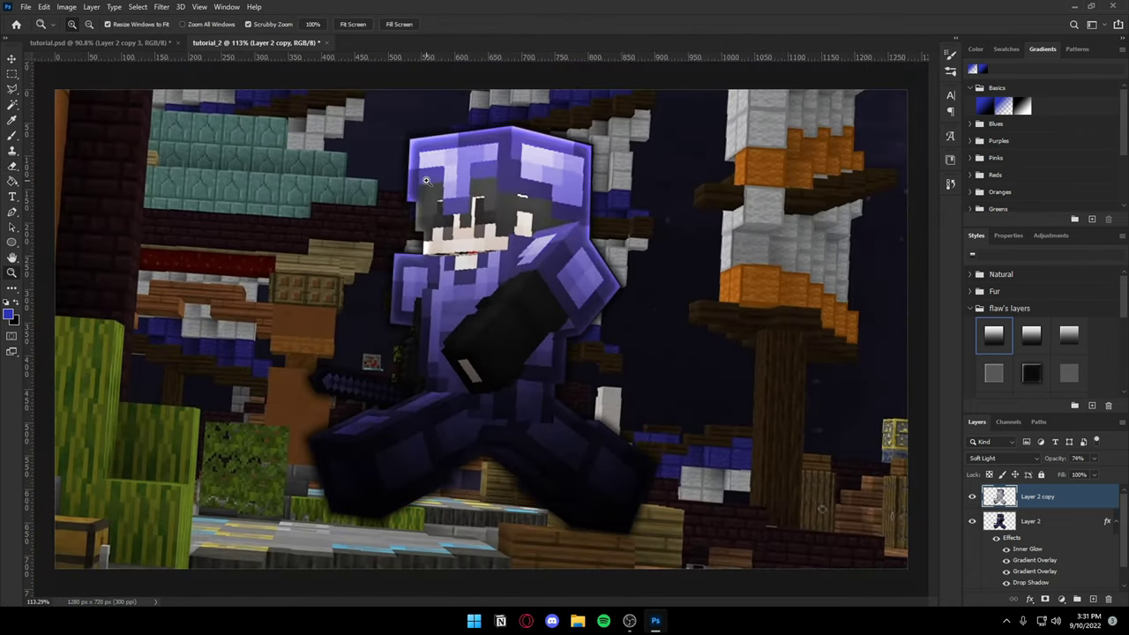
{"action": "left_click", "coordinate": [972, 498]}
{"action": "mouse_move", "coordinate": [480, 362]}
{"action": "left_mouse_down"}
{"action": "mouse_move", "coordinate": [572, 344]}
{"action": "mouse_move", "coordinate": [545, 366]}
{"action": "left_mouse_up"}
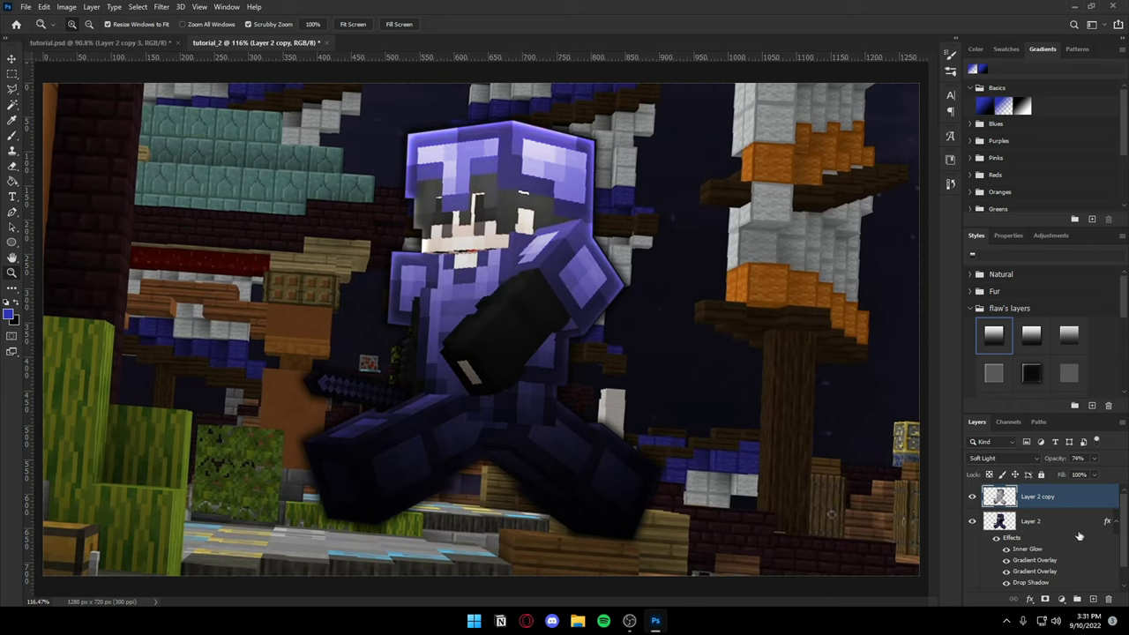
{"action": "left_click", "coordinate": [1044, 527]}
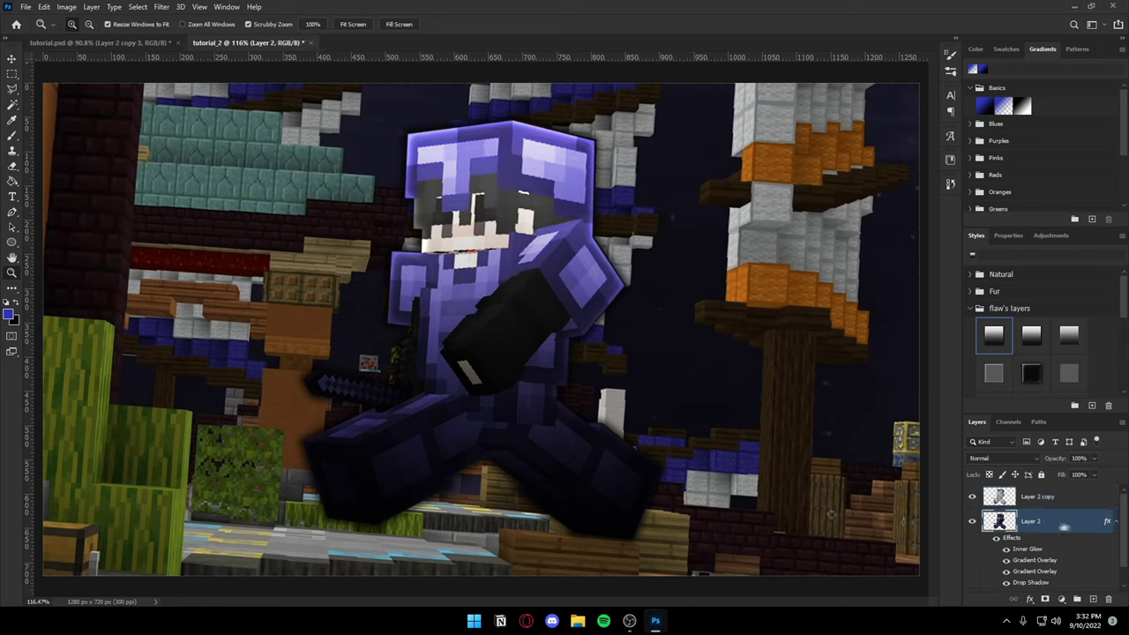
Step: Duplicate Layer 2, move the copy to the top and apply Neon Glow
{"action": "right_click", "coordinate": [1053, 525]}
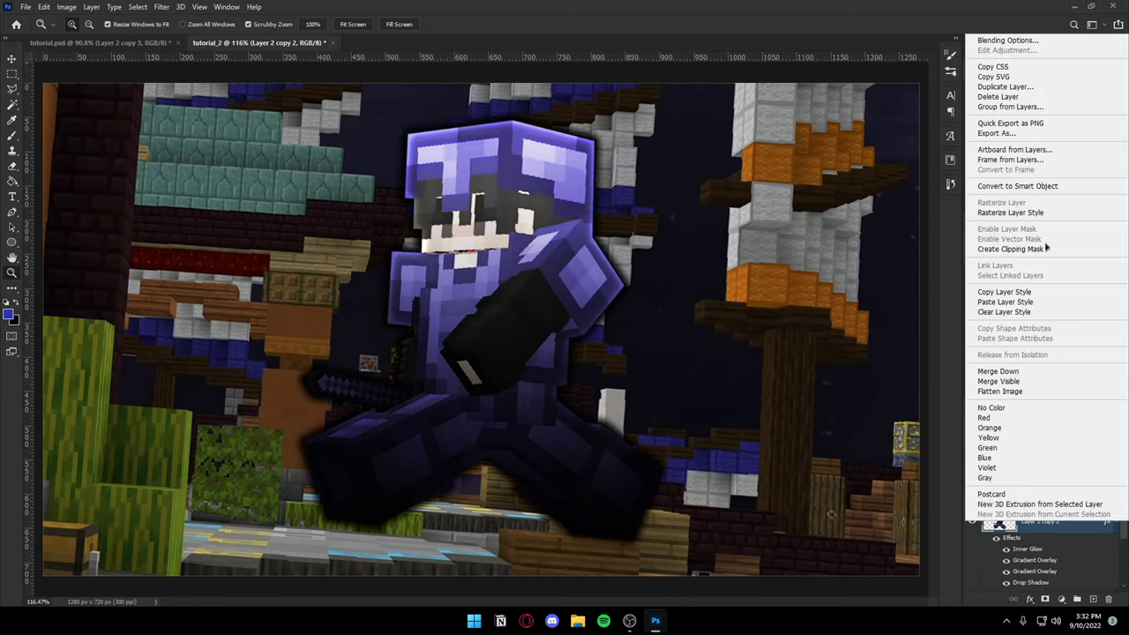
{"action": "left_click", "coordinate": [1014, 312]}
{"action": "left_click_drag", "start_coordinate": [1040, 527], "coordinate": [1040, 494]}
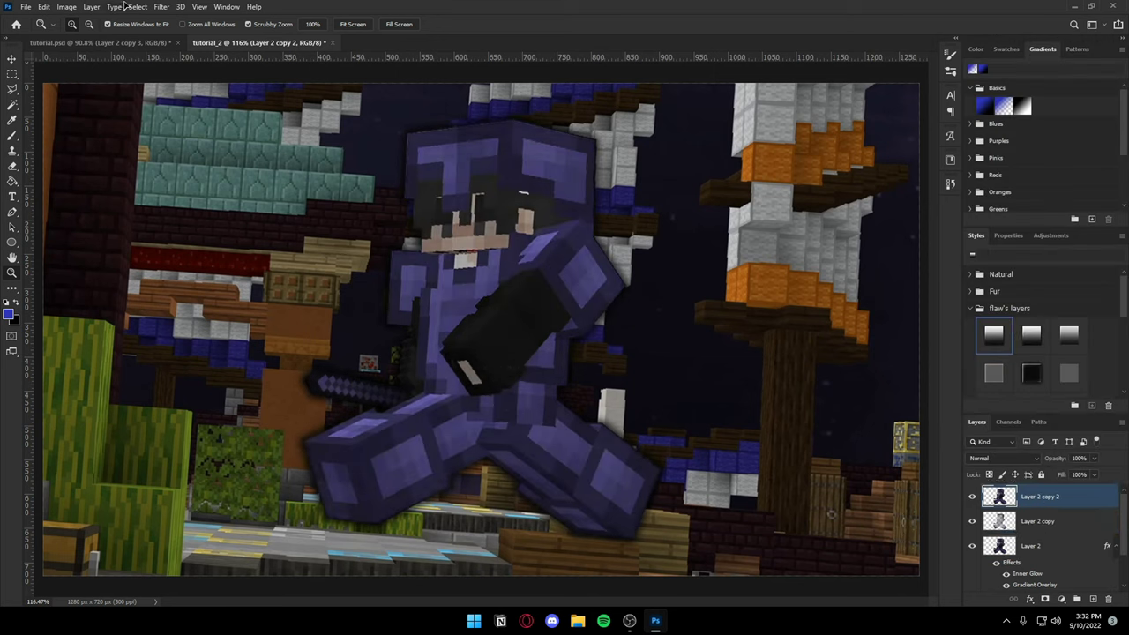
{"action": "left_click", "coordinate": [162, 7]}
{"action": "left_click", "coordinate": [182, 53]}
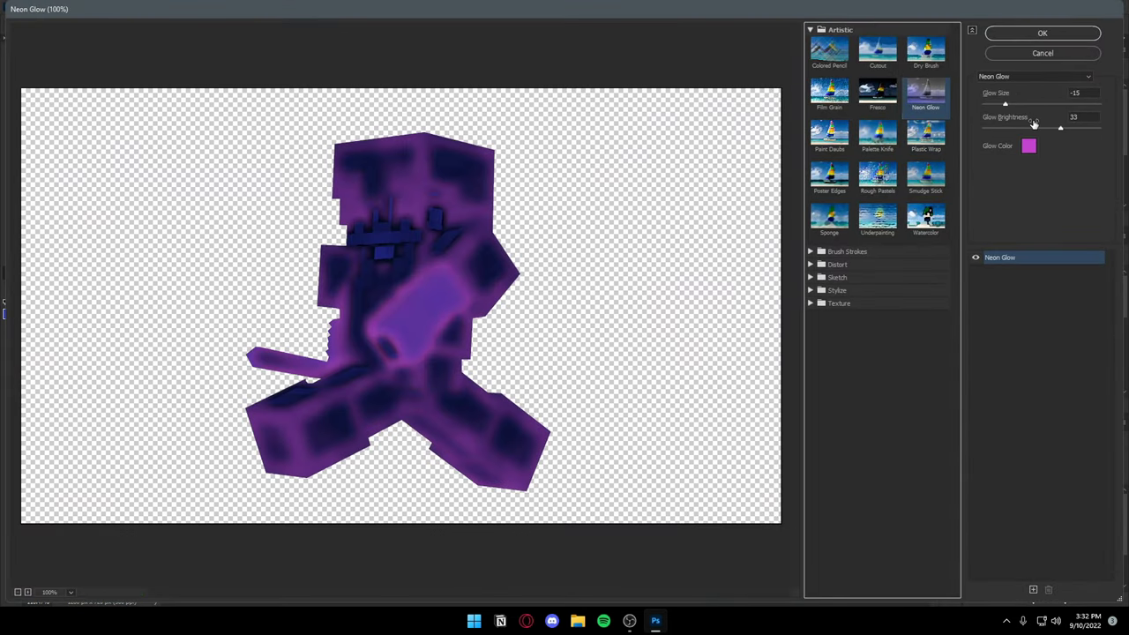
{"action": "left_click", "coordinate": [1042, 32]}
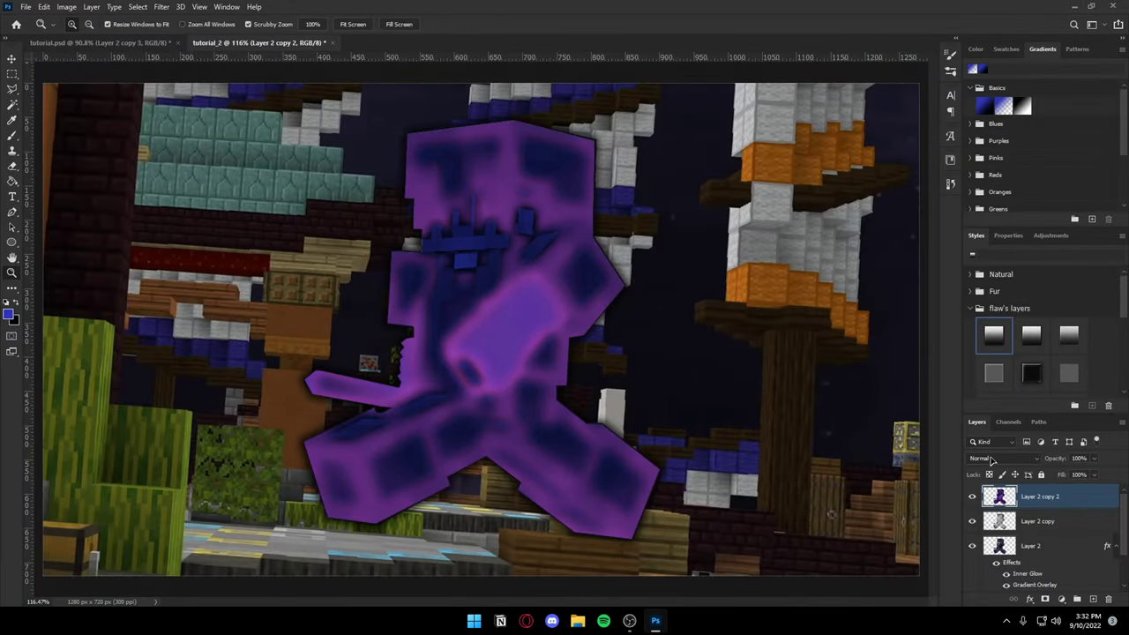
Step: Set the new tint layer to Color blending at about 67% opacity
{"action": "left_click", "coordinate": [991, 460]}
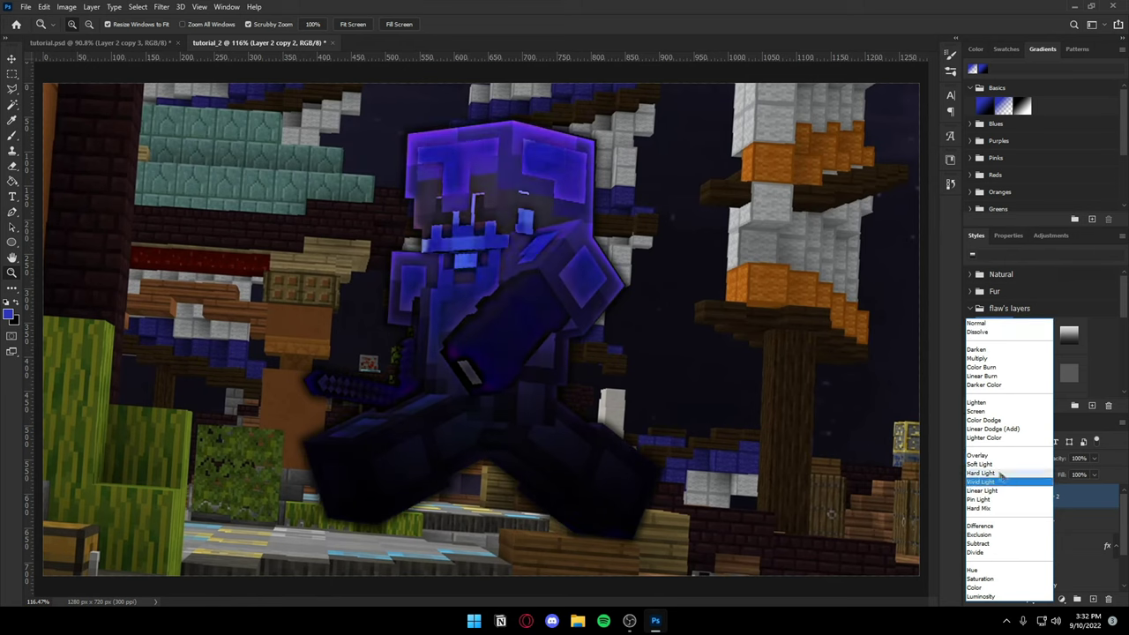
{"action": "left_click", "coordinate": [979, 587]}
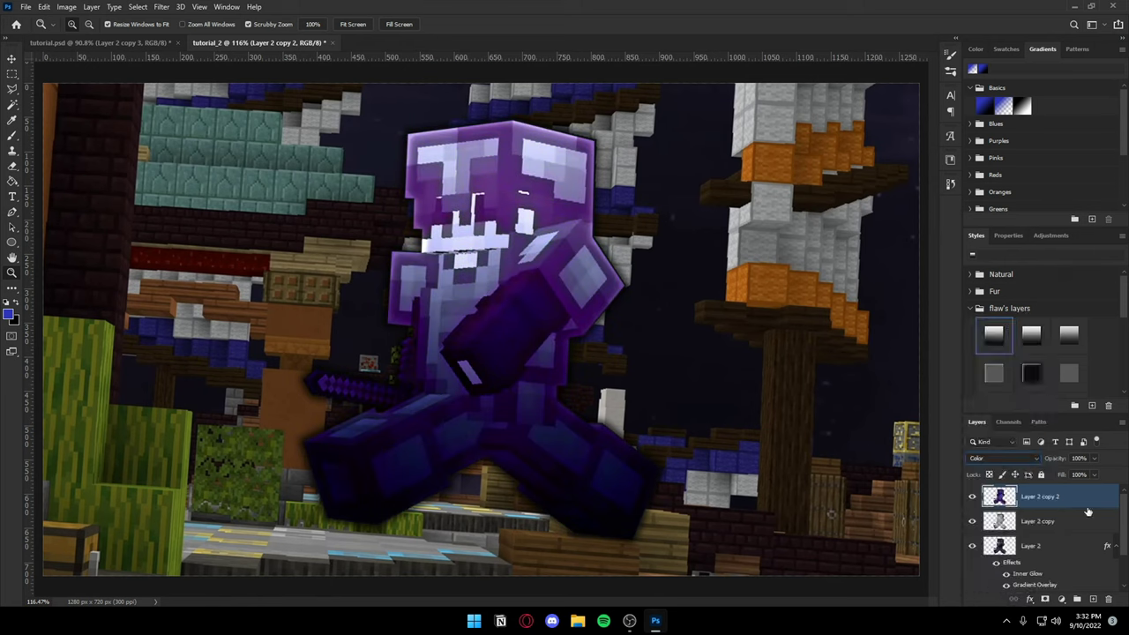
{"action": "left_click", "coordinate": [1093, 458]}
{"action": "left_click_drag", "start_coordinate": [1071, 474], "coordinate": [1056, 489]}
{"action": "key", "text": "e"}
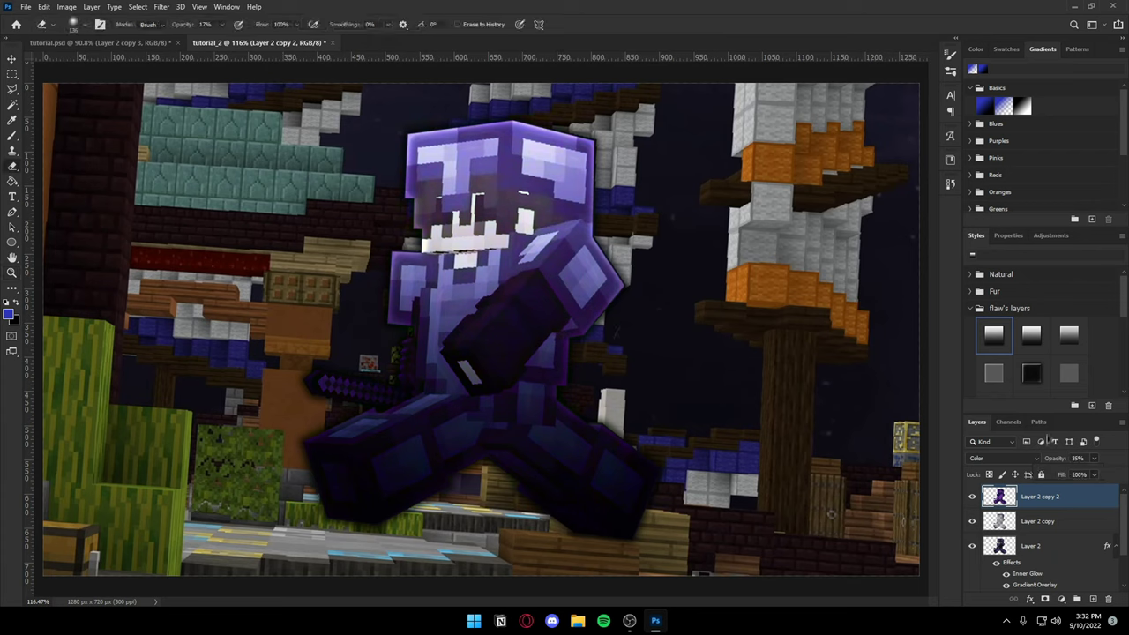
{"action": "left_click", "coordinate": [1094, 459]}
{"action": "left_click_drag", "start_coordinate": [1086, 473], "coordinate": [1097, 474]}
{"action": "left_click", "coordinate": [884, 485]}
Step: Erase stray tint around the arm and legs, then duplicate the tint layer
{"action": "left_click_drag", "start_coordinate": [476, 388], "coordinate": [496, 305]}
{"action": "left_click_drag", "start_coordinate": [445, 444], "coordinate": [583, 451]}
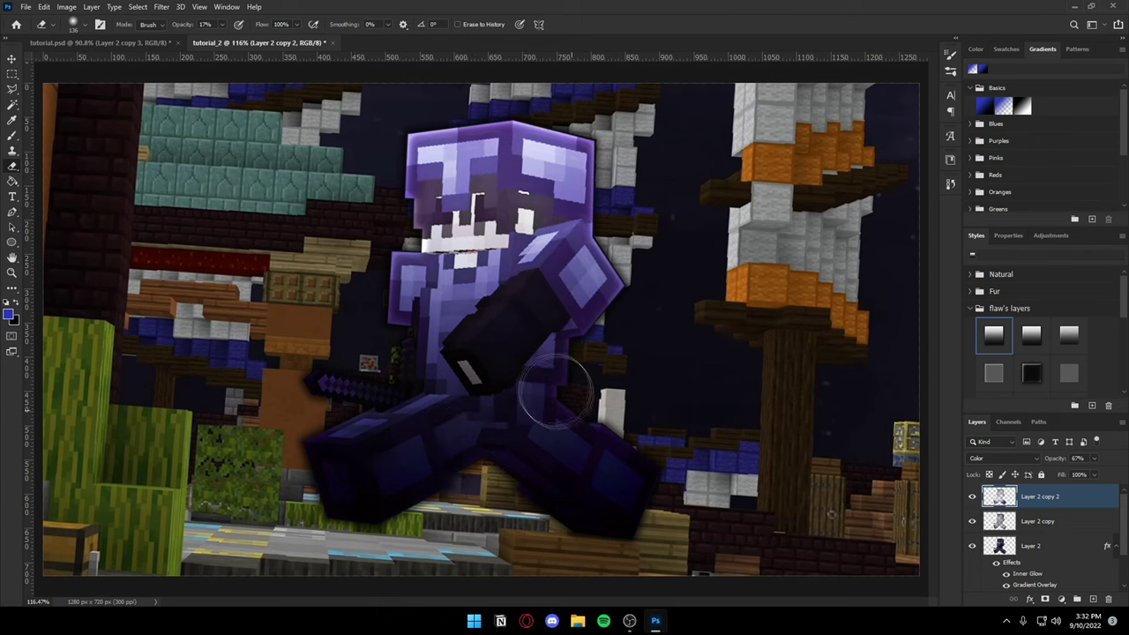
{"action": "key", "text": "ctrl+j"}
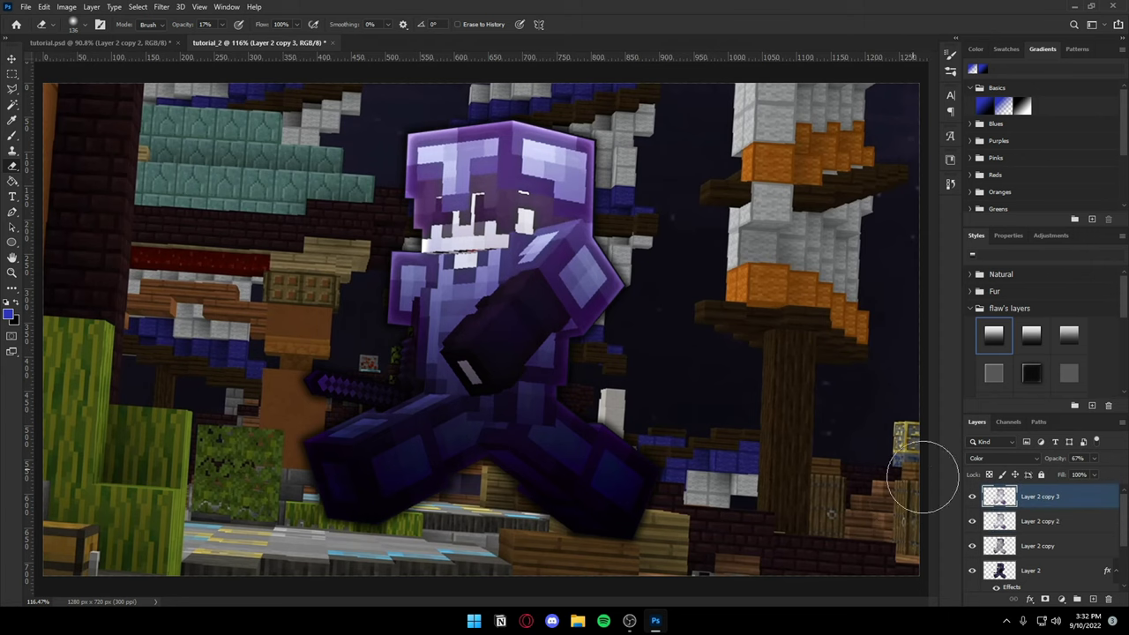
{"action": "key", "text": "z"}
{"action": "left_click_drag", "start_coordinate": [633, 448], "coordinate": [650, 438]}
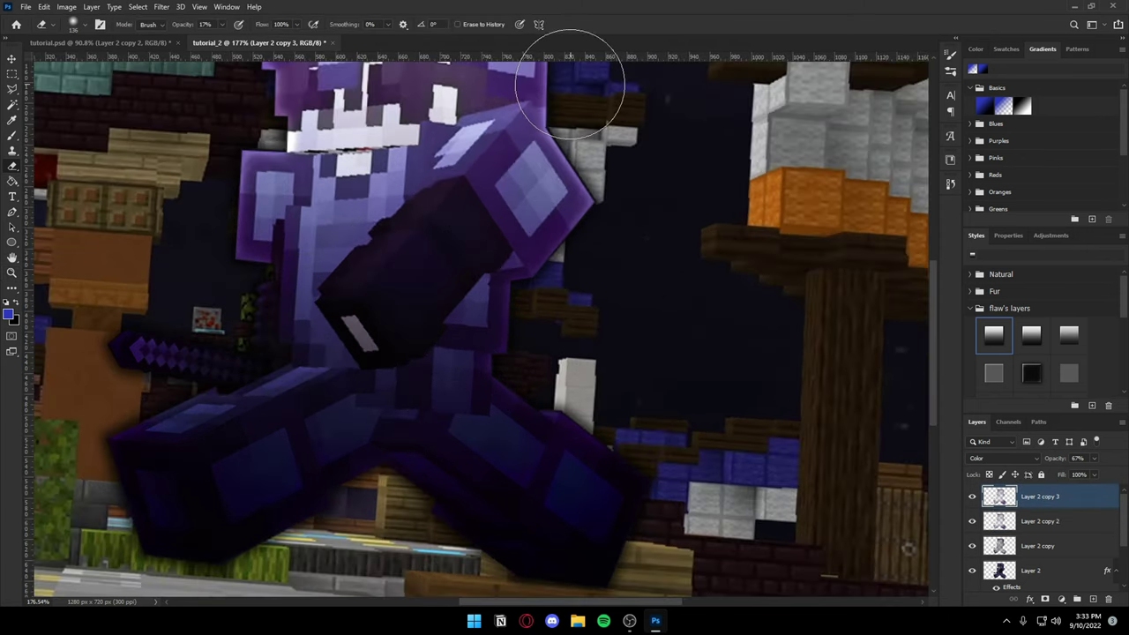
{"action": "key", "text": "ctrl+0"}
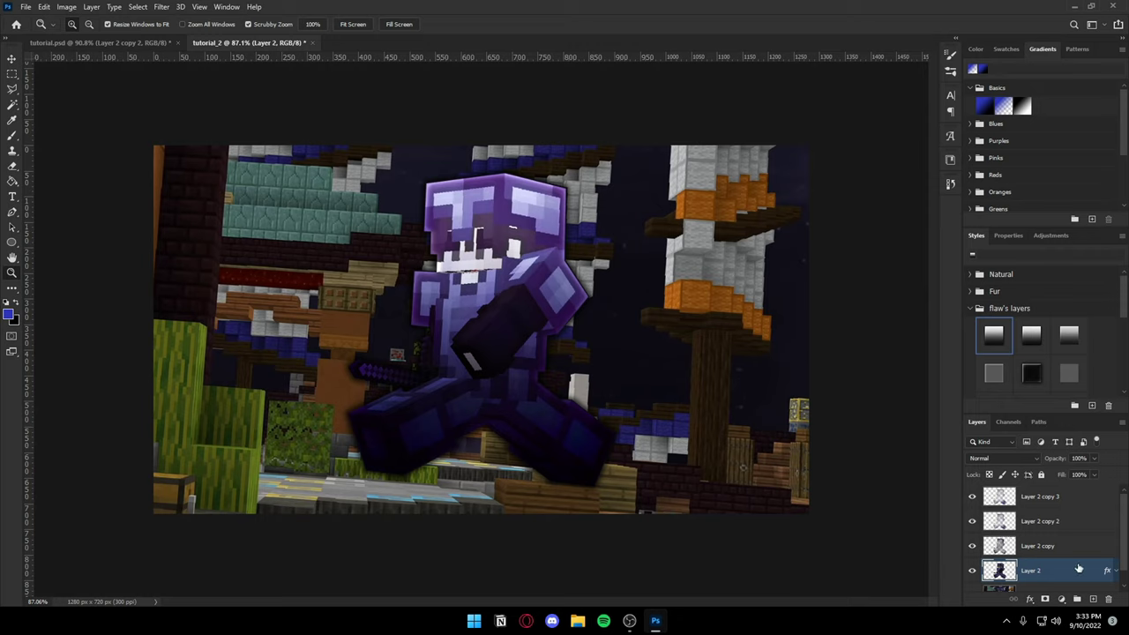
Step: Duplicate Layer 2 and reselect the original Layer 2
{"action": "key", "text": "ctrl+j"}
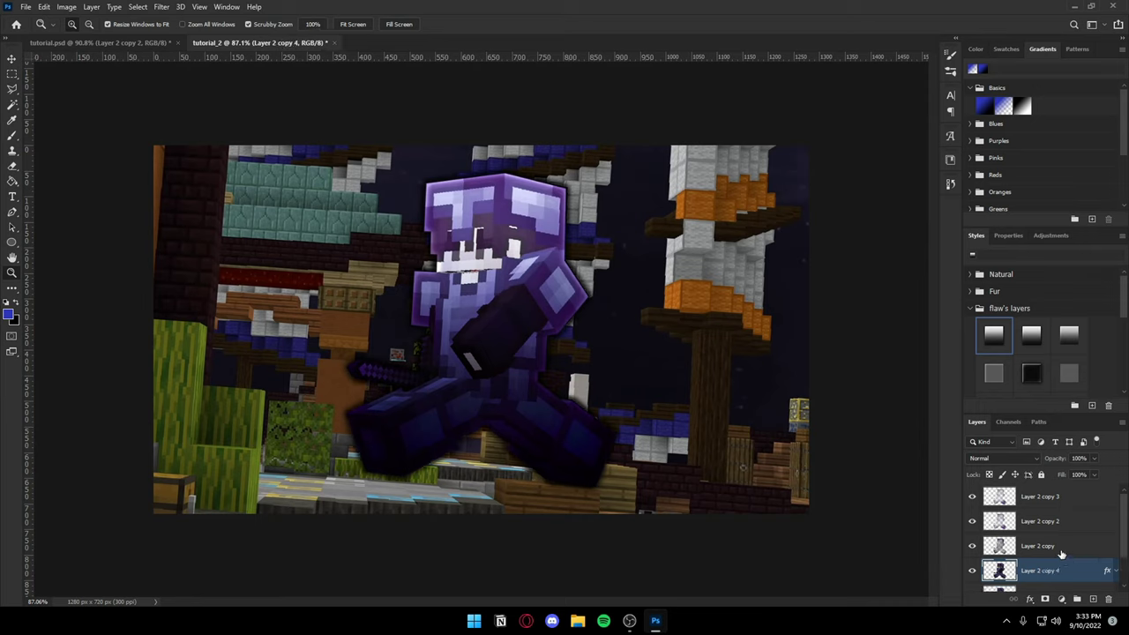
{"action": "scroll", "coordinate": [1061, 553], "scroll_direction": "down", "scroll_amount": 2}
{"action": "left_click", "coordinate": [1051, 563]}
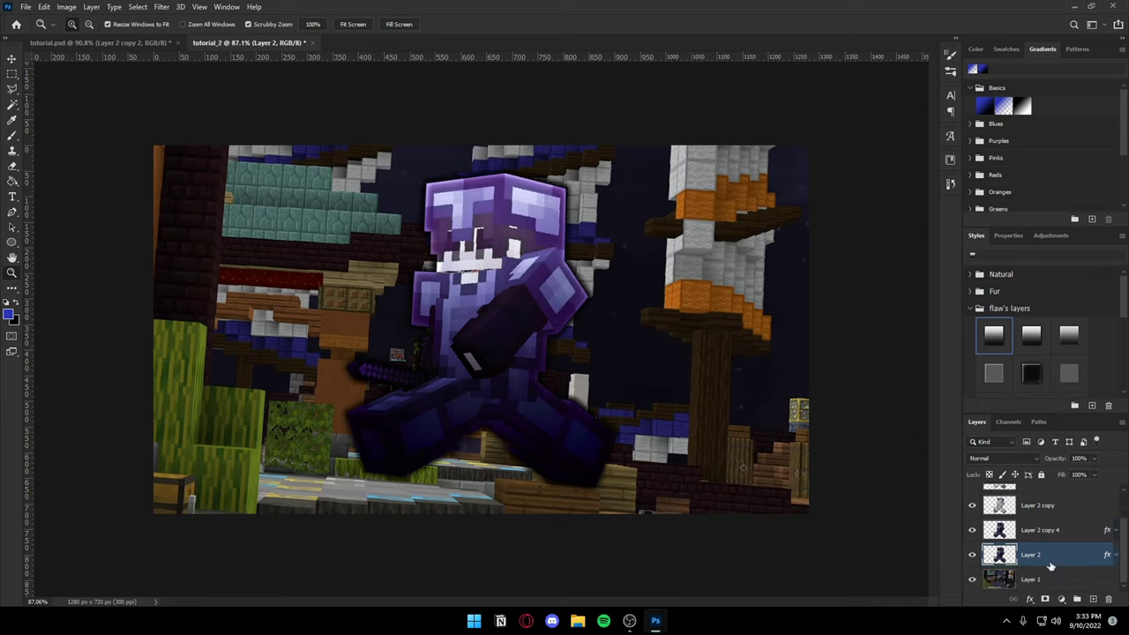
Step: Scale the original Layer 2 to about 108% by 104% and commit the transform
{"action": "key", "text": "v"}
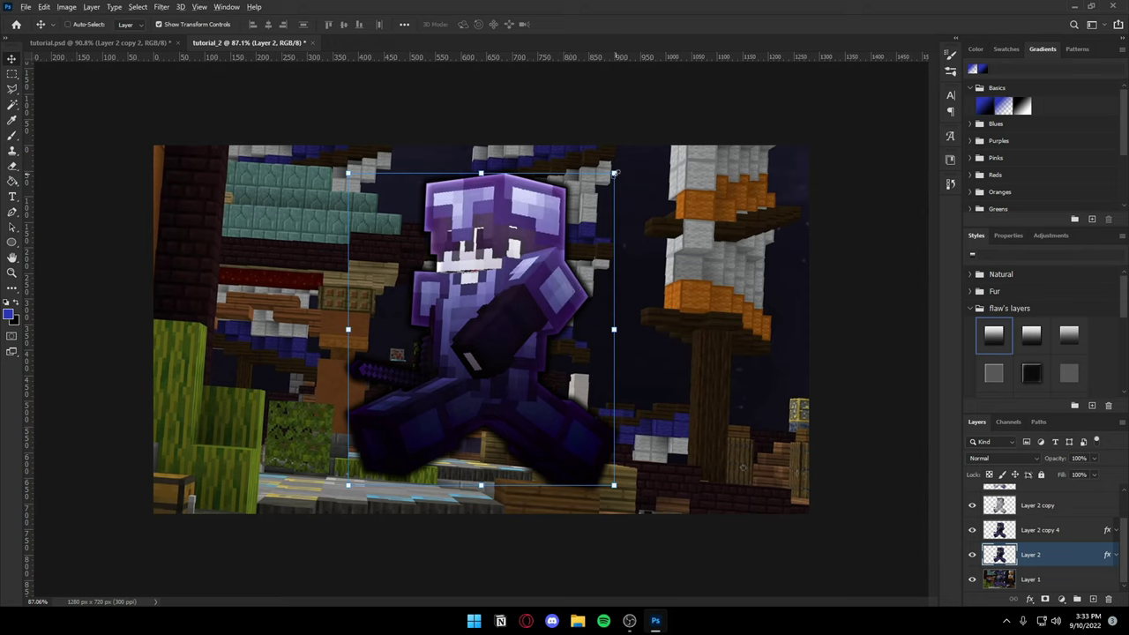
{"action": "left_click_drag", "start_coordinate": [614, 171], "coordinate": [628, 164]}
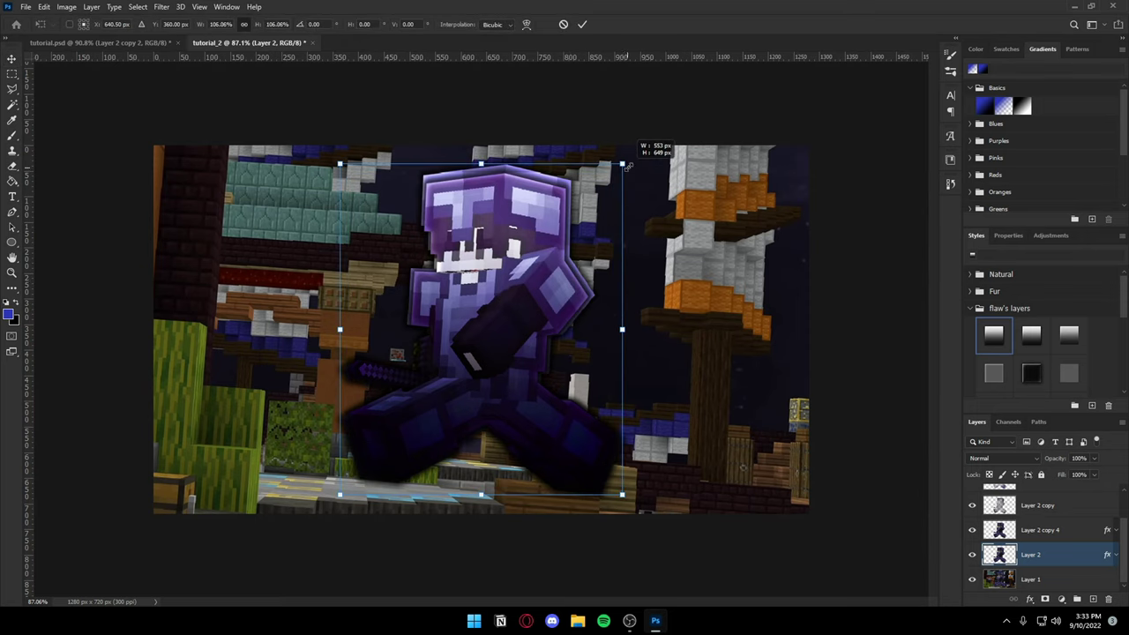
{"action": "left_click_drag", "start_coordinate": [480, 157], "coordinate": [481, 166]}
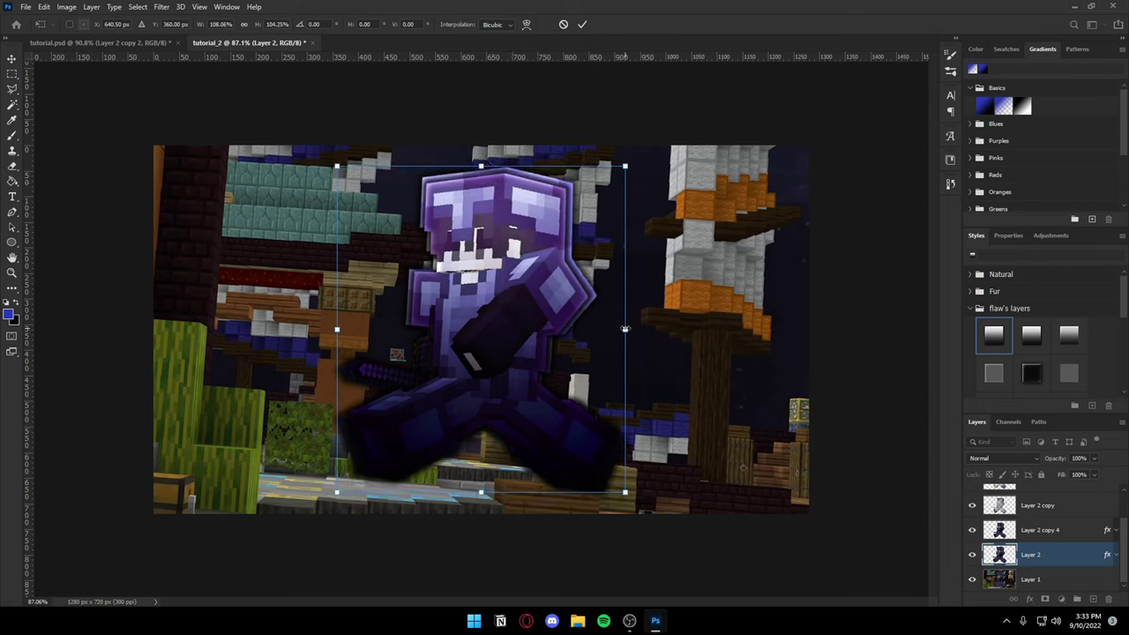
{"action": "left_click_drag", "start_coordinate": [625, 329], "coordinate": [623, 329]}
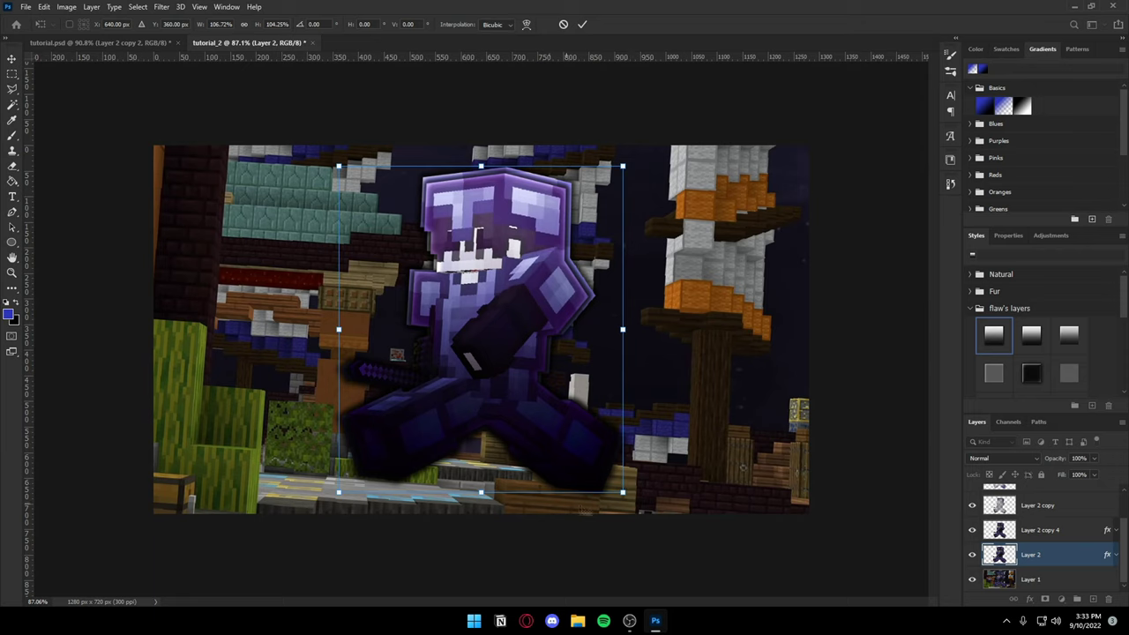
{"action": "left_click_drag", "start_coordinate": [623, 494], "coordinate": [626, 494]}
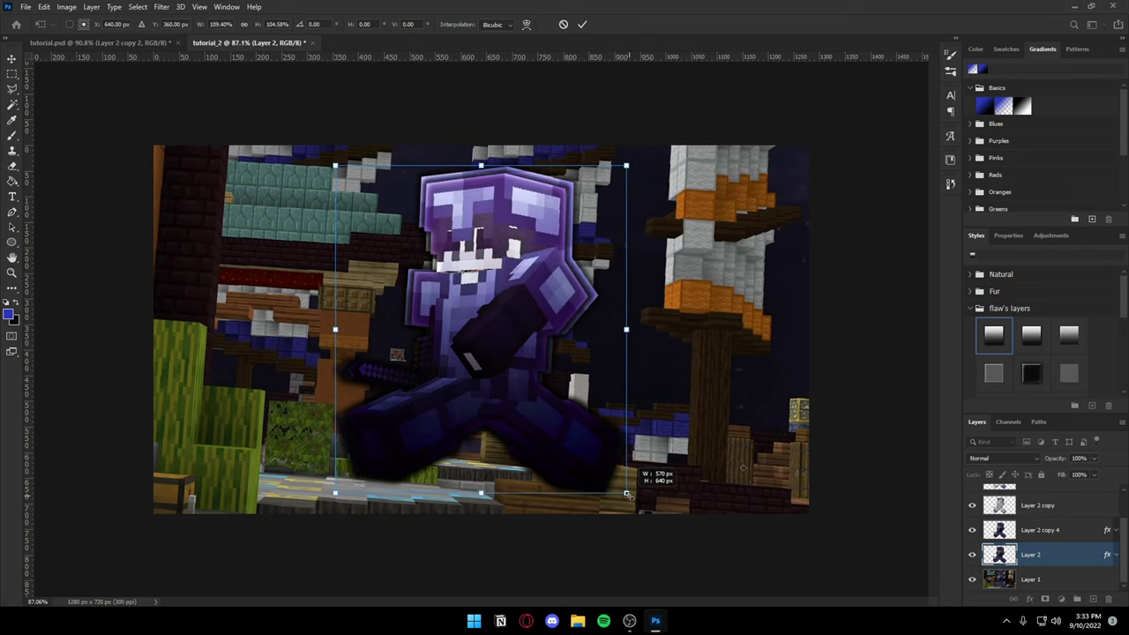
{"action": "left_click", "coordinate": [582, 25]}
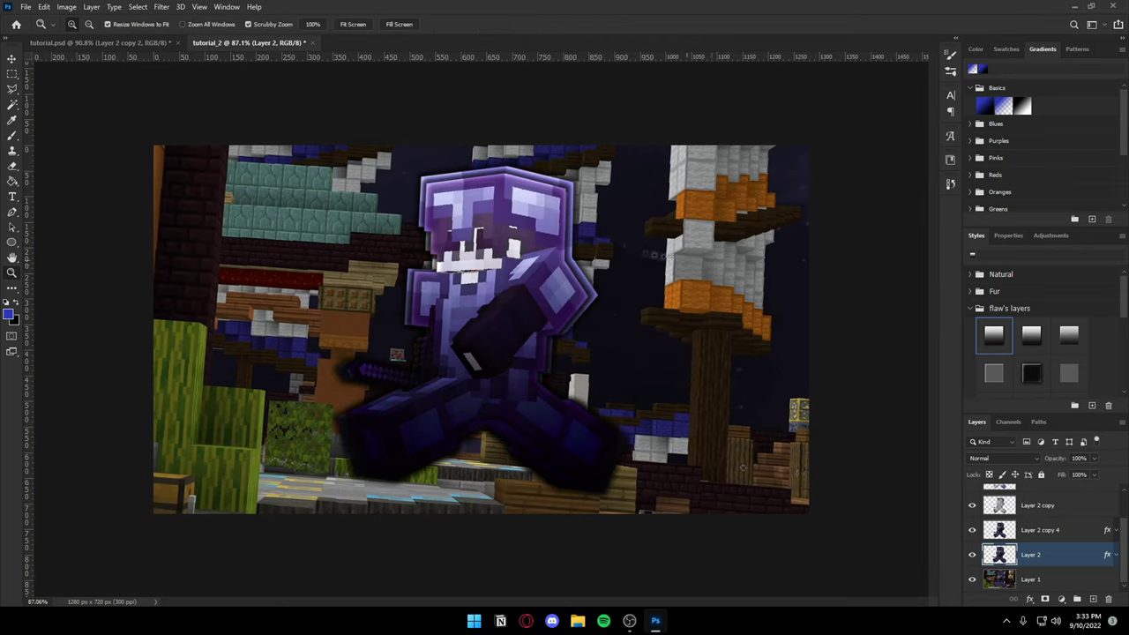
Step: Blend Layer 2 as Overlay and zoom in and out to inspect the halo
{"action": "left_click", "coordinate": [996, 458]}
{"action": "left_click_drag", "start_coordinate": [639, 370], "coordinate": [697, 362]}
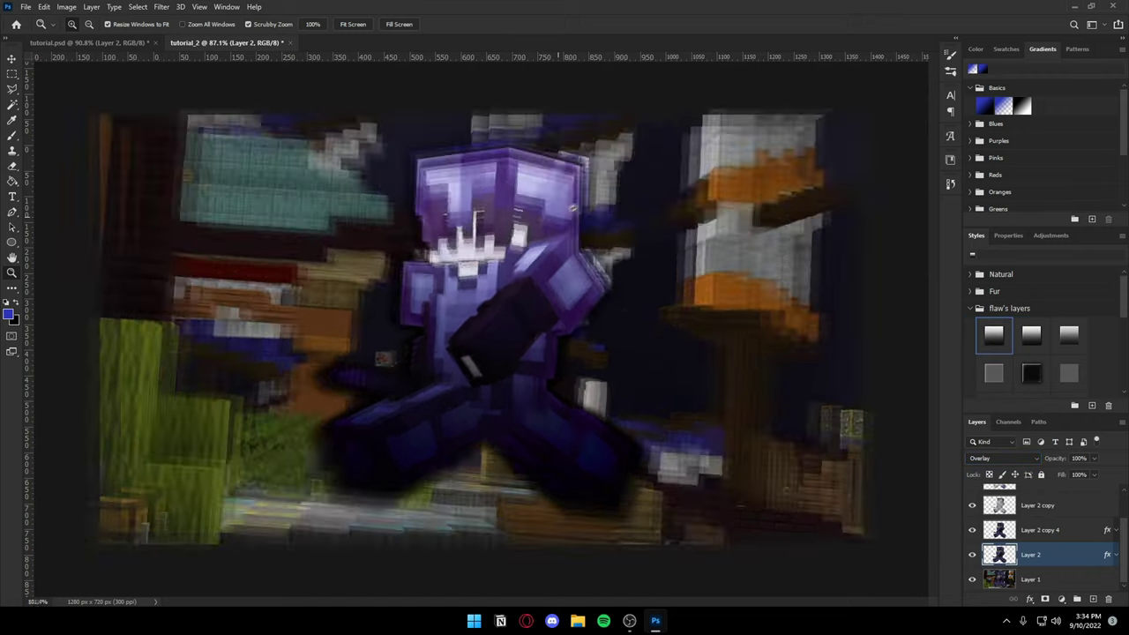
{"action": "mouse_move", "coordinate": [559, 240]}
{"action": "left_mouse_down"}
{"action": "mouse_move", "coordinate": [507, 250]}
{"action": "mouse_move", "coordinate": [553, 247]}
{"action": "left_mouse_up"}
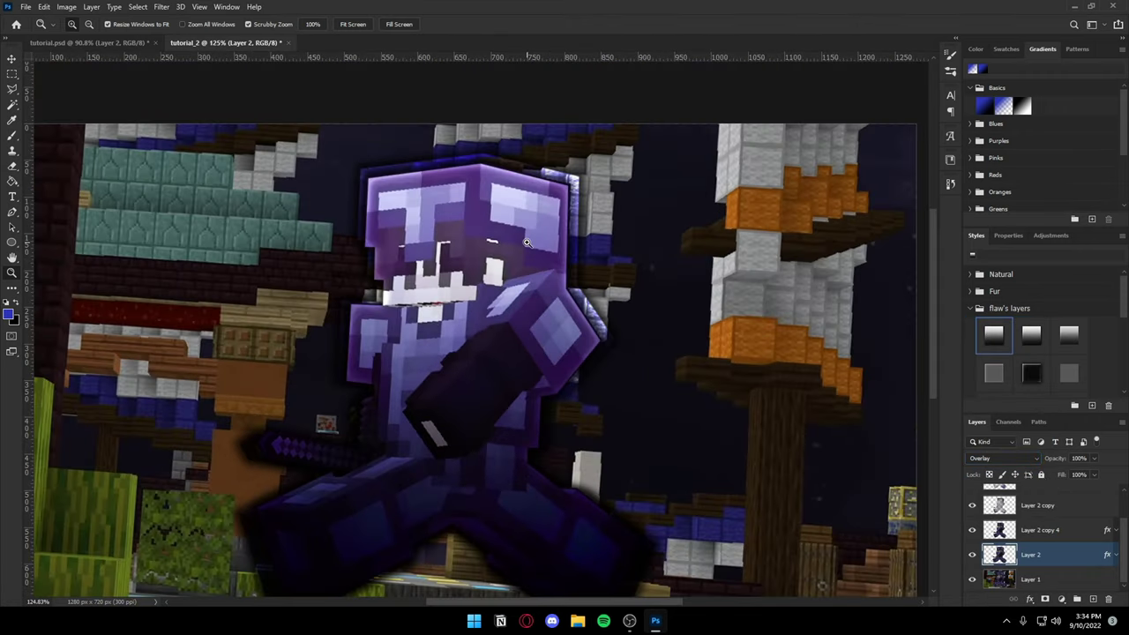
{"action": "key", "text": "ctrl+1"}
{"action": "scroll", "coordinate": [1062, 554], "scroll_direction": "up", "scroll_amount": 2}
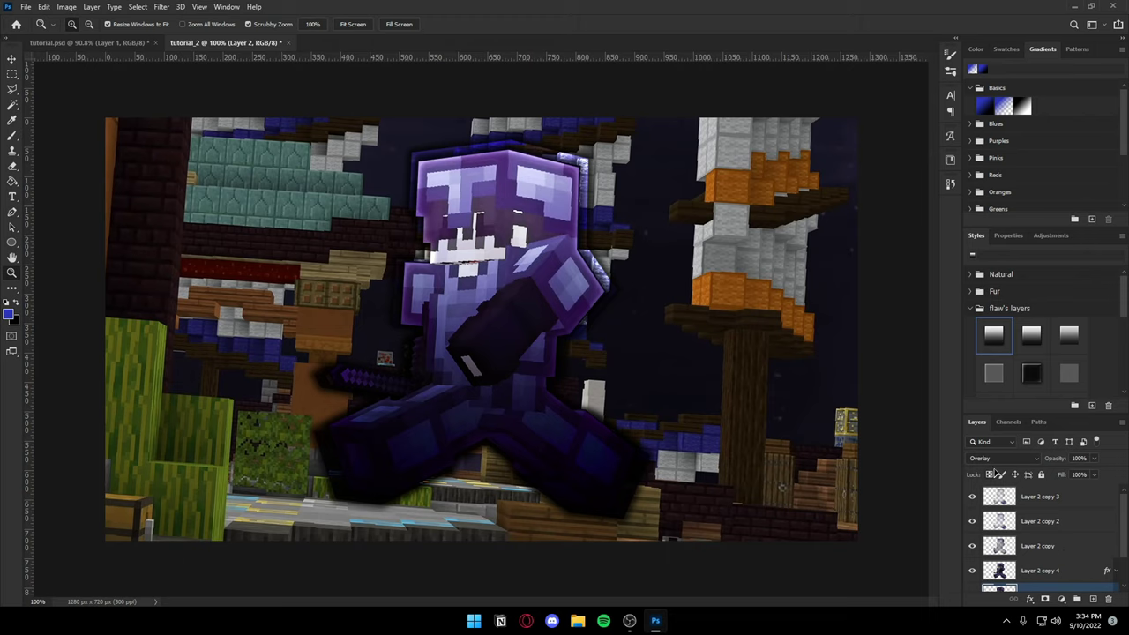
{"action": "mouse_move", "coordinate": [889, 463]}
{"action": "left_mouse_down"}
{"action": "mouse_move", "coordinate": [806, 453]}
{"action": "mouse_move", "coordinate": [844, 453]}
{"action": "left_mouse_up"}
{"action": "scroll", "coordinate": [1049, 555], "scroll_direction": "down", "scroll_amount": 2}
Step: On Layer 1, try a Zoom radial blur at amount 18, then undo it
{"action": "left_click", "coordinate": [1032, 579]}
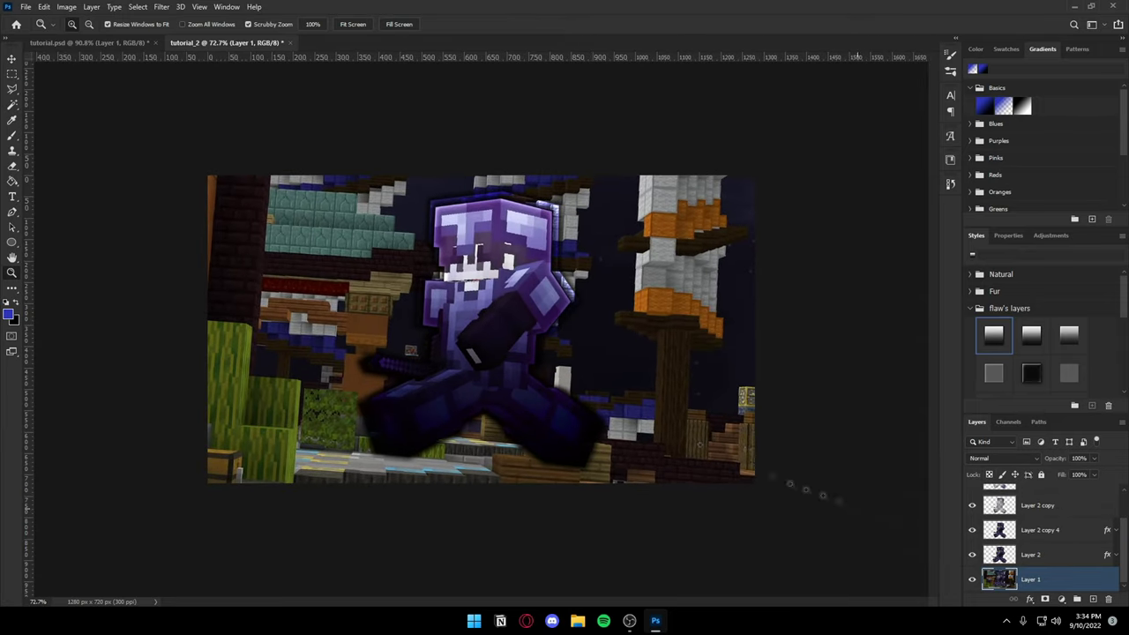
{"action": "left_click", "coordinate": [159, 7]}
{"action": "left_click", "coordinate": [161, 6]}
{"action": "left_click", "coordinate": [162, 6]}
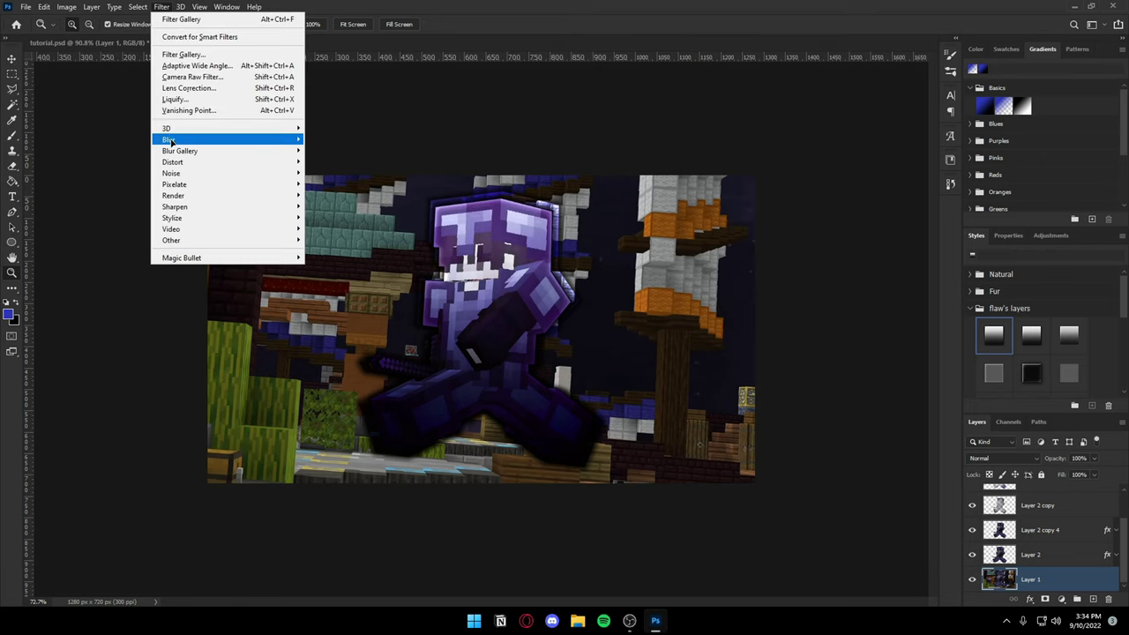
{"action": "mouse_move", "coordinate": [168, 139]}
{"action": "left_click", "coordinate": [326, 220]}
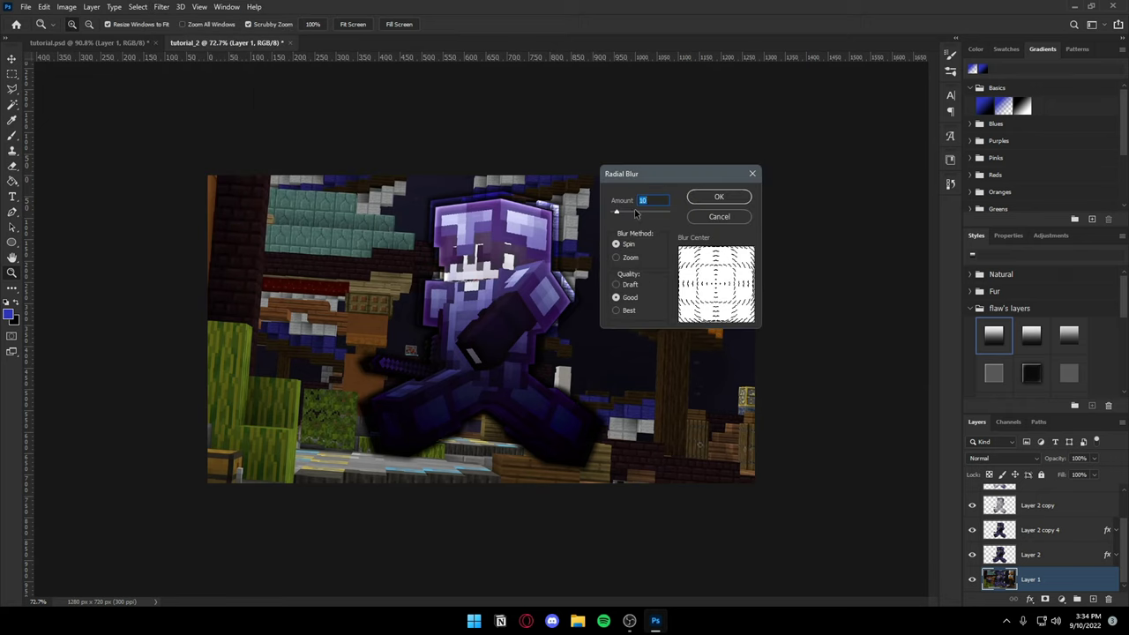
{"action": "left_click", "coordinate": [623, 257]}
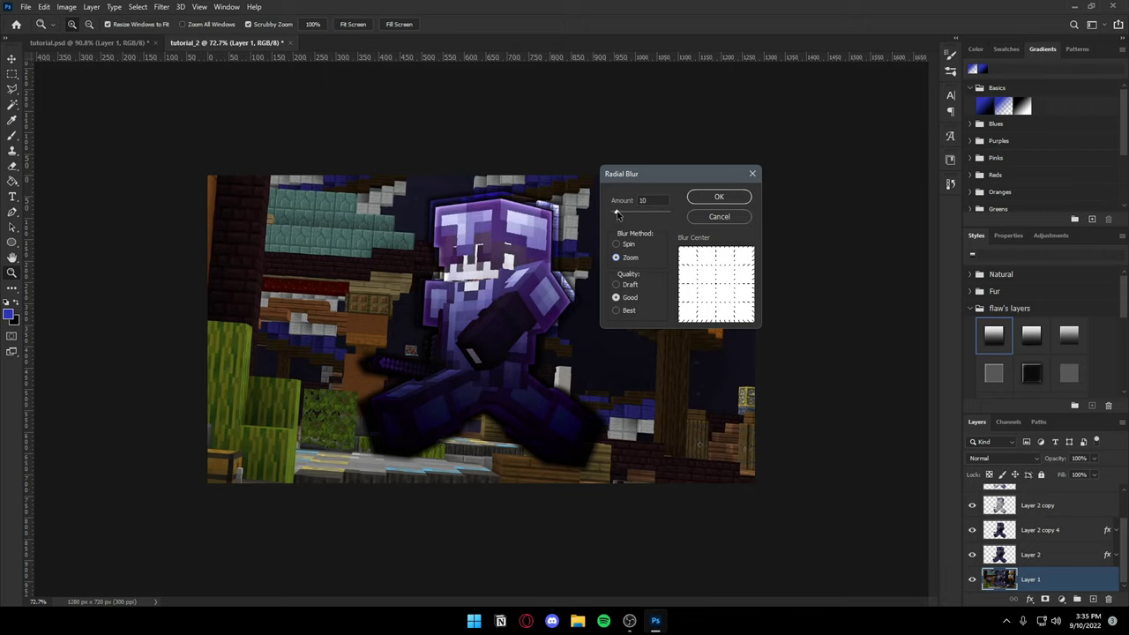
{"action": "left_click_drag", "start_coordinate": [617, 214], "coordinate": [622, 215]}
{"action": "left_click_drag", "start_coordinate": [716, 288], "coordinate": [725, 290]}
{"action": "left_click", "coordinate": [718, 197]}
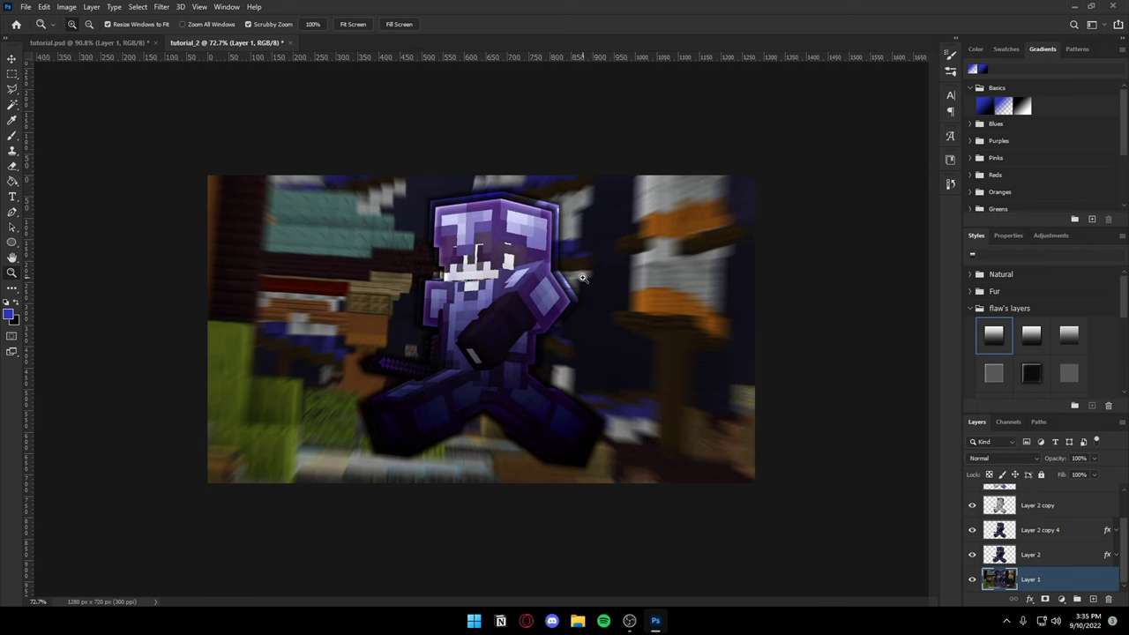
{"action": "key", "text": "ctrl+z"}
Step: Reapply Radial Blur with a new centre point, then undo it
{"action": "left_click", "coordinate": [162, 6]}
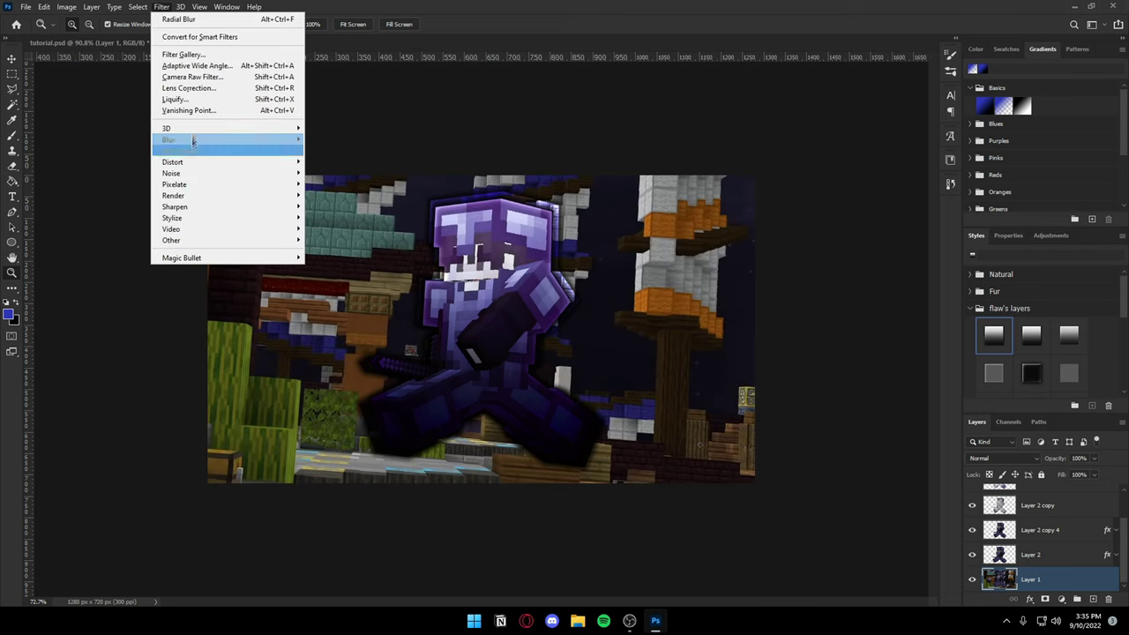
{"action": "mouse_move", "coordinate": [185, 139]}
{"action": "left_click", "coordinate": [335, 224]}
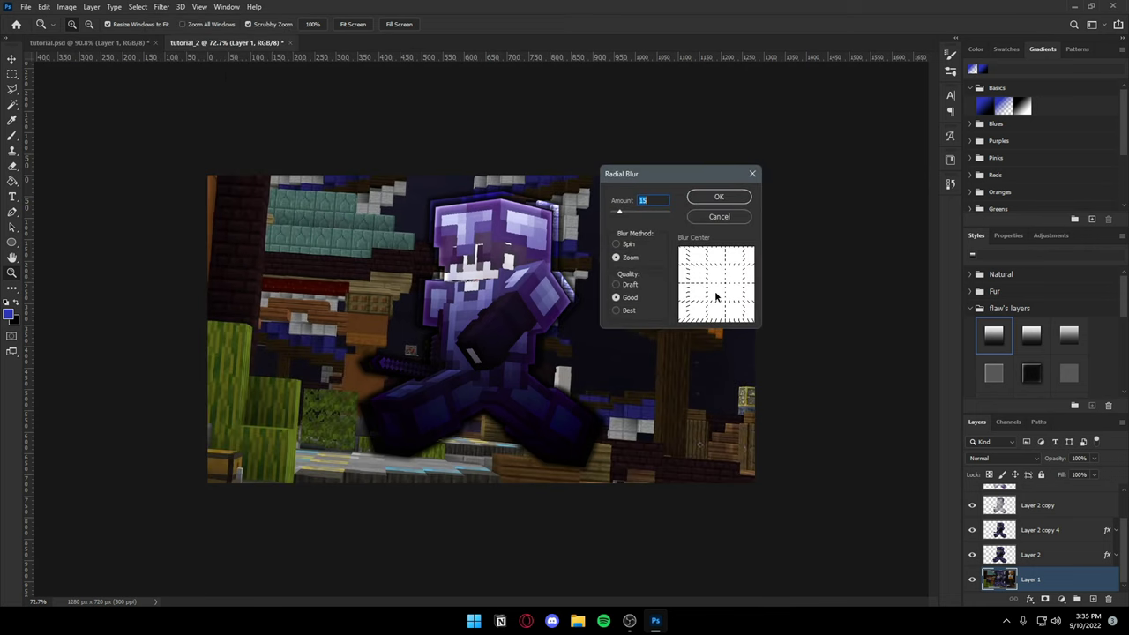
{"action": "left_click", "coordinate": [728, 289]}
{"action": "left_click", "coordinate": [721, 198]}
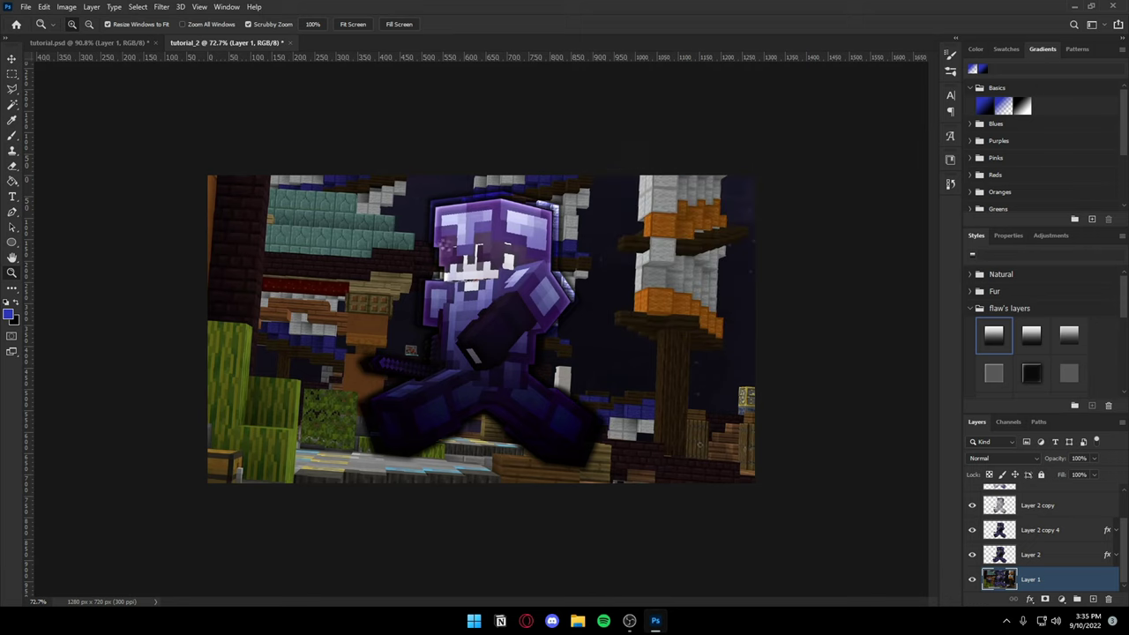
{"action": "key", "text": "ctrl+z"}
Step: Try a Spin radial blur at amount 9, then undo it
{"action": "left_click", "coordinate": [161, 6]}
{"action": "mouse_move", "coordinate": [169, 139]}
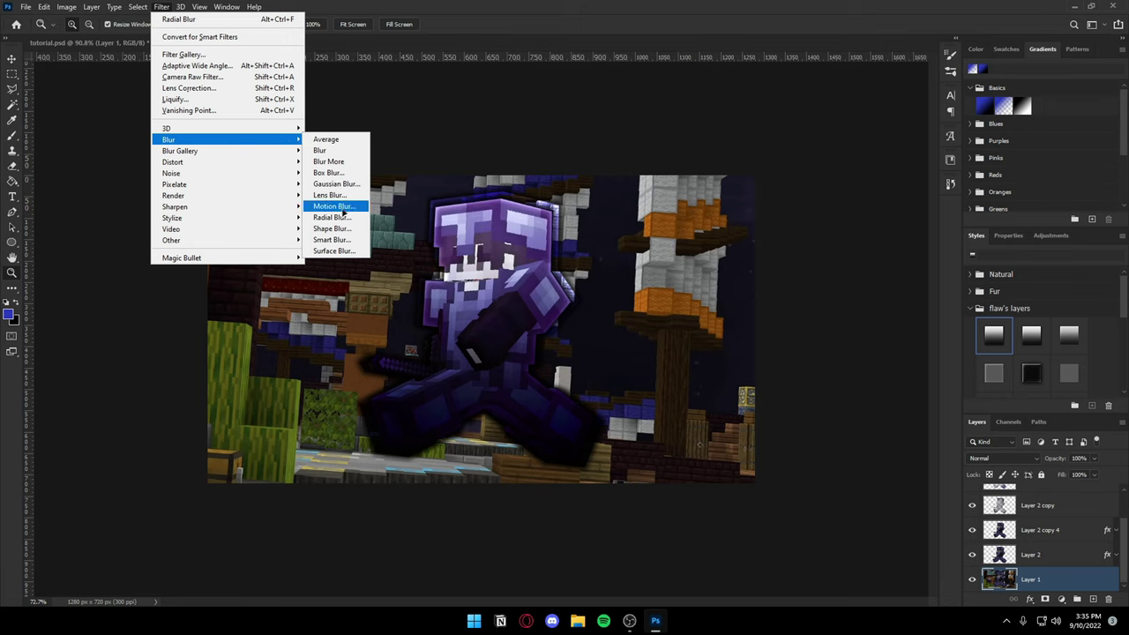
{"action": "left_click", "coordinate": [335, 219]}
{"action": "left_click", "coordinate": [628, 245]}
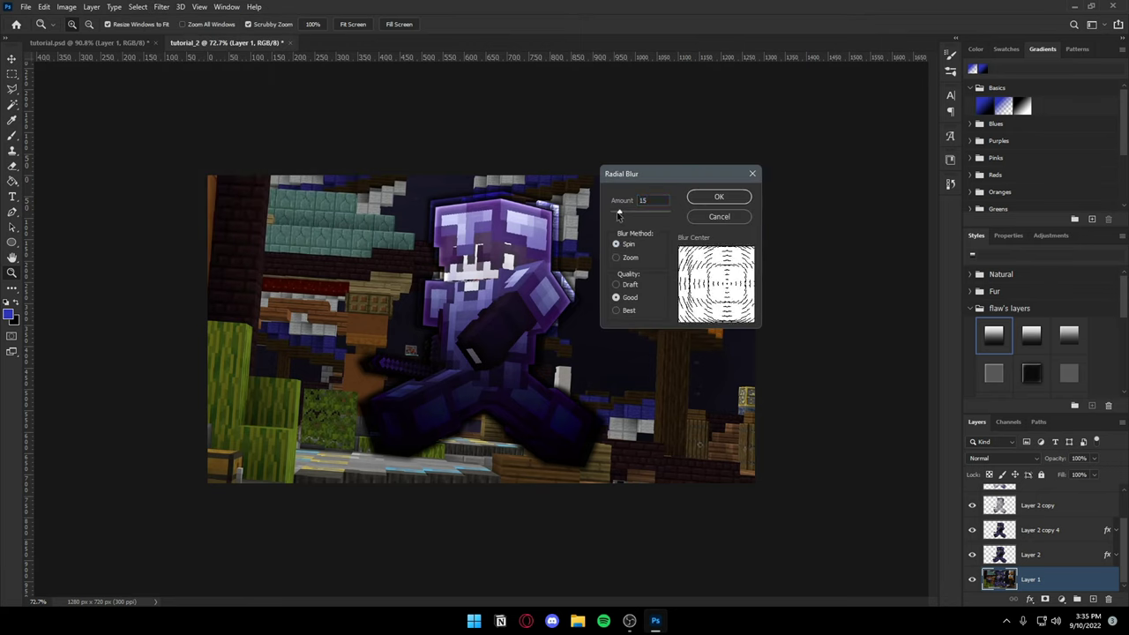
{"action": "left_click_drag", "start_coordinate": [619, 214], "coordinate": [614, 216]}
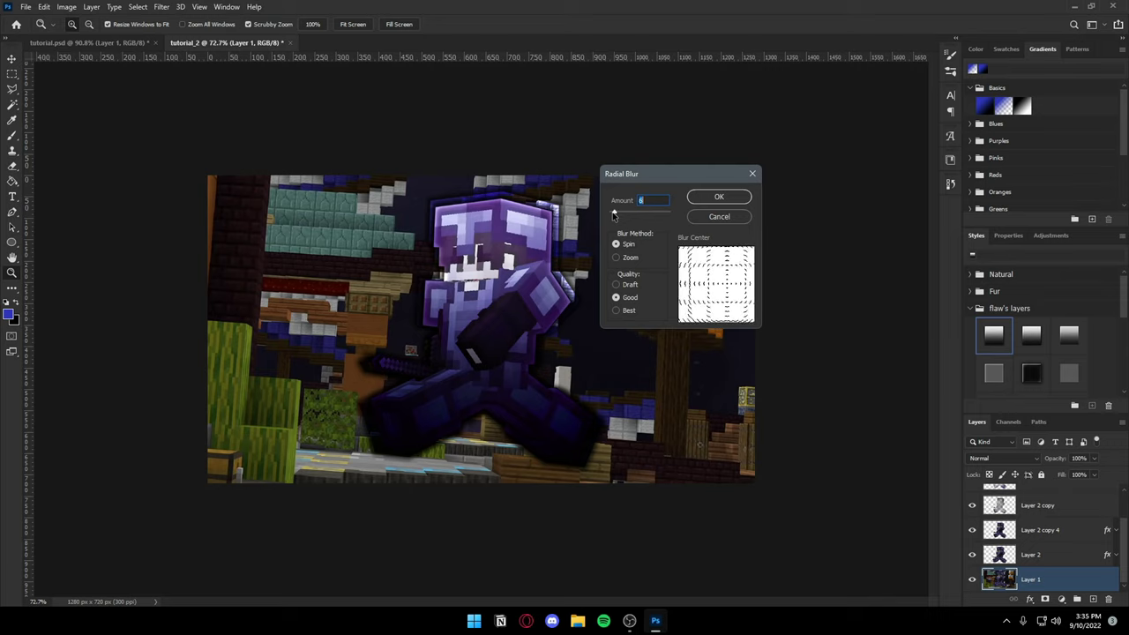
{"action": "left_click_drag", "start_coordinate": [614, 216], "coordinate": [615, 216]}
{"action": "left_click", "coordinate": [725, 201]}
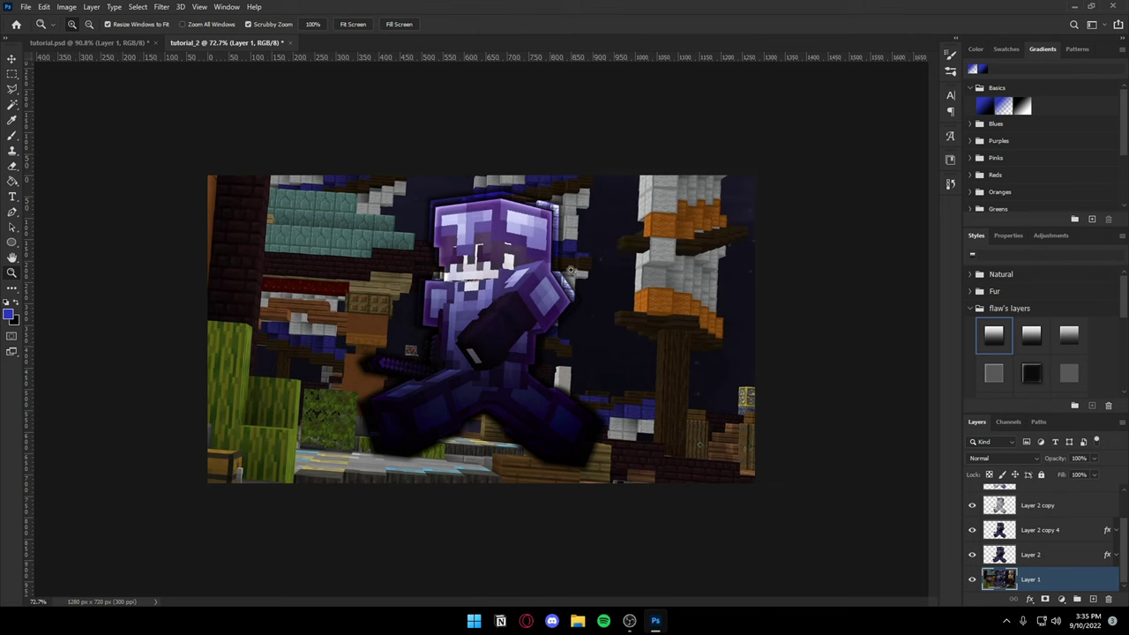
{"action": "key", "text": "ctrl+z"}
Step: Reapply the Spin radial blur to the Layer 1 background
{"action": "left_click", "coordinate": [162, 7]}
{"action": "mouse_move", "coordinate": [168, 139]}
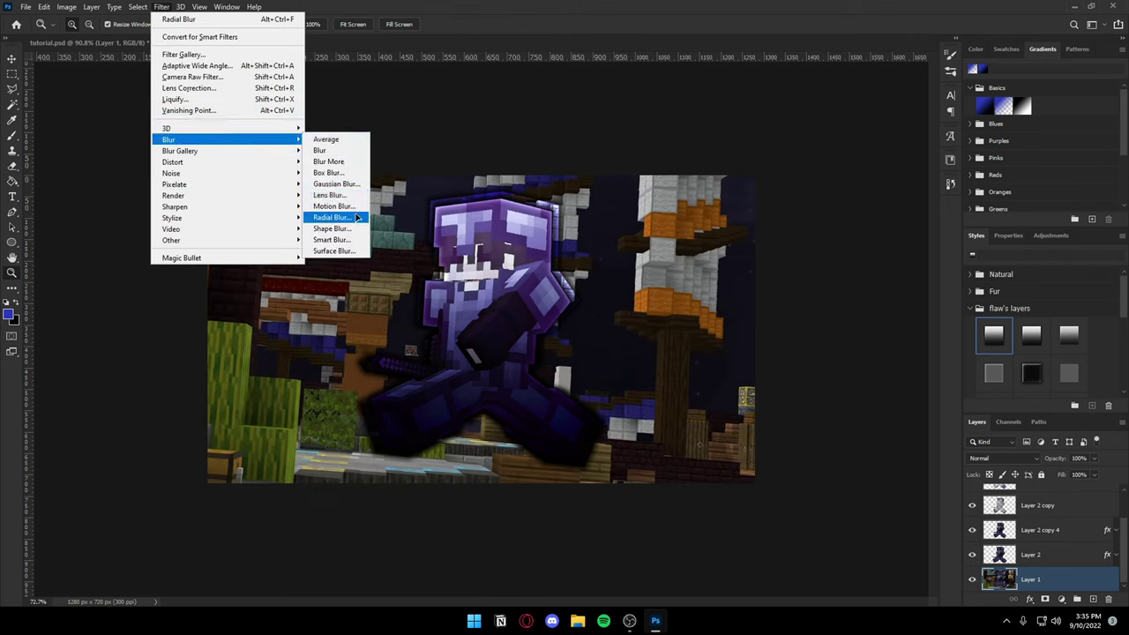
{"action": "left_click", "coordinate": [328, 218]}
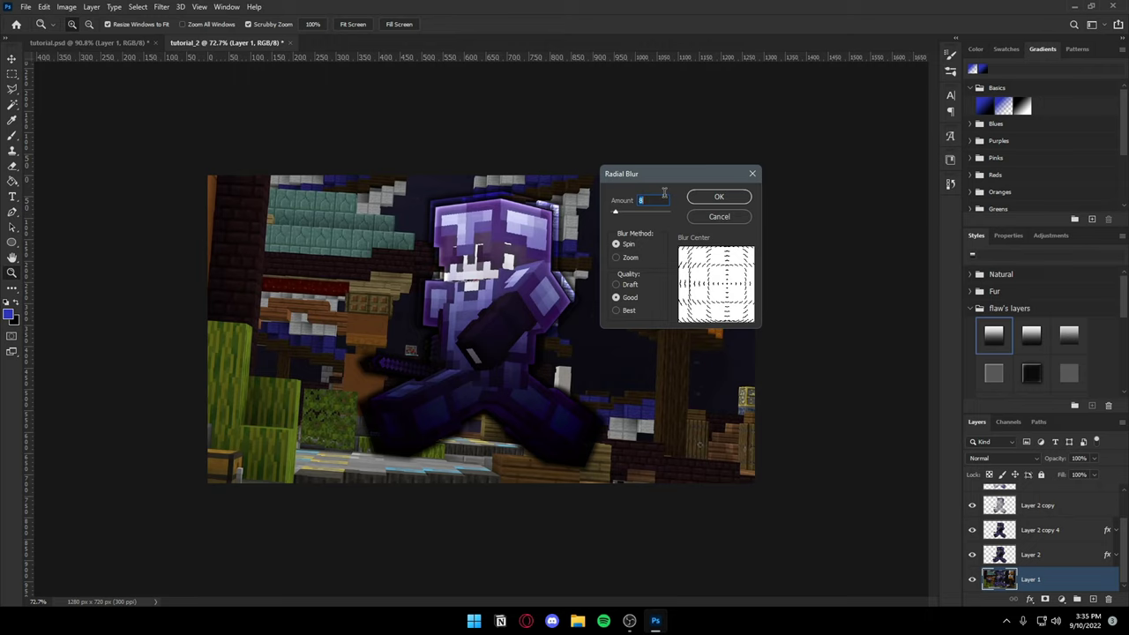
{"action": "key", "text": "Return"}
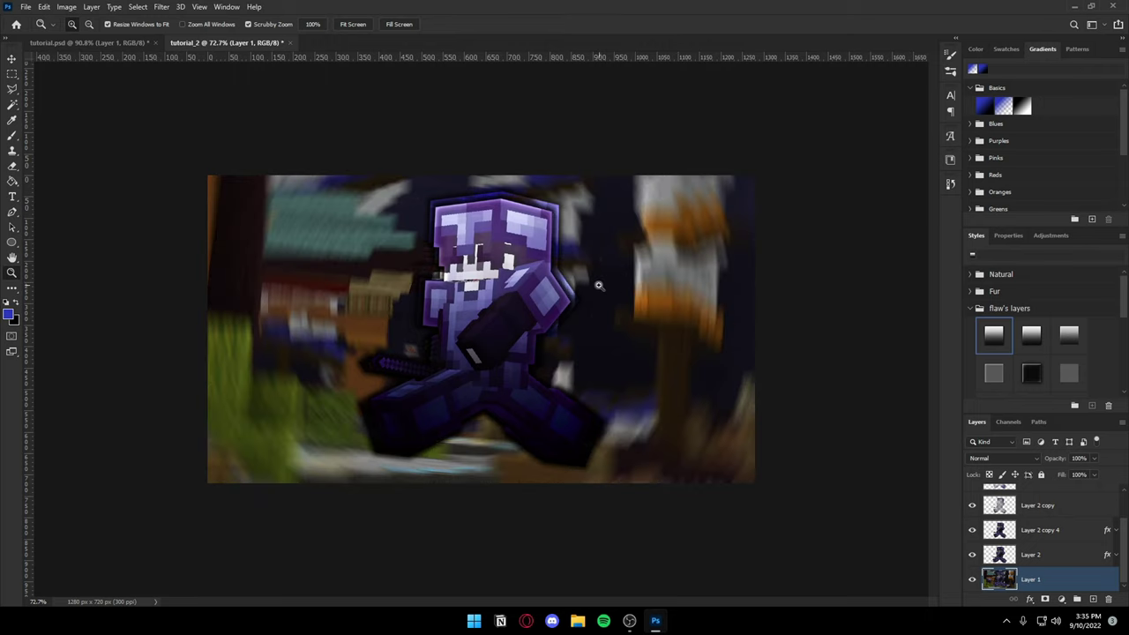
{"action": "scroll", "coordinate": [598, 285], "scroll_direction": "down", "scroll_amount": 5}
{"action": "scroll", "coordinate": [598, 285], "scroll_direction": "up", "scroll_amount": 7}
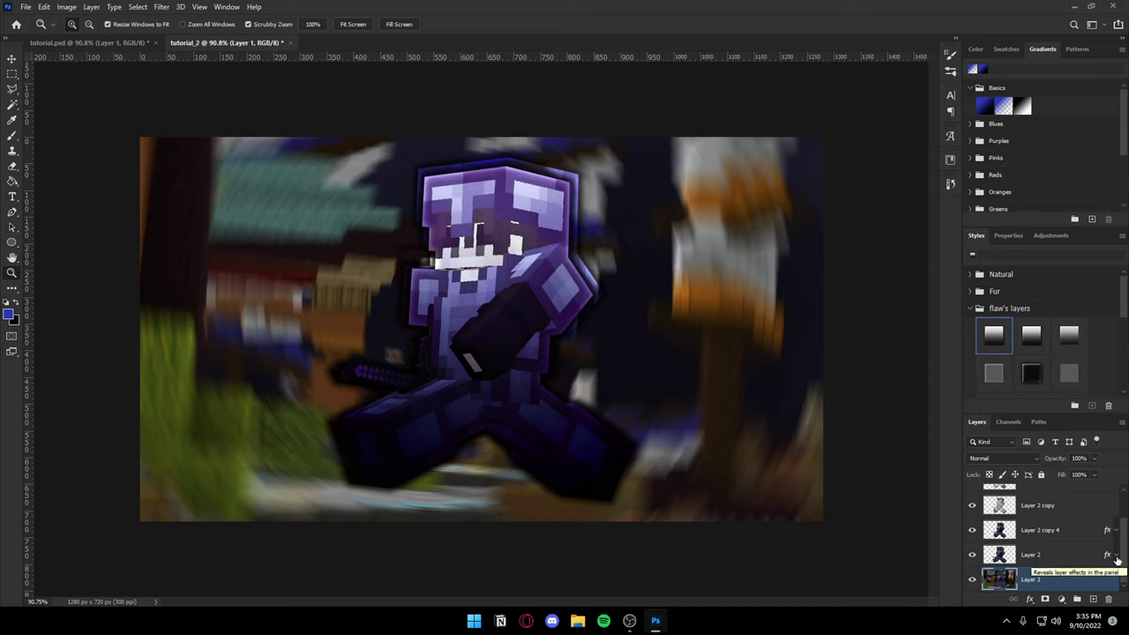
Step: Duplicate Layer 1 and apply the Sketch > Conté Crayon filter to the copy
{"action": "key", "text": "ctrl+j"}
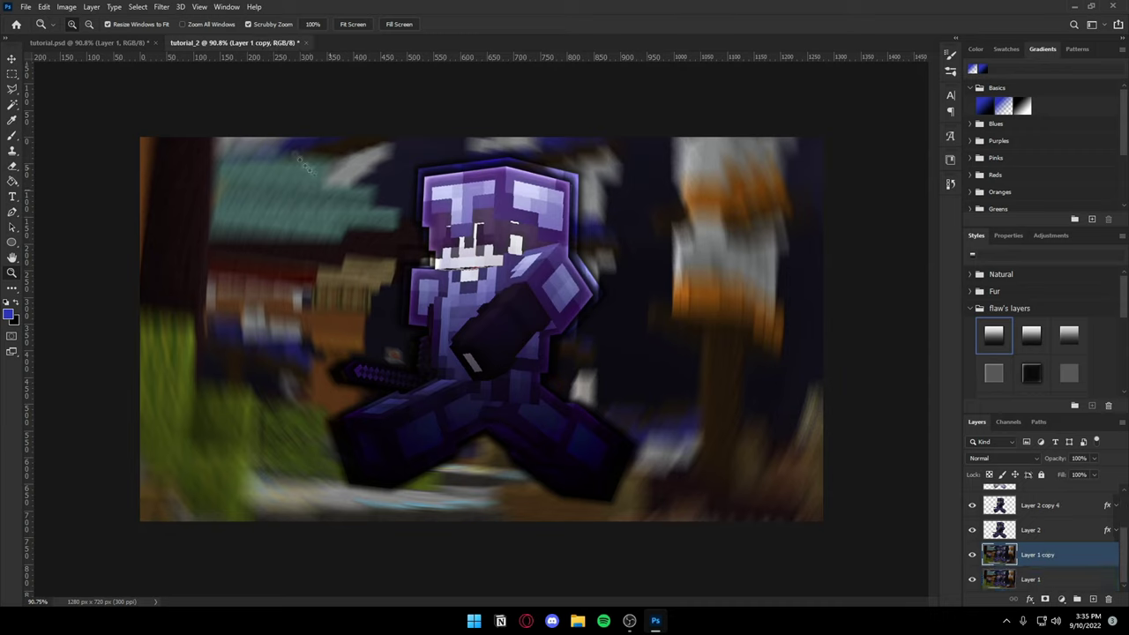
{"action": "left_click", "coordinate": [161, 8]}
{"action": "left_click", "coordinate": [210, 58]}
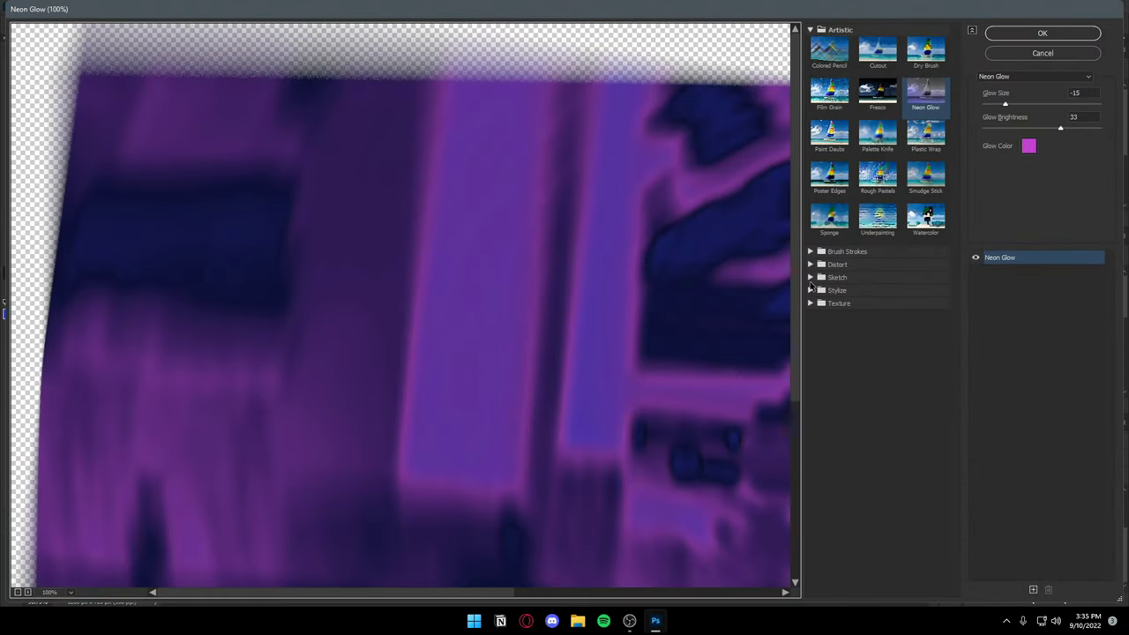
{"action": "left_click", "coordinate": [810, 277]}
{"action": "left_click", "coordinate": [877, 300]}
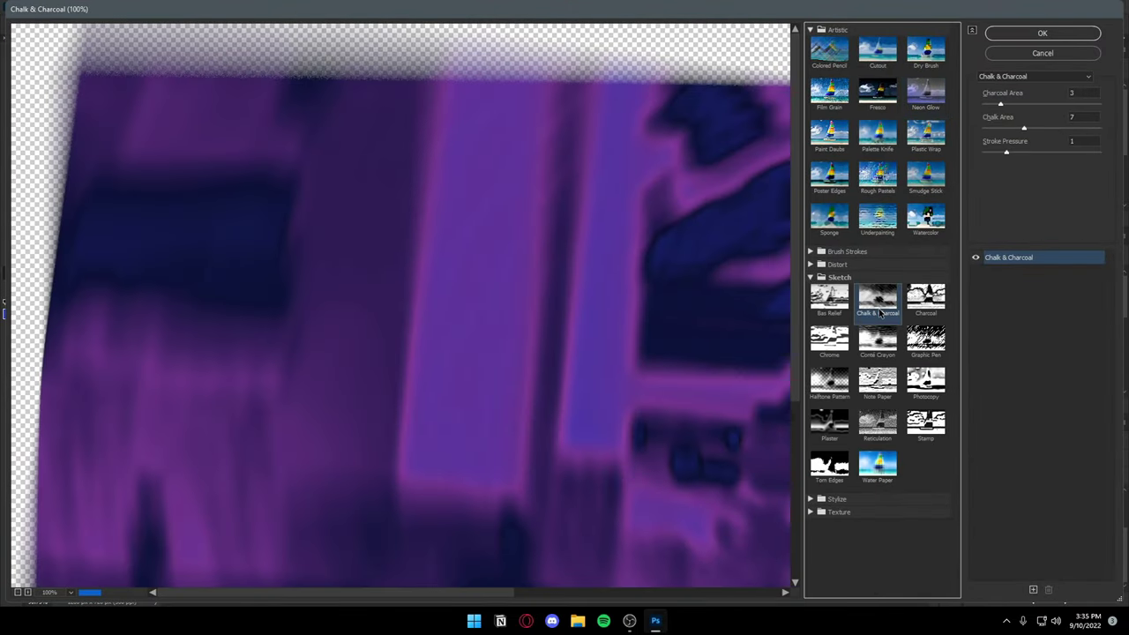
{"action": "left_click", "coordinate": [877, 340]}
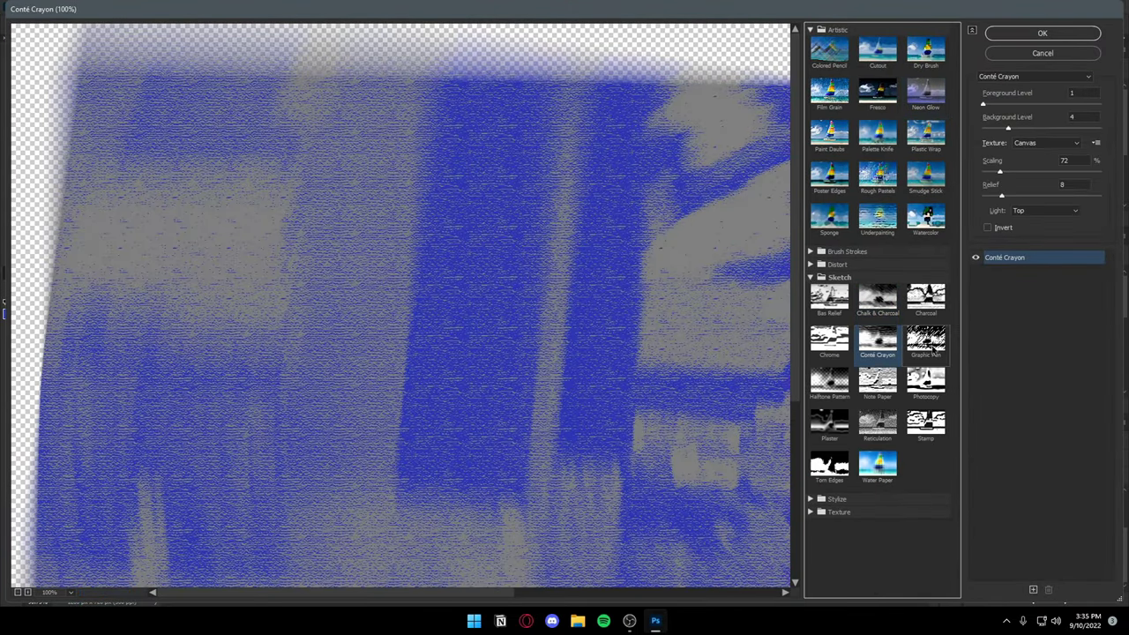
{"action": "left_click", "coordinate": [1043, 33]}
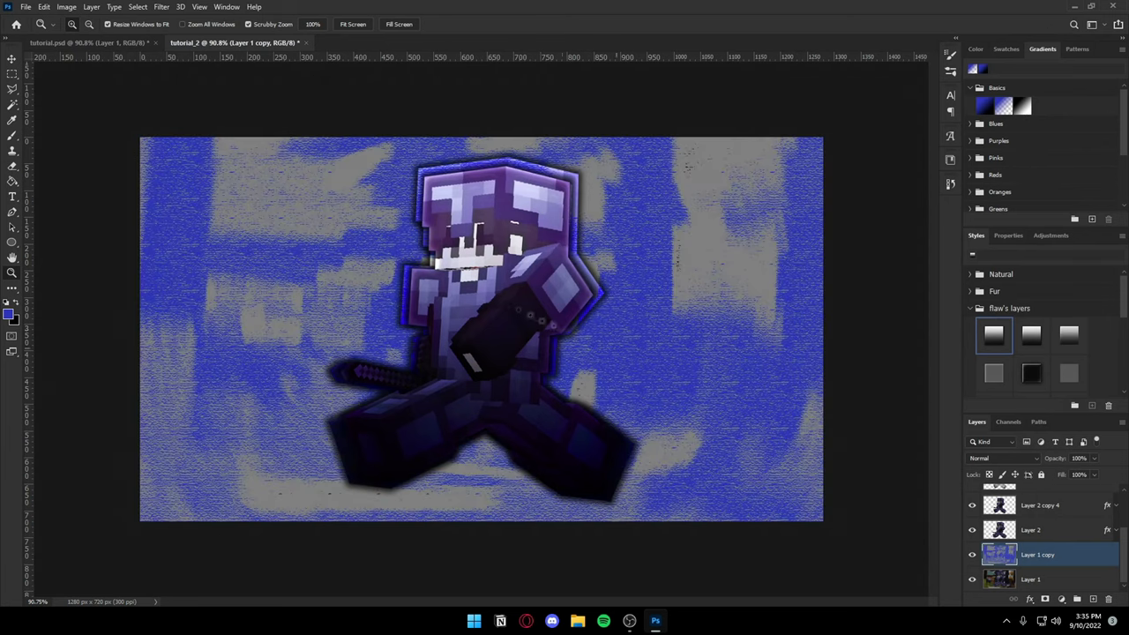
Step: Try Saturation blending on the crayon layer and compare against tutorial.psd
{"action": "left_click", "coordinate": [1002, 458]}
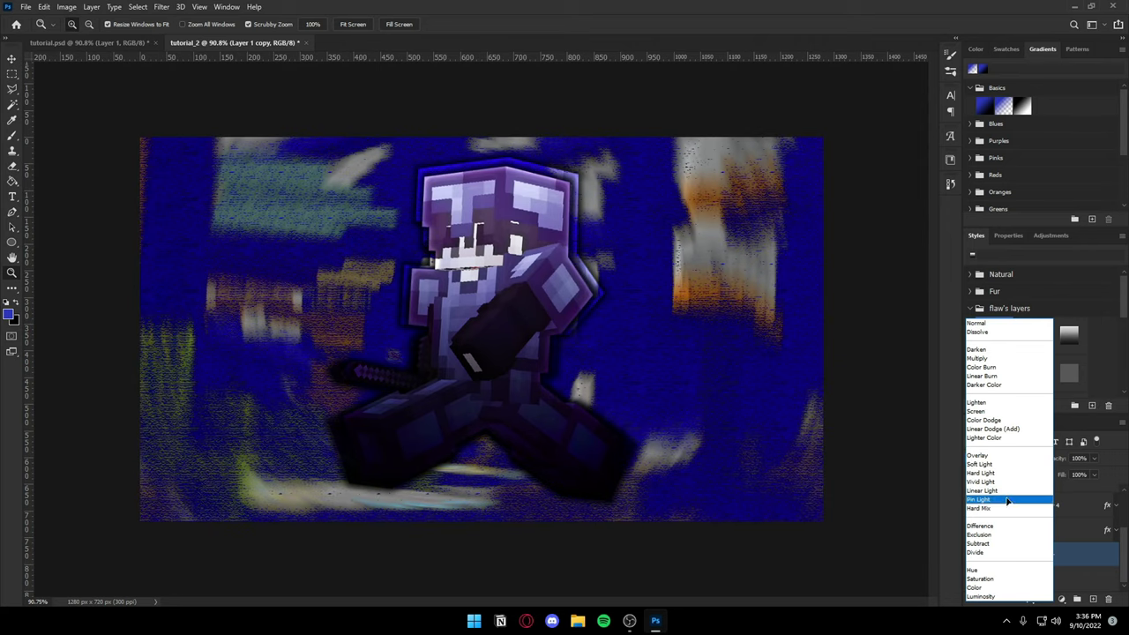
{"action": "left_click", "coordinate": [994, 580]}
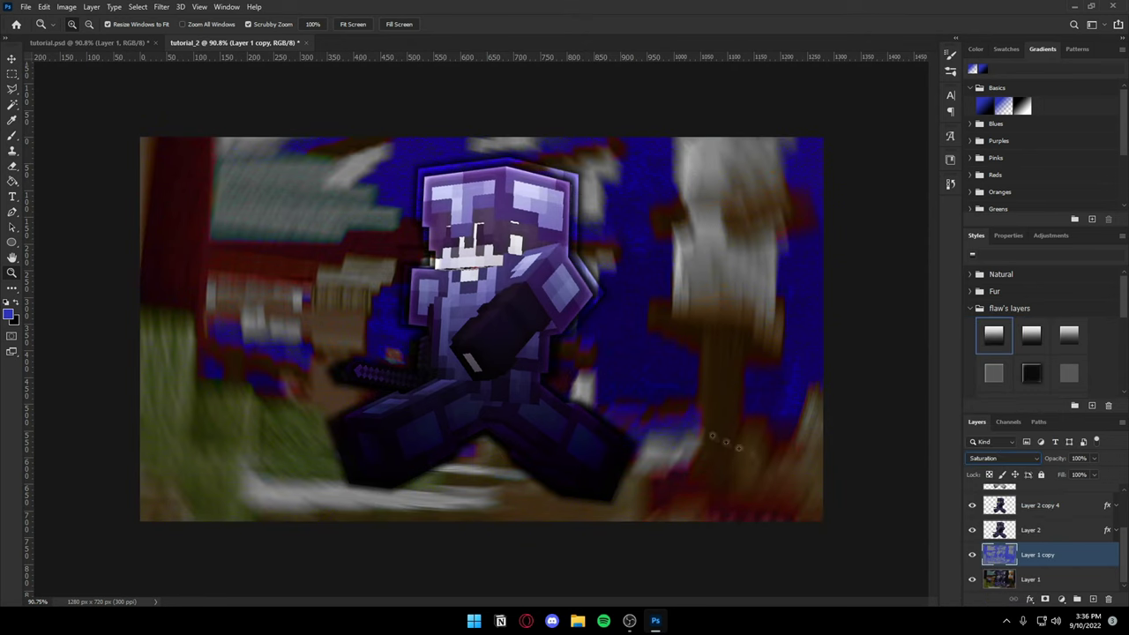
{"action": "left_click", "coordinate": [118, 42]}
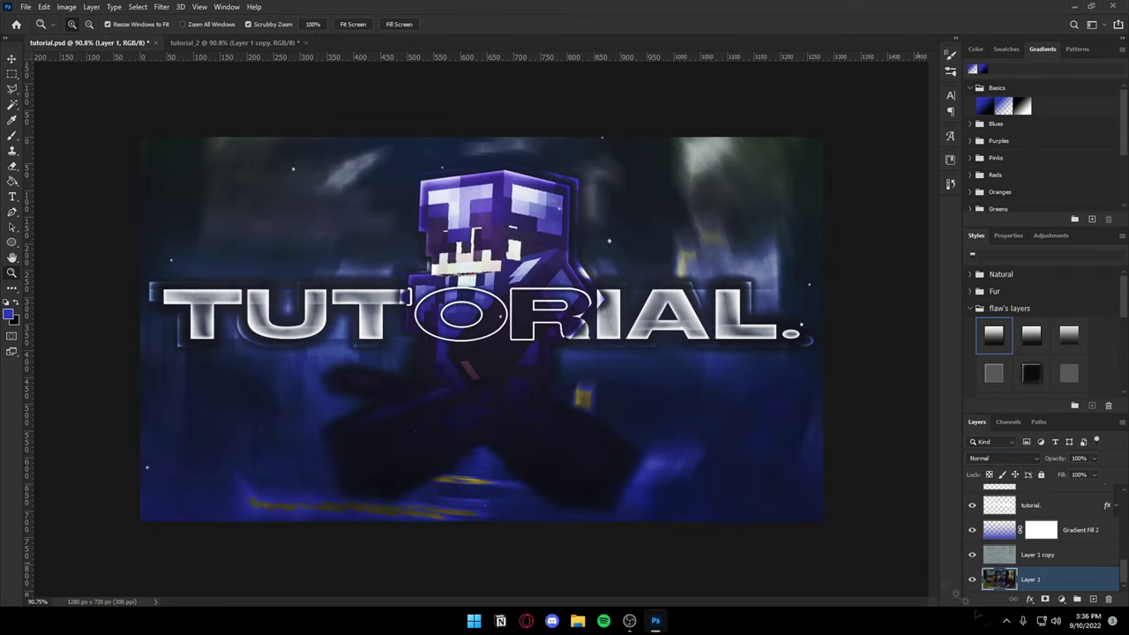
{"action": "left_click", "coordinate": [1091, 534]}
{"action": "key", "text": "ctrl+Tab"}
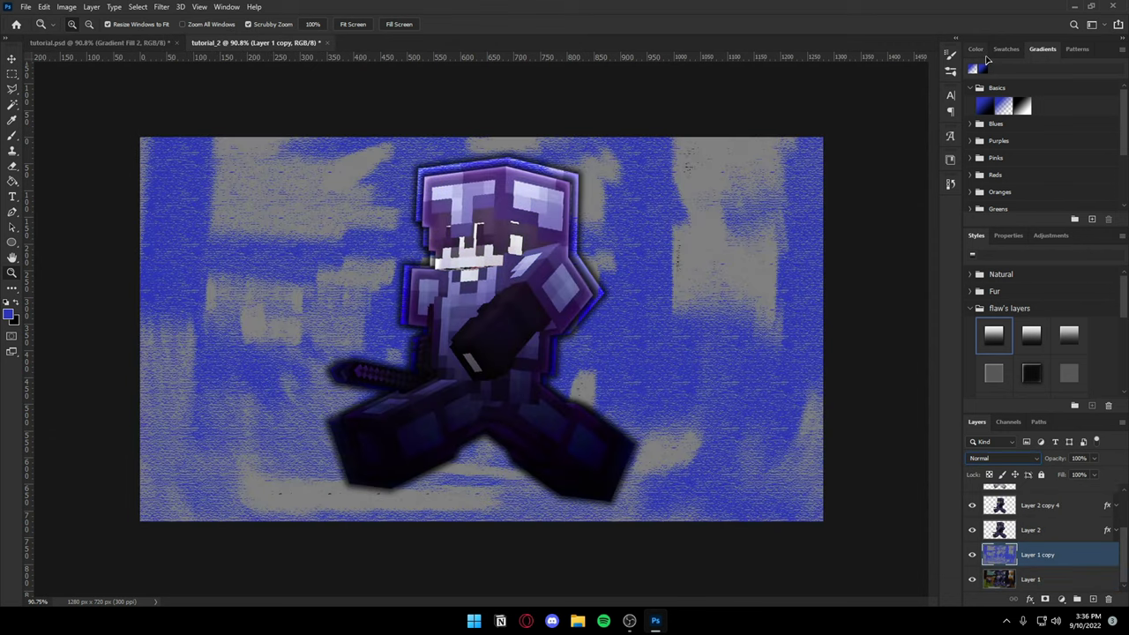
Step: Undo the crayon texture, set the foreground to teal, and reapply Conté Crayon
{"action": "key", "text": "ctrl+z"}
{"action": "left_click", "coordinate": [975, 48]}
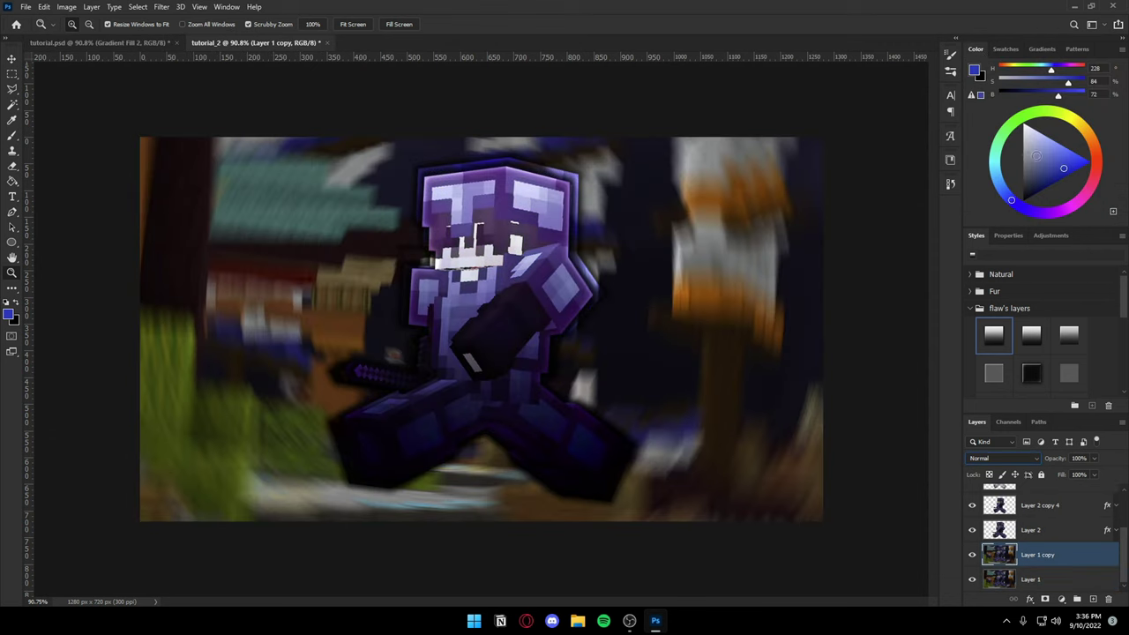
{"action": "left_click_drag", "start_coordinate": [998, 163], "coordinate": [996, 149]}
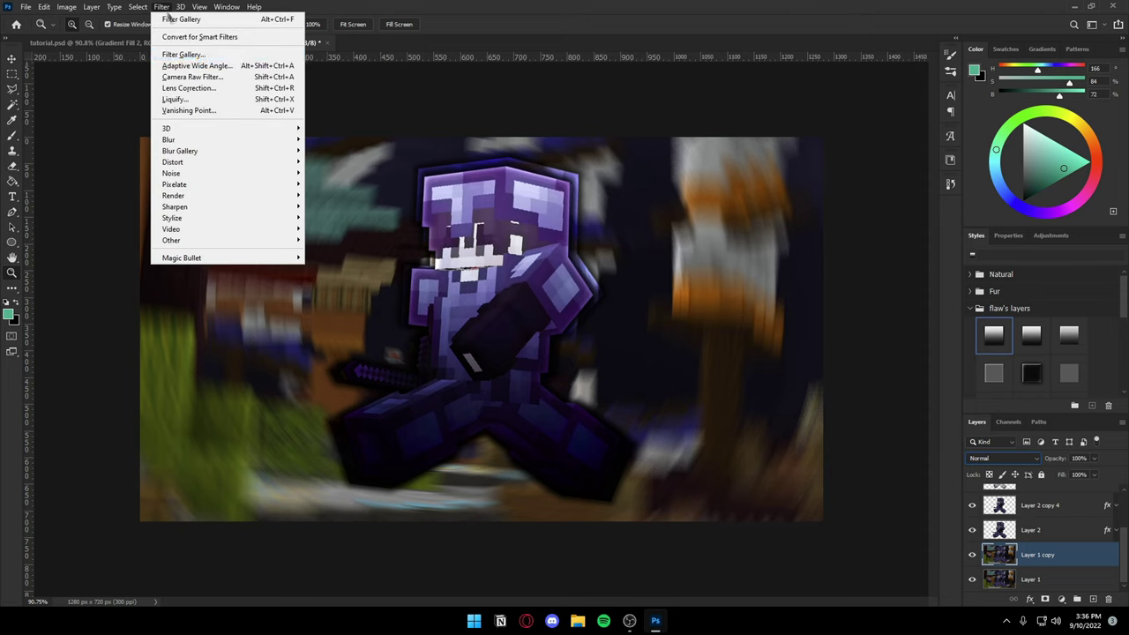
{"action": "left_click", "coordinate": [160, 6]}
{"action": "left_click", "coordinate": [194, 18]}
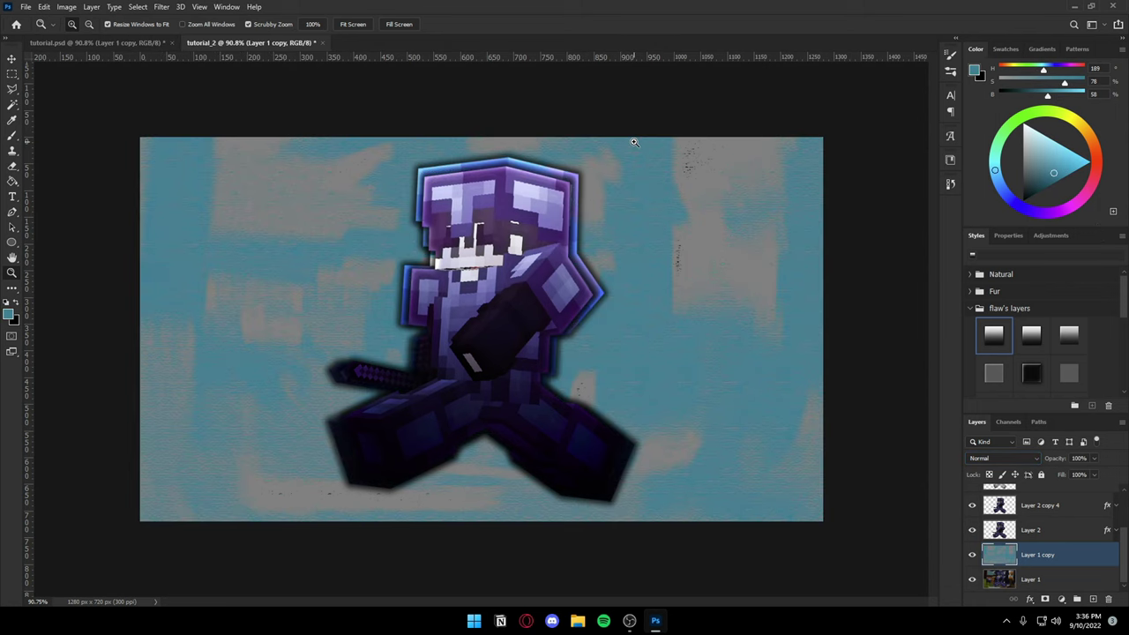
Step: Set the teal crayon layer to Color blending at 68% opacity
{"action": "left_click", "coordinate": [1003, 458]}
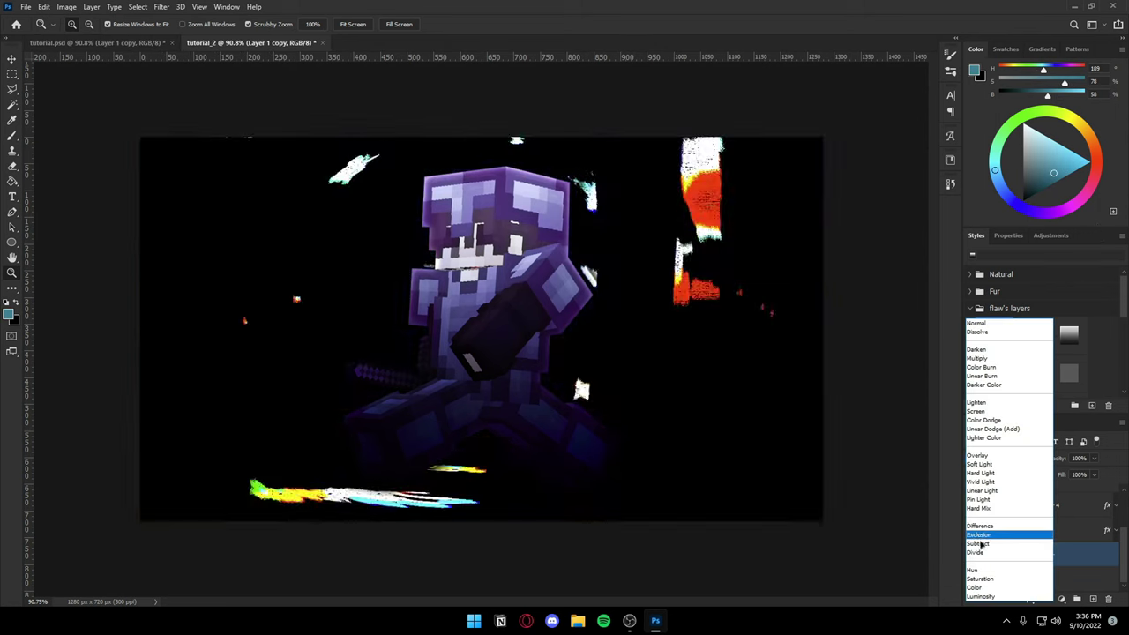
{"action": "left_click", "coordinate": [988, 586]}
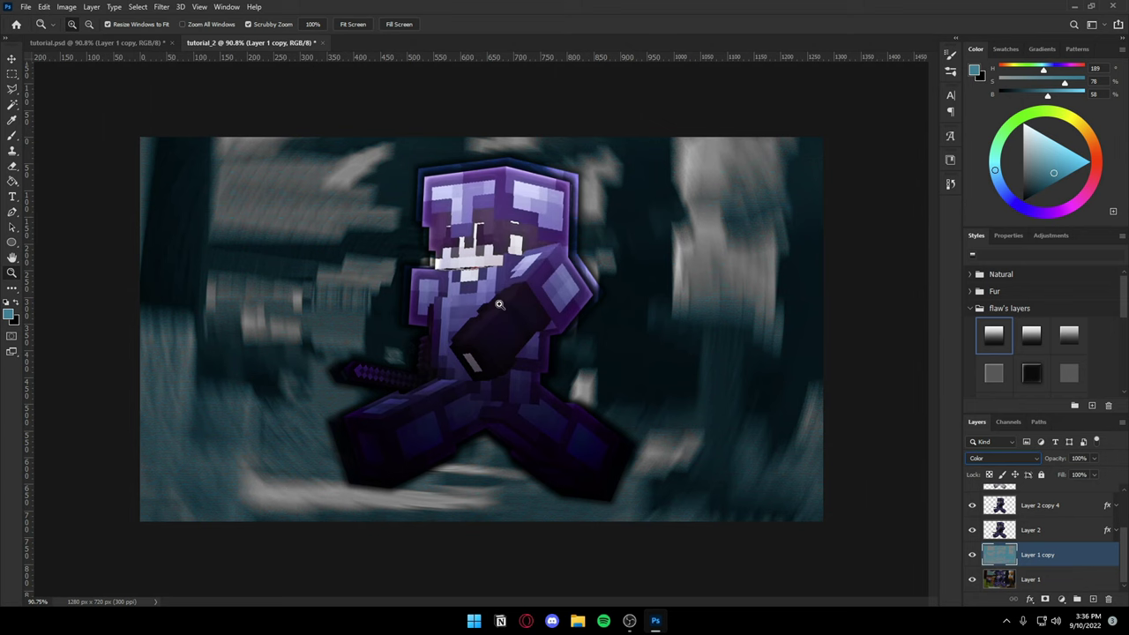
{"action": "left_click_drag", "start_coordinate": [529, 369], "coordinate": [579, 346]}
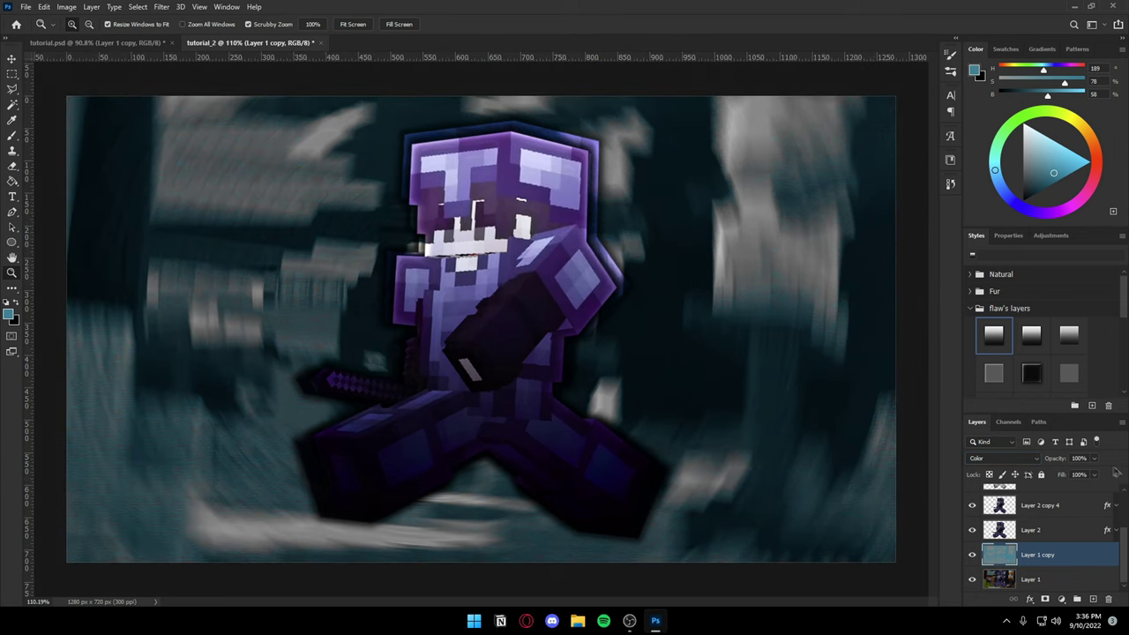
{"action": "left_click_drag", "start_coordinate": [1093, 458], "coordinate": [1081, 475]}
{"action": "left_click_drag", "start_coordinate": [1075, 480], "coordinate": [1077, 475]}
{"action": "left_click", "coordinate": [976, 442]}
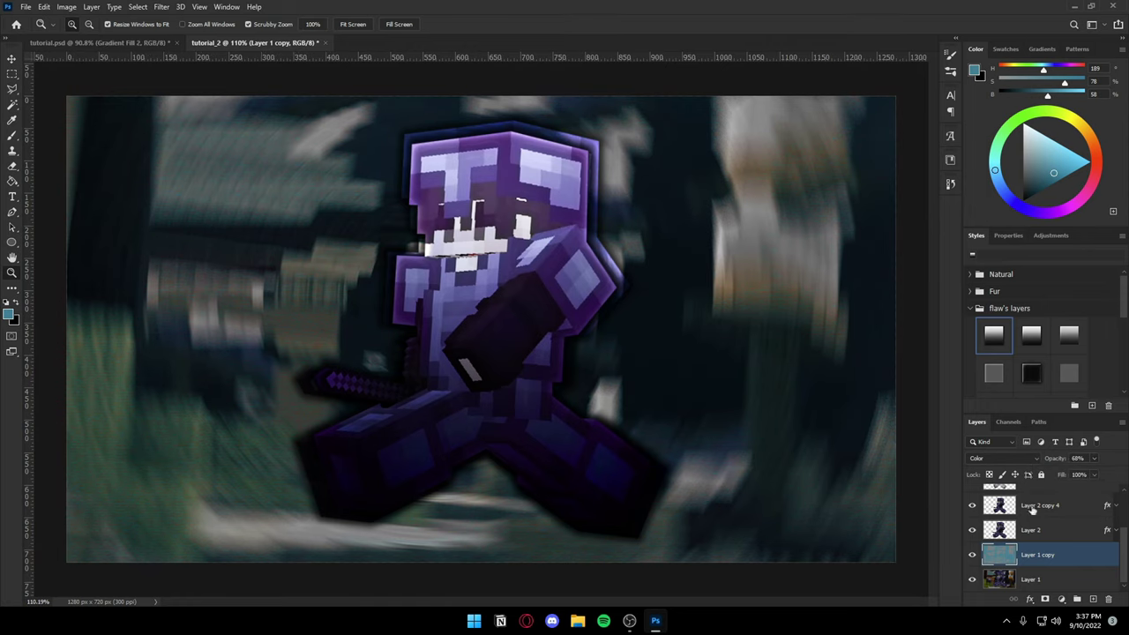
Step: Reset the foreground colour to blue at hue 230 and reselect Layer 1 copy
{"action": "scroll", "coordinate": [621, 368], "scroll_direction": "down", "scroll_amount": 3}
{"action": "scroll", "coordinate": [622, 368], "scroll_direction": "up", "scroll_amount": 3}
{"action": "scroll", "coordinate": [747, 426], "scroll_direction": "down", "scroll_amount": 1}
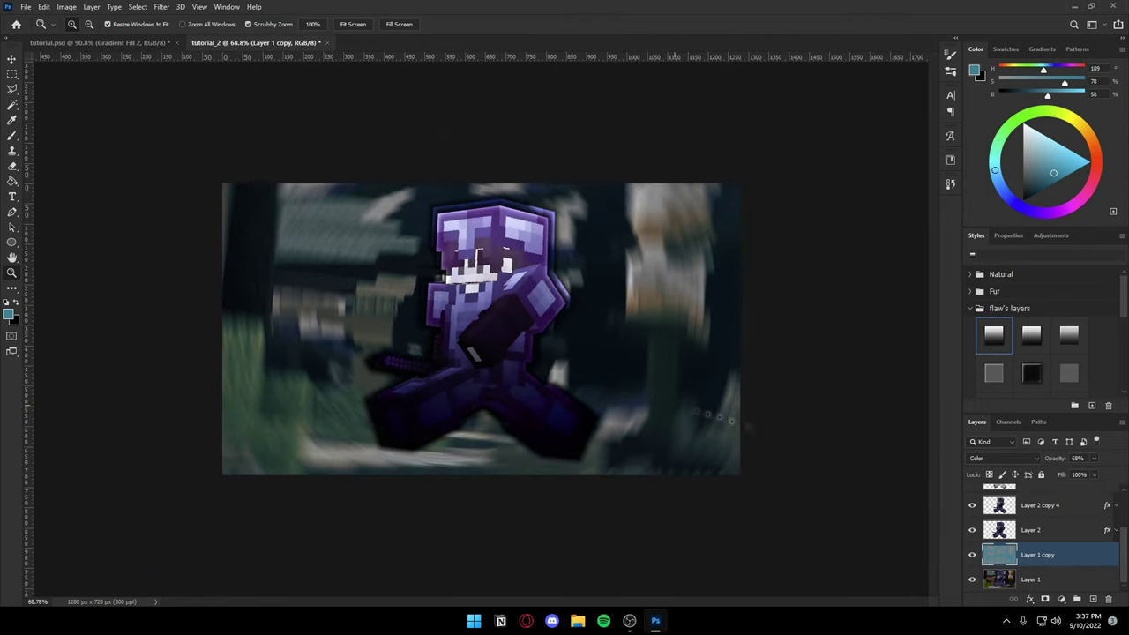
{"action": "scroll", "coordinate": [1063, 558], "scroll_direction": "up", "scroll_amount": 2}
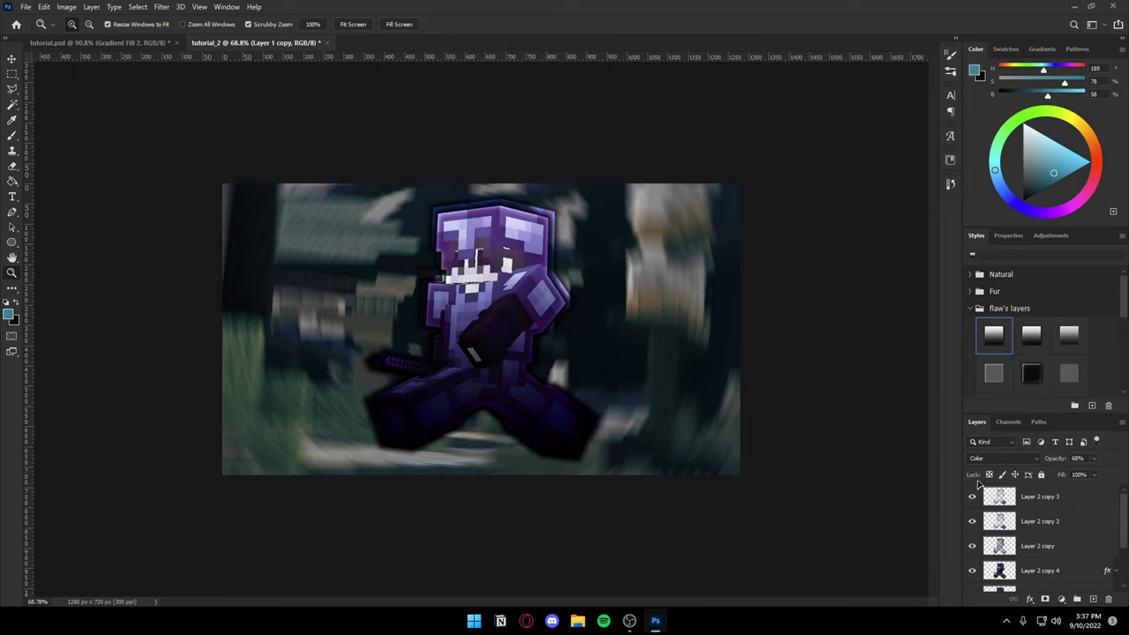
{"action": "left_click", "coordinate": [1043, 522]}
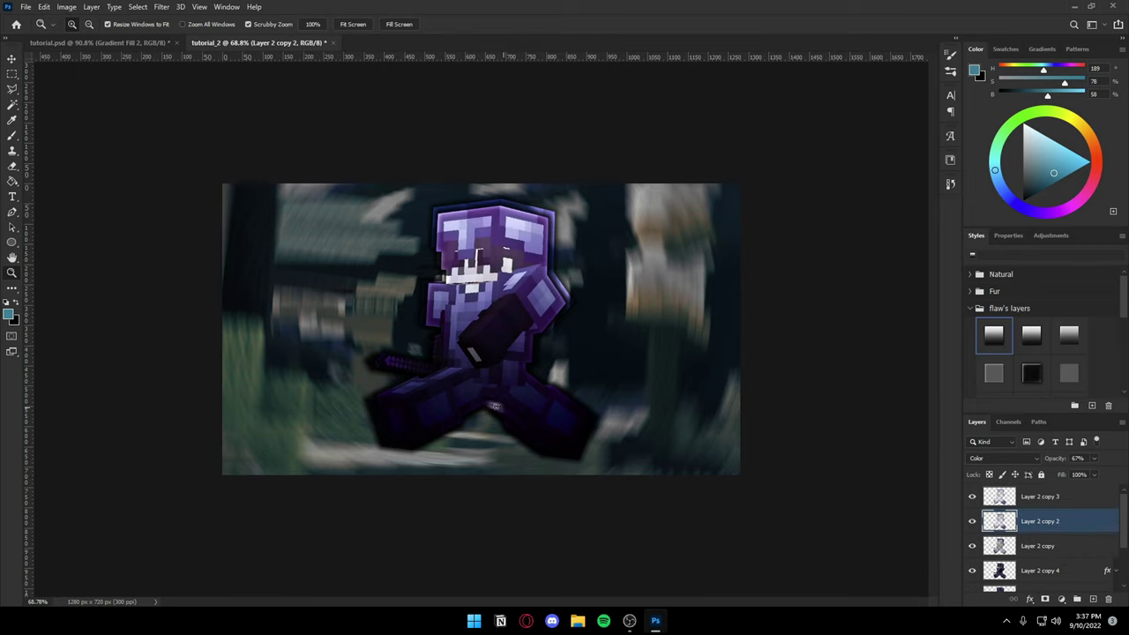
{"action": "mouse_move", "coordinate": [568, 360]}
{"action": "left_mouse_down"}
{"action": "mouse_move", "coordinate": [485, 390]}
{"action": "mouse_move", "coordinate": [580, 388]}
{"action": "left_mouse_up"}
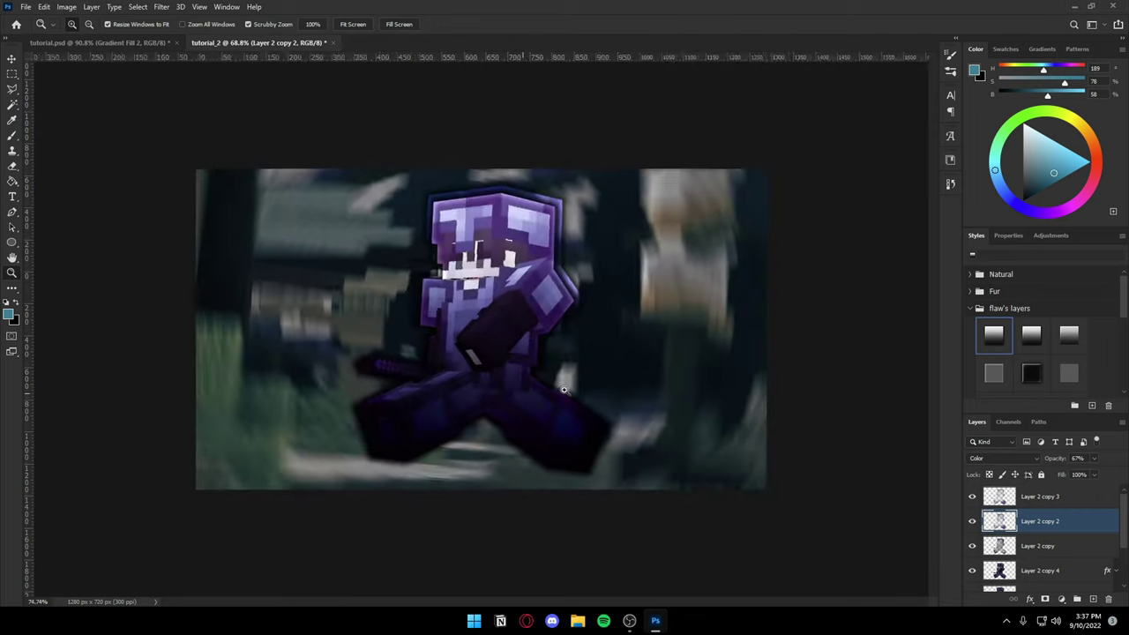
{"action": "left_click", "coordinate": [1009, 200]}
{"action": "left_click_drag", "start_coordinate": [1010, 199], "coordinate": [1012, 201]}
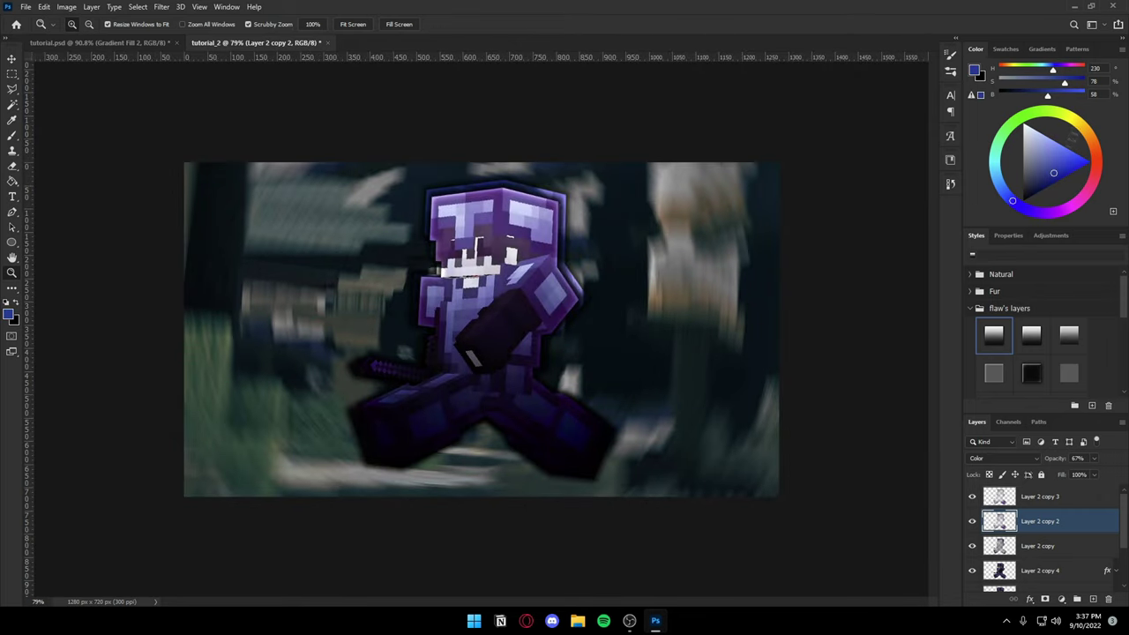
{"action": "scroll", "coordinate": [1058, 529], "scroll_direction": "down", "scroll_amount": 3}
{"action": "left_click", "coordinate": [1041, 554]}
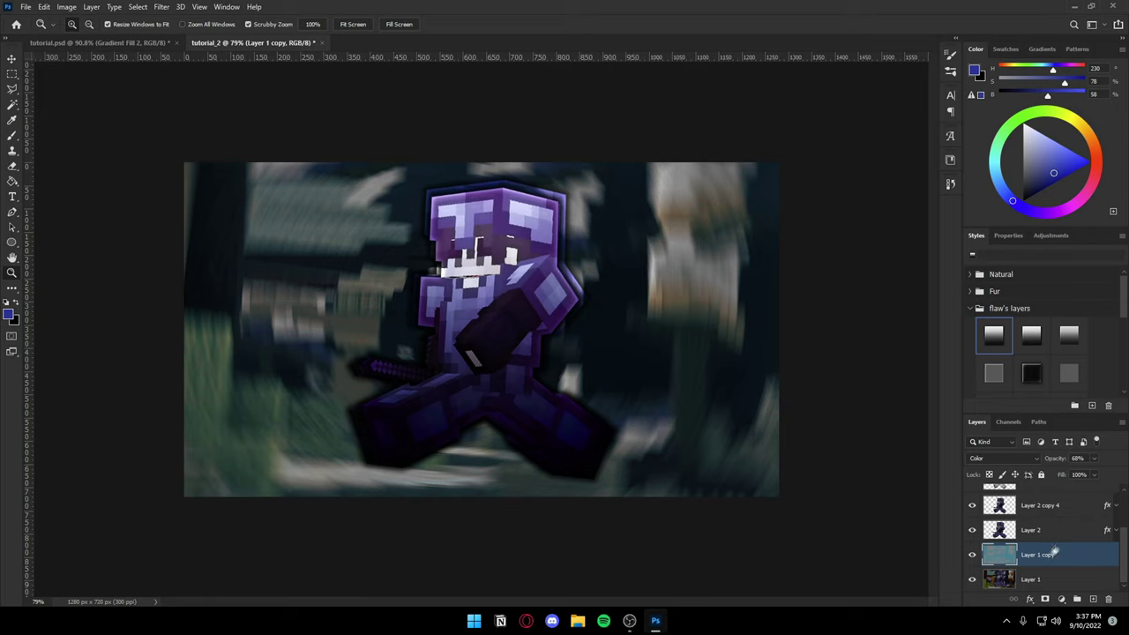
Step: Add a blue Gradient Fill layer over the background and release its clipping mask
{"action": "left_click", "coordinate": [1041, 49]}
{"action": "left_click", "coordinate": [974, 80]}
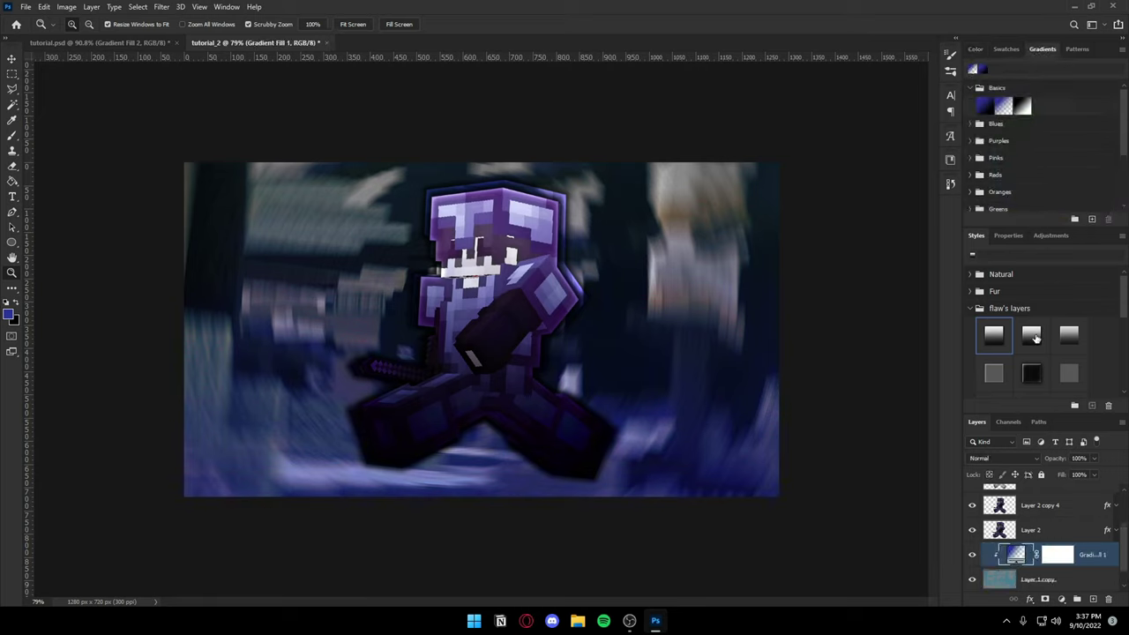
{"action": "right_click", "coordinate": [1098, 556]}
{"action": "left_click", "coordinate": [1011, 288]}
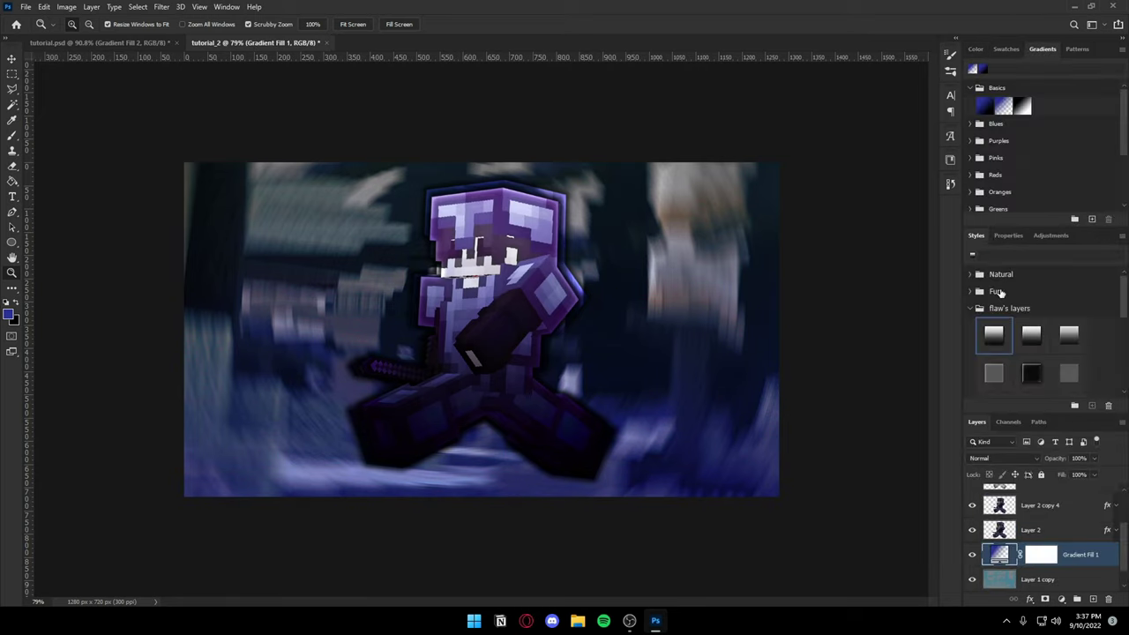
Step: Blend Gradient Fill 1 with Exclusion at 82% opacity, after trying Saturation
{"action": "left_click", "coordinate": [1005, 460]}
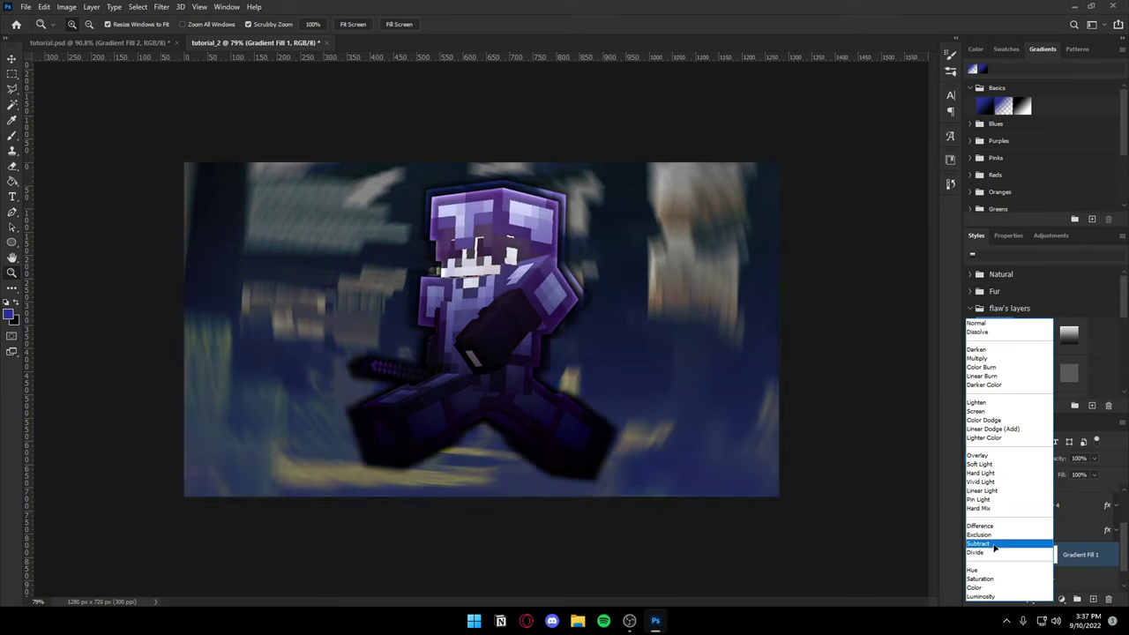
{"action": "left_click", "coordinate": [986, 579]}
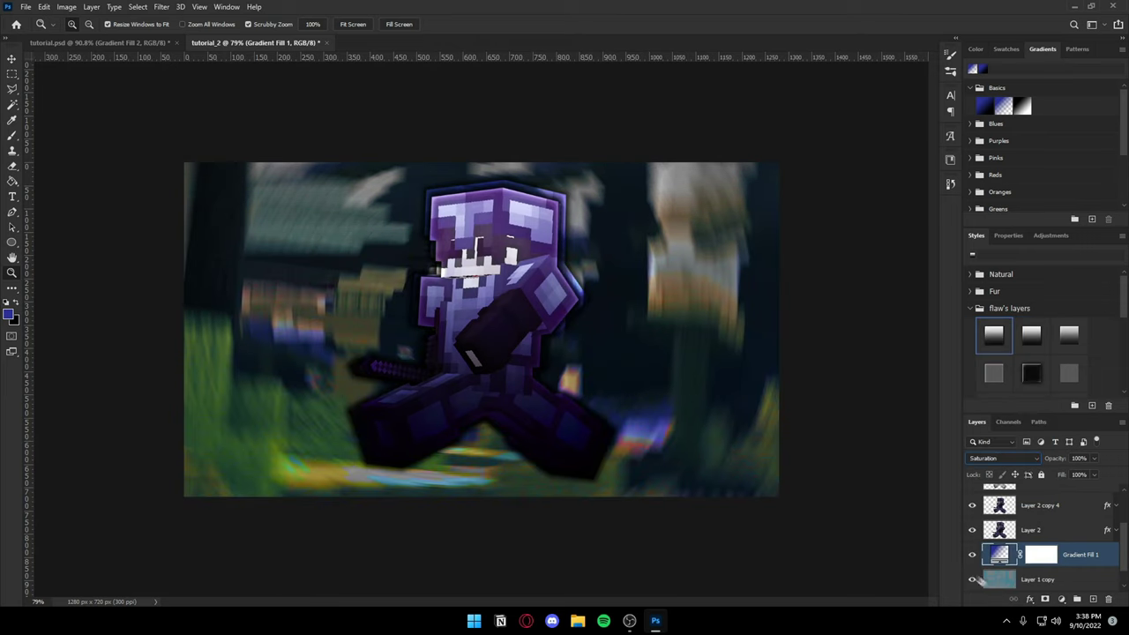
{"action": "left_click", "coordinate": [1005, 459]}
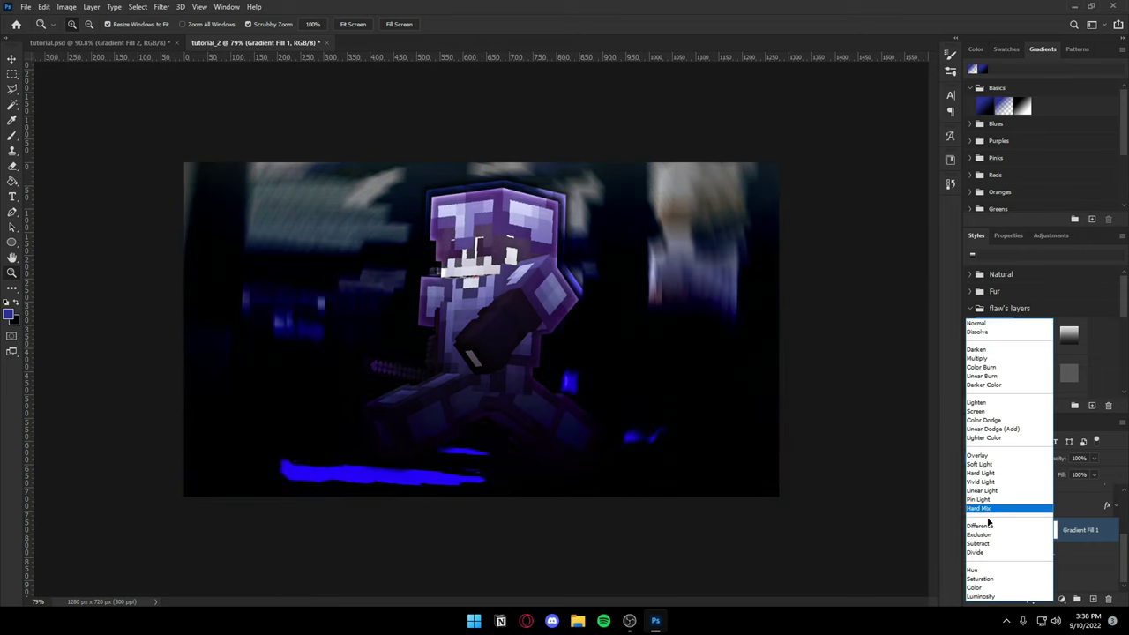
{"action": "left_click", "coordinate": [978, 534]}
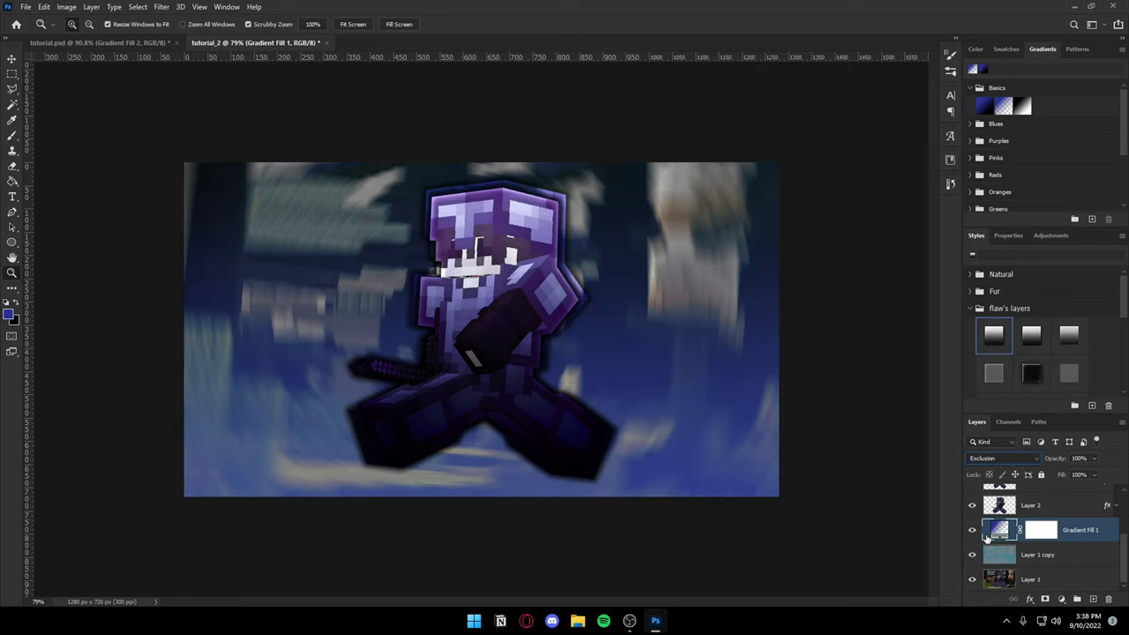
{"action": "left_click_drag", "start_coordinate": [597, 357], "coordinate": [577, 354]}
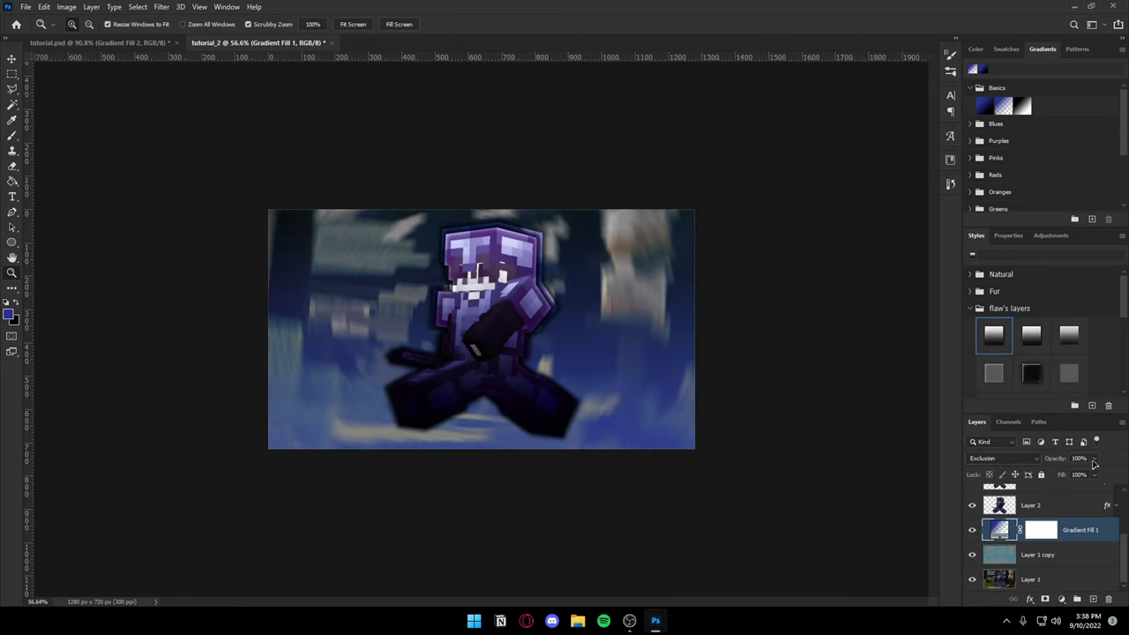
{"action": "key", "text": "8"}
{"action": "key", "text": "2"}
{"action": "left_click_drag", "start_coordinate": [540, 400], "coordinate": [570, 399]}
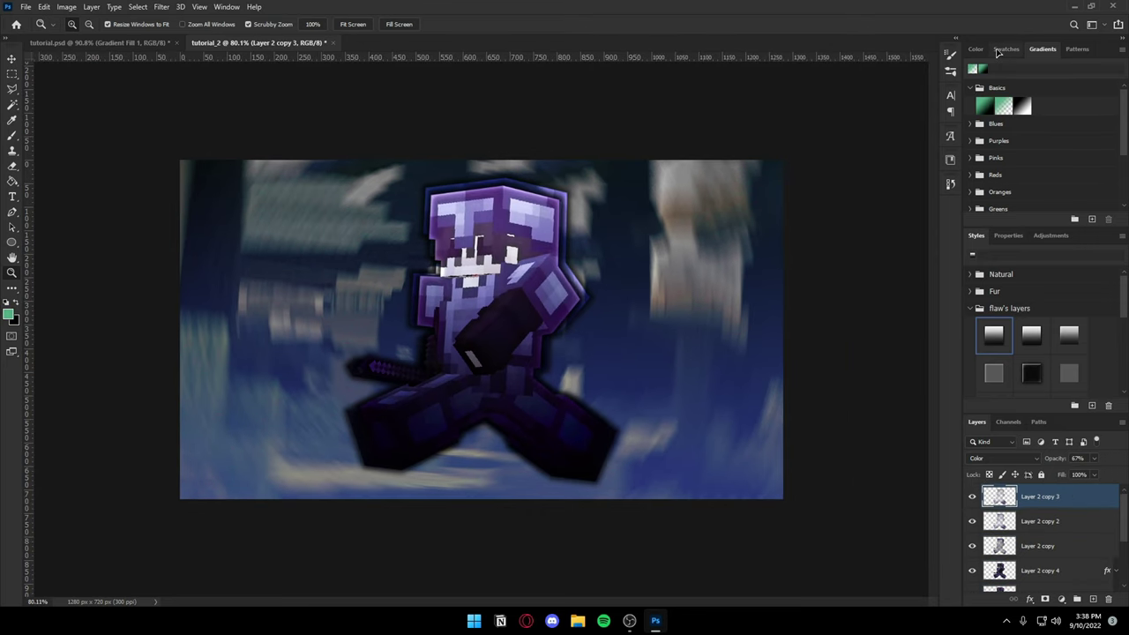
Step: Add Gradient Fill 2 above the character copies and release its clipping mask
{"action": "left_click", "coordinate": [979, 49]}
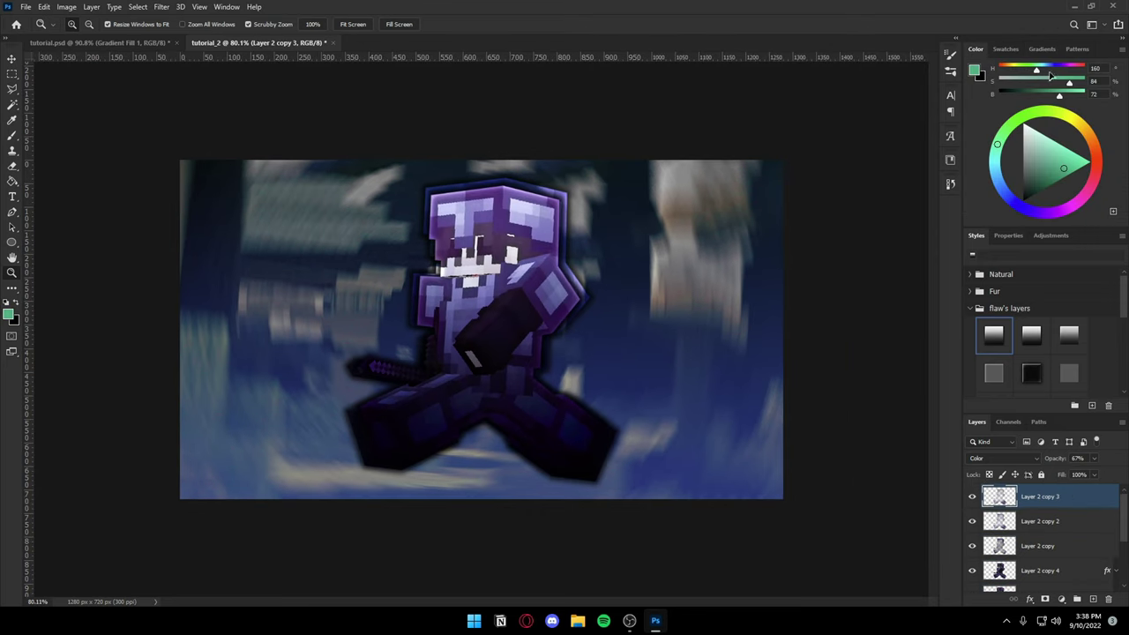
{"action": "left_click", "coordinate": [1043, 49]}
{"action": "left_click", "coordinate": [974, 73]}
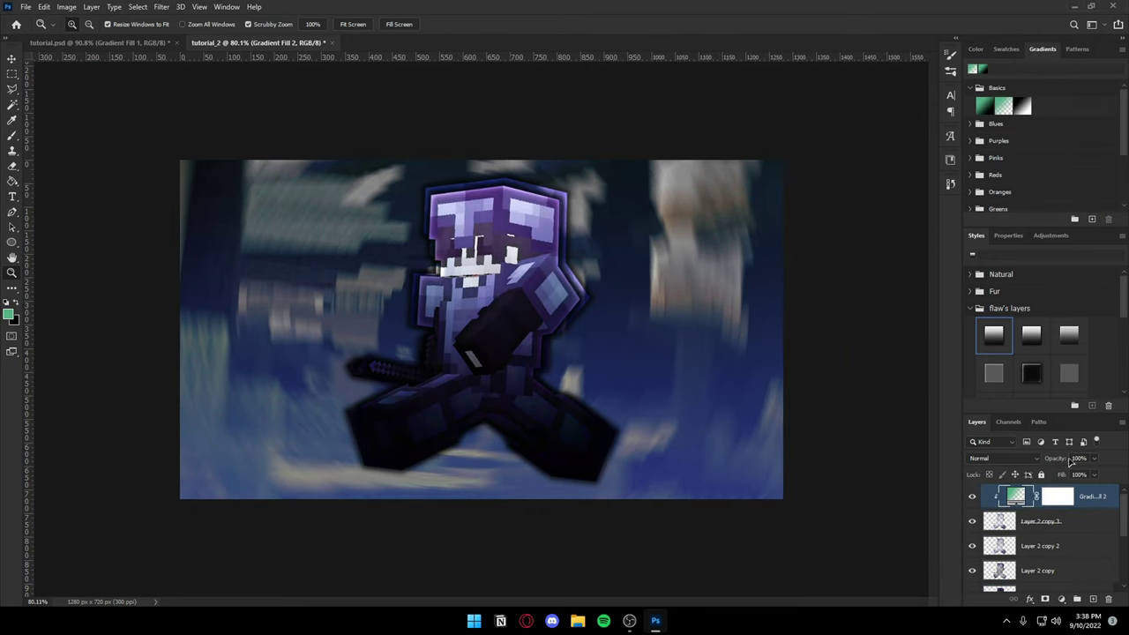
{"action": "right_click", "coordinate": [1099, 504]}
{"action": "left_click", "coordinate": [1005, 229]}
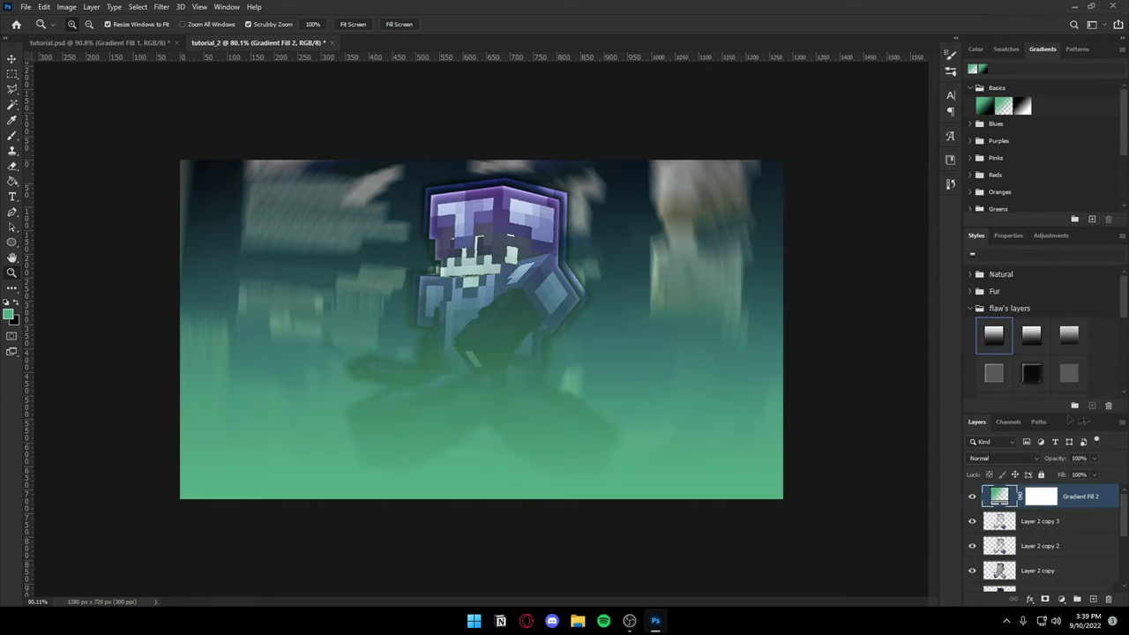
Step: Set Gradient Fill 2 to Saturation blending at 100% opacity
{"action": "left_click", "coordinate": [1002, 458]}
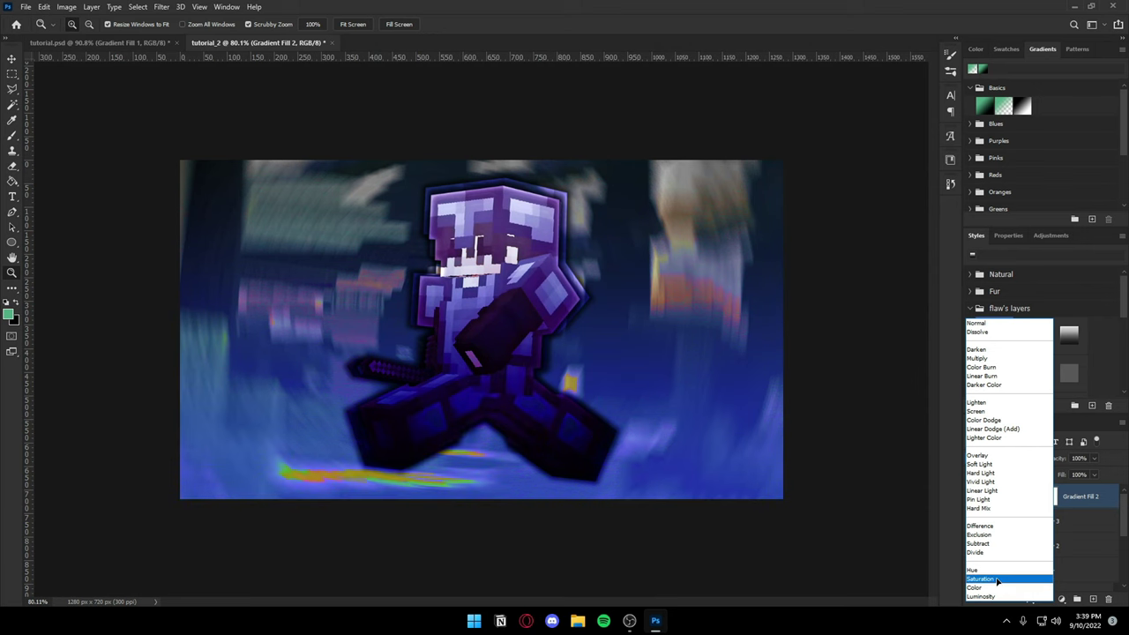
{"action": "left_click", "coordinate": [997, 578]}
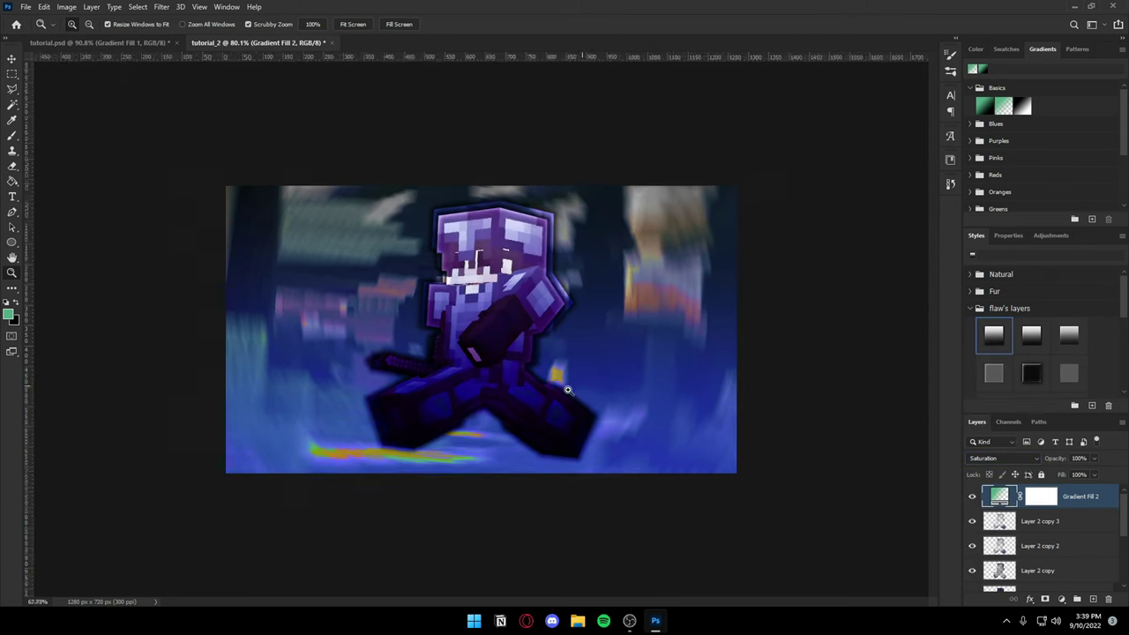
{"action": "left_click_drag", "start_coordinate": [445, 377], "coordinate": [599, 390]}
{"action": "left_click", "coordinate": [1093, 458]}
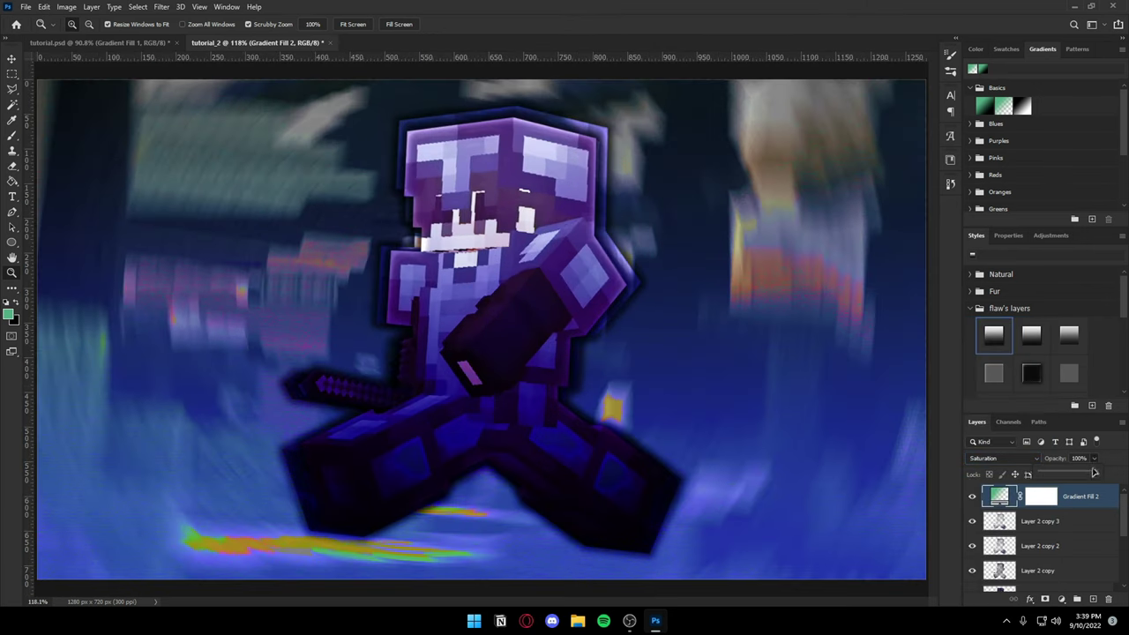
{"action": "left_click_drag", "start_coordinate": [1089, 475], "coordinate": [1118, 476]}
{"action": "mouse_move", "coordinate": [622, 421]}
{"action": "left_mouse_down"}
{"action": "mouse_move", "coordinate": [581, 426]}
{"action": "mouse_move", "coordinate": [613, 420]}
{"action": "left_mouse_up"}
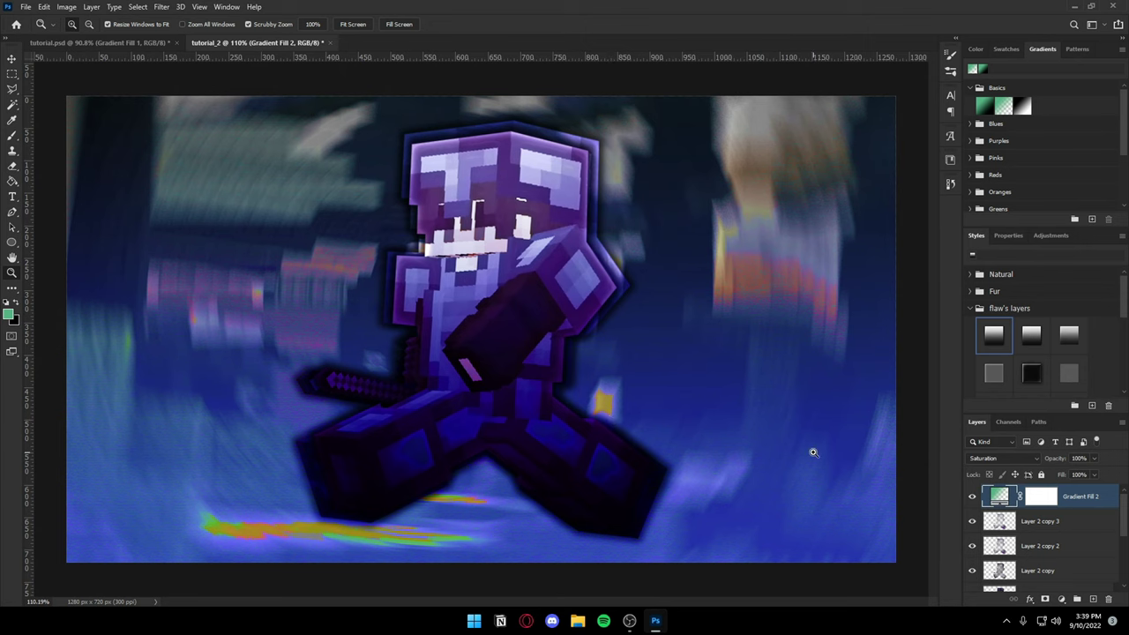
Step: Hide and reshow Gradient Fill 1 to compare the result
{"action": "right_click", "coordinate": [1093, 499]}
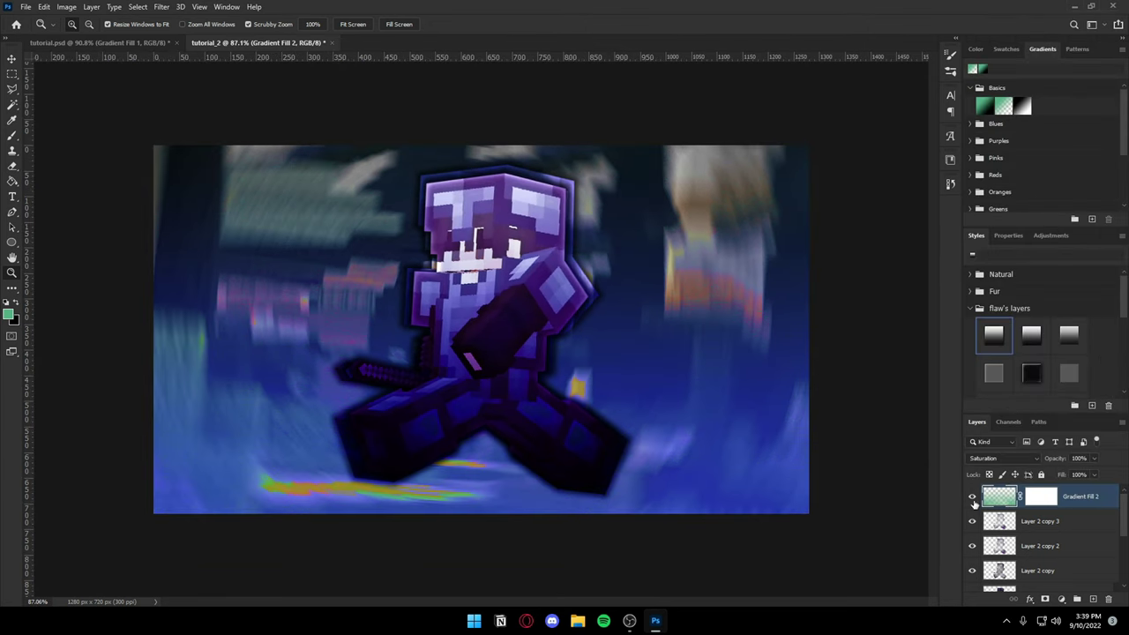
{"action": "left_click_drag", "start_coordinate": [1038, 547], "coordinate": [1109, 599]}
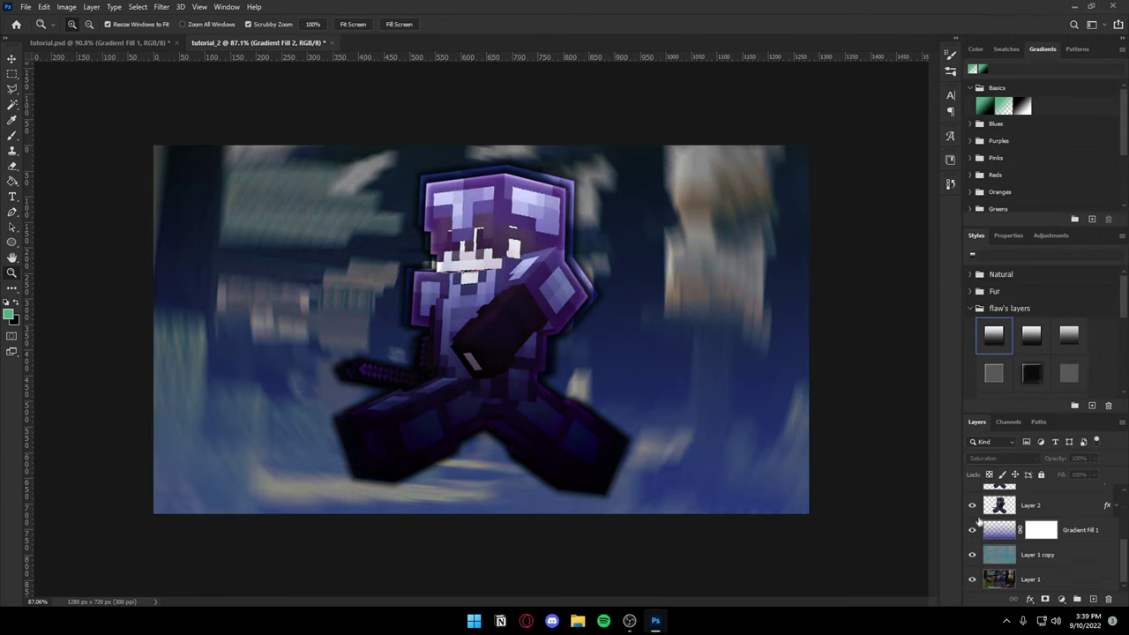
{"action": "left_click", "coordinate": [971, 530]}
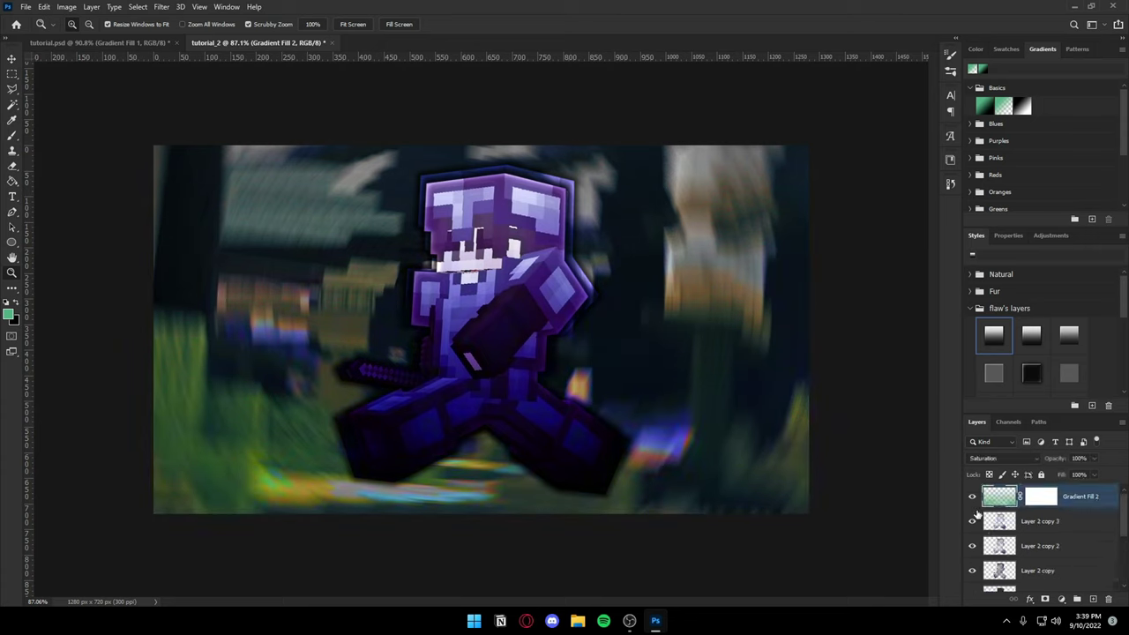
{"action": "left_click", "coordinate": [972, 530]}
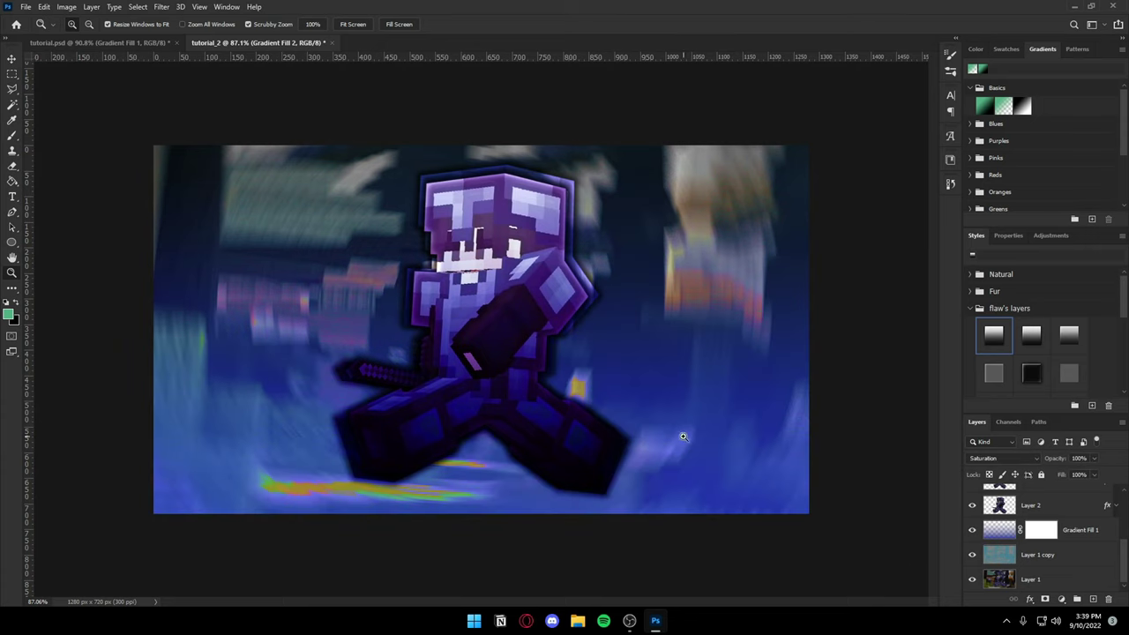
{"action": "scroll", "coordinate": [1047, 555], "scroll_direction": "up", "scroll_amount": 2}
Step: Try scaling the TUTORIAL. text with Free Transform, then undo it
{"action": "scroll", "coordinate": [1047, 563], "scroll_direction": "up", "scroll_amount": 2}
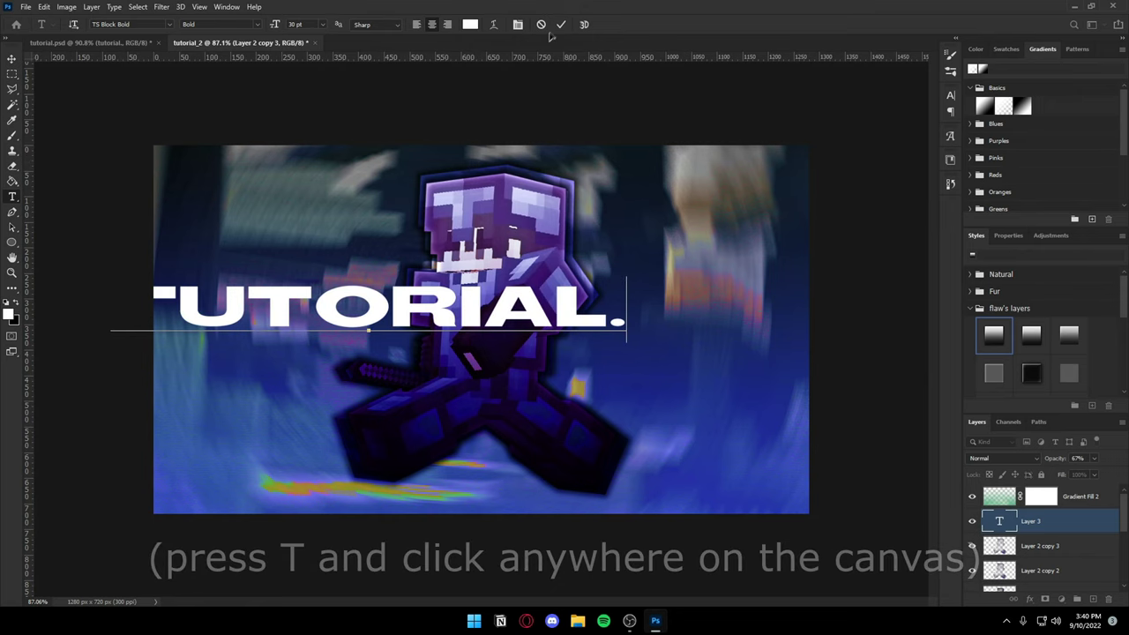
{"action": "left_click_drag", "start_coordinate": [737, 297], "coordinate": [751, 269]}
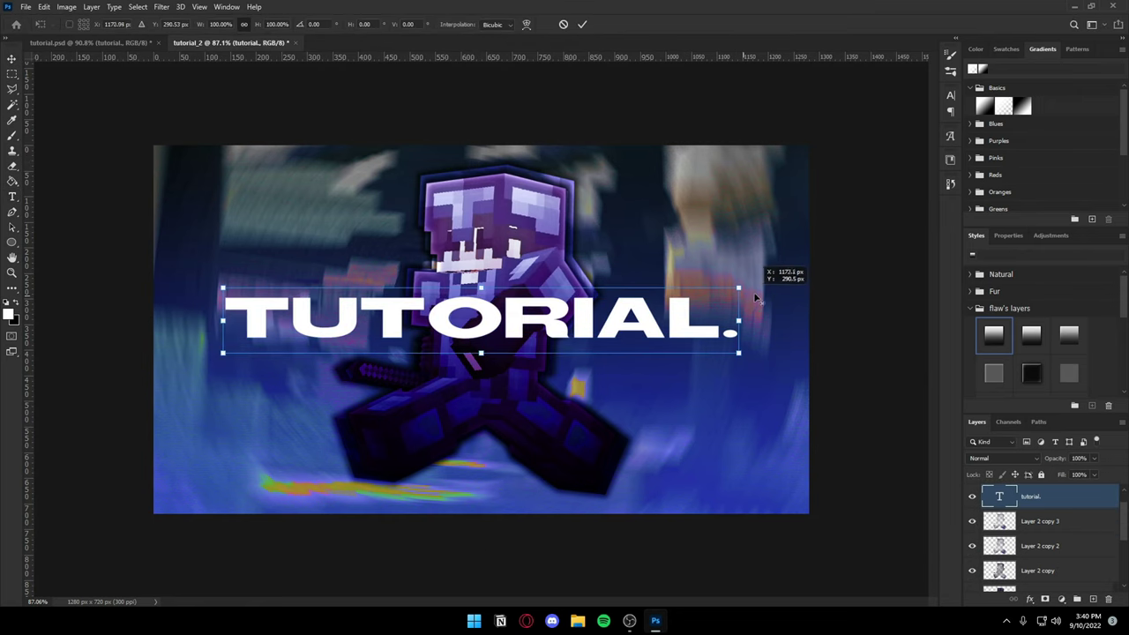
{"action": "key", "text": "ctrl+z"}
{"action": "left_click", "coordinate": [582, 25]}
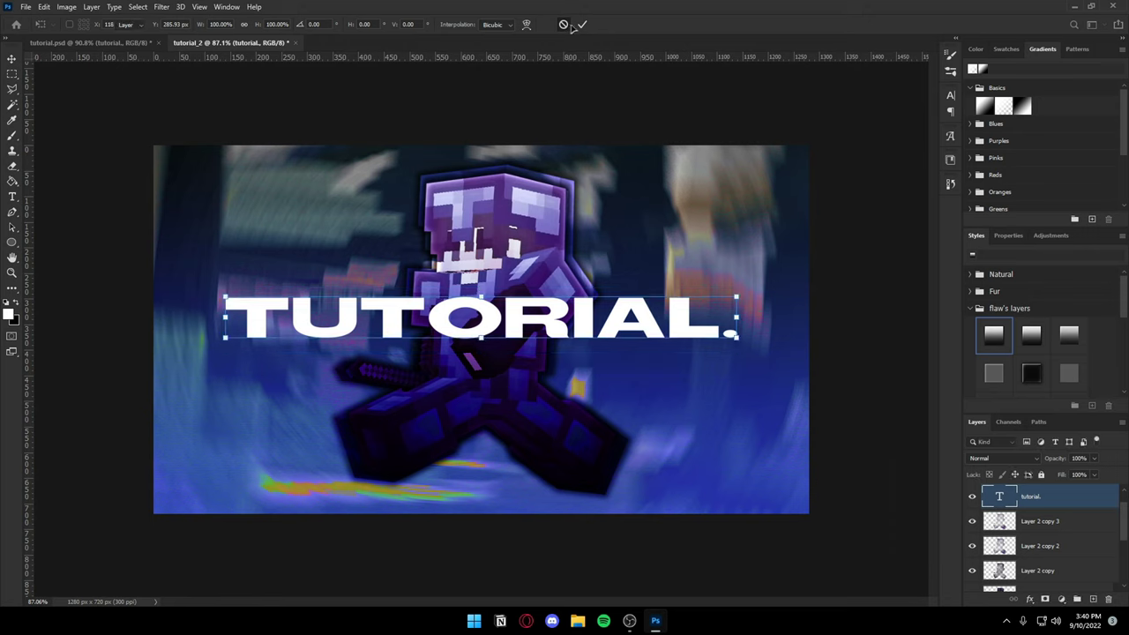
Step: Enlarge the TUTORIAL. text's font size in the options bar and commit it
{"action": "left_click_drag", "start_coordinate": [738, 289], "coordinate": [742, 288]}
{"action": "key", "text": "Return"}
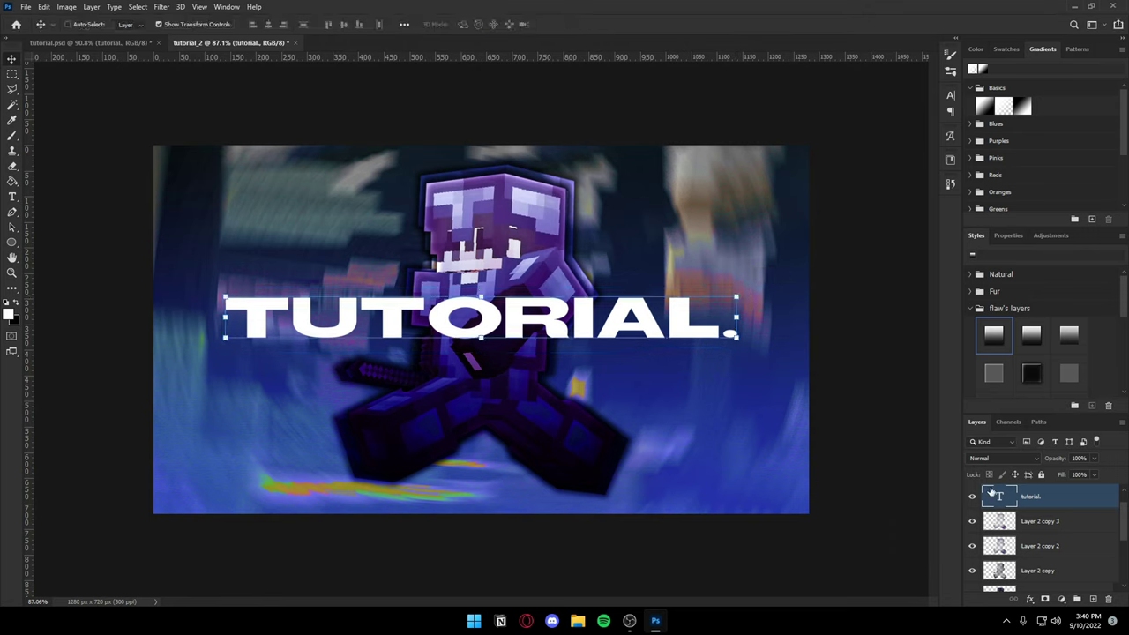
{"action": "key", "text": "Return"}
{"action": "left_click", "coordinate": [315, 24]}
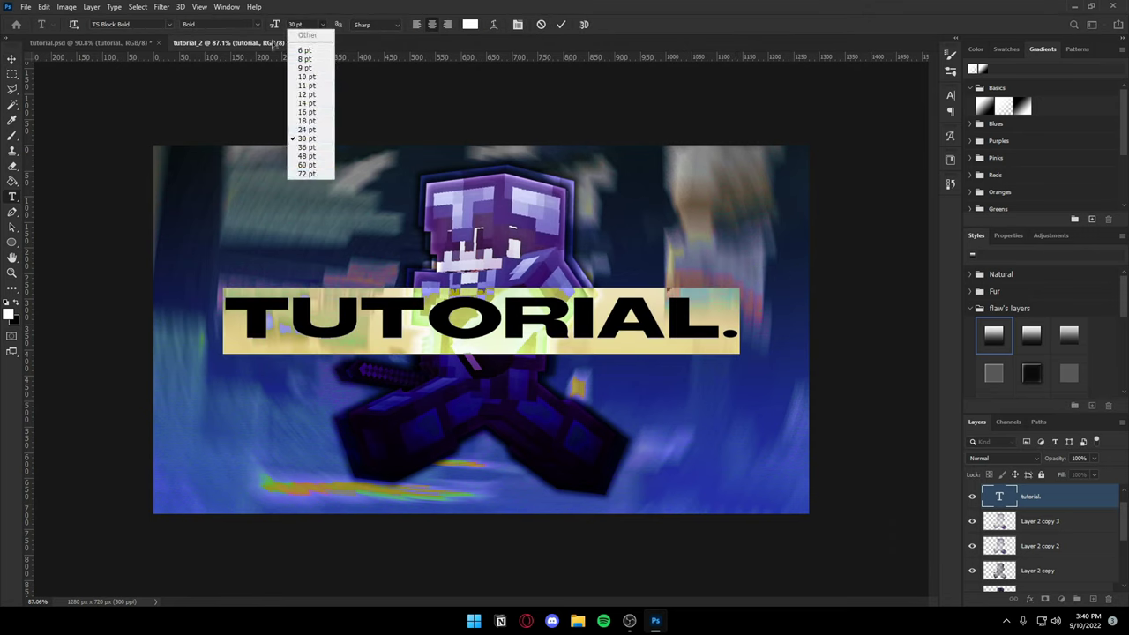
{"action": "left_click", "coordinate": [274, 44]}
{"action": "left_click_drag", "start_coordinate": [275, 24], "coordinate": [276, 27]}
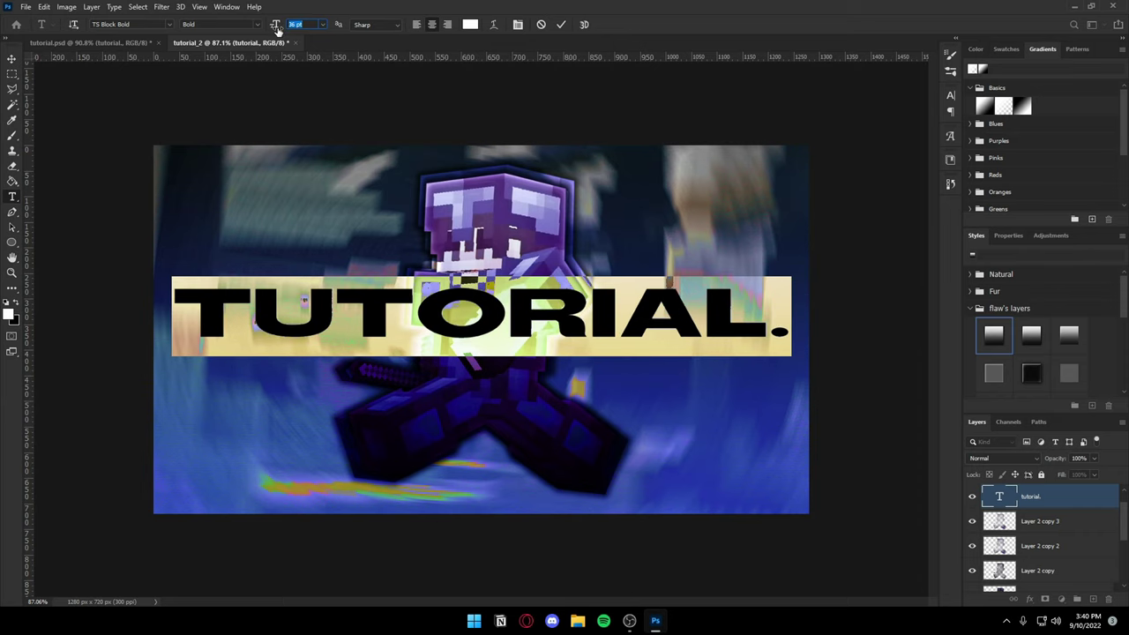
{"action": "left_click", "coordinate": [560, 23]}
{"action": "key", "text": "z"}
{"action": "mouse_move", "coordinate": [678, 315]}
{"action": "left_mouse_down"}
{"action": "mouse_move", "coordinate": [652, 322]}
{"action": "mouse_move", "coordinate": [705, 322]}
{"action": "left_mouse_up"}
Step: Apply the grey/silver chrome swatch from flaw's text styles to the TUTORIAL. text
{"action": "scroll", "coordinate": [1018, 353], "scroll_direction": "down", "scroll_amount": 5}
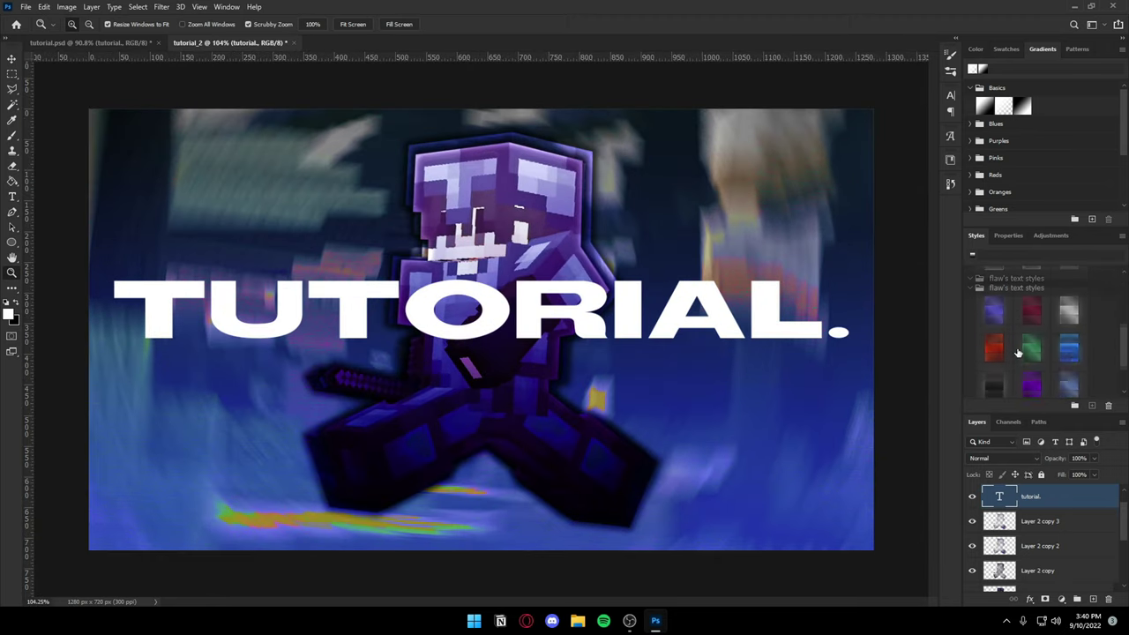
{"action": "left_click", "coordinate": [1069, 306]}
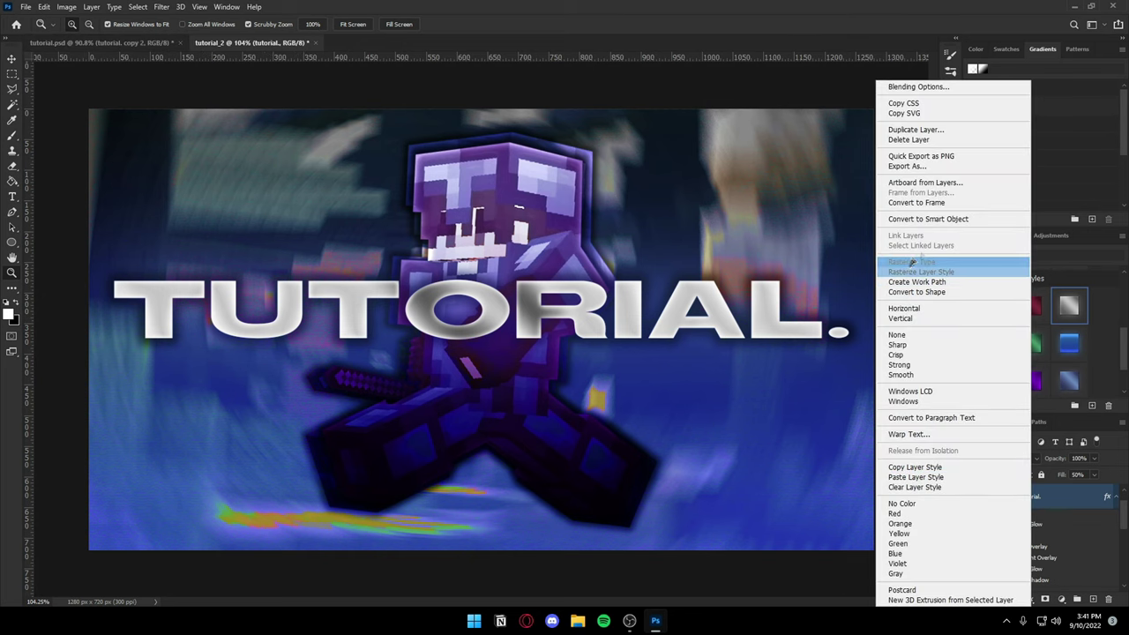
{"action": "left_click", "coordinate": [917, 477]}
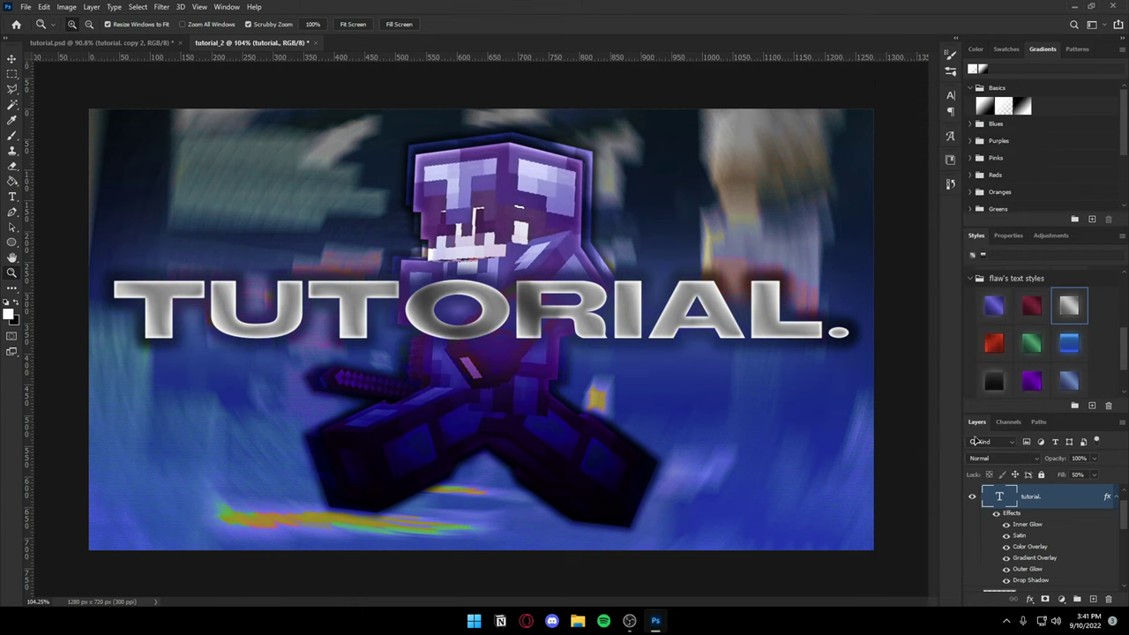
{"action": "left_click_drag", "start_coordinate": [781, 372], "coordinate": [668, 371]}
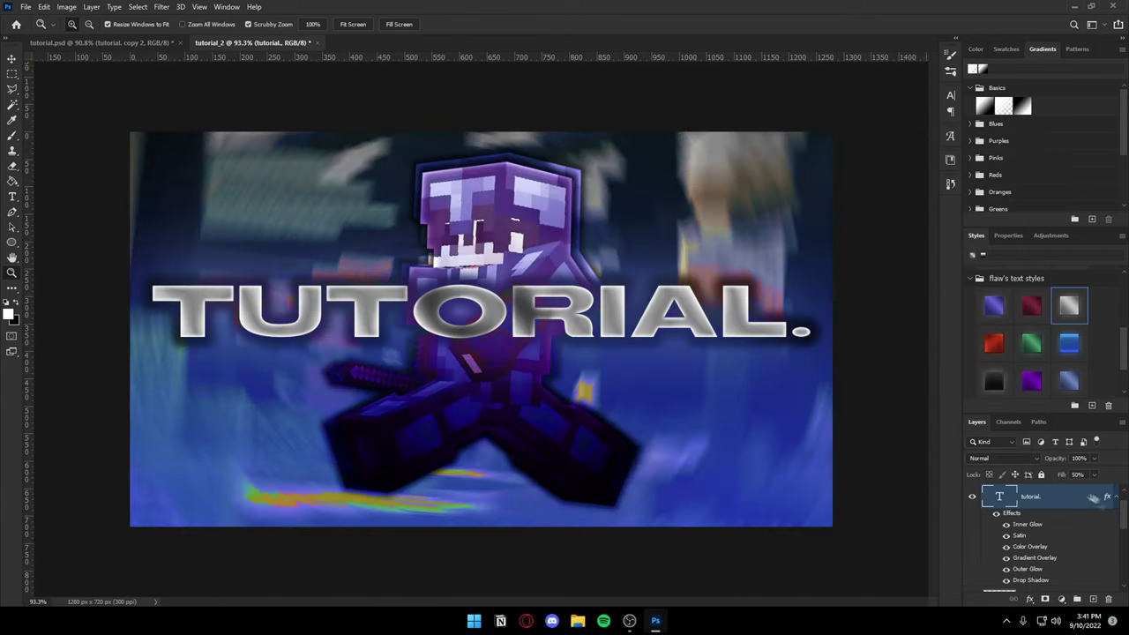
Step: Review the text's Inner Glow, Satin, overlays, Outer Glow and Drop Shadow, then close Layer Style
{"action": "right_click", "coordinate": [1054, 509]}
{"action": "left_click", "coordinate": [938, 83]}
{"action": "left_click", "coordinate": [646, 152]}
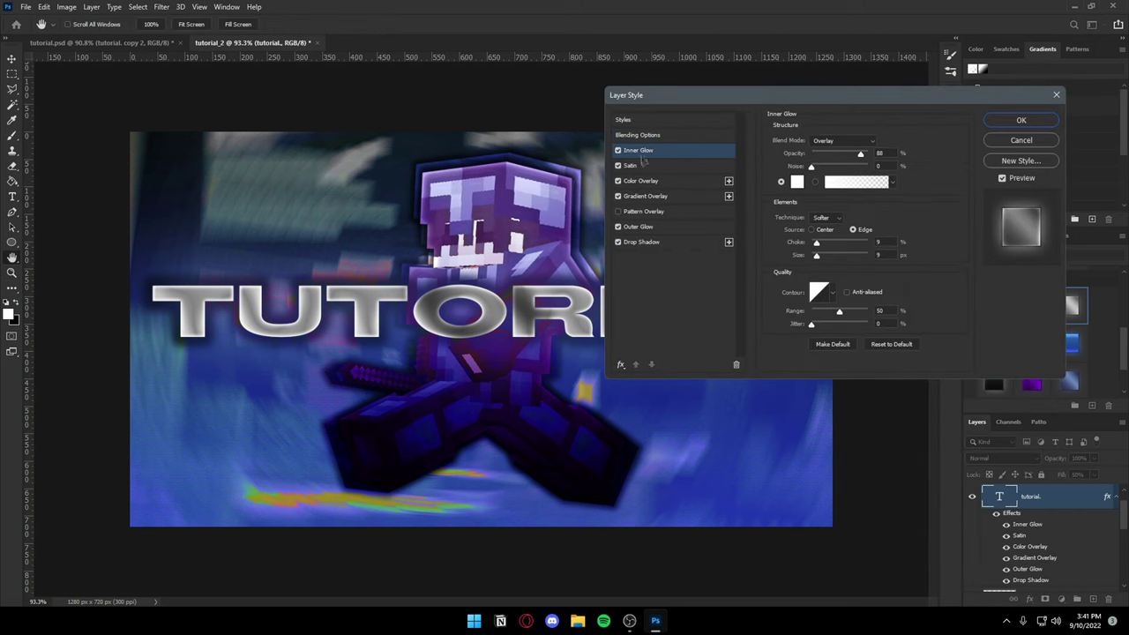
{"action": "left_click", "coordinate": [638, 167]}
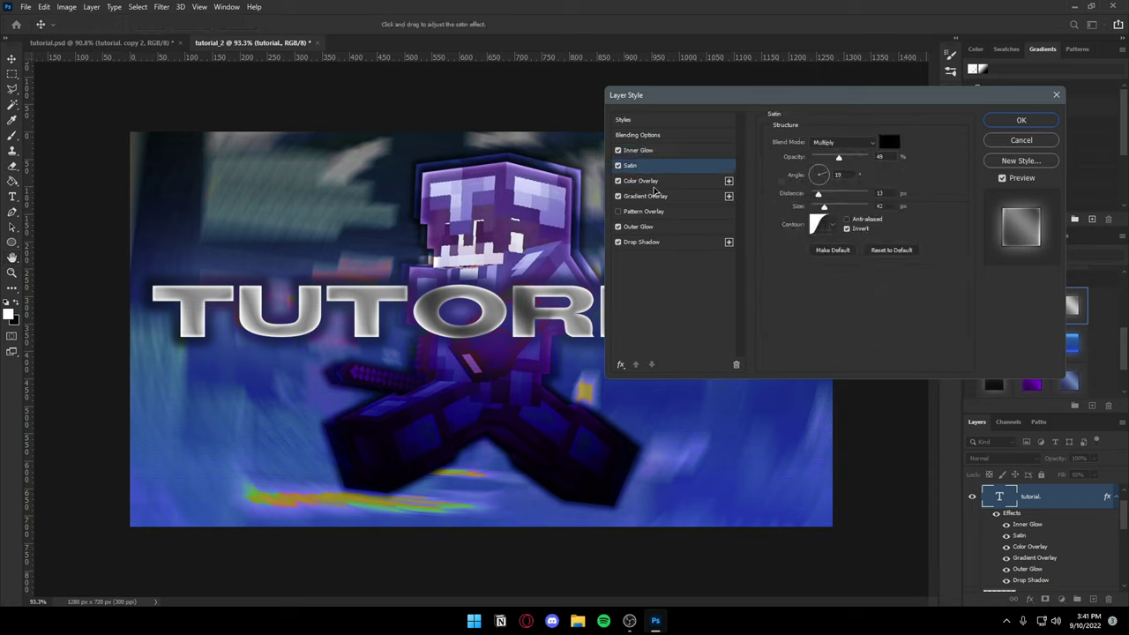
{"action": "left_click", "coordinate": [653, 182]}
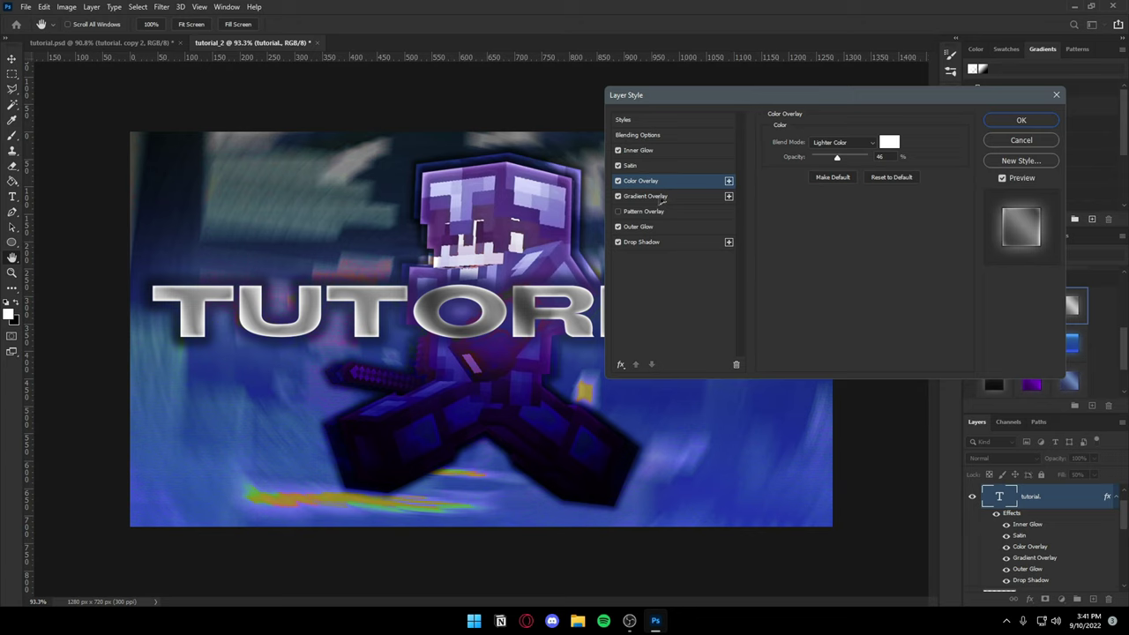
{"action": "left_click", "coordinate": [657, 197]}
{"action": "left_click", "coordinate": [673, 231]}
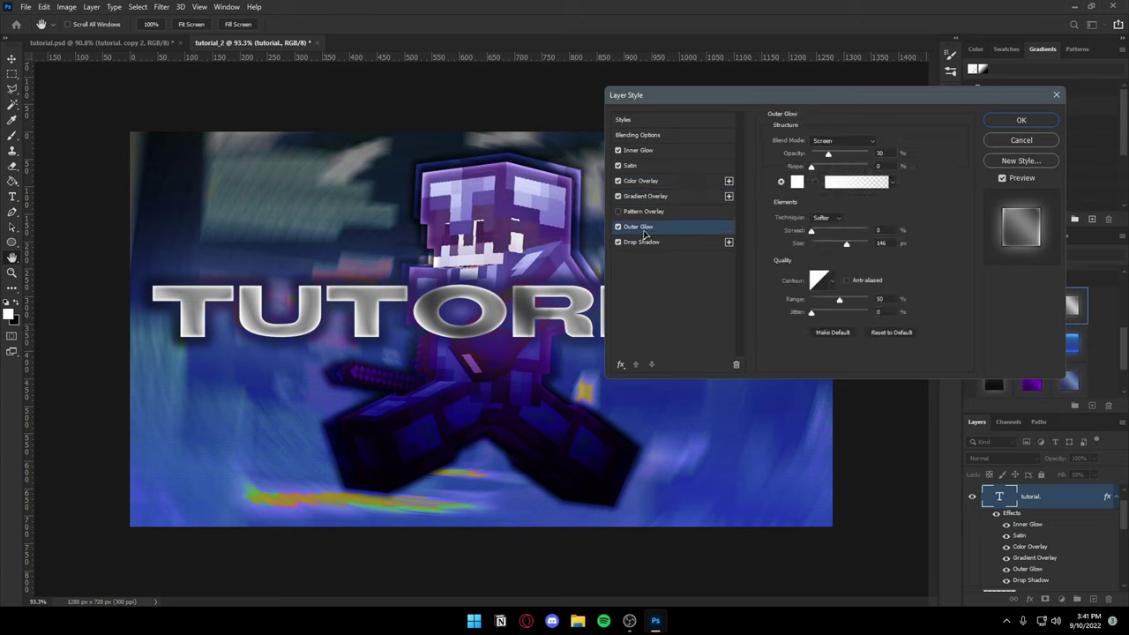
{"action": "left_click", "coordinate": [654, 243]}
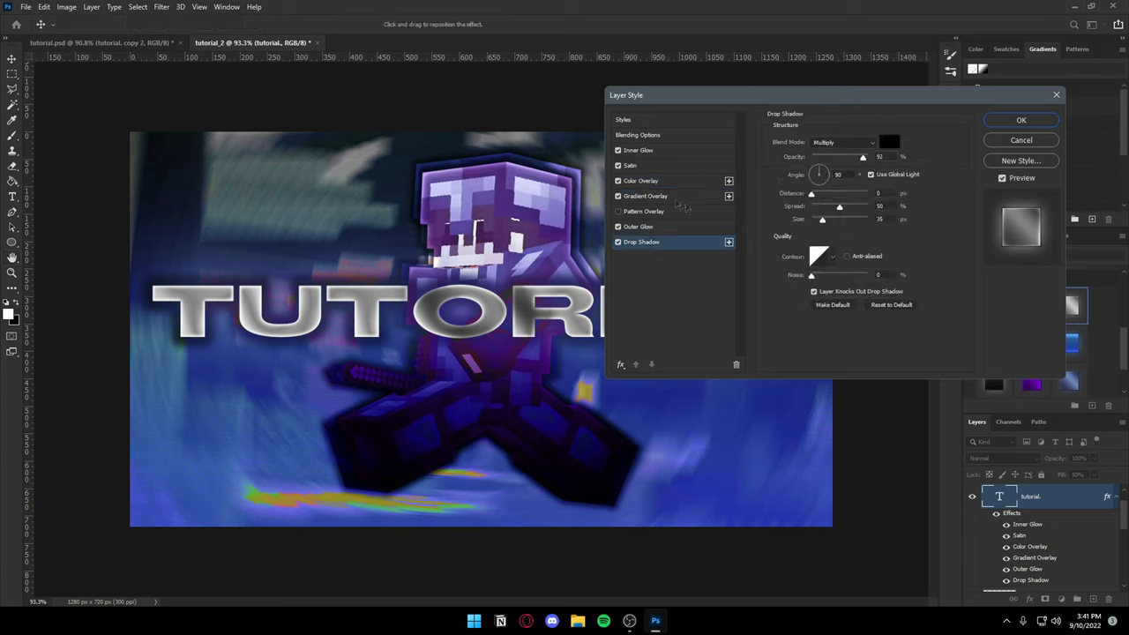
{"action": "left_click", "coordinate": [632, 167]}
{"action": "key", "text": "Return"}
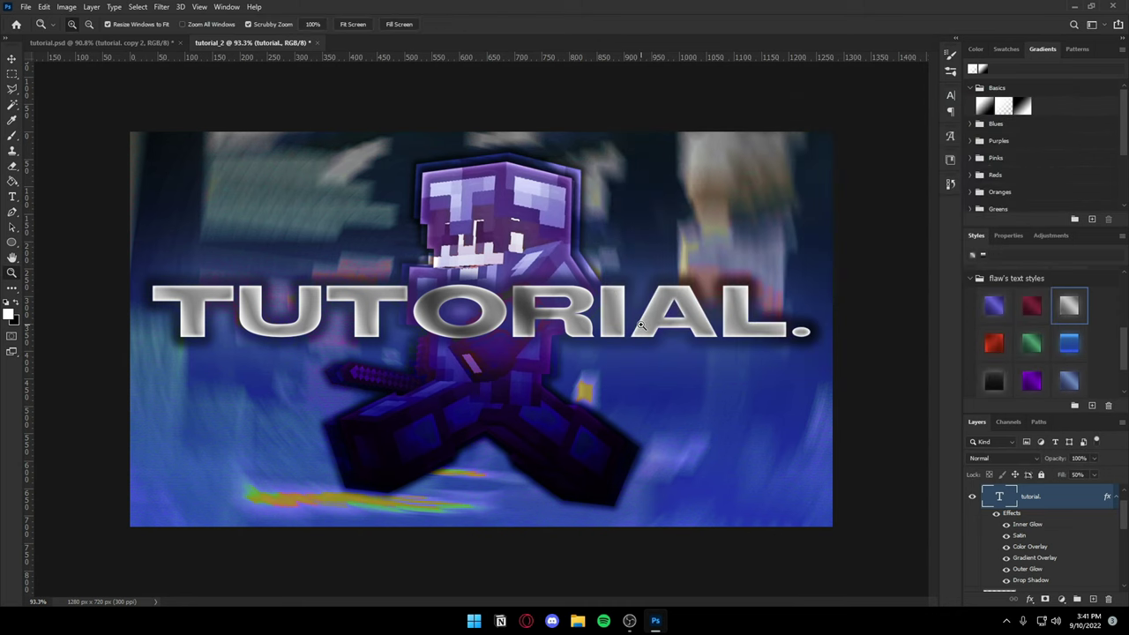
Step: Duplicate the TUTORIAL. text layer and select the original beneath the copy
{"action": "scroll", "coordinate": [572, 345], "scroll_direction": "down", "scroll_amount": 1}
{"action": "scroll", "coordinate": [572, 345], "scroll_direction": "down", "scroll_amount": 2}
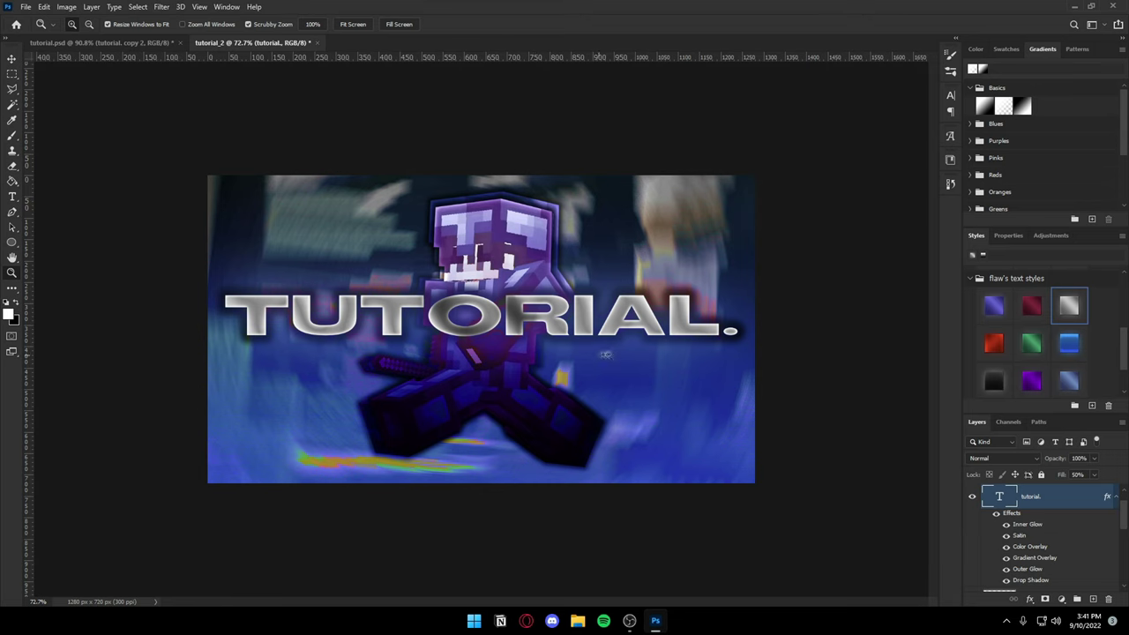
{"action": "scroll", "coordinate": [677, 350], "scroll_direction": "up", "scroll_amount": 2}
{"action": "scroll", "coordinate": [676, 350], "scroll_direction": "down", "scroll_amount": 1}
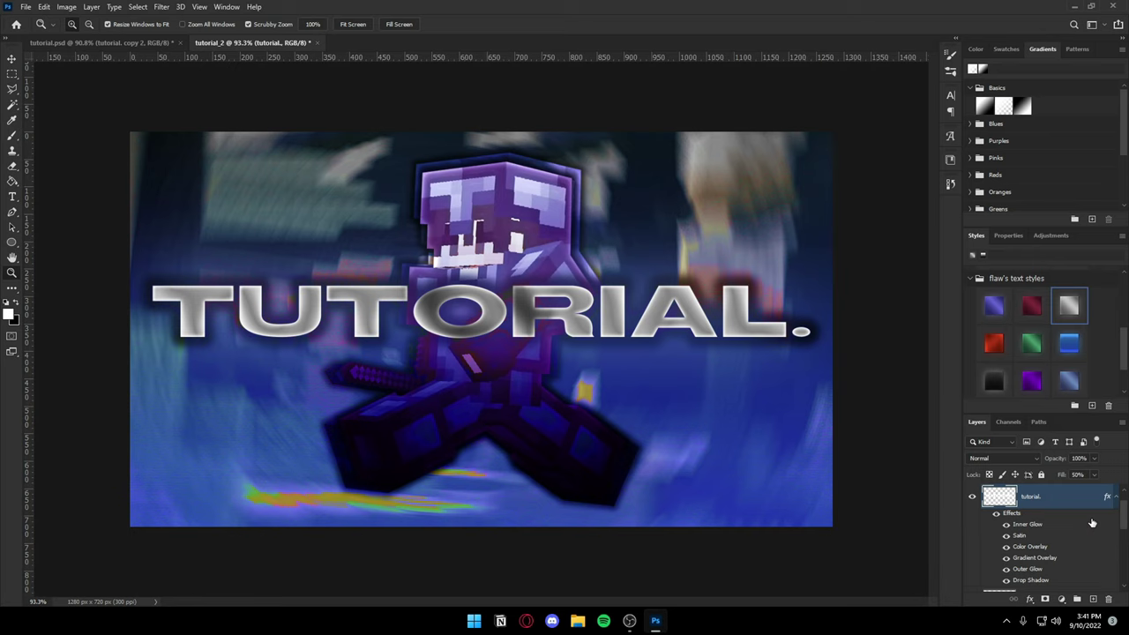
{"action": "key", "text": "ctrl+j"}
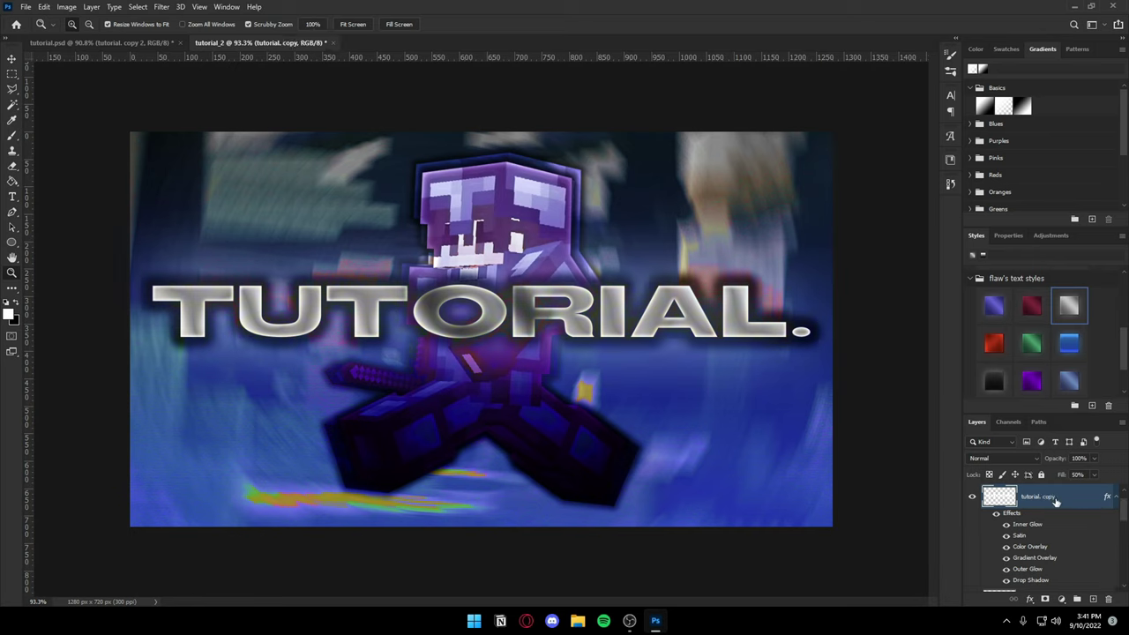
{"action": "key", "text": "Delete"}
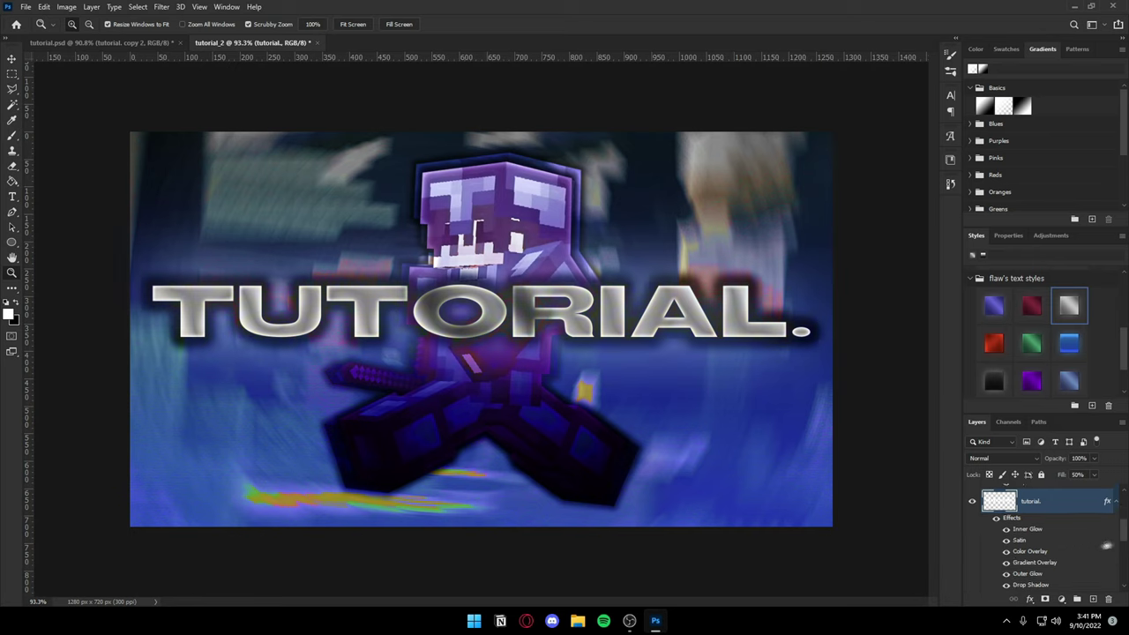
Step: Stretch the lower TUTORIAL. text wider and taller with Free Transform
{"action": "key", "text": "v"}
{"action": "key", "text": "ctrl+t"}
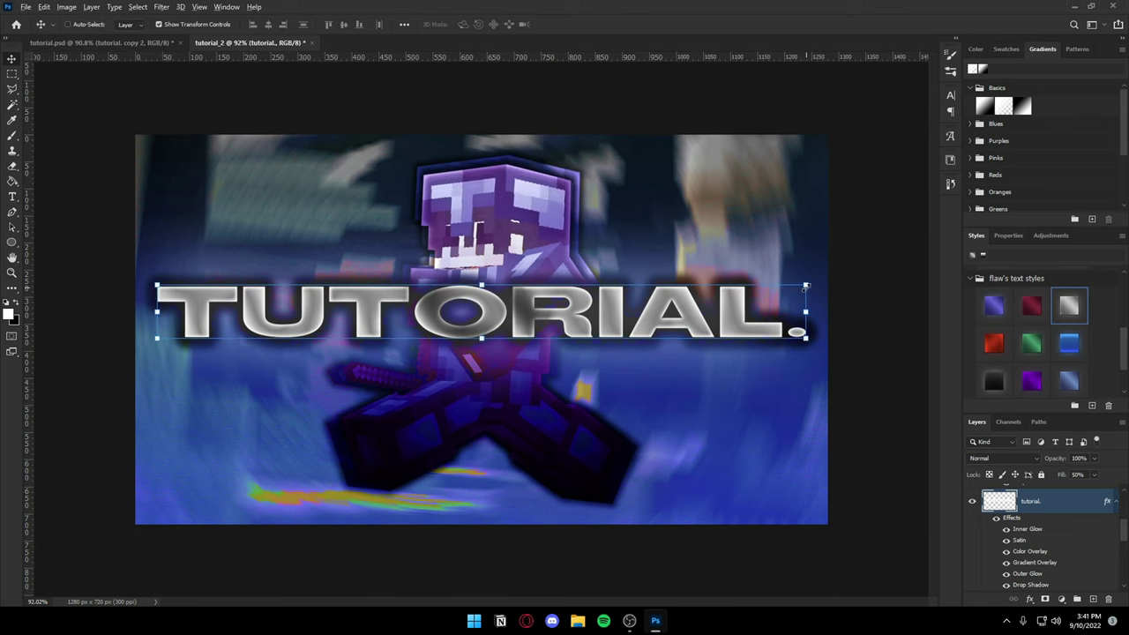
{"action": "left_click_drag", "start_coordinate": [805, 285], "coordinate": [825, 284]}
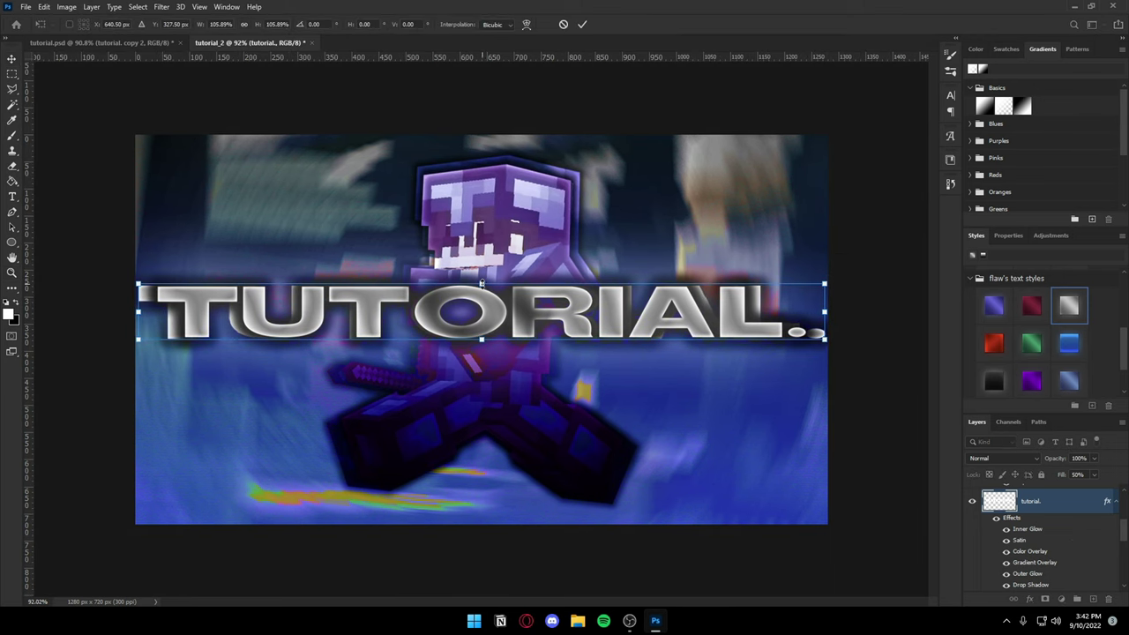
{"action": "left_click_drag", "start_coordinate": [481, 284], "coordinate": [482, 277]}
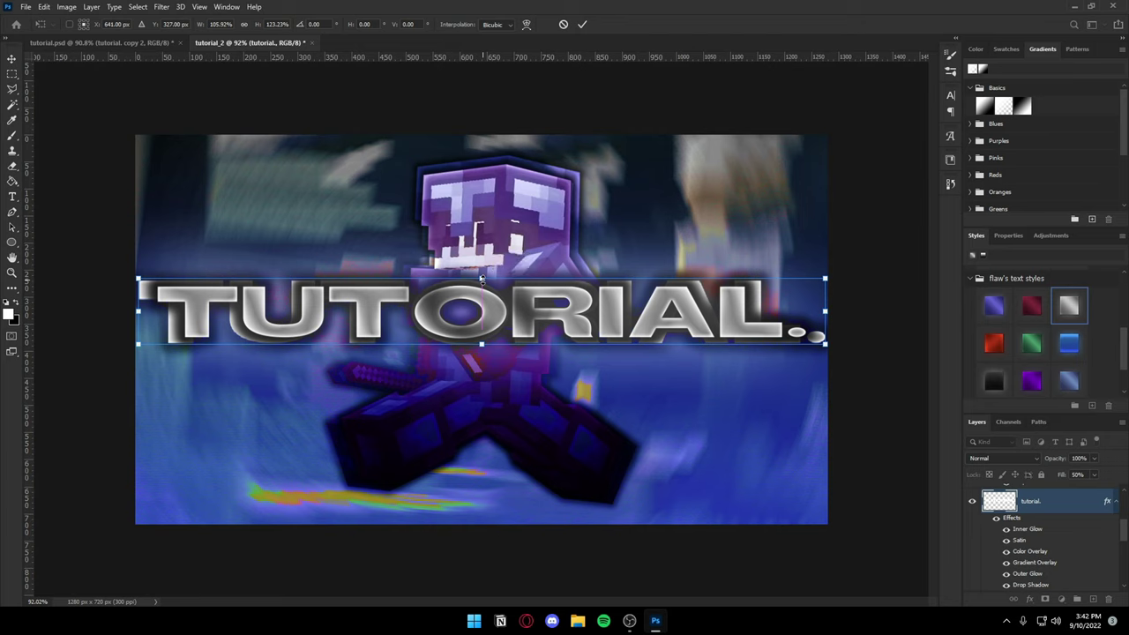
{"action": "left_click_drag", "start_coordinate": [826, 310], "coordinate": [818, 312]}
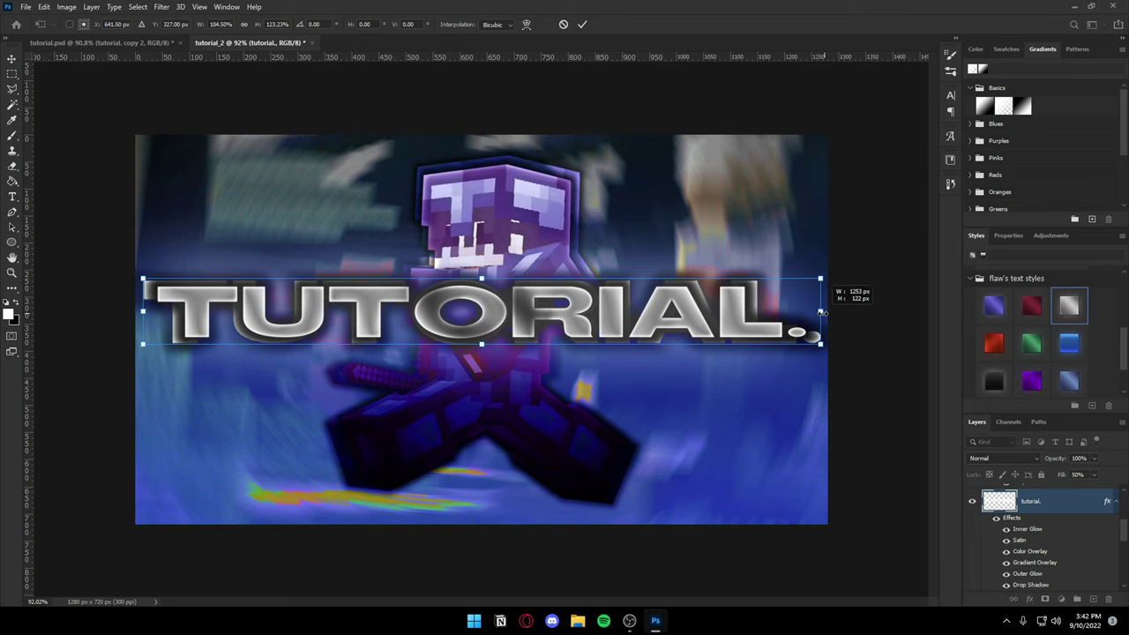
{"action": "left_click", "coordinate": [581, 24]}
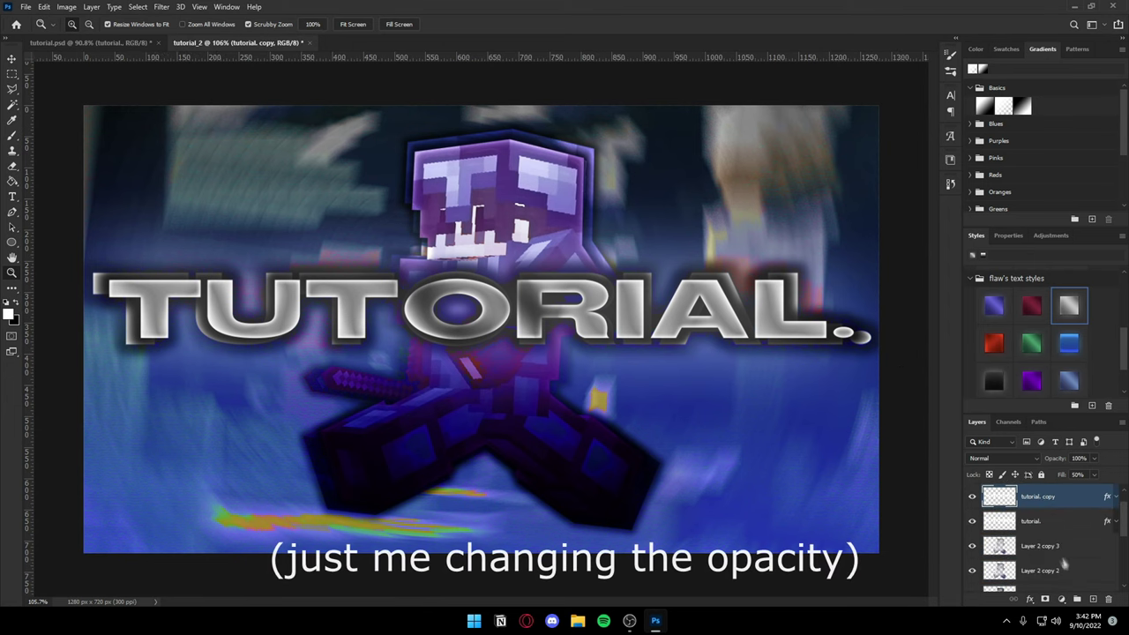
Step: Fade the stretched text layer to 72% opacity
{"action": "left_click", "coordinate": [1040, 521]}
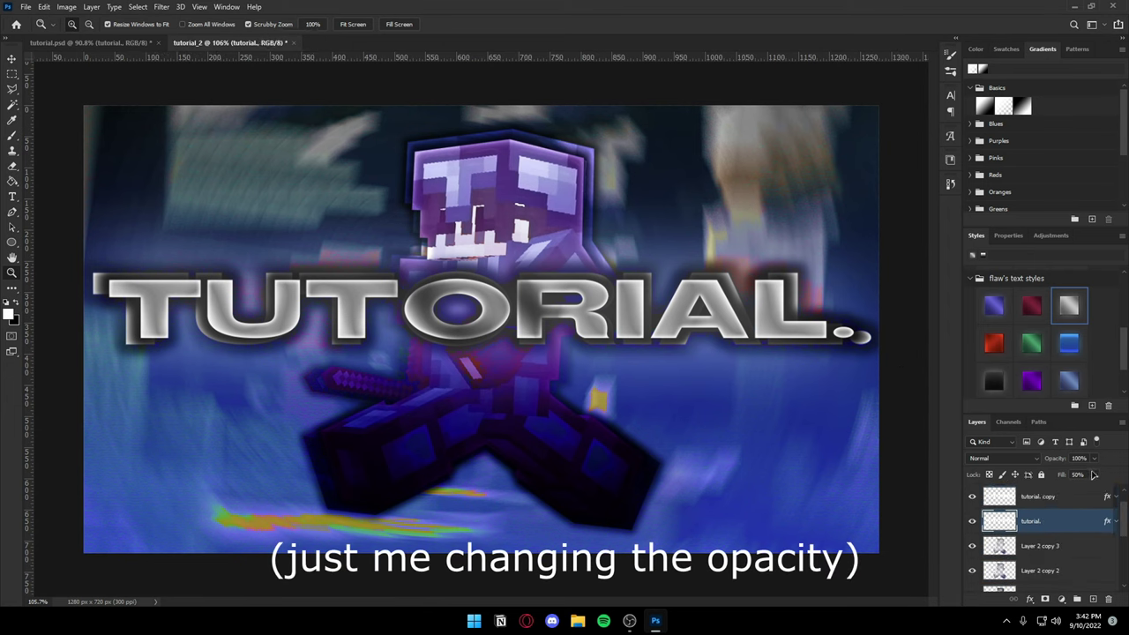
{"action": "left_click", "coordinate": [1093, 458]}
{"action": "left_click_drag", "start_coordinate": [1099, 475], "coordinate": [1073, 474]}
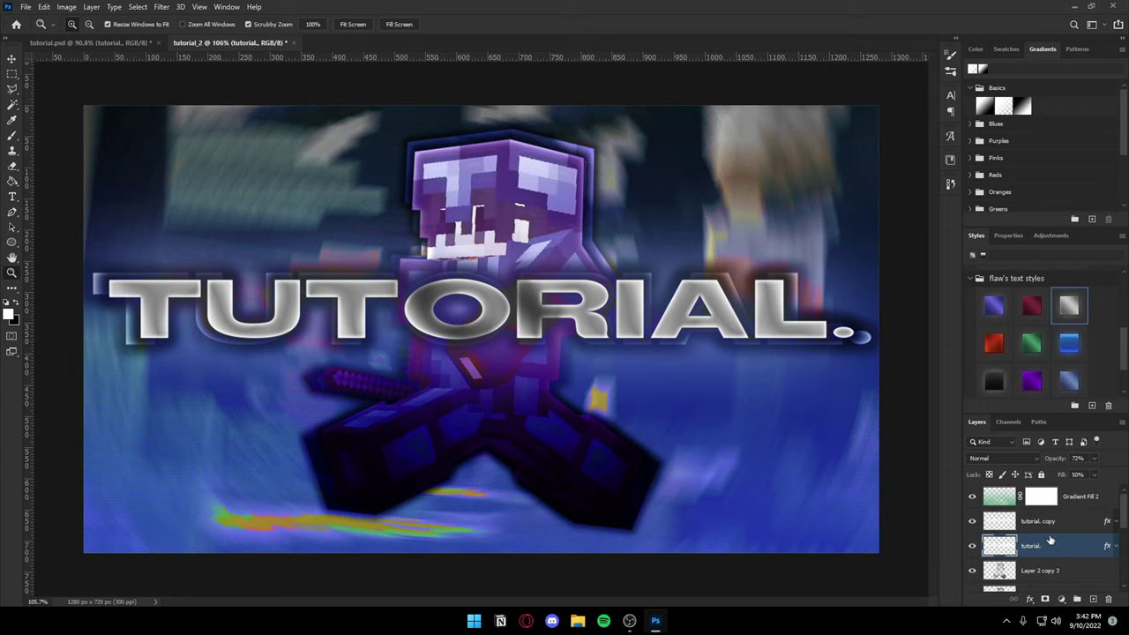
{"action": "left_click", "coordinate": [1057, 524]}
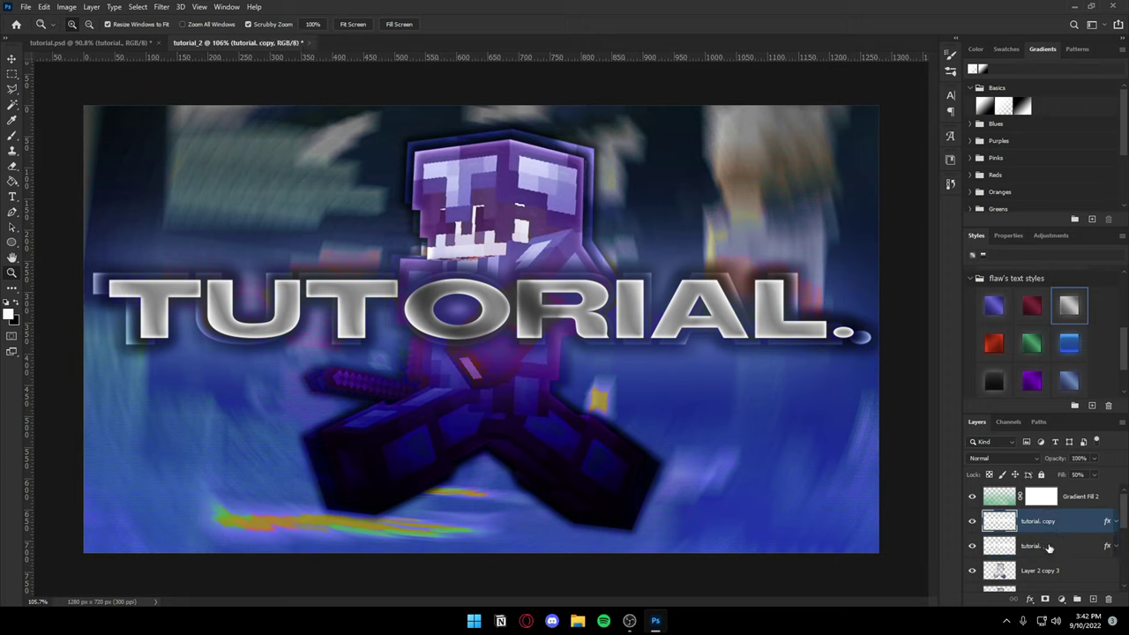
{"action": "left_click", "coordinate": [1048, 546]}
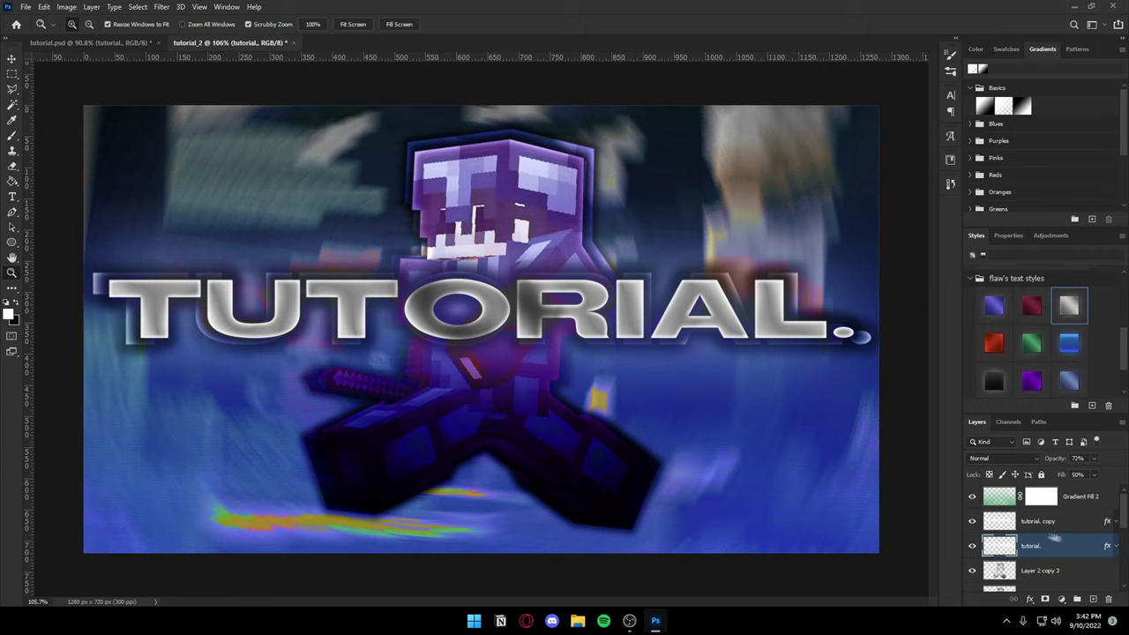
{"action": "left_click", "coordinate": [1058, 524]}
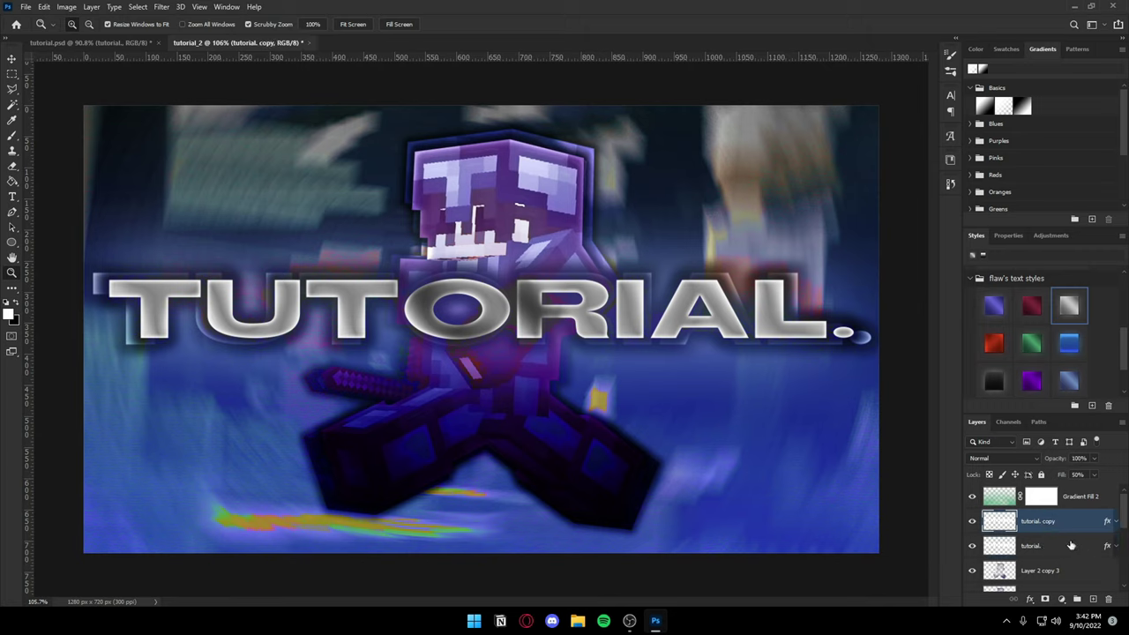
Step: Duplicate the top text layer as tutorial. copy 2, toggling visibility to check it
{"action": "key", "text": "ctrl+j"}
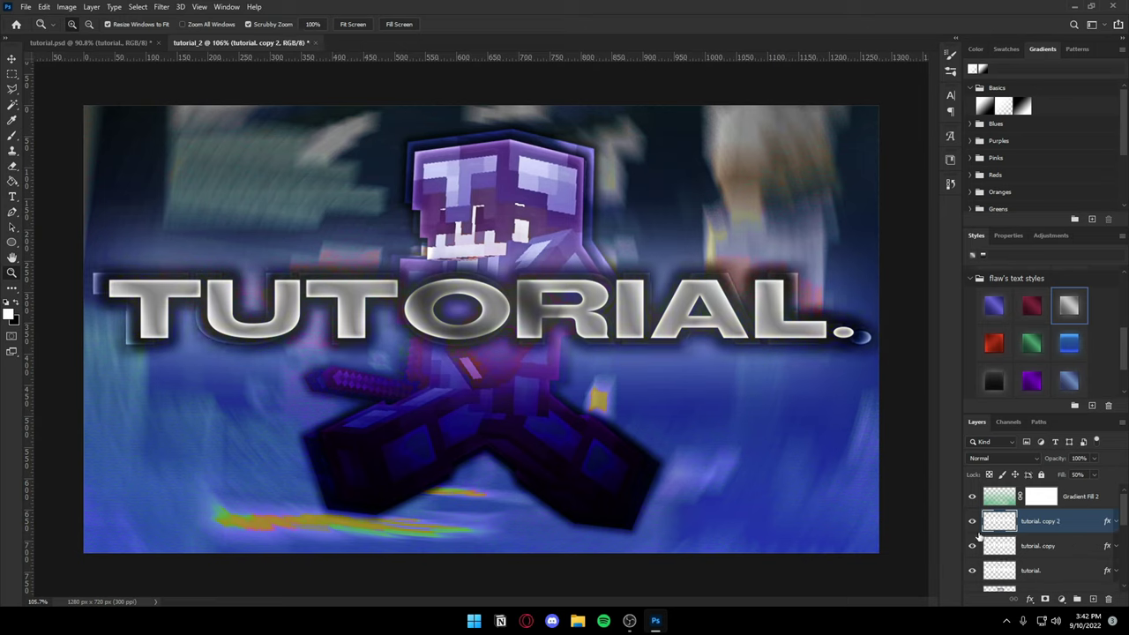
{"action": "left_click", "coordinate": [971, 521]}
{"action": "left_click", "coordinate": [971, 546]}
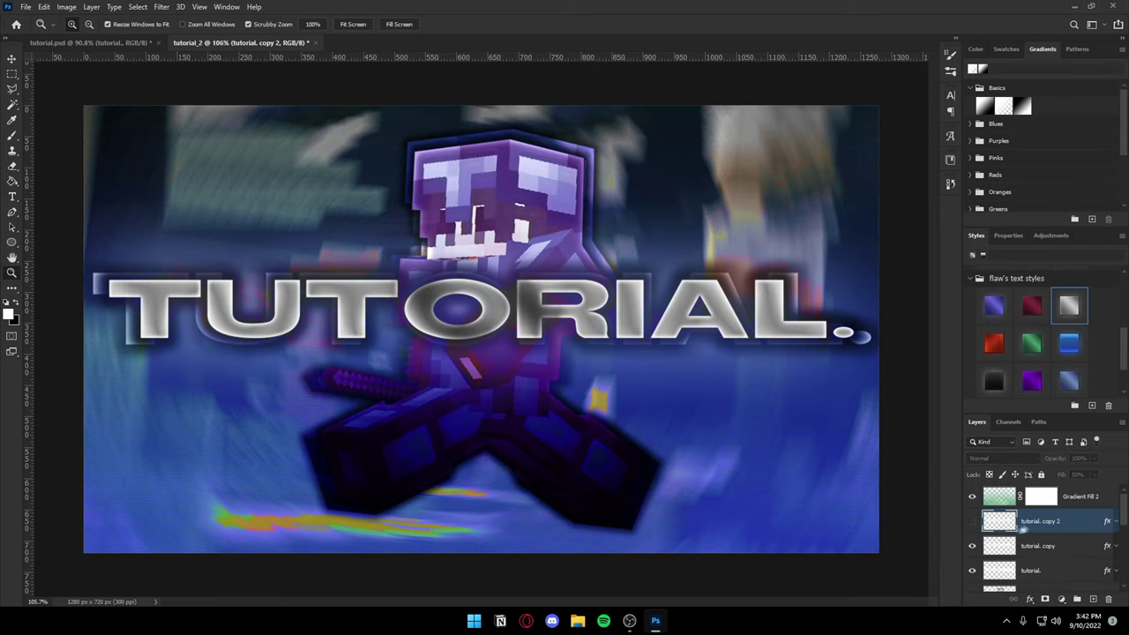
{"action": "left_click", "coordinate": [973, 521]}
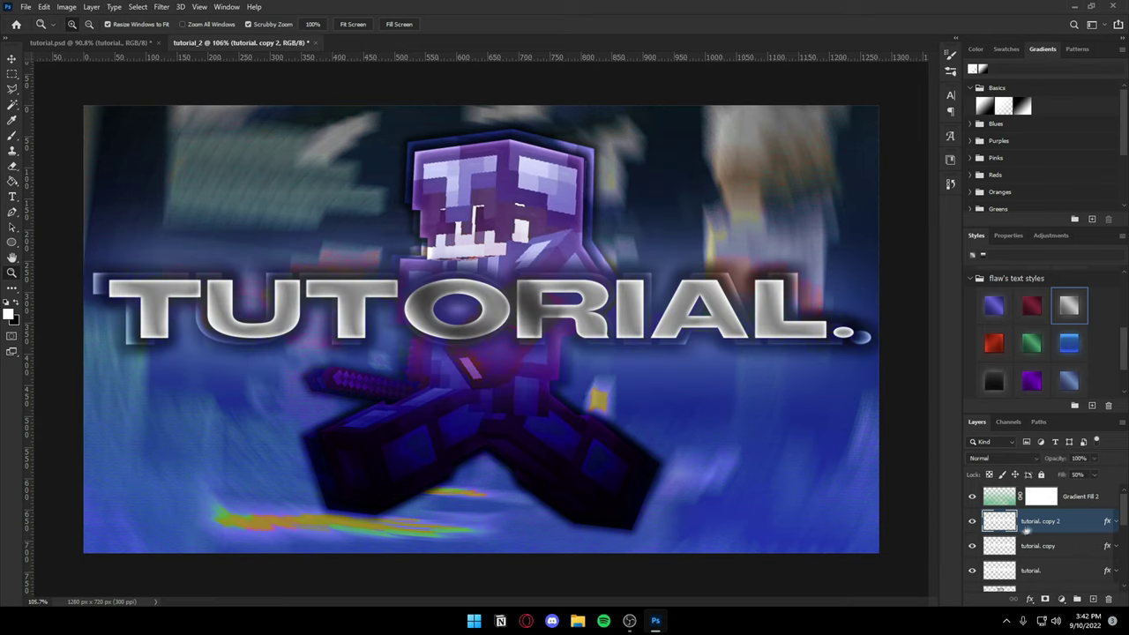
{"action": "left_click", "coordinate": [155, 7]}
{"action": "mouse_move", "coordinate": [227, 128]}
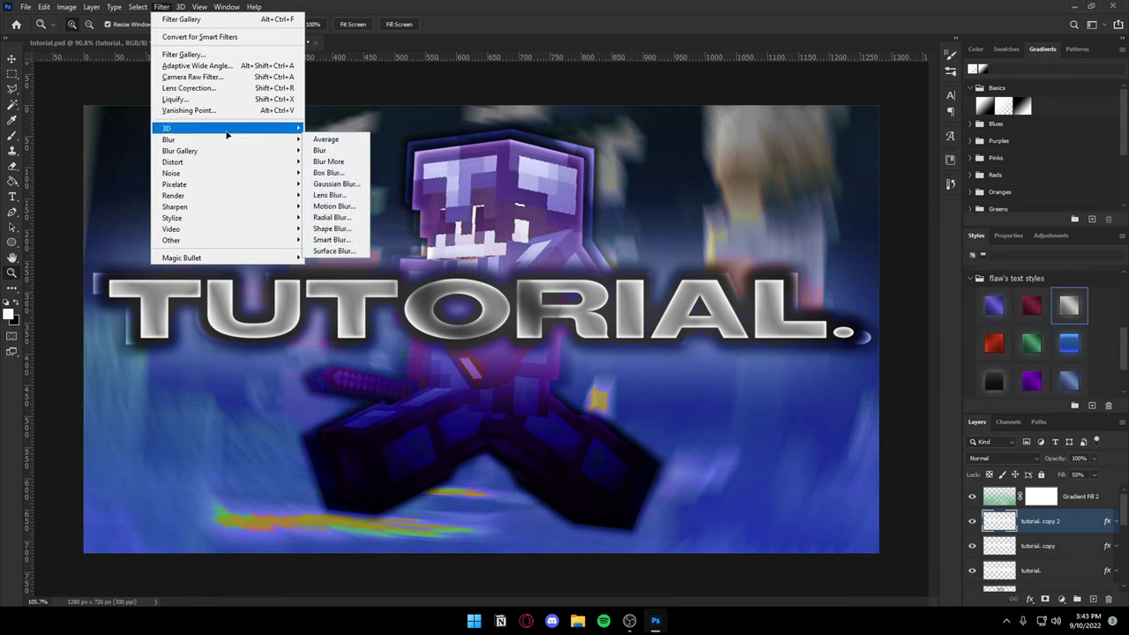
{"action": "left_click", "coordinate": [185, 207]}
Step: Rasterize tutorial. copy 2's style and apply a horizontal Motion Blur
{"action": "right_click", "coordinate": [1029, 512]}
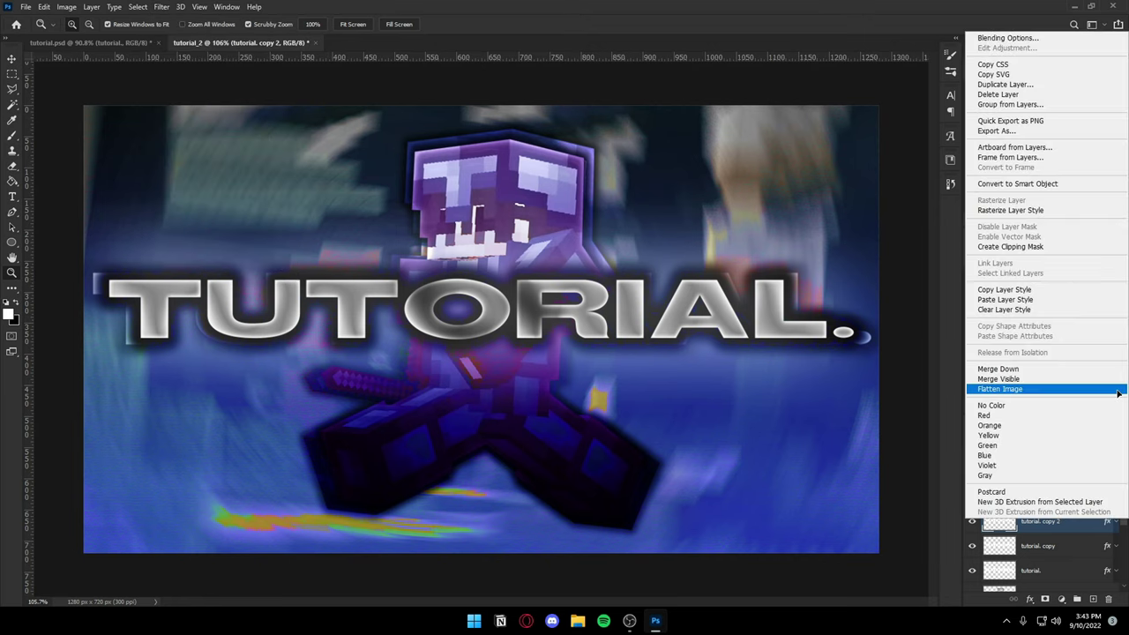
{"action": "left_click", "coordinate": [1014, 212]}
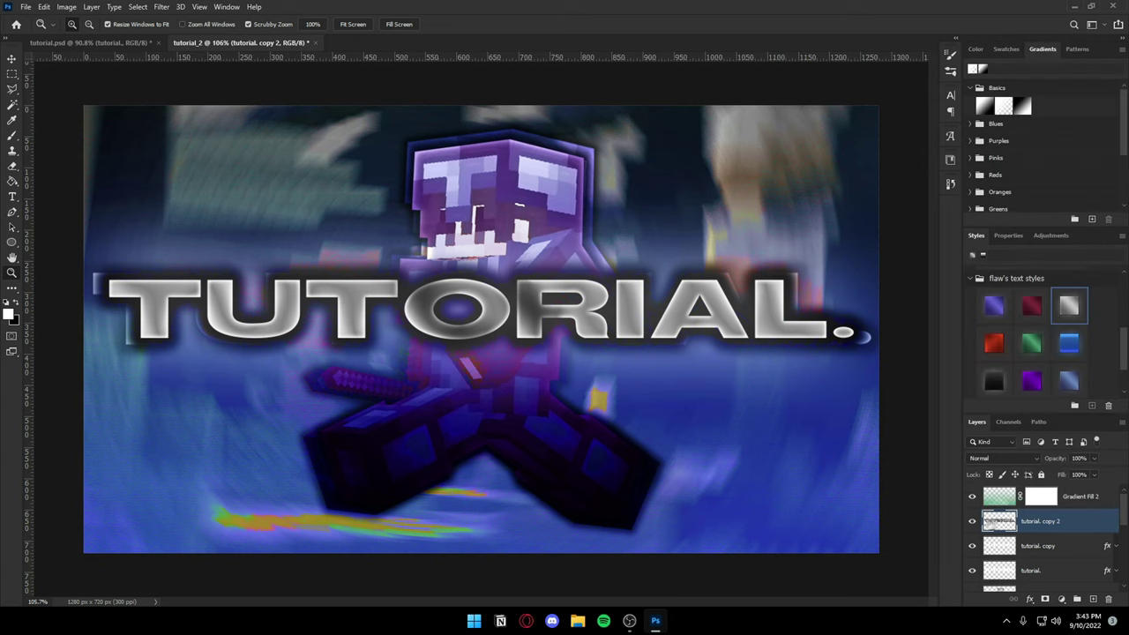
{"action": "left_click", "coordinate": [971, 521]}
{"action": "left_click", "coordinate": [163, 6]}
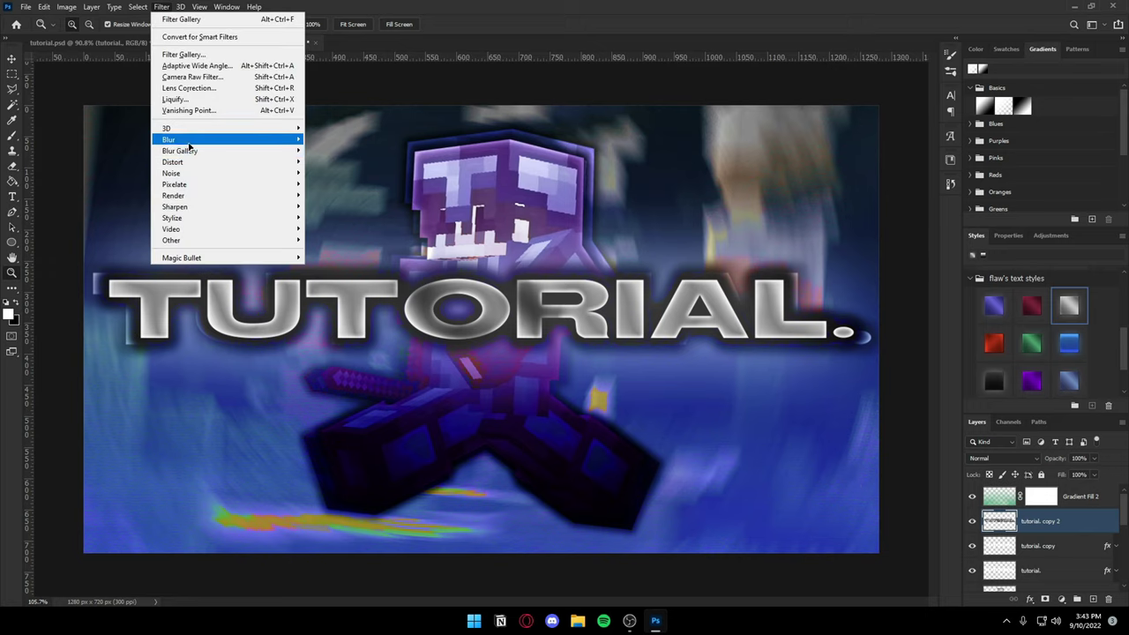
{"action": "mouse_move", "coordinate": [169, 139]}
{"action": "left_click", "coordinate": [333, 208]}
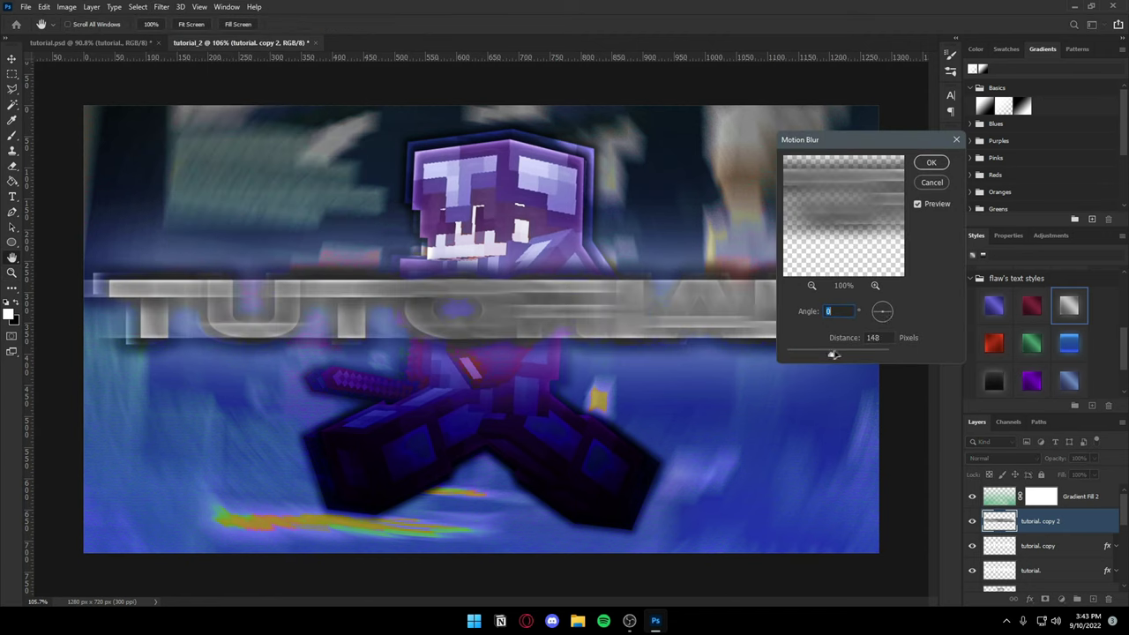
{"action": "left_click_drag", "start_coordinate": [833, 353], "coordinate": [834, 356]}
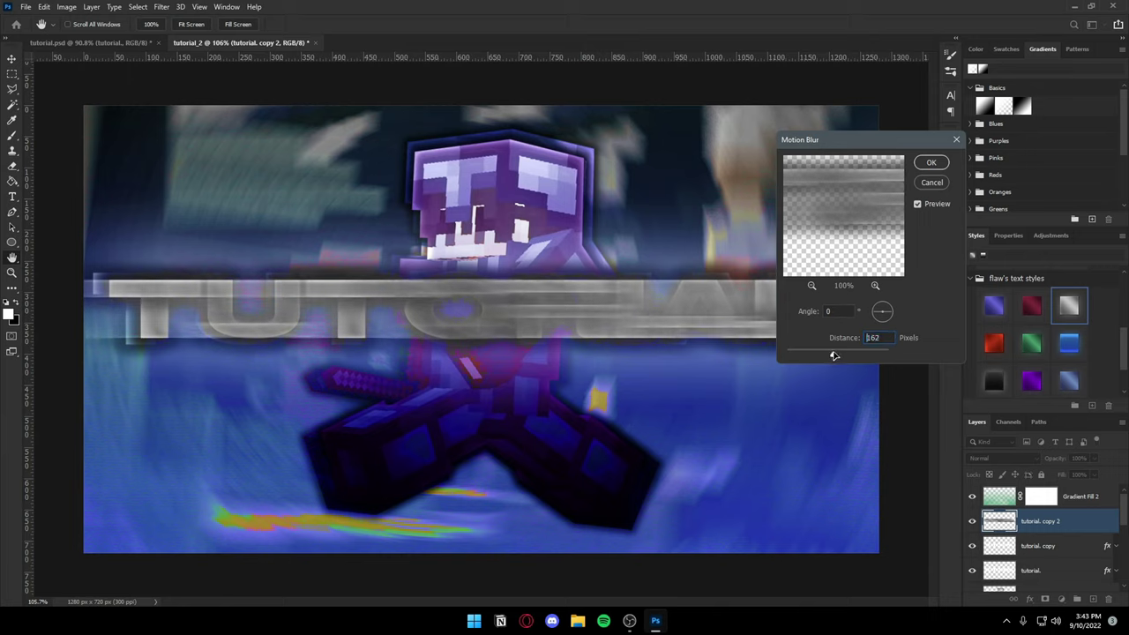
{"action": "left_click", "coordinate": [932, 163]}
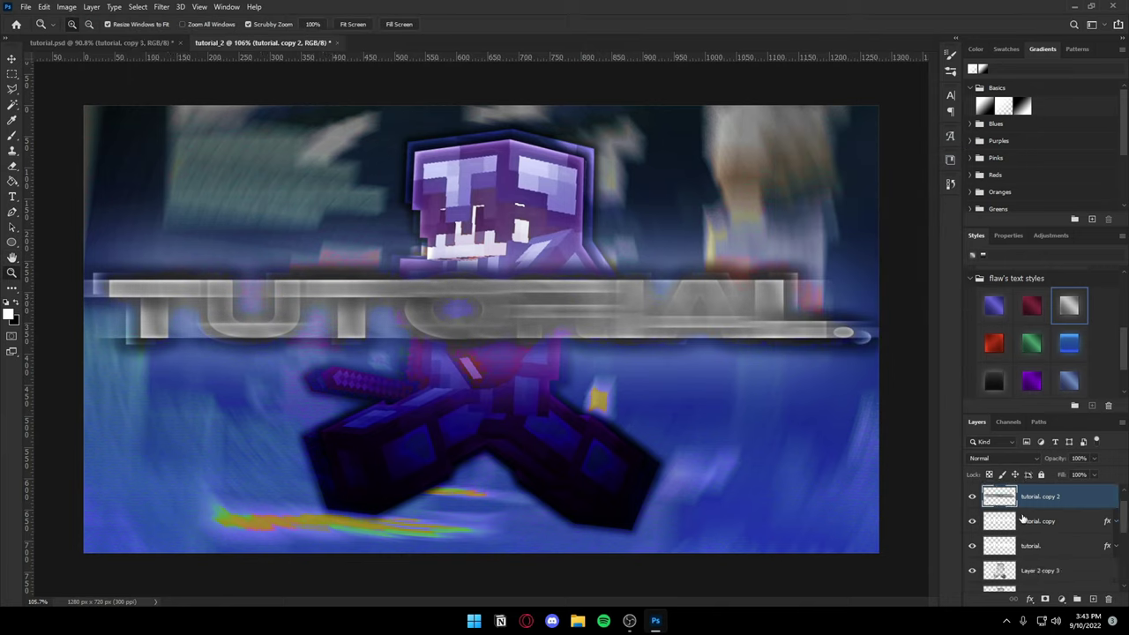
Step: Blend tutorial. copy 2 in Overlay mode at about 50% opacity
{"action": "left_click", "coordinate": [999, 458]}
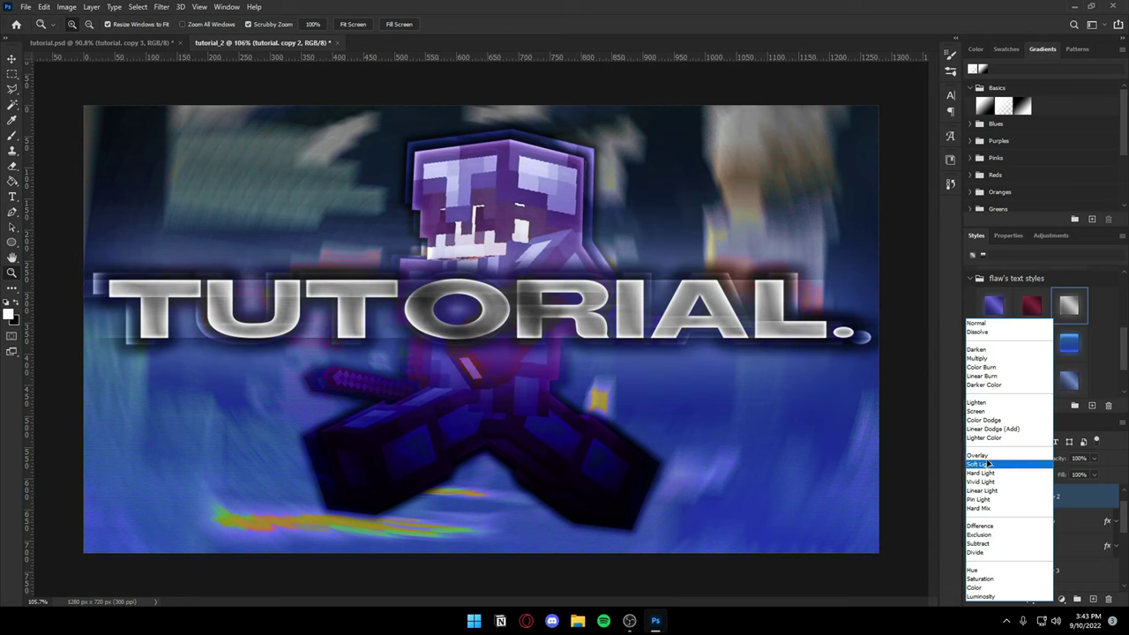
{"action": "left_click", "coordinate": [988, 457]}
{"action": "left_click", "coordinate": [1094, 458]}
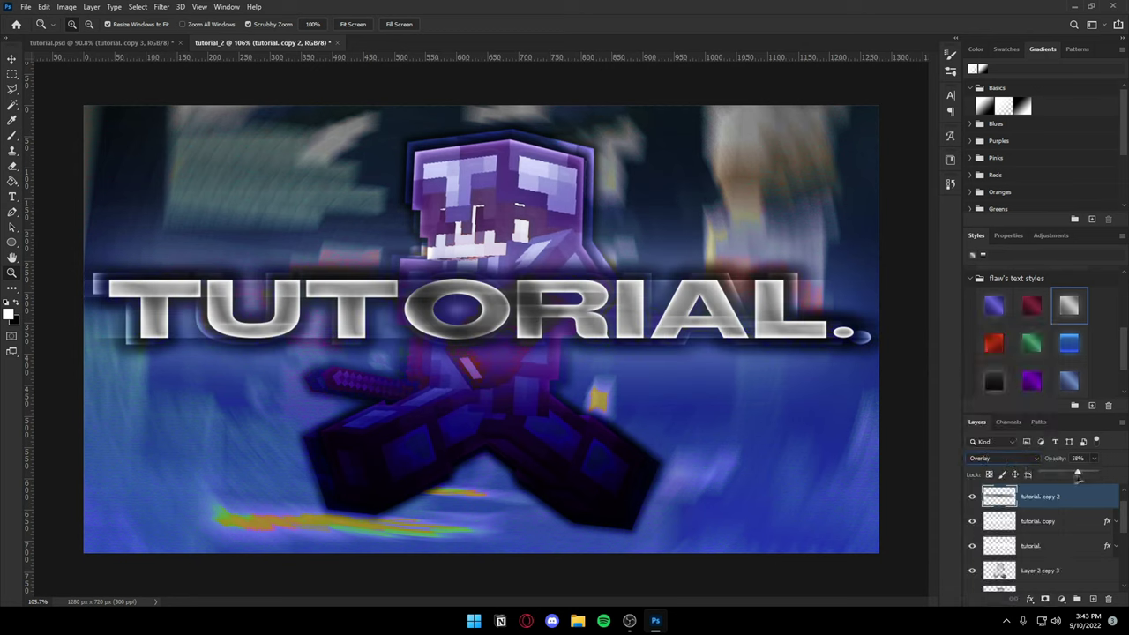
{"action": "left_click_drag", "start_coordinate": [1078, 475], "coordinate": [1063, 474]}
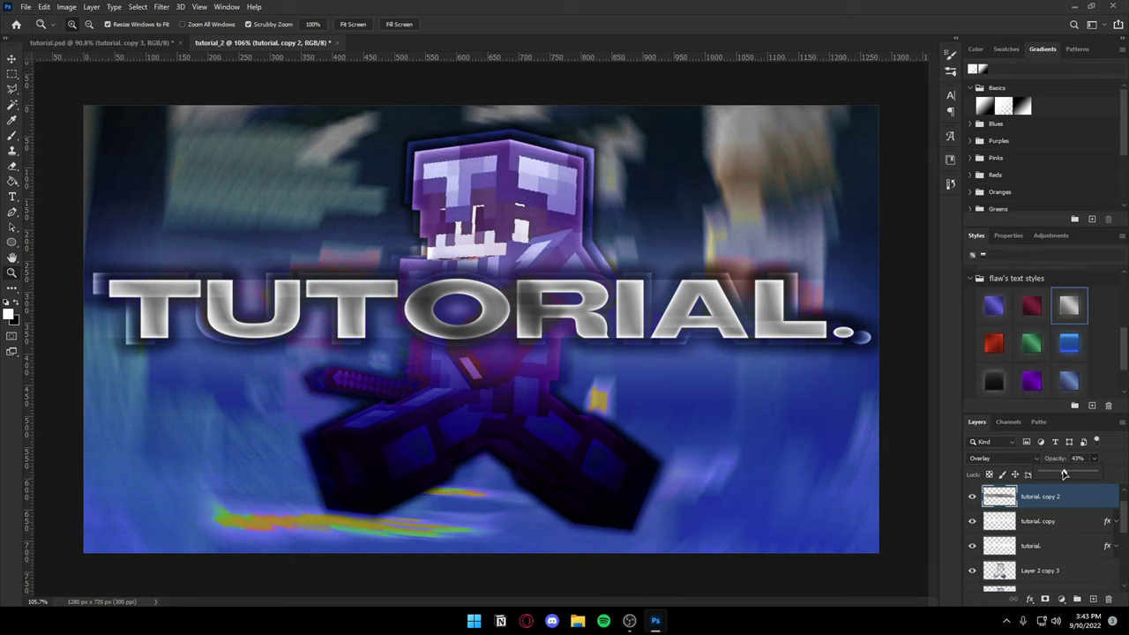
{"action": "left_click", "coordinate": [948, 517]}
{"action": "scroll", "coordinate": [767, 343], "scroll_direction": "down", "scroll_amount": 3}
Step: Move the three TUTORIAL text layers beneath the character layers
{"action": "scroll", "coordinate": [738, 388], "scroll_direction": "up", "scroll_amount": 2}
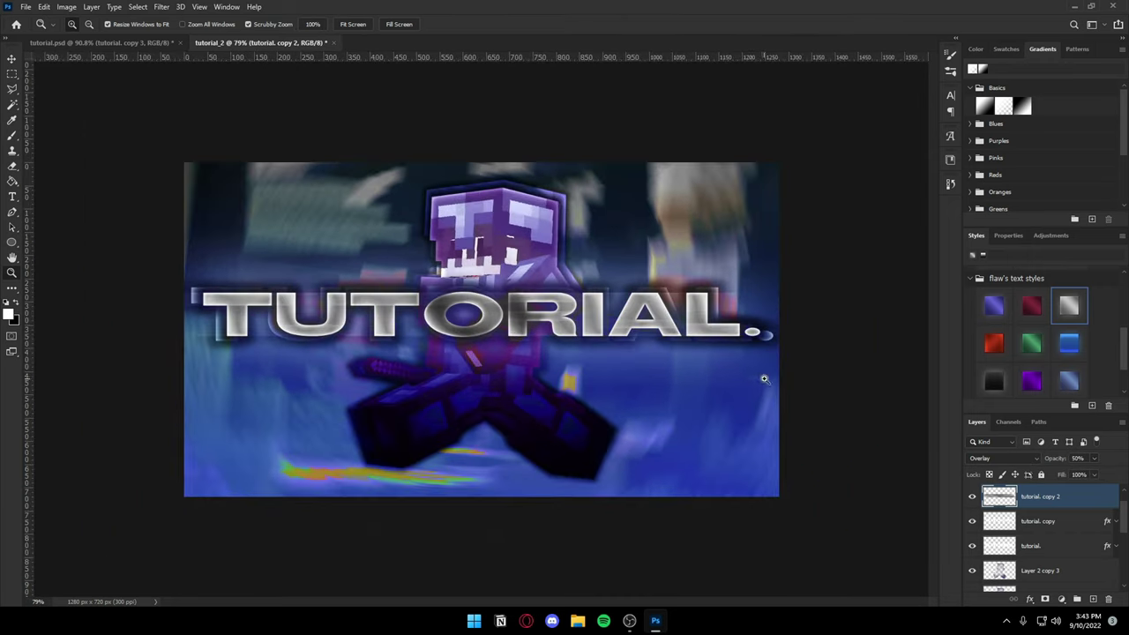
{"action": "scroll", "coordinate": [670, 371], "scroll_direction": "up", "scroll_amount": 2}
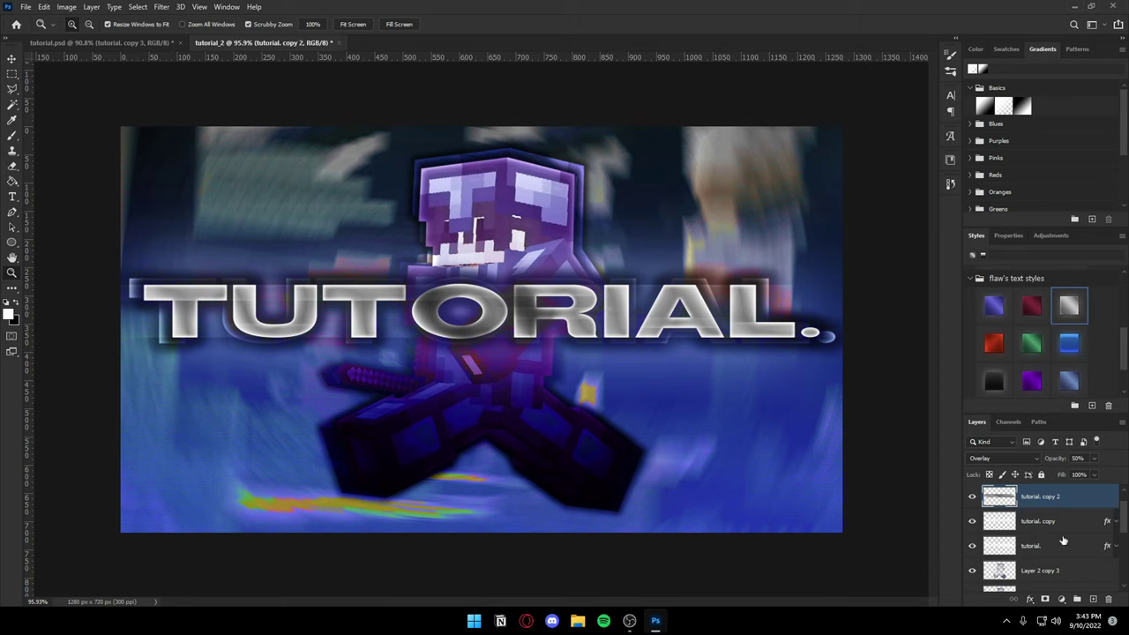
{"action": "left_click", "coordinate": [1058, 551], "text": "shift"}
{"action": "left_click_drag", "start_coordinate": [1068, 548], "coordinate": [1033, 554]}
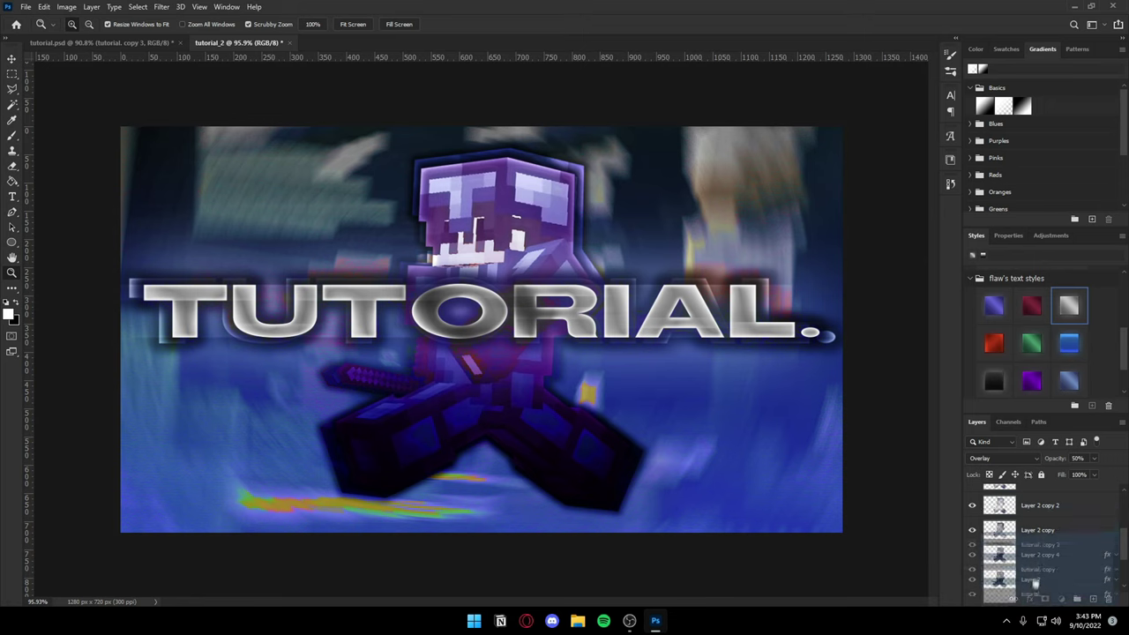
{"action": "left_click_drag", "start_coordinate": [1033, 553], "coordinate": [1036, 568]}
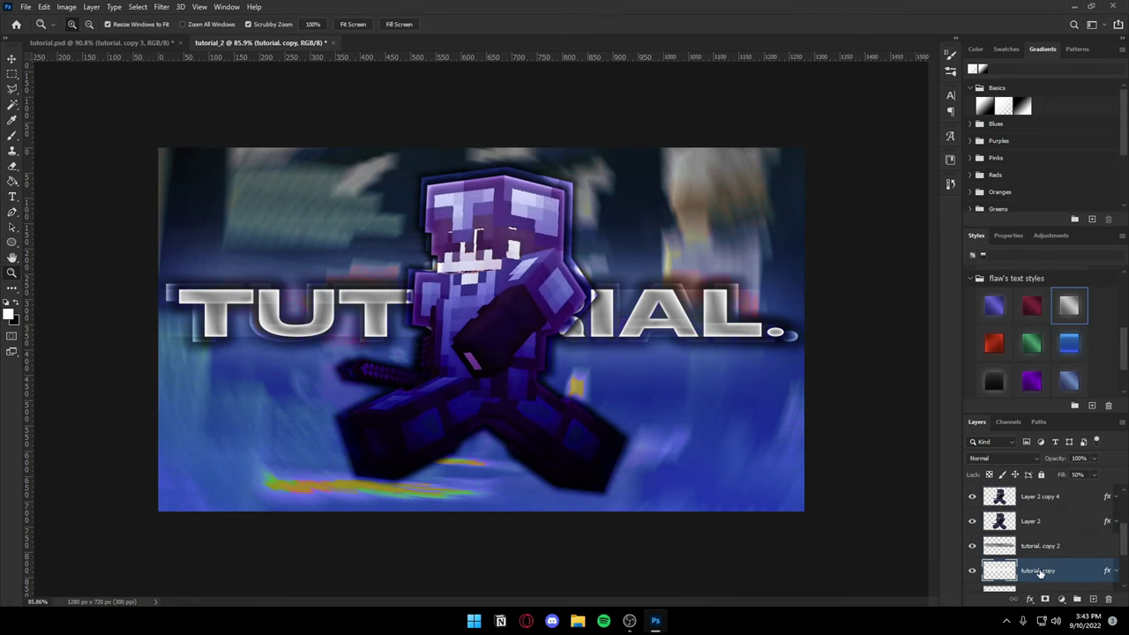
{"action": "scroll", "coordinate": [1039, 572], "scroll_direction": "down", "scroll_amount": 1}
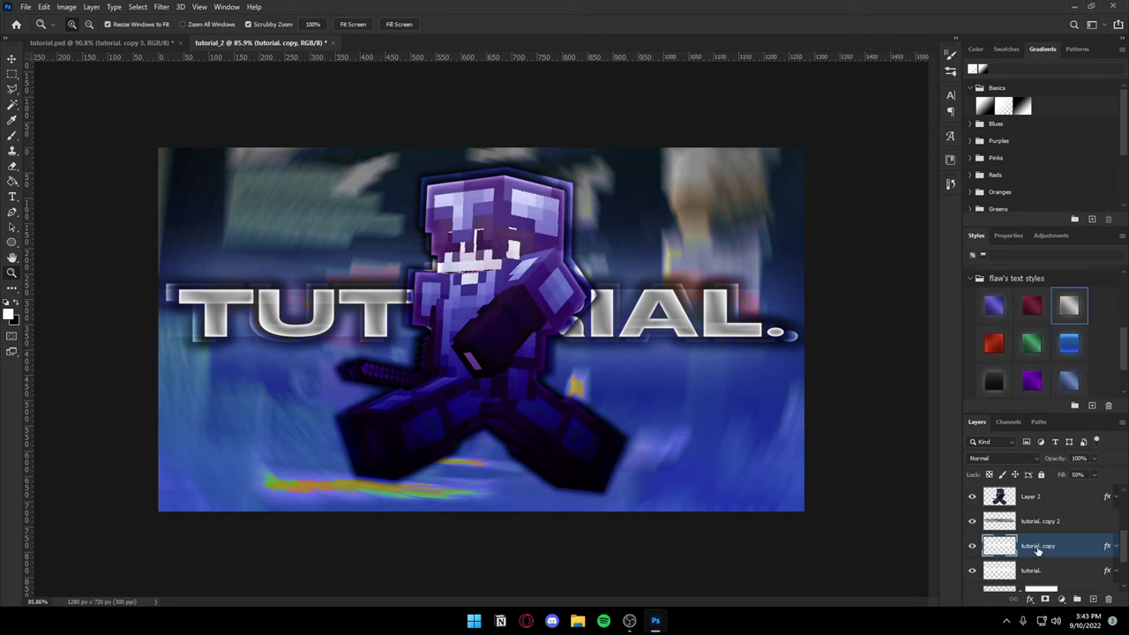
Step: Duplicate tutorial. copy without its layer style, move it above the character, and clip it to Layer 2 copy
{"action": "key", "text": "ctrl+j"}
{"action": "right_click", "coordinate": [1037, 547]}
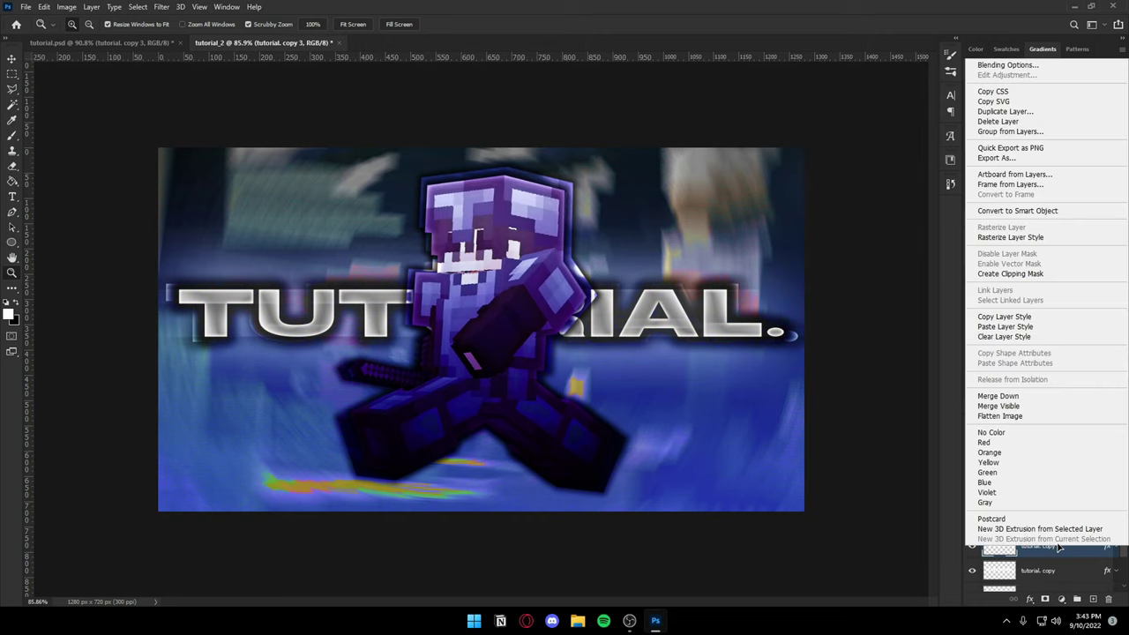
{"action": "left_click", "coordinate": [1005, 336]}
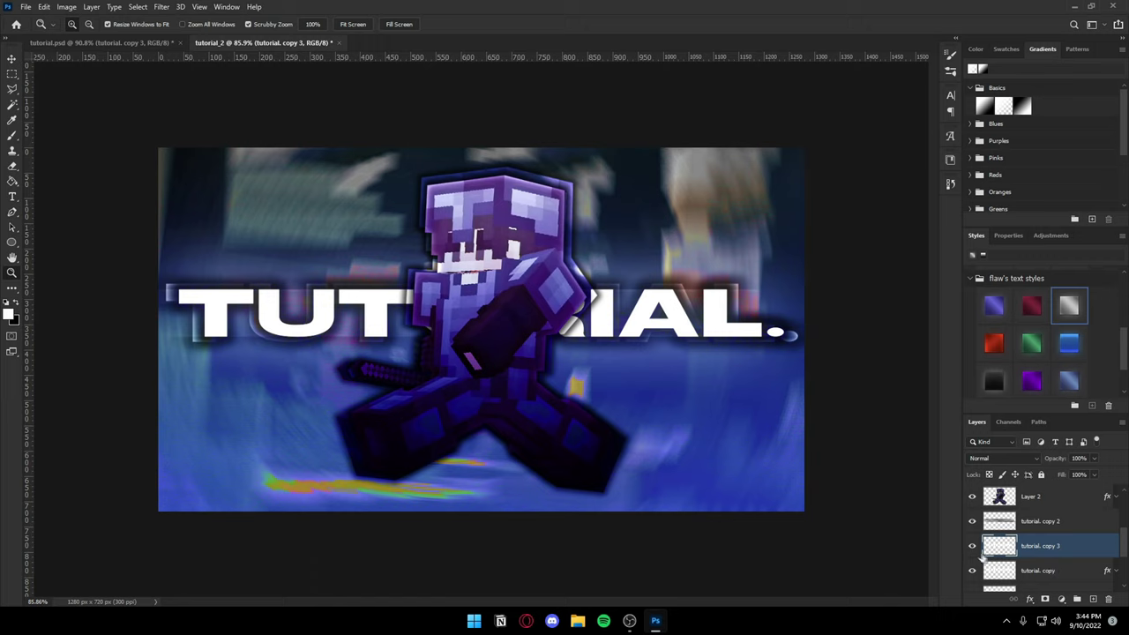
{"action": "scroll", "coordinate": [1013, 547], "scroll_direction": "up", "scroll_amount": 1}
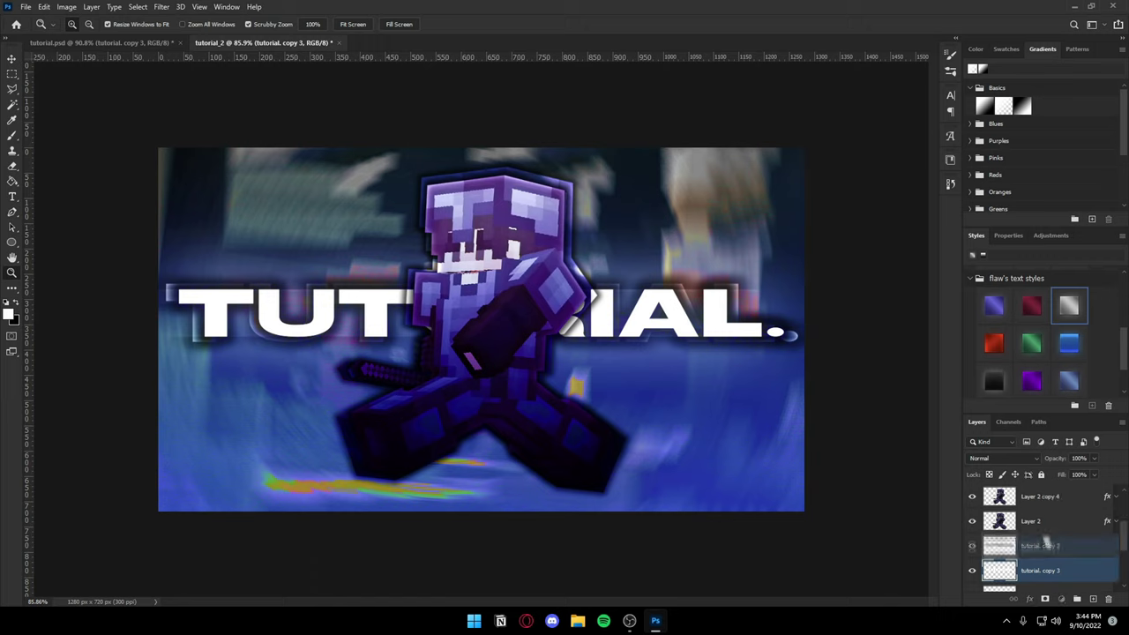
{"action": "left_click_drag", "start_coordinate": [1046, 542], "coordinate": [1066, 562]}
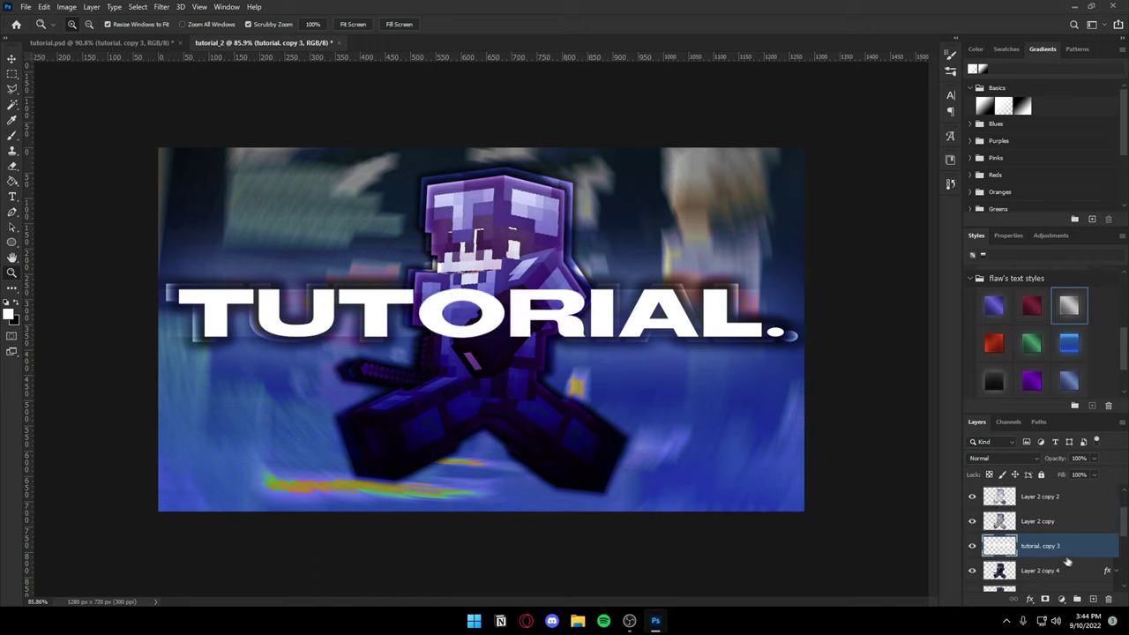
{"action": "scroll", "coordinate": [1041, 545], "scroll_direction": "down", "scroll_amount": 1}
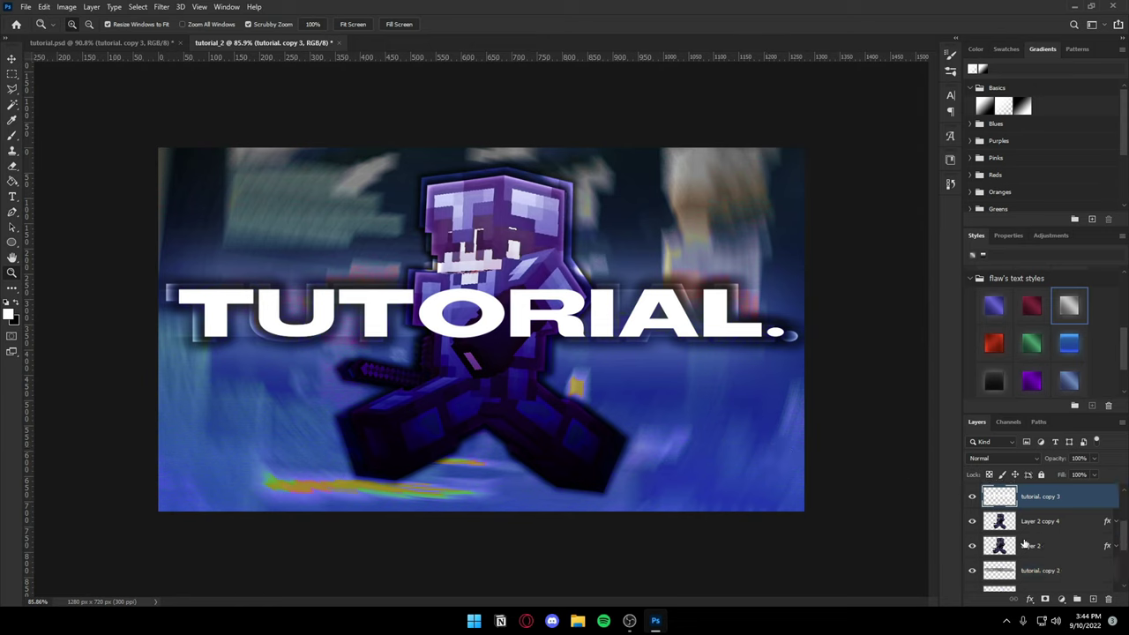
{"action": "right_click", "coordinate": [1048, 521]}
{"action": "left_click", "coordinate": [1001, 247]}
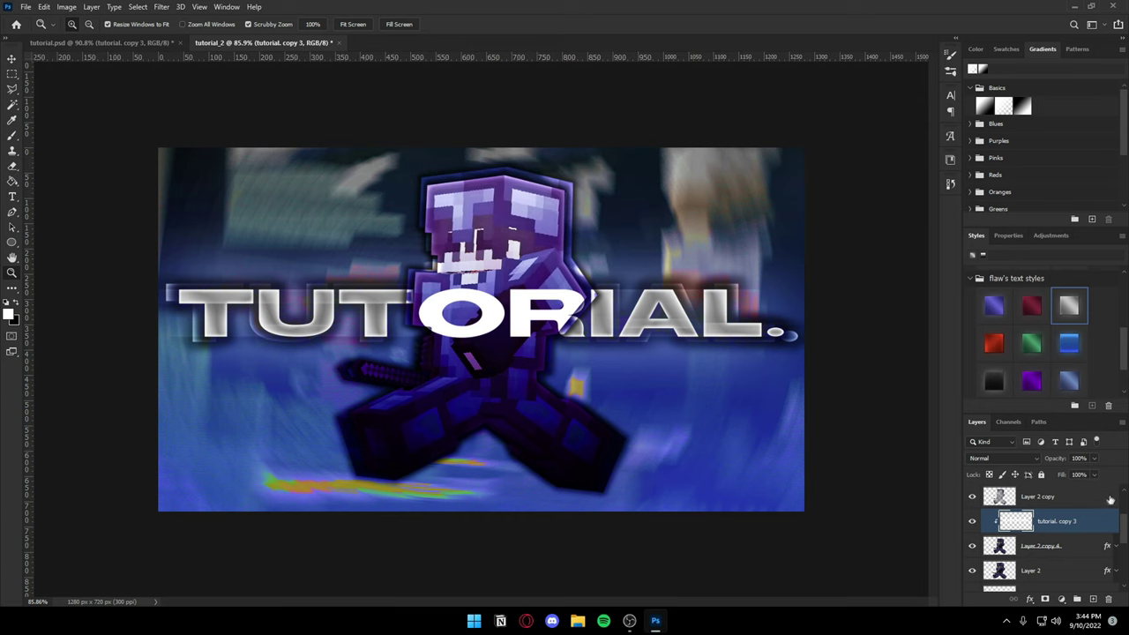
Step: Add a 3 px white Stroke to the clipped tutorial. copy 3 text
{"action": "right_click", "coordinate": [1046, 520]}
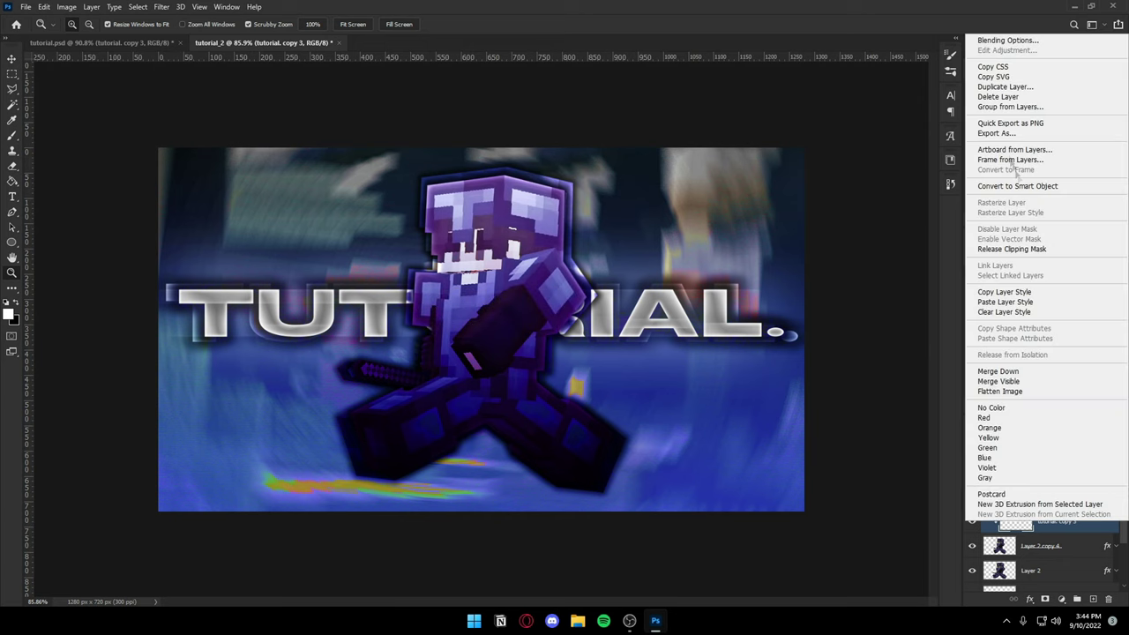
{"action": "left_click", "coordinate": [990, 40]}
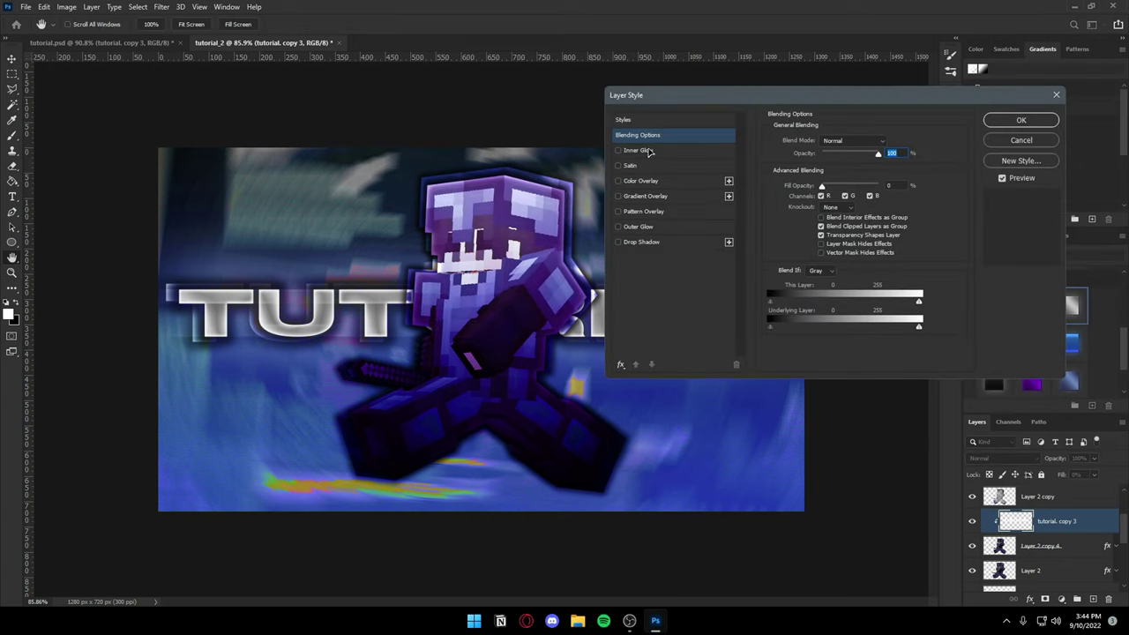
{"action": "left_click", "coordinate": [621, 365]}
{"action": "left_click", "coordinate": [633, 195]}
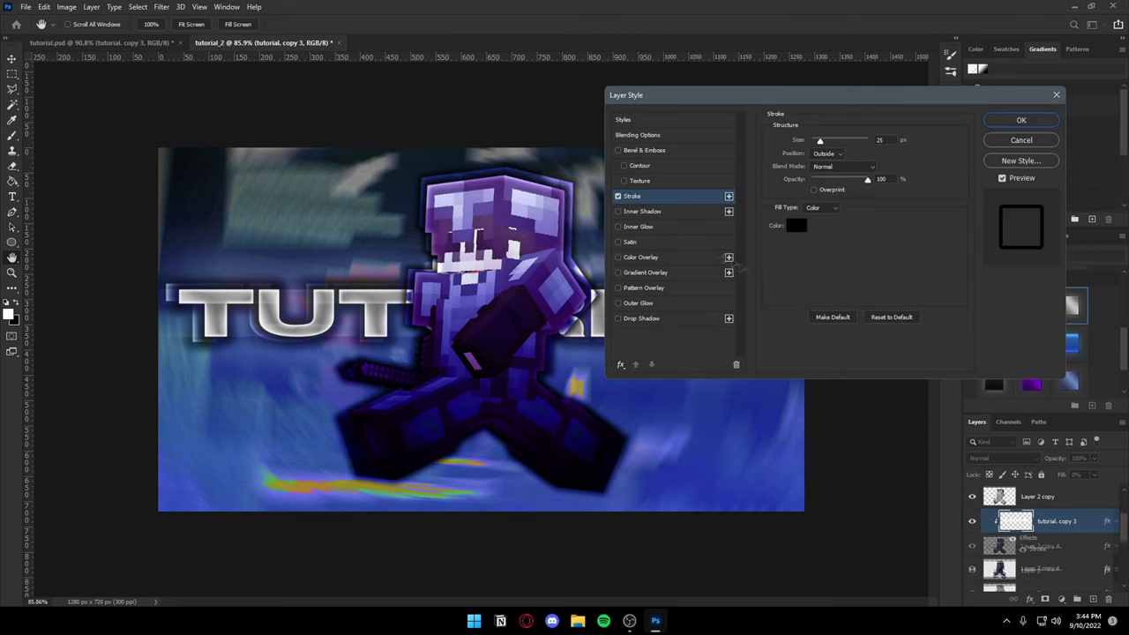
{"action": "left_click", "coordinate": [795, 225]}
{"action": "left_click", "coordinate": [807, 245]}
{"action": "left_click", "coordinate": [1065, 240]}
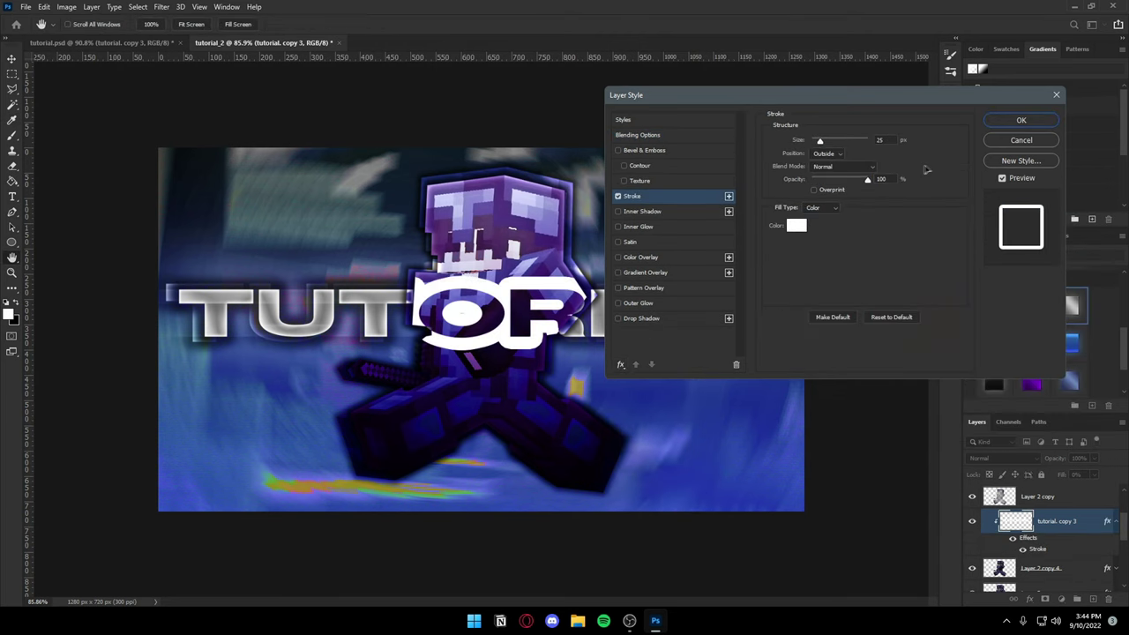
{"action": "type", "text": "3"}
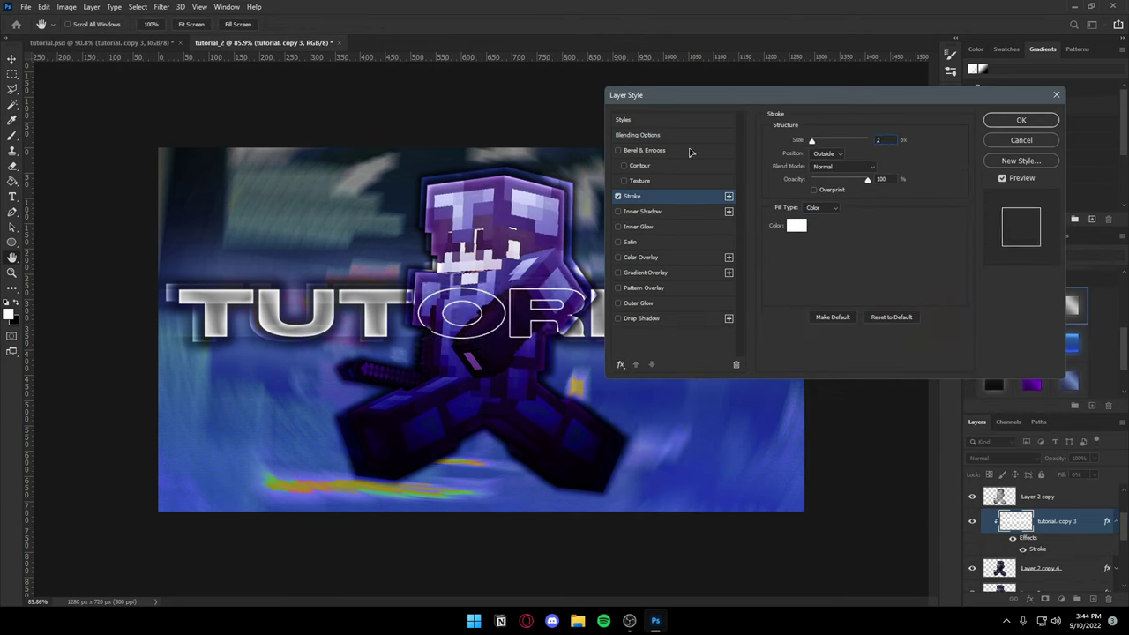
{"action": "type", "text": "1"}
{"action": "key", "text": "Down"}
{"action": "key", "text": "Up"}
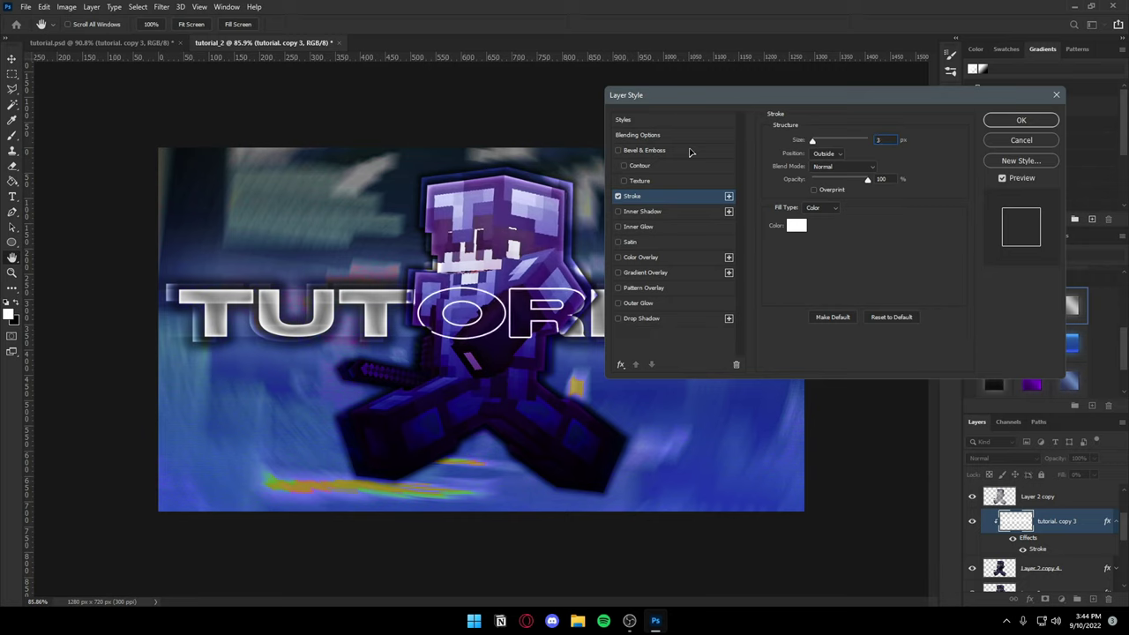
{"action": "left_click", "coordinate": [1022, 122]}
Step: Zoom in to inspect the outlined letters, then adjust the clipped text layer from its context menu
{"action": "key", "text": "z"}
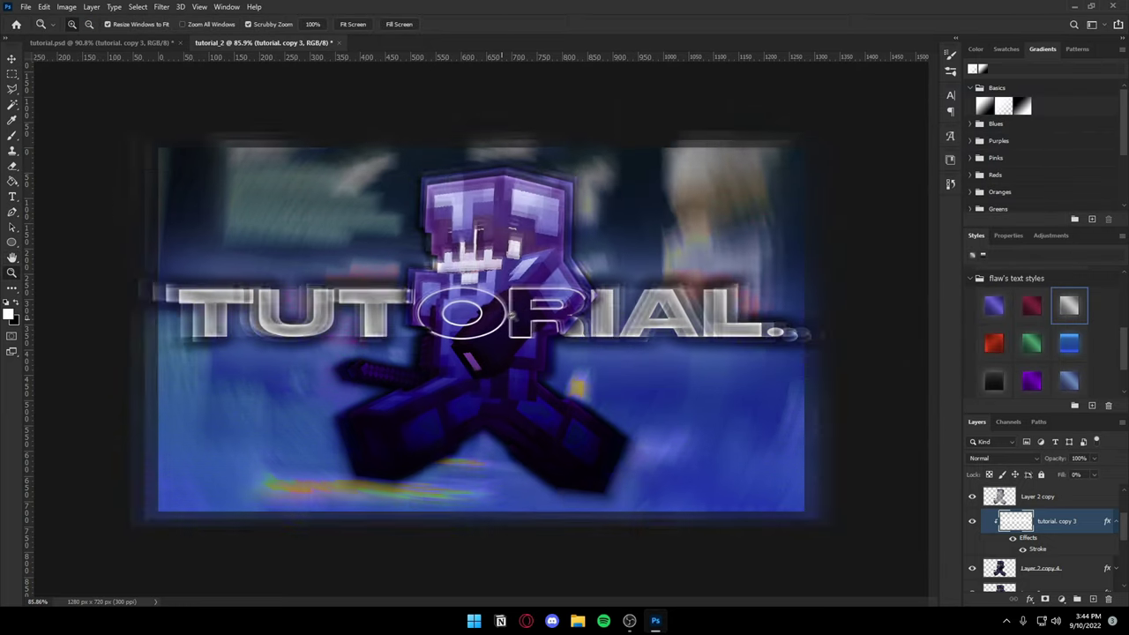
{"action": "mouse_move", "coordinate": [559, 285]}
{"action": "left_mouse_down"}
{"action": "mouse_move", "coordinate": [484, 292]}
{"action": "mouse_move", "coordinate": [600, 313]}
{"action": "left_mouse_up"}
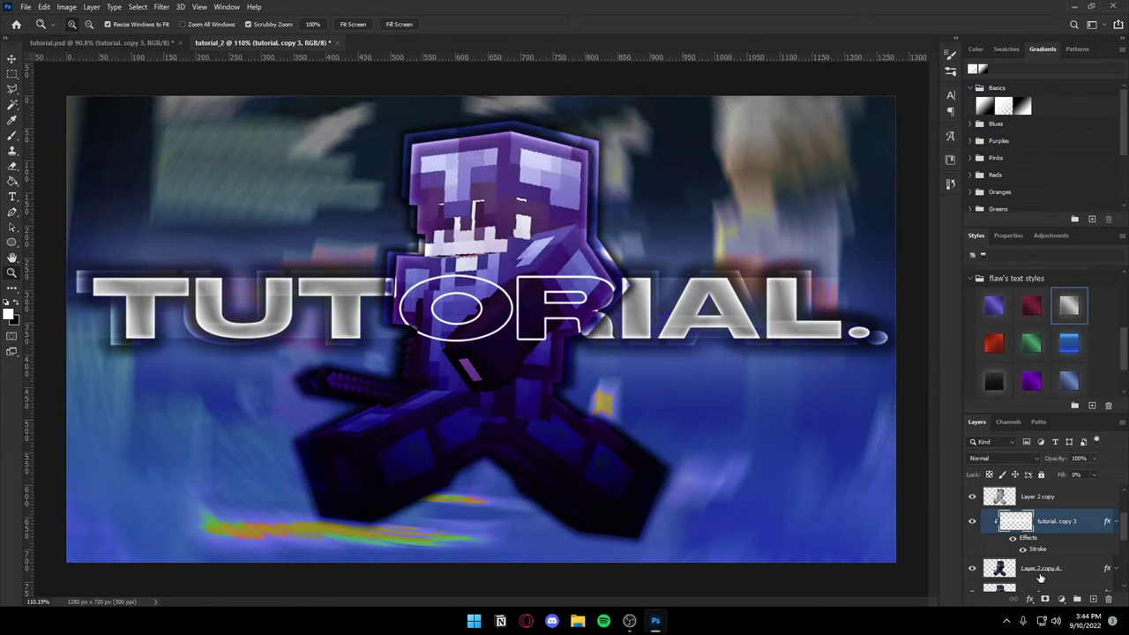
{"action": "right_click", "coordinate": [1039, 571]}
{"action": "left_click", "coordinate": [1012, 218]}
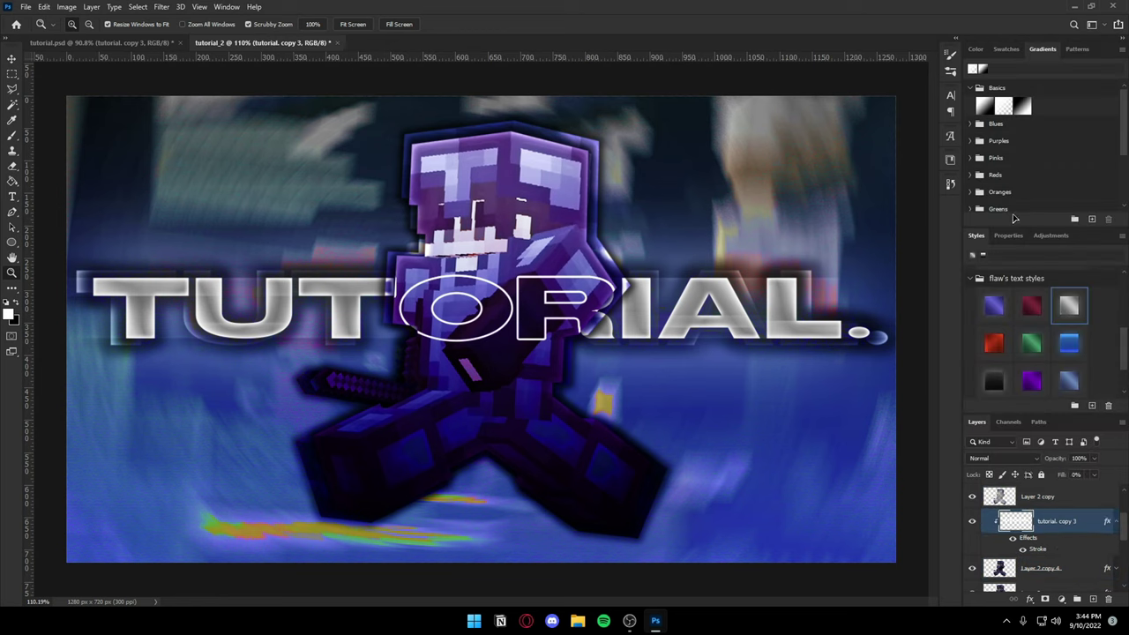
Step: Give the tutorial. copy 3 text layer a Drop Shadow at 38% opacity and 10 px size
{"action": "right_click", "coordinate": [1051, 527]}
{"action": "left_click", "coordinate": [1014, 89]}
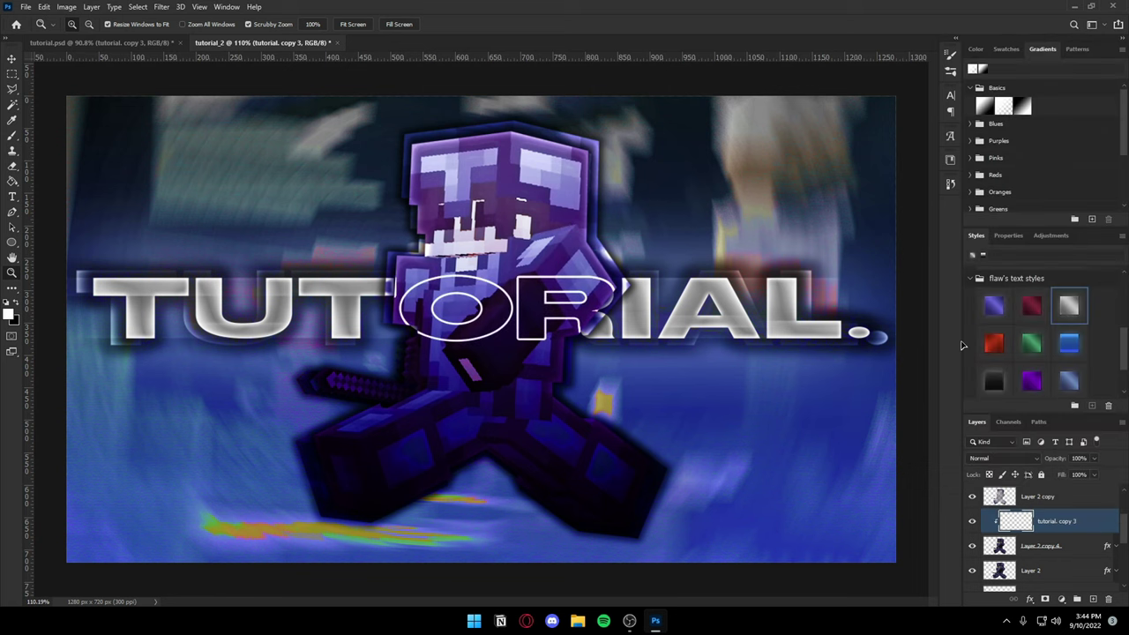
{"action": "left_click", "coordinate": [641, 319]}
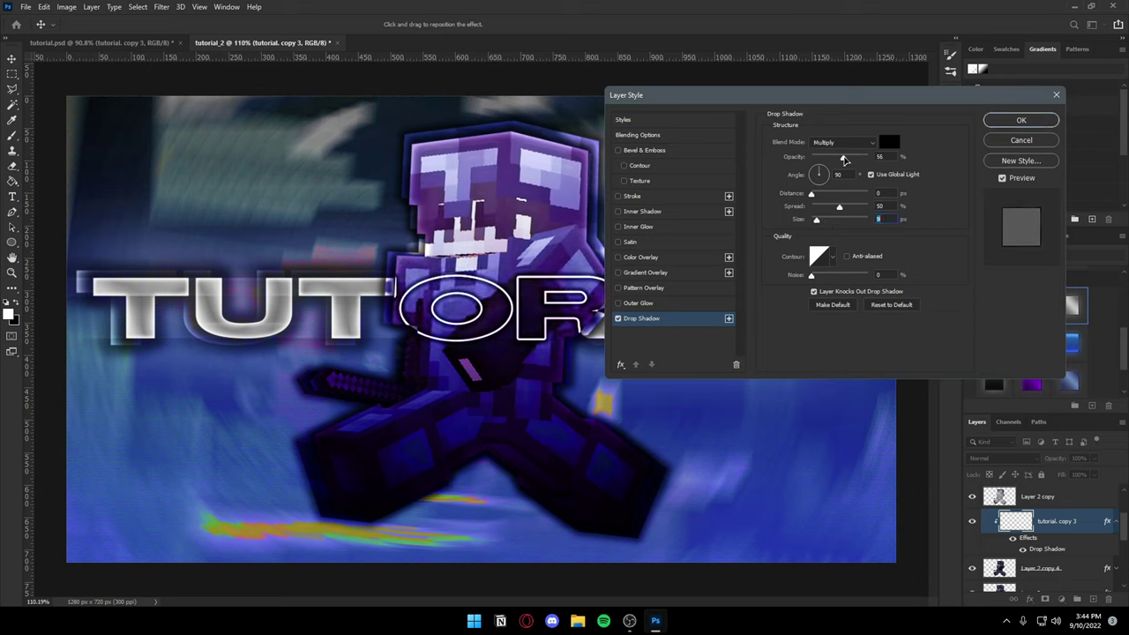
{"action": "left_click_drag", "start_coordinate": [863, 157], "coordinate": [834, 158]}
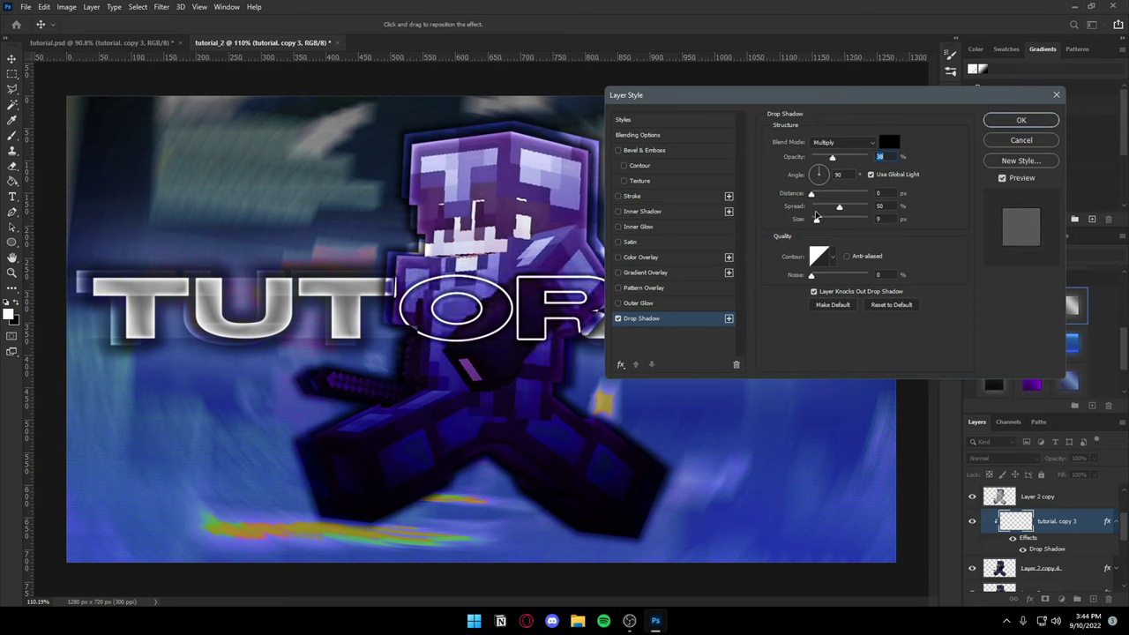
{"action": "left_click_drag", "start_coordinate": [816, 219], "coordinate": [818, 222]}
{"action": "left_click_drag", "start_coordinate": [831, 159], "coordinate": [836, 159]}
{"action": "left_click", "coordinate": [1021, 120]}
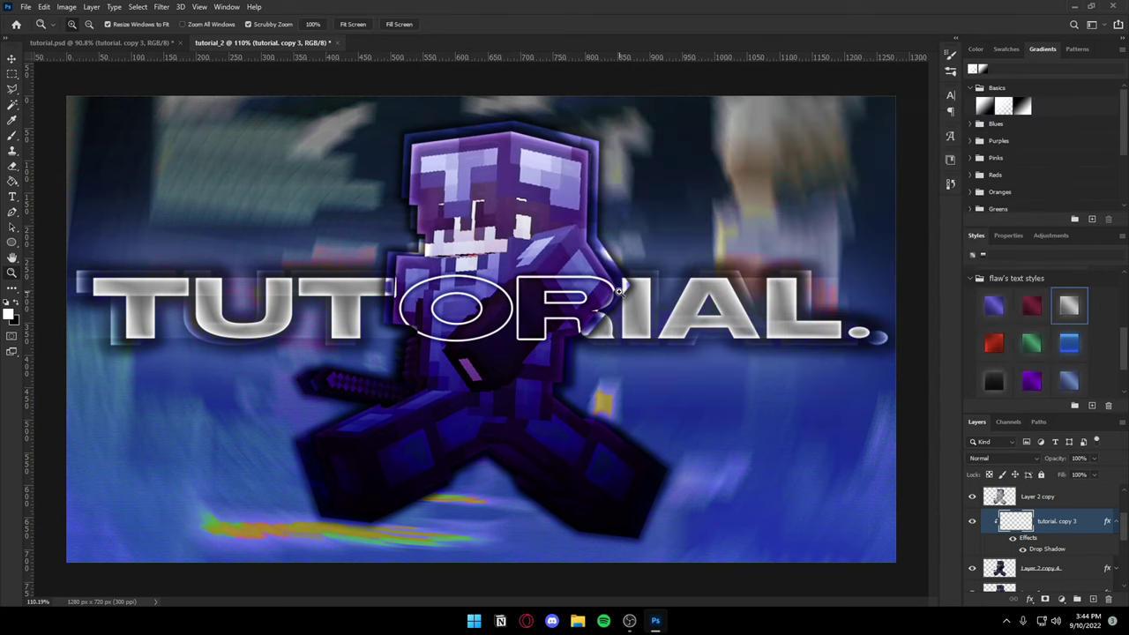
Step: Zoom out to the whole thumbnail and select the Gradient Fill 2 layer
{"action": "key", "text": "z"}
{"action": "mouse_move", "coordinate": [617, 306]}
{"action": "left_mouse_down"}
{"action": "mouse_move", "coordinate": [553, 305]}
{"action": "mouse_move", "coordinate": [597, 292]}
{"action": "mouse_move", "coordinate": [408, 361]}
{"action": "left_mouse_up"}
{"action": "scroll", "coordinate": [1044, 538], "scroll_direction": "down", "scroll_amount": 3}
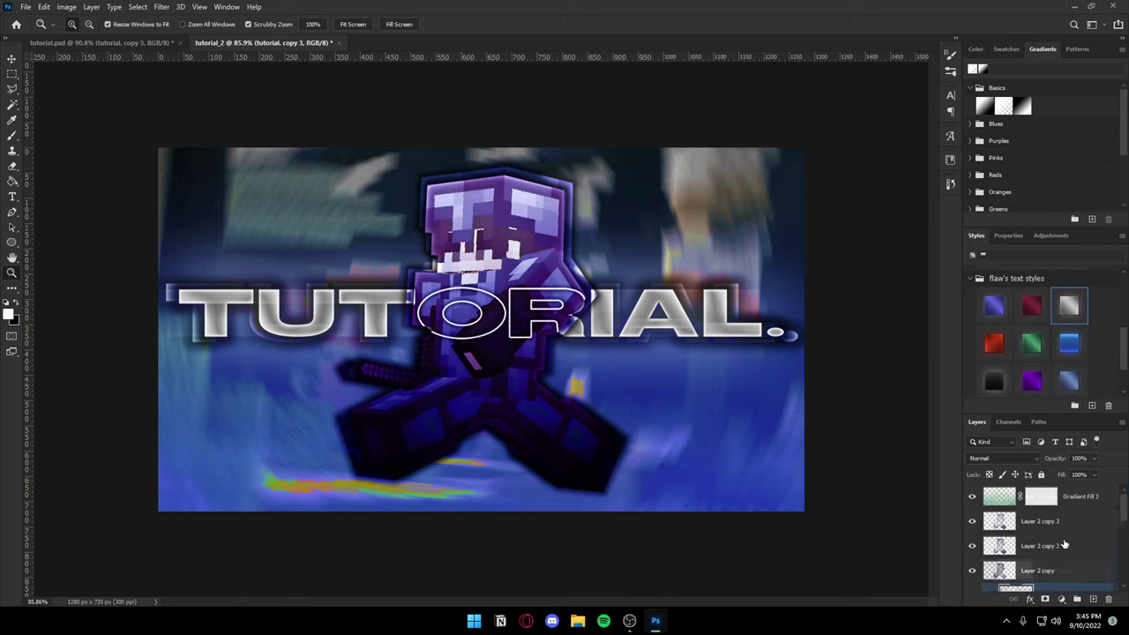
{"action": "left_click", "coordinate": [1049, 498]}
Step: Zoom the canvas out further and switch to the tutorial.psd document
{"action": "scroll", "coordinate": [1053, 565], "scroll_direction": "down", "scroll_amount": 2}
{"action": "scroll", "coordinate": [1052, 565], "scroll_direction": "down", "scroll_amount": 2}
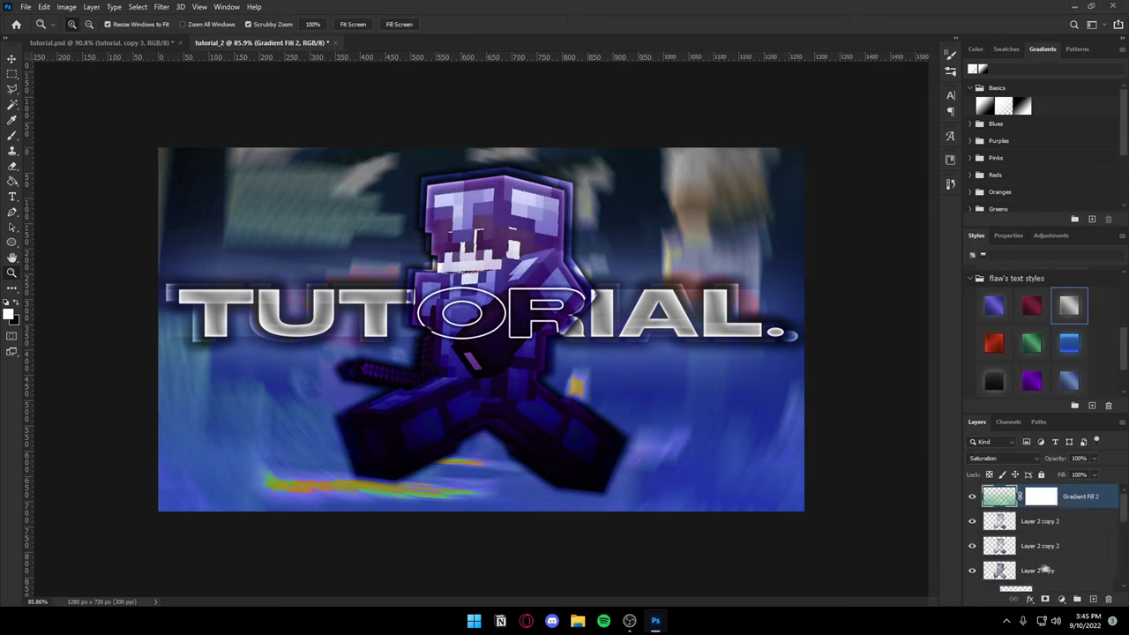
{"action": "scroll", "coordinate": [1053, 566], "scroll_direction": "up", "scroll_amount": 2}
{"action": "scroll", "coordinate": [1053, 566], "scroll_direction": "down", "scroll_amount": 2}
{"action": "left_click_drag", "start_coordinate": [493, 267], "coordinate": [476, 268]}
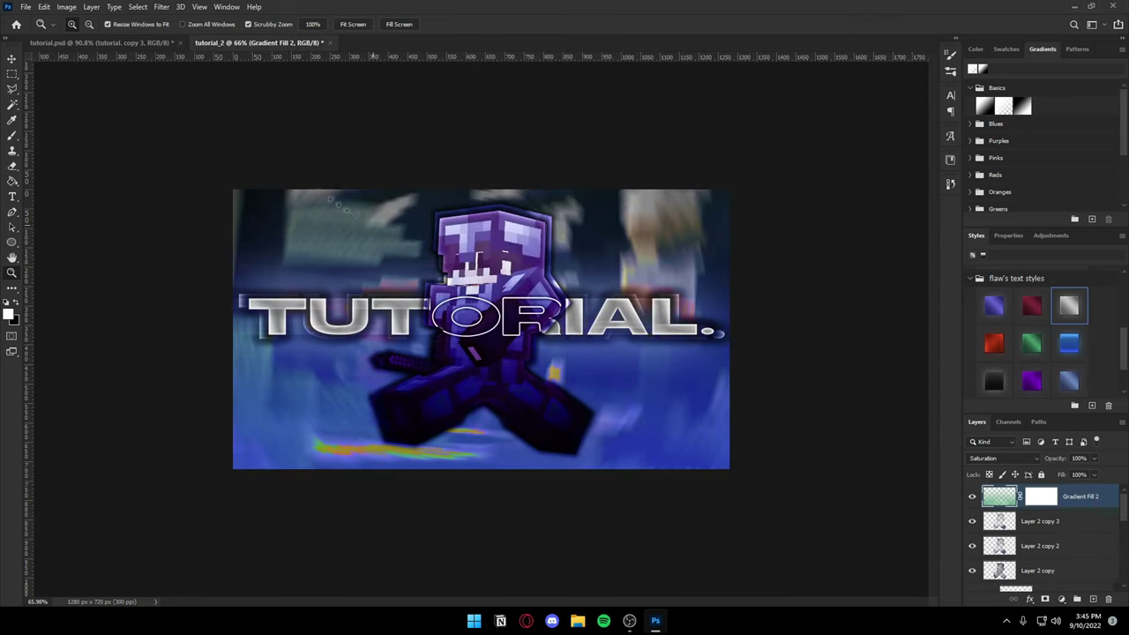
{"action": "left_click", "coordinate": [114, 42]}
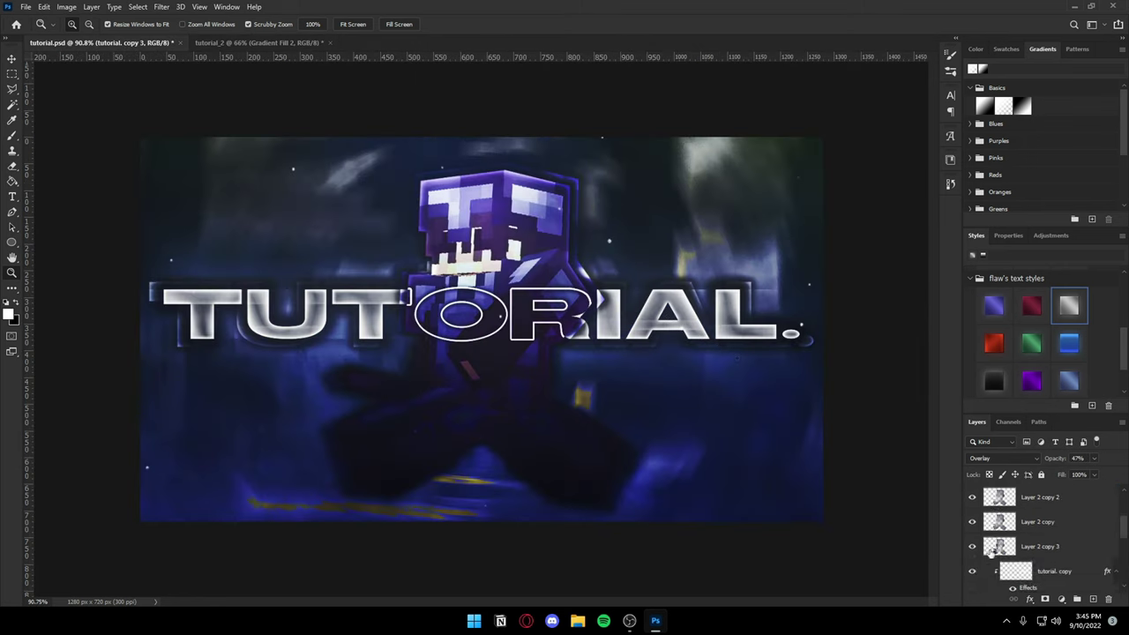
Step: Drag the CC2 and CC groups from tutorial.psd onto the tutorial_2 canvas
{"action": "left_click", "coordinate": [1030, 494]}
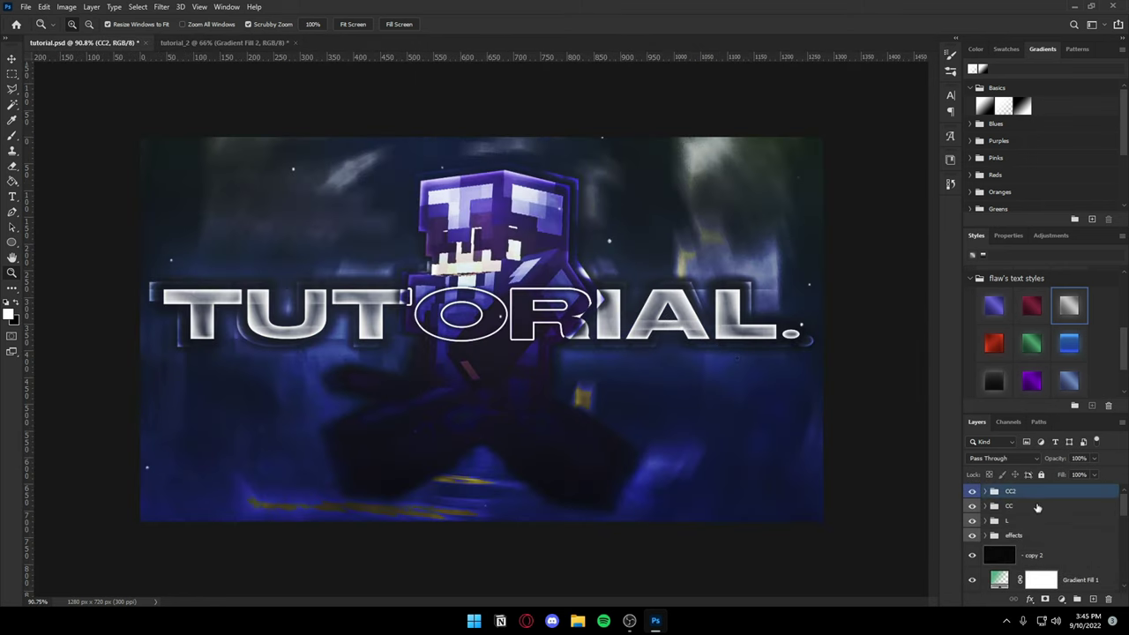
{"action": "left_click", "coordinate": [1037, 507], "text": "shift"}
{"action": "left_click_drag", "start_coordinate": [1036, 494], "coordinate": [1020, 493]}
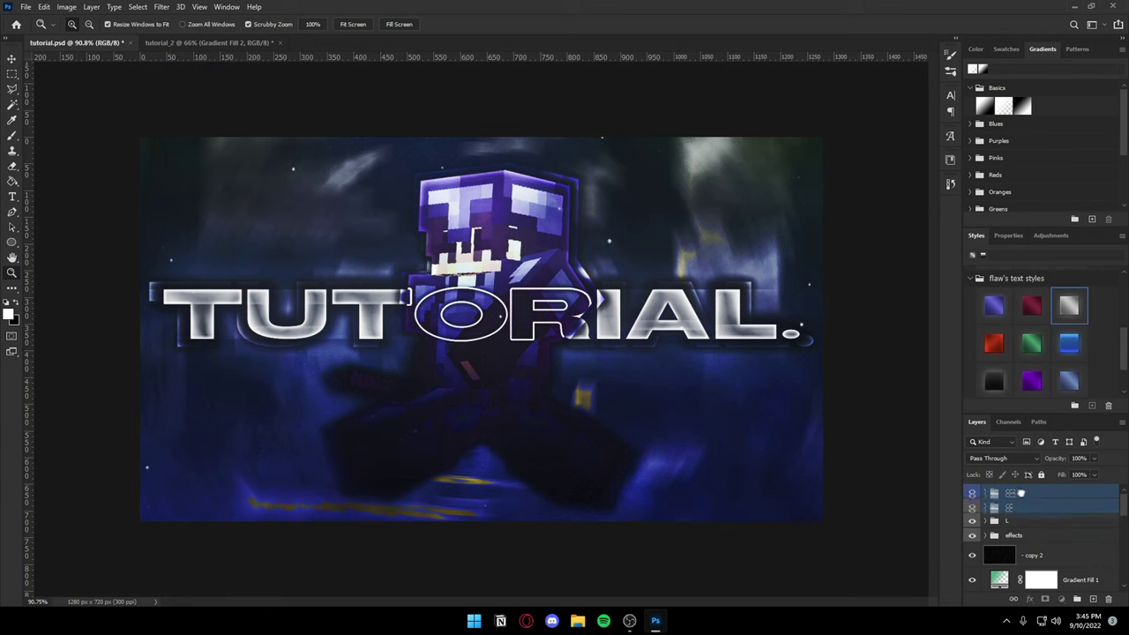
{"action": "mouse_move", "coordinate": [214, 23]}
{"action": "left_mouse_down"}
{"action": "mouse_move", "coordinate": [957, 537]}
{"action": "mouse_move", "coordinate": [438, 326]}
{"action": "mouse_move", "coordinate": [469, 338]}
{"action": "left_mouse_up"}
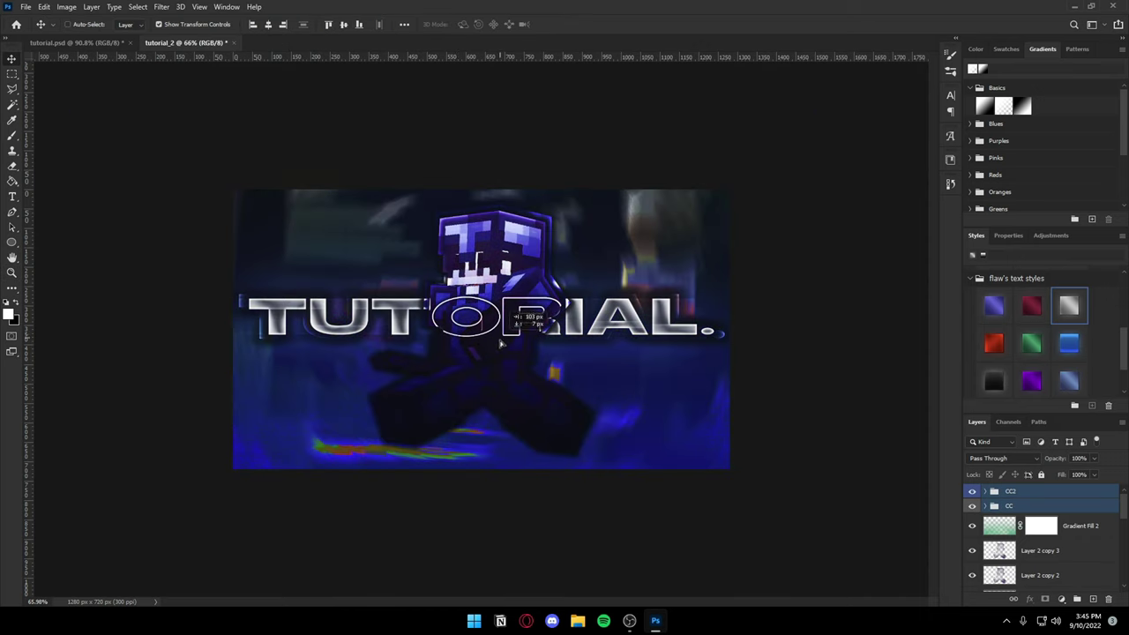
{"action": "left_click_drag", "start_coordinate": [498, 364], "coordinate": [497, 399]}
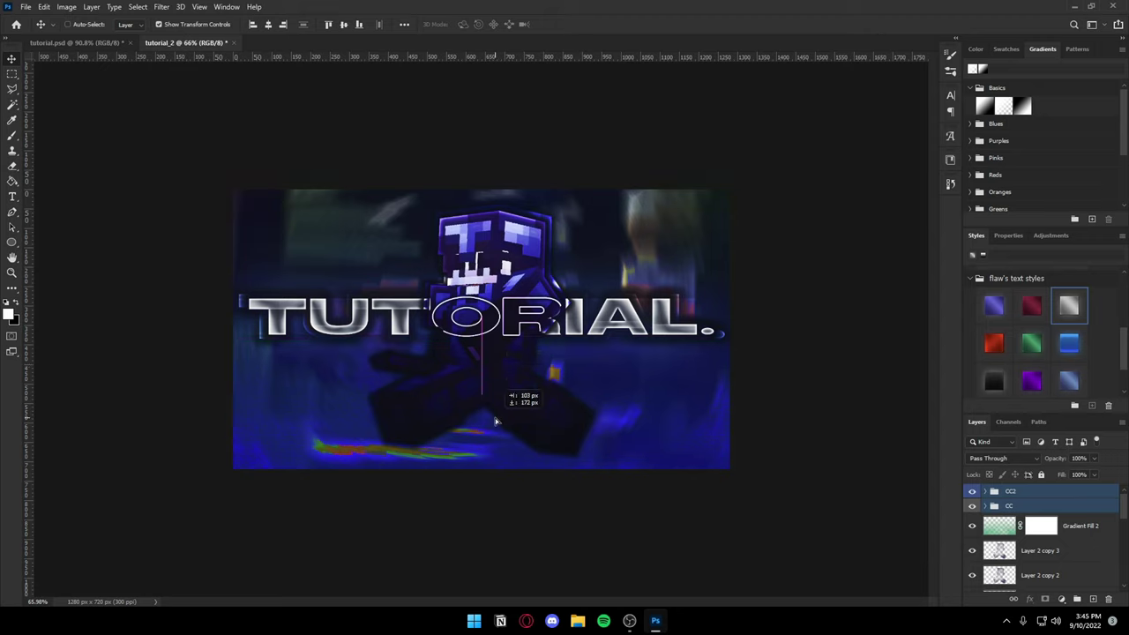
{"action": "left_click_drag", "start_coordinate": [496, 403], "coordinate": [499, 421]}
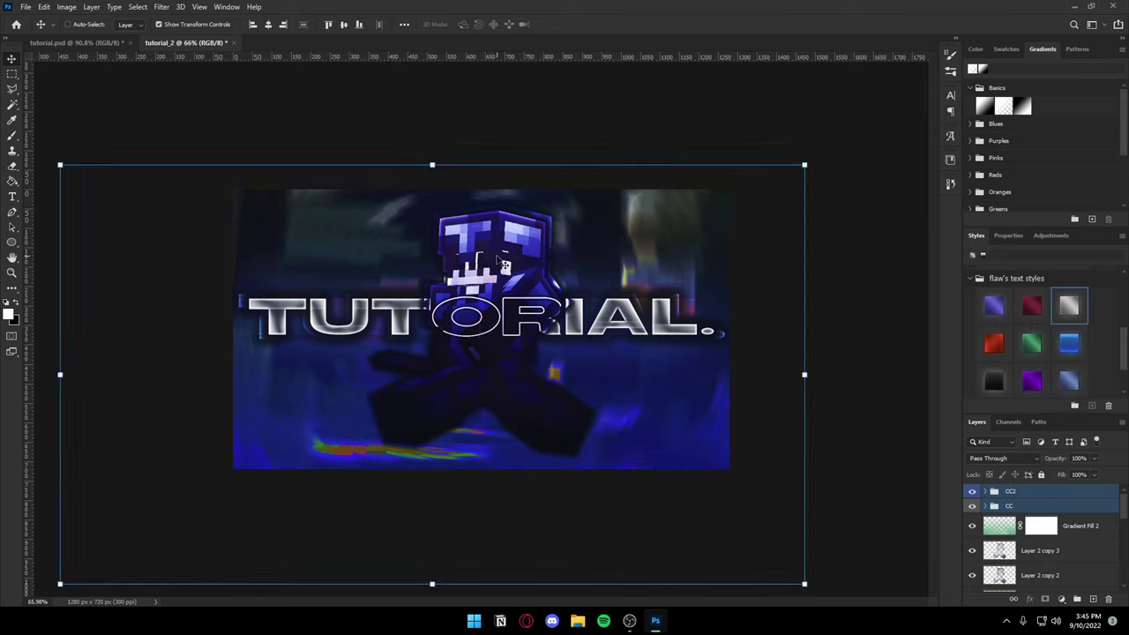
Step: Inspect the copied CC group's adjustments in tutorial_2, then zoom out
{"action": "key", "text": "z"}
{"action": "left_click", "coordinate": [1028, 510]}
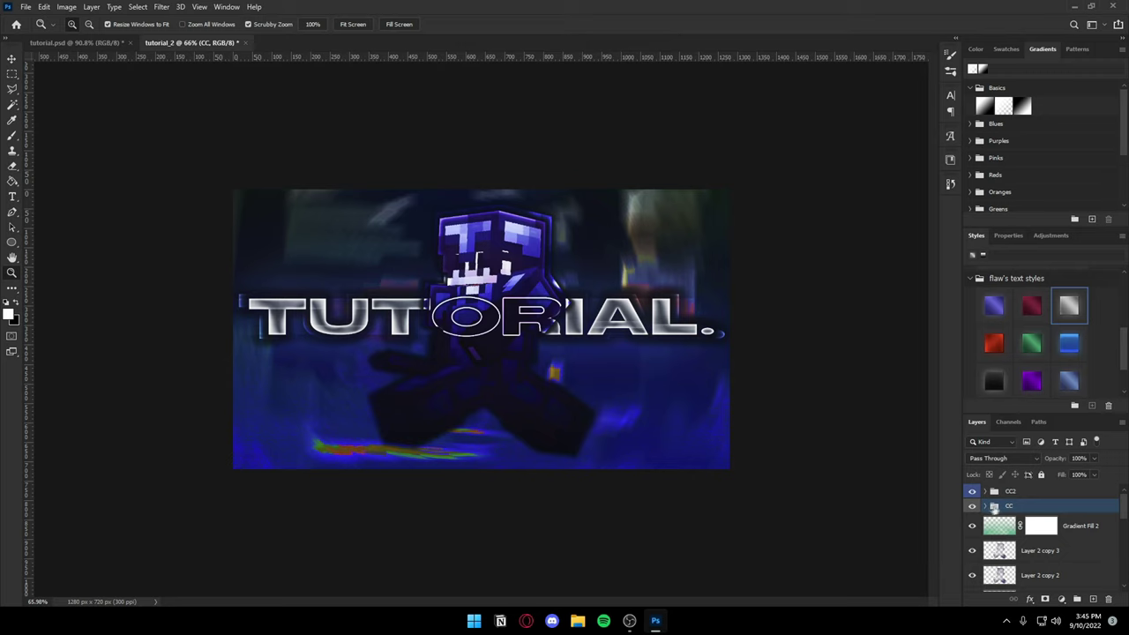
{"action": "left_click", "coordinate": [986, 505]}
{"action": "scroll", "coordinate": [1064, 533], "scroll_direction": "down", "scroll_amount": 1}
{"action": "scroll", "coordinate": [1065, 533], "scroll_direction": "up", "scroll_amount": 2}
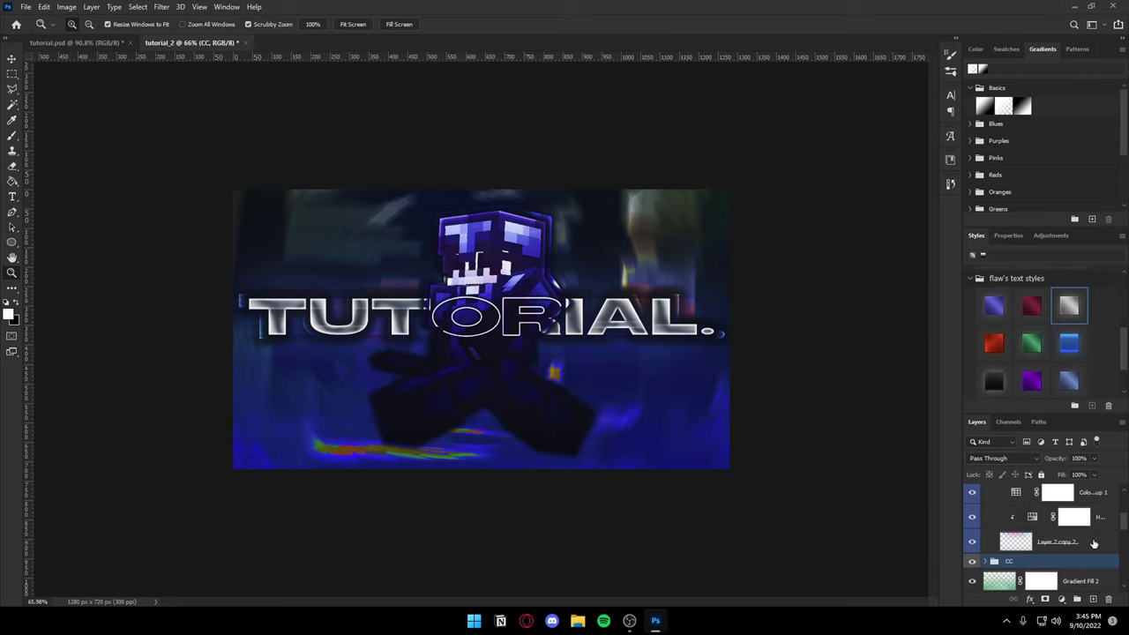
{"action": "left_click", "coordinate": [984, 545]}
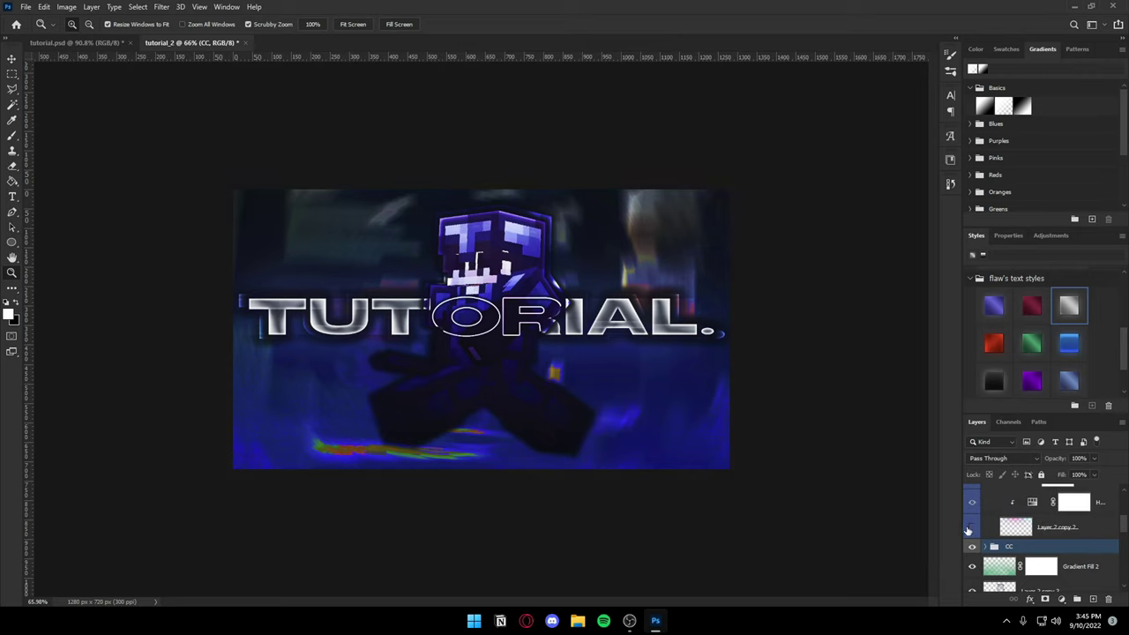
{"action": "mouse_move", "coordinate": [696, 353]}
{"action": "left_mouse_down"}
{"action": "mouse_move", "coordinate": [647, 355]}
{"action": "mouse_move", "coordinate": [703, 348]}
{"action": "left_mouse_up"}
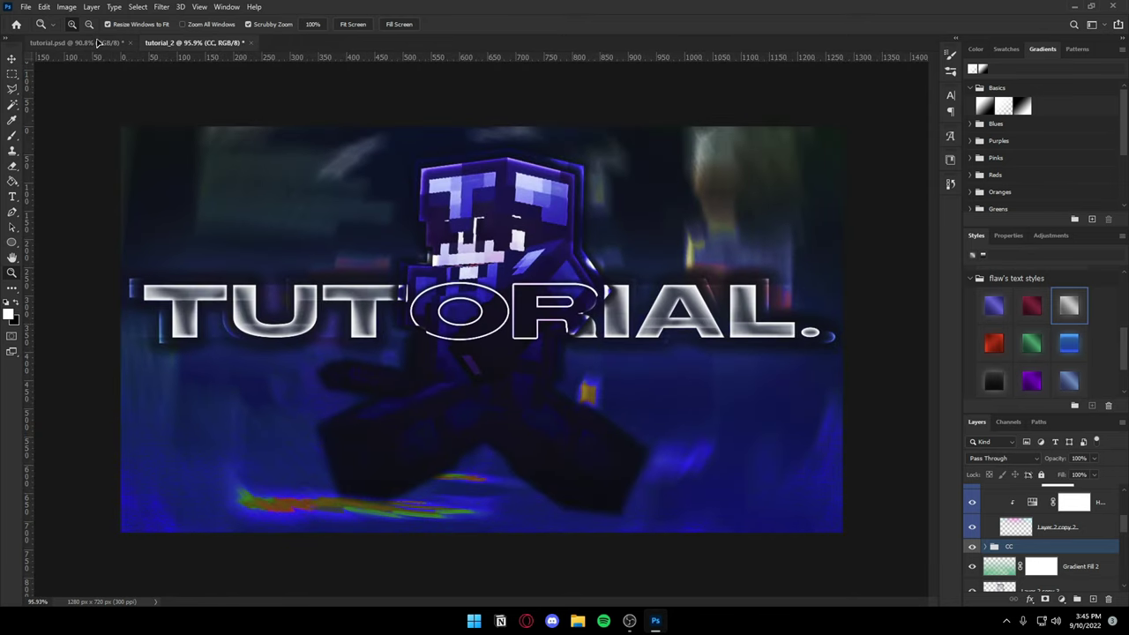
Step: Return to tutorial.psd and select its L group
{"action": "left_click", "coordinate": [88, 42]}
{"action": "left_click", "coordinate": [194, 42]}
{"action": "left_click", "coordinate": [89, 43]}
{"action": "scroll", "coordinate": [1027, 529], "scroll_direction": "up", "scroll_amount": 3}
{"action": "scroll", "coordinate": [1027, 529], "scroll_direction": "up", "scroll_amount": 2}
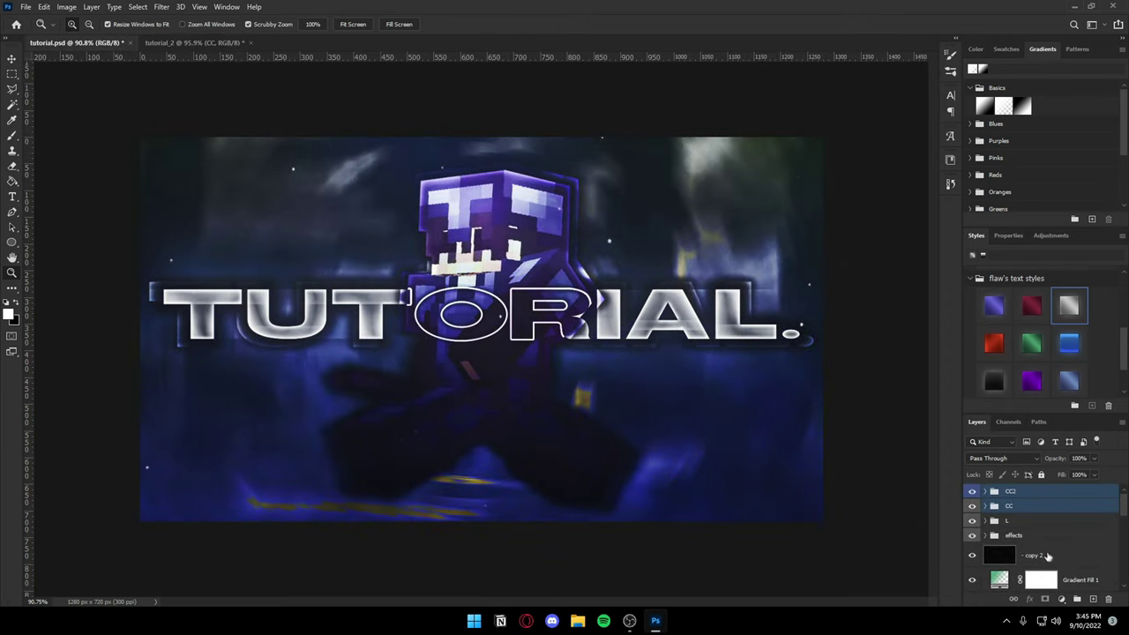
{"action": "left_click", "coordinate": [1026, 522]}
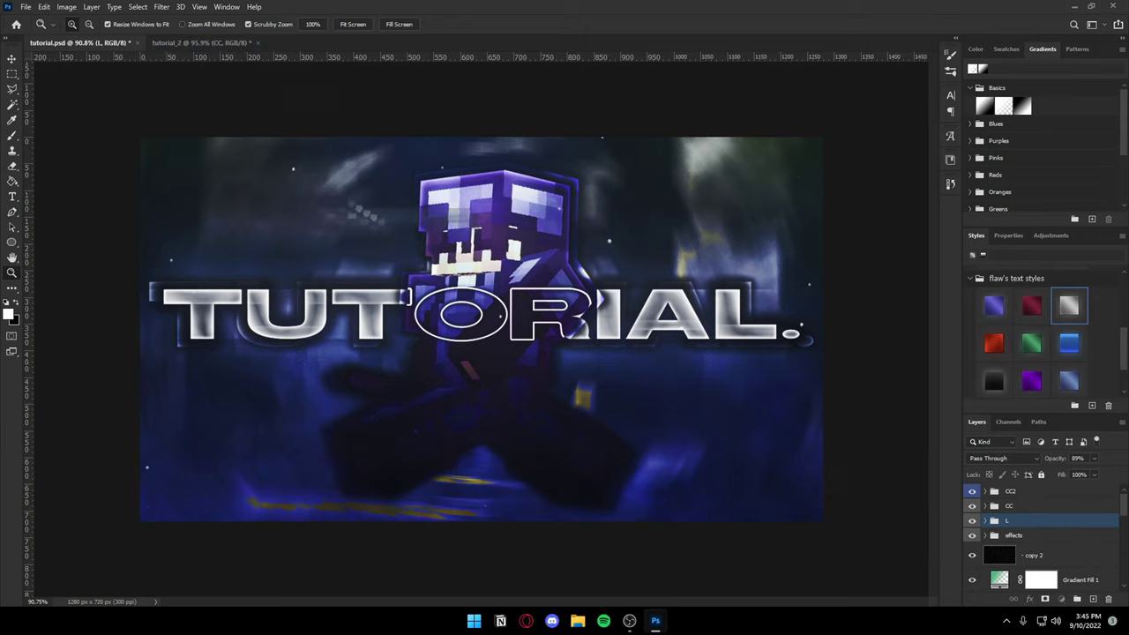
Step: Copy the L group into tutorial_2, remove the extra copy, and place it below CC
{"action": "left_click_drag", "start_coordinate": [370, 216], "coordinate": [945, 424]}
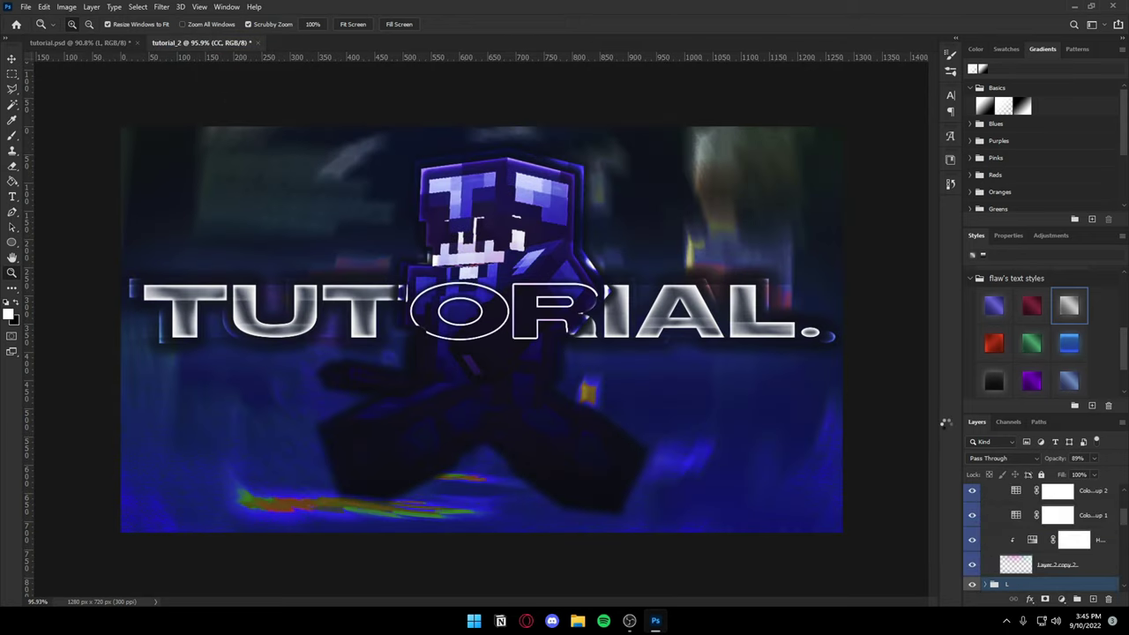
{"action": "left_click", "coordinate": [1009, 588]}
{"action": "key", "text": "Delete"}
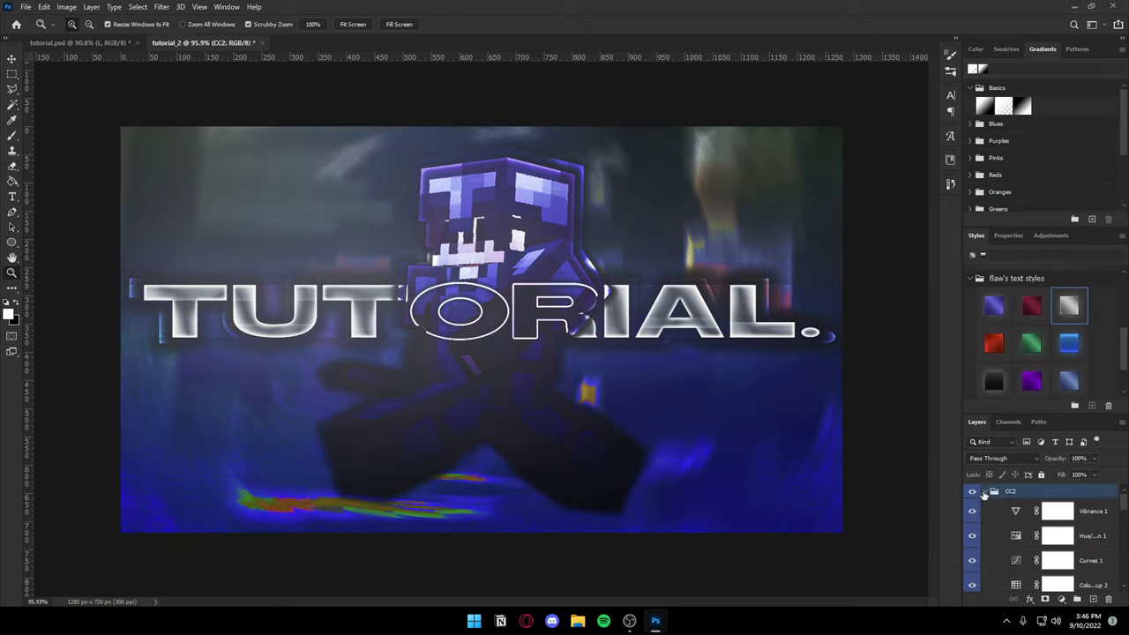
{"action": "left_click", "coordinate": [984, 491]}
{"action": "left_click", "coordinate": [1014, 520]}
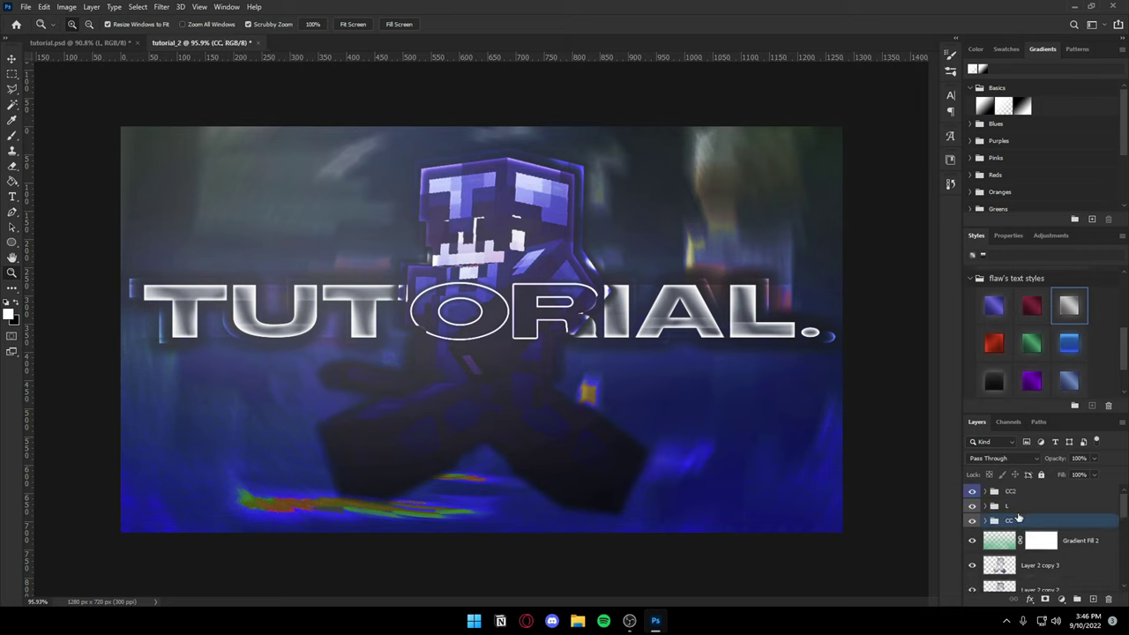
{"action": "left_click_drag", "start_coordinate": [1005, 506], "coordinate": [1014, 528]}
Step: Move the L group's content into position on the tutorial_2 canvas
{"action": "key", "text": "v"}
{"action": "mouse_move", "coordinate": [369, 290]}
{"action": "left_mouse_down"}
{"action": "mouse_move", "coordinate": [514, 205]}
{"action": "mouse_move", "coordinate": [574, 499]}
{"action": "left_mouse_up"}
{"action": "key", "text": "z"}
{"action": "scroll", "coordinate": [471, 306], "scroll_direction": "down", "scroll_amount": 2}
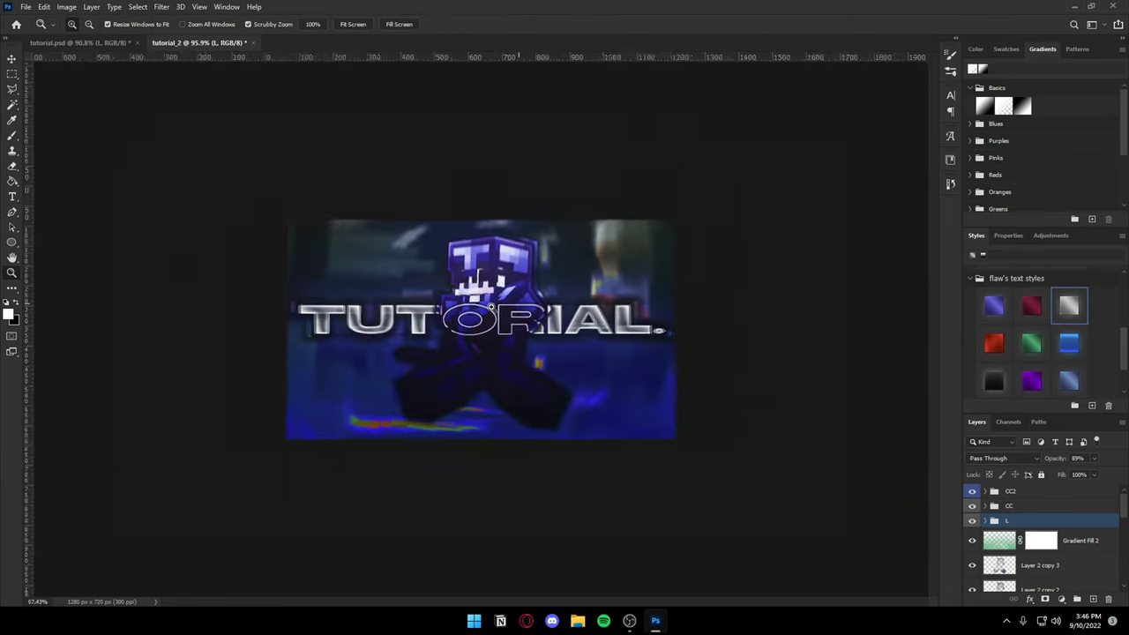
{"action": "scroll", "coordinate": [470, 320], "scroll_direction": "up", "scroll_amount": 1}
{"action": "key", "text": "v"}
{"action": "left_click_drag", "start_coordinate": [514, 317], "coordinate": [513, 320]}
{"action": "left_click_drag", "start_coordinate": [509, 278], "coordinate": [505, 267]}
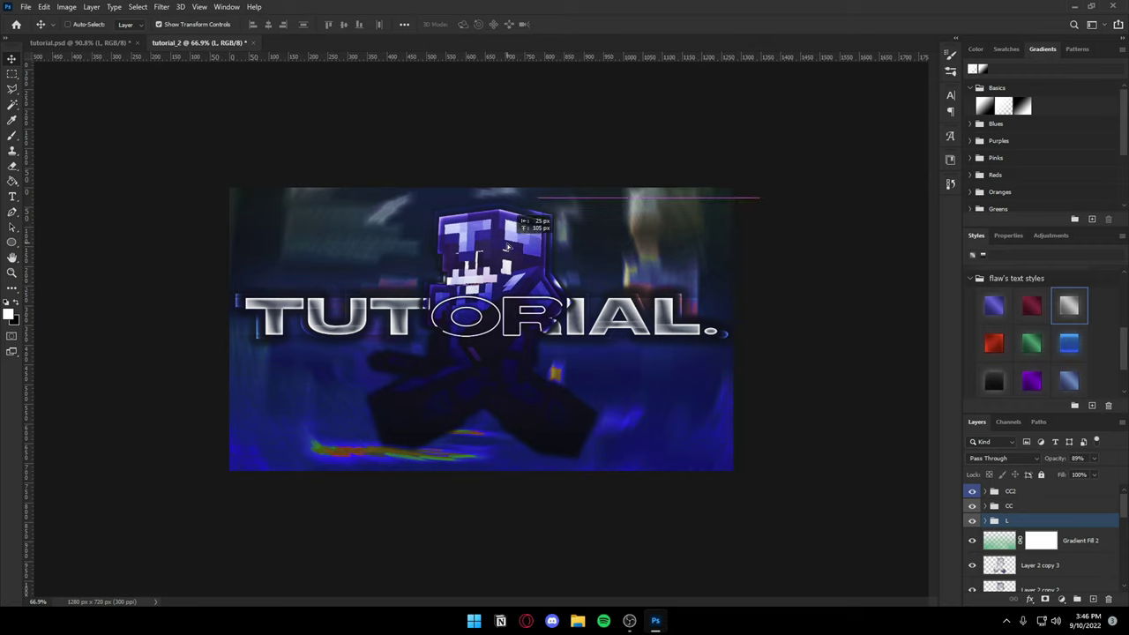
{"action": "left_click_drag", "start_coordinate": [507, 247], "coordinate": [507, 278]}
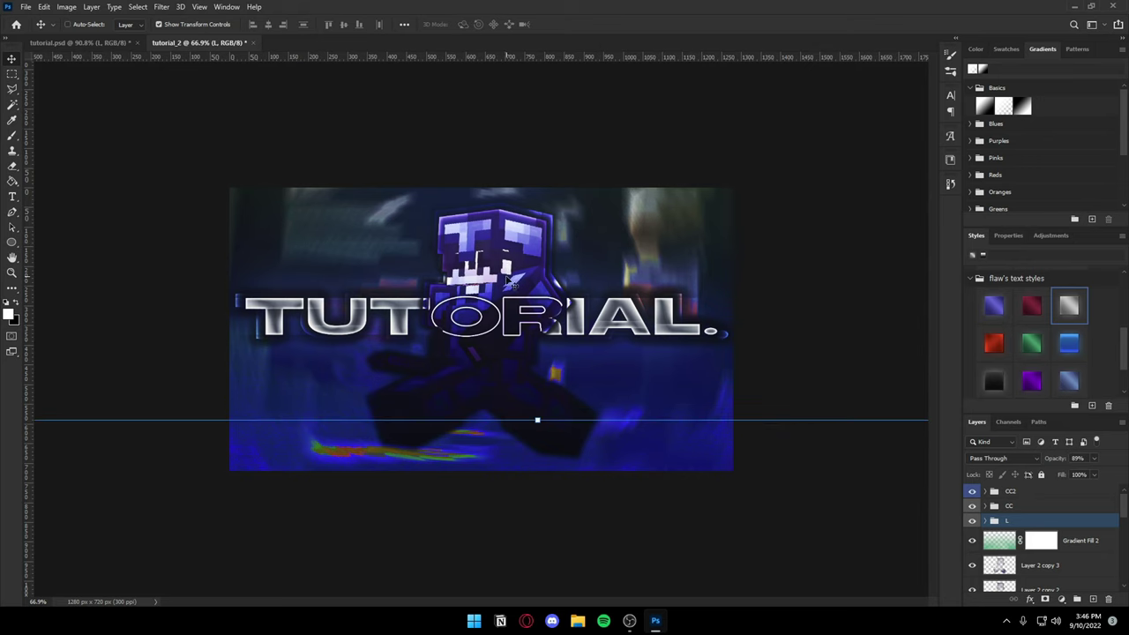
{"action": "key", "text": "z"}
{"action": "mouse_move", "coordinate": [578, 329]}
{"action": "left_mouse_down"}
{"action": "mouse_move", "coordinate": [510, 337]}
{"action": "mouse_move", "coordinate": [587, 323]}
{"action": "left_mouse_up"}
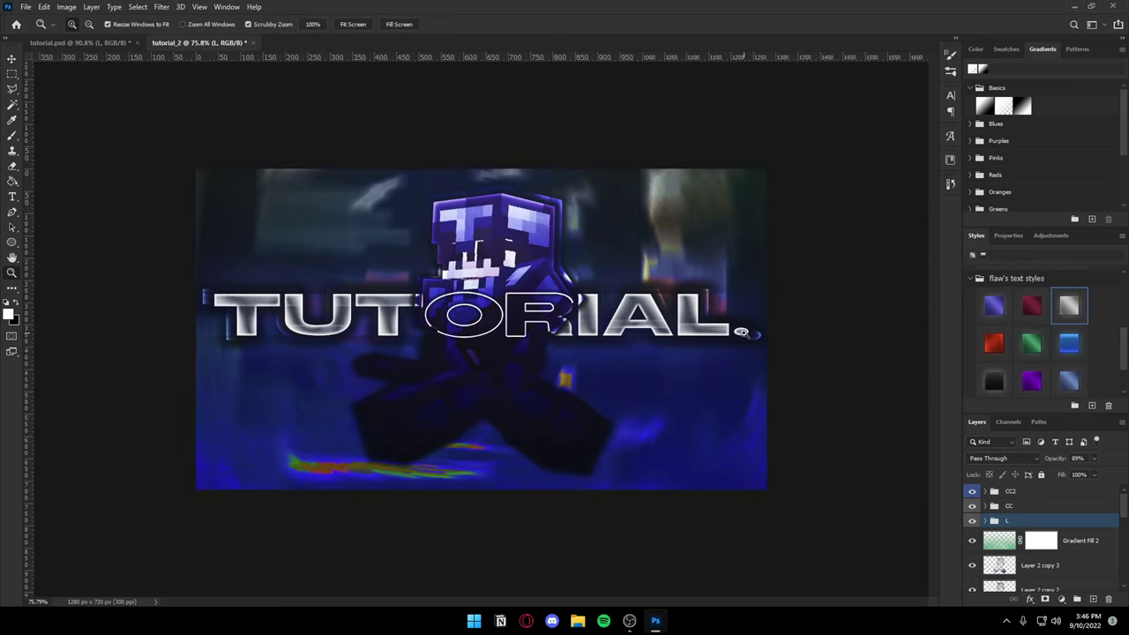
Step: Compare with CC hidden, then drop Layer 2 copy's opacity from 82% to 80%
{"action": "left_click", "coordinate": [971, 506]}
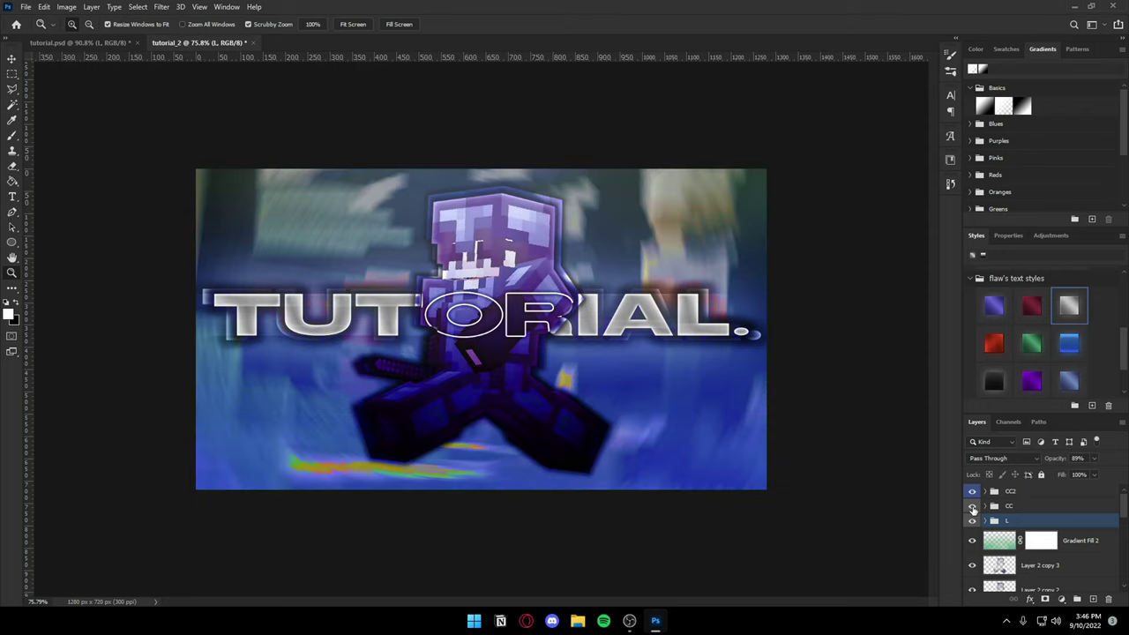
{"action": "left_click", "coordinate": [972, 506]}
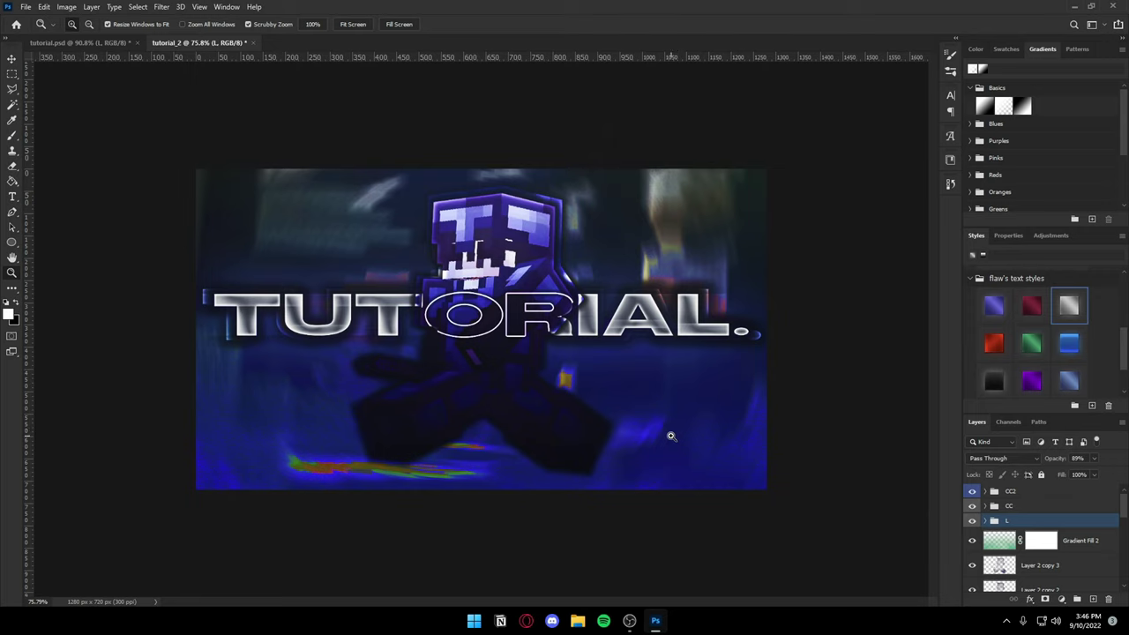
{"action": "scroll", "coordinate": [1055, 572], "scroll_direction": "down", "scroll_amount": 2}
{"action": "left_click", "coordinate": [1047, 542]}
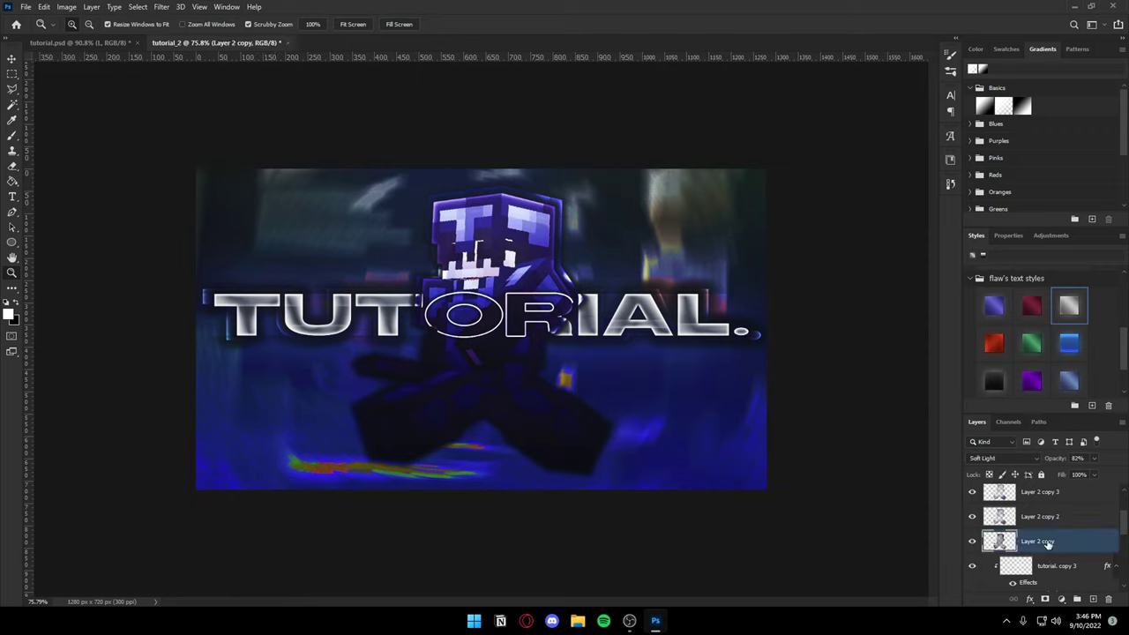
{"action": "left_click_drag", "start_coordinate": [1098, 459], "coordinate": [1084, 474]}
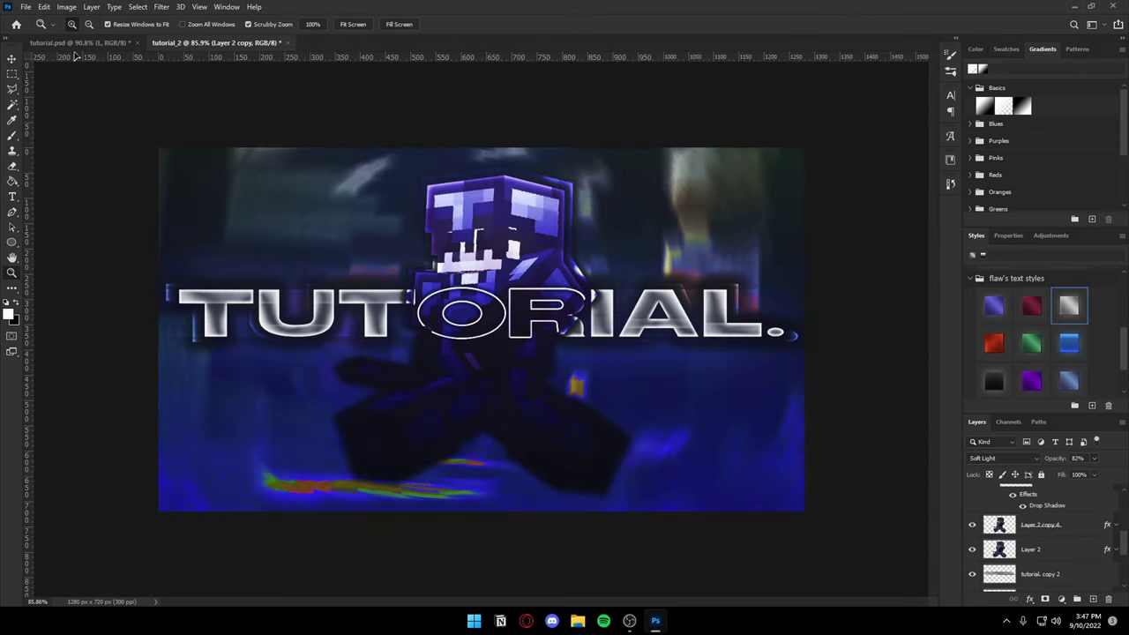
Step: Copy the effects group from tutorial.psd into tutorial_2, just below the L group
{"action": "left_click", "coordinate": [78, 43]}
{"action": "left_click", "coordinate": [1023, 507]}
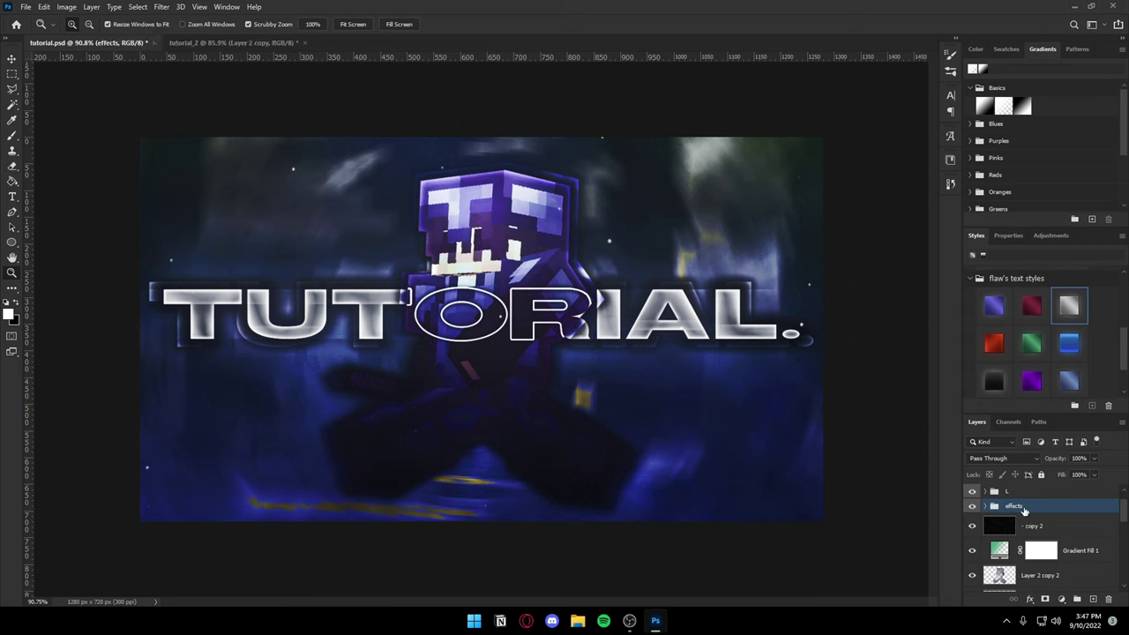
{"action": "left_click_drag", "start_coordinate": [1023, 507], "coordinate": [485, 358]}
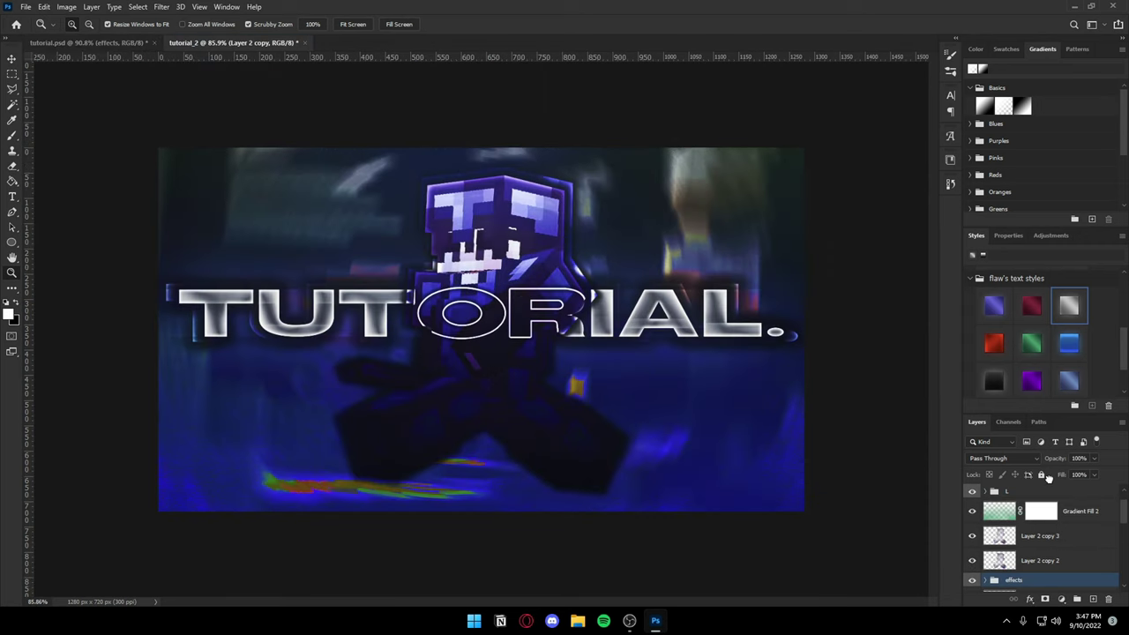
{"action": "scroll", "coordinate": [1052, 534], "scroll_direction": "down", "scroll_amount": 1}
{"action": "scroll", "coordinate": [1019, 544], "scroll_direction": "down", "scroll_amount": 1}
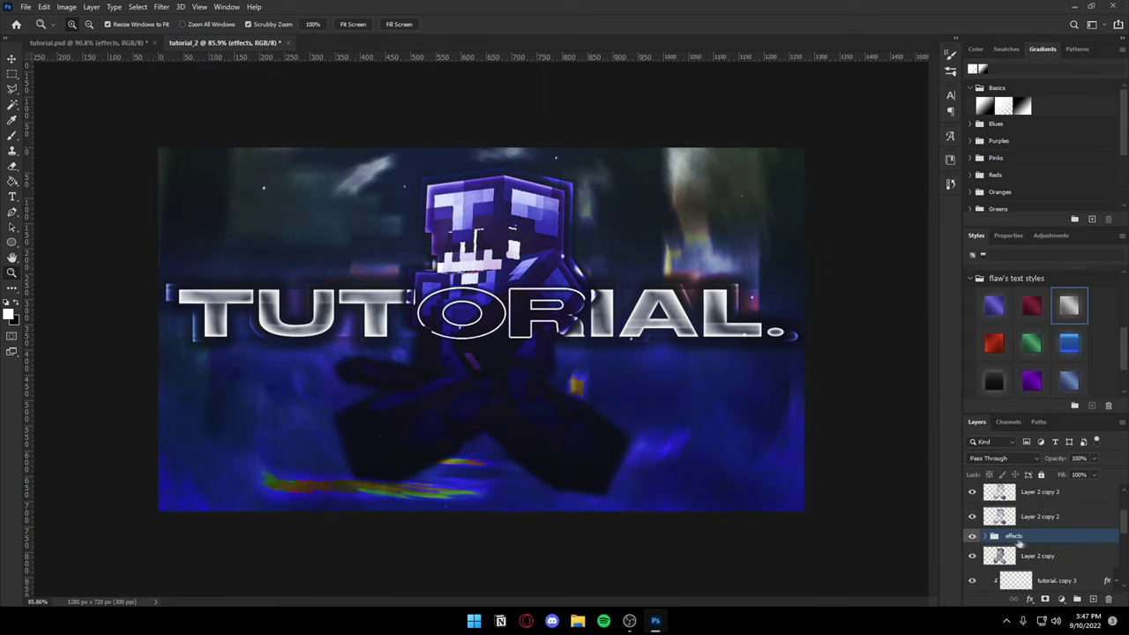
{"action": "scroll", "coordinate": [1031, 520], "scroll_direction": "up", "scroll_amount": 2}
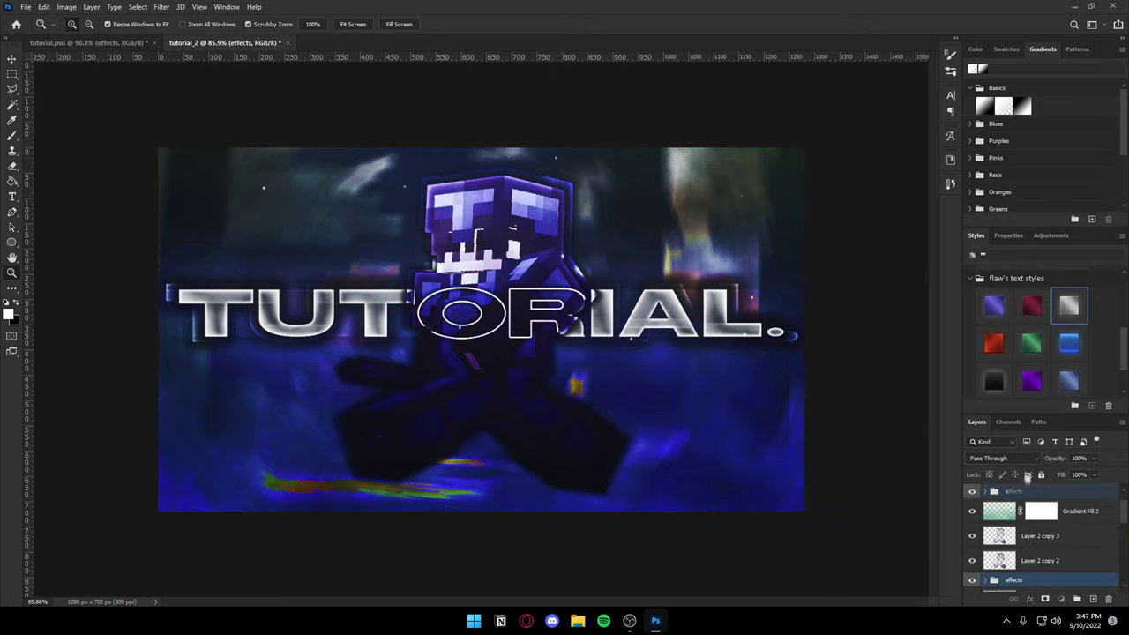
{"action": "left_click_drag", "start_coordinate": [1027, 500], "coordinate": [1026, 502]}
Step: Nudge the effects group's sparkles right and down with the arrow keys
{"action": "left_click", "coordinate": [986, 506]}
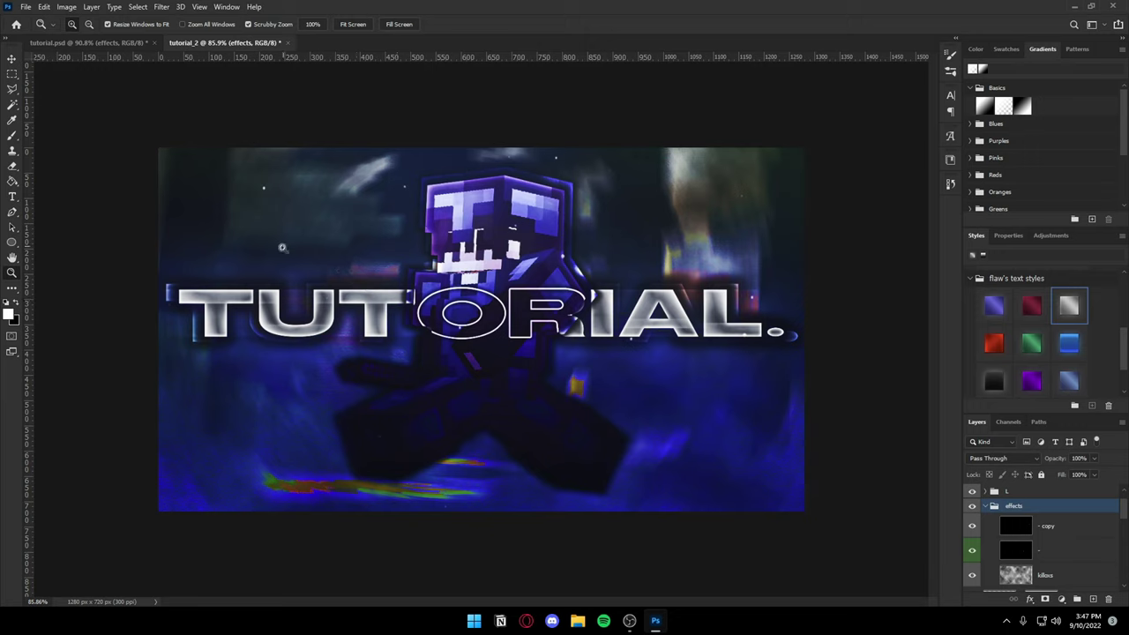
{"action": "scroll", "coordinate": [1031, 526], "scroll_direction": "down", "scroll_amount": 1}
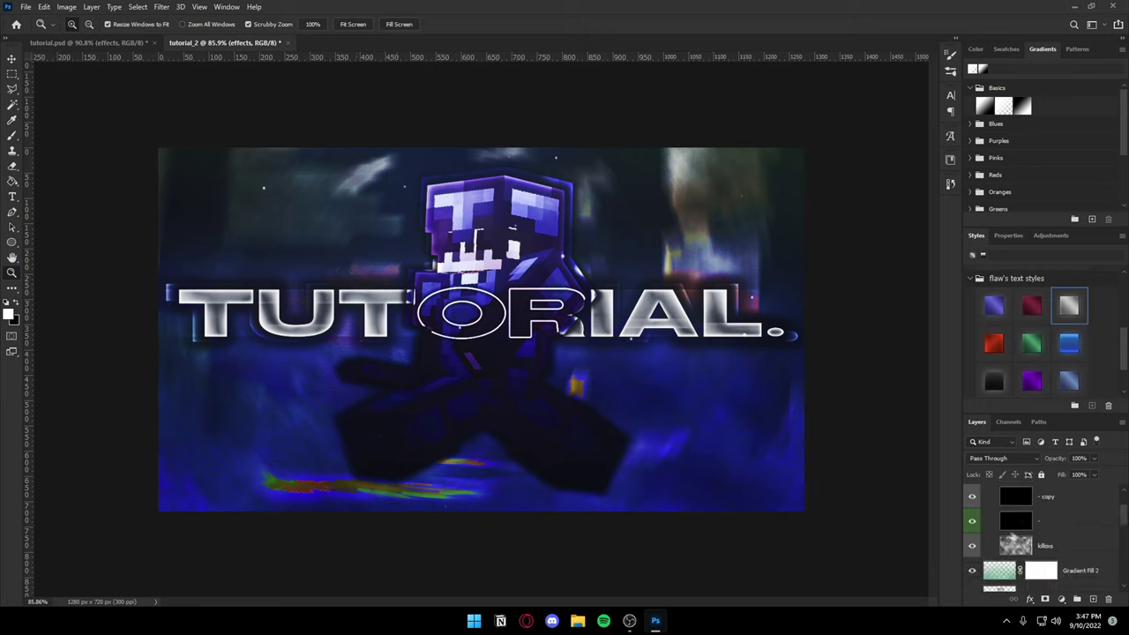
{"action": "scroll", "coordinate": [1030, 526], "scroll_direction": "up", "scroll_amount": 1}
{"action": "left_click", "coordinate": [986, 505]}
{"action": "key", "text": "v"}
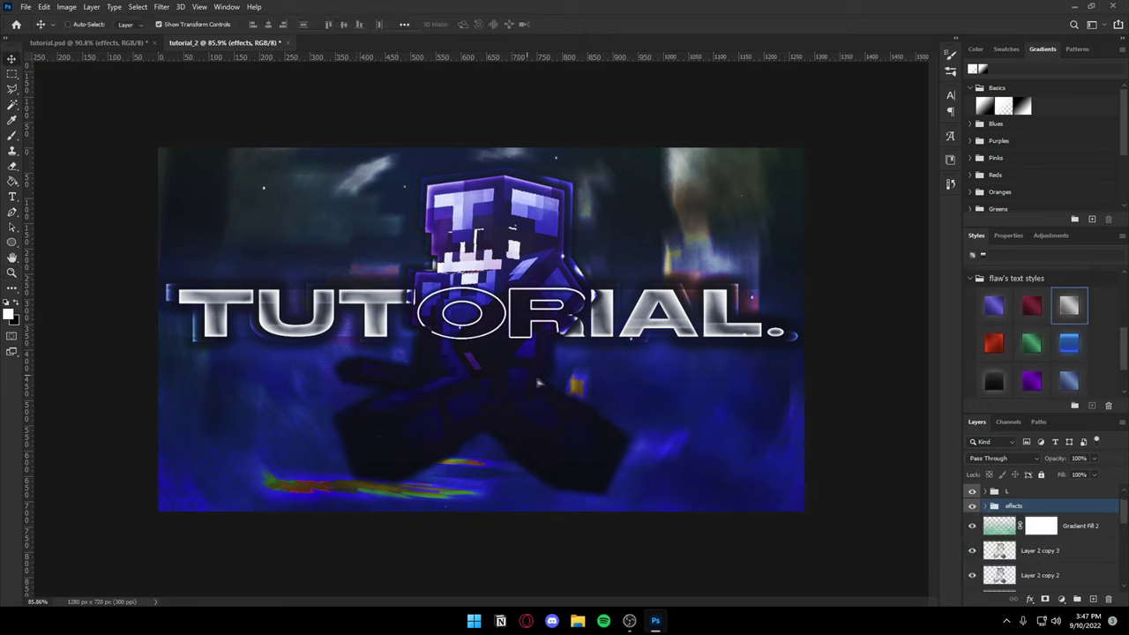
{"action": "key", "text": "shift+Right"}
{"action": "key", "text": "shift+Right"}
{"action": "key", "text": "shift+Right"}
{"action": "key", "text": "Down"}
{"action": "key", "text": "Down"}
{"action": "key", "text": "Down"}
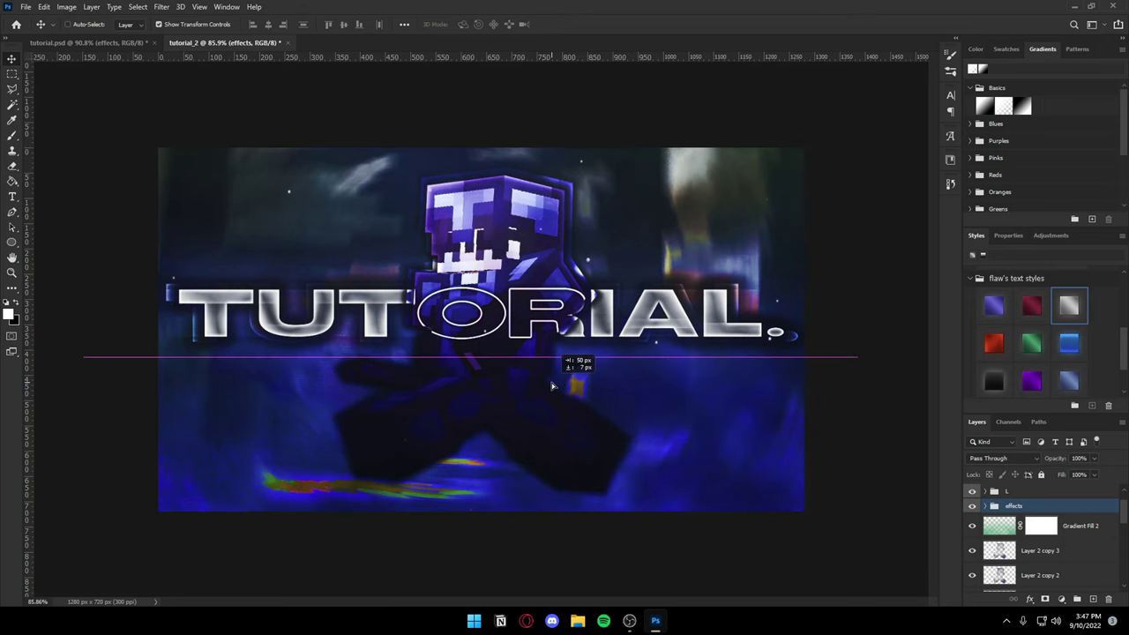
{"action": "key", "text": "ctrl+minus"}
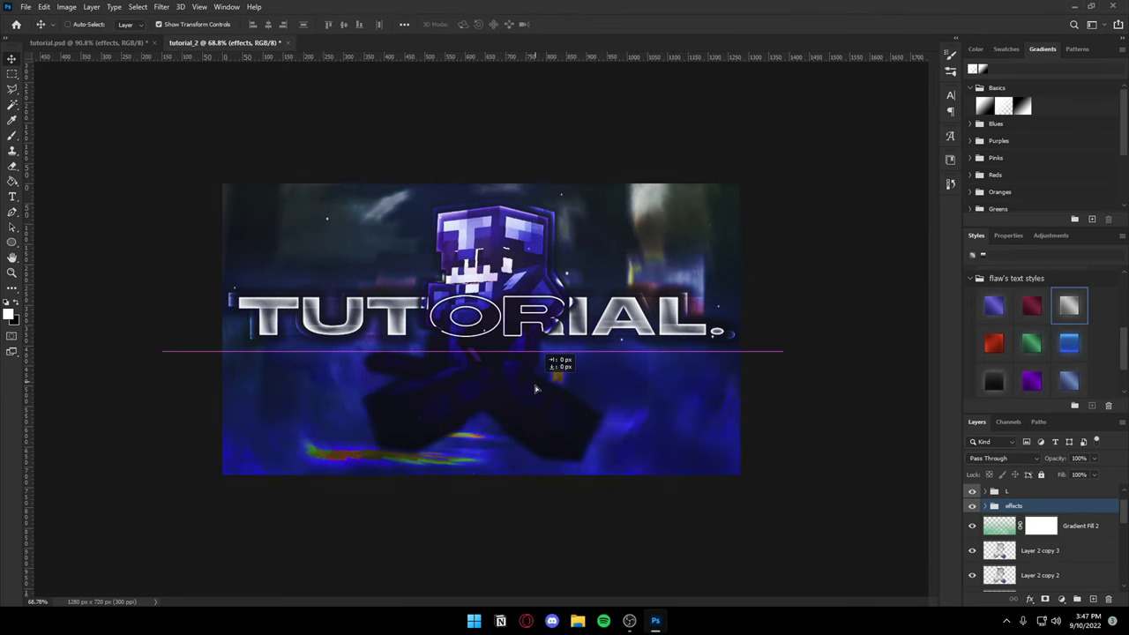
{"action": "key", "text": "shift+Down"}
{"action": "key", "text": "shift+Down"}
{"action": "key", "text": "Down"}
{"action": "key", "text": "Down"}
{"action": "key", "text": "Down"}
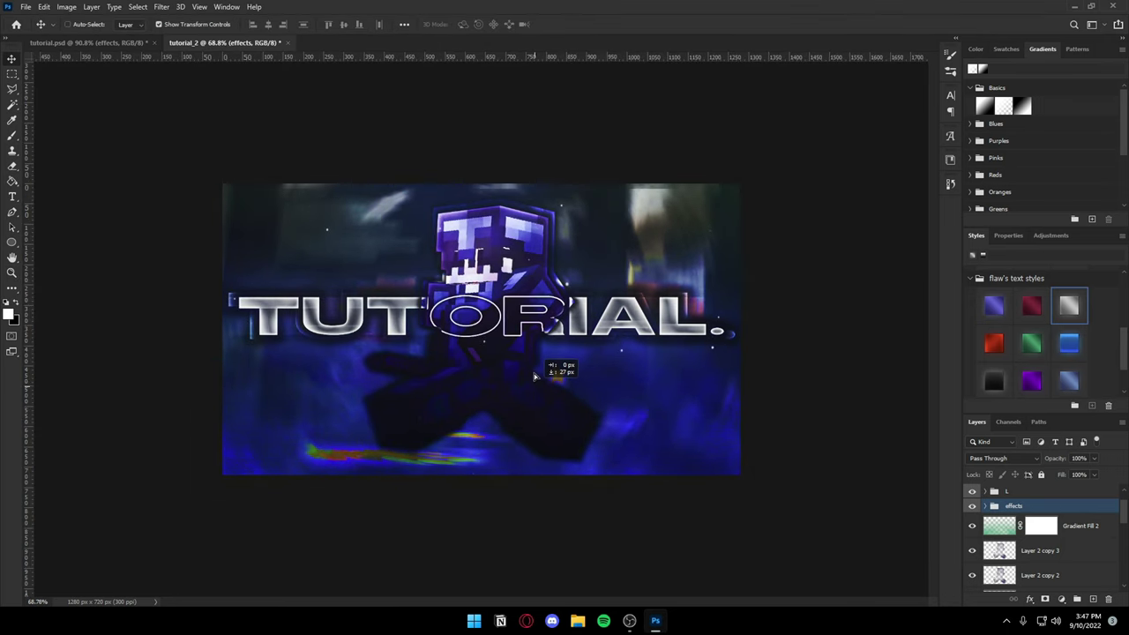
{"action": "key", "text": "Up"}
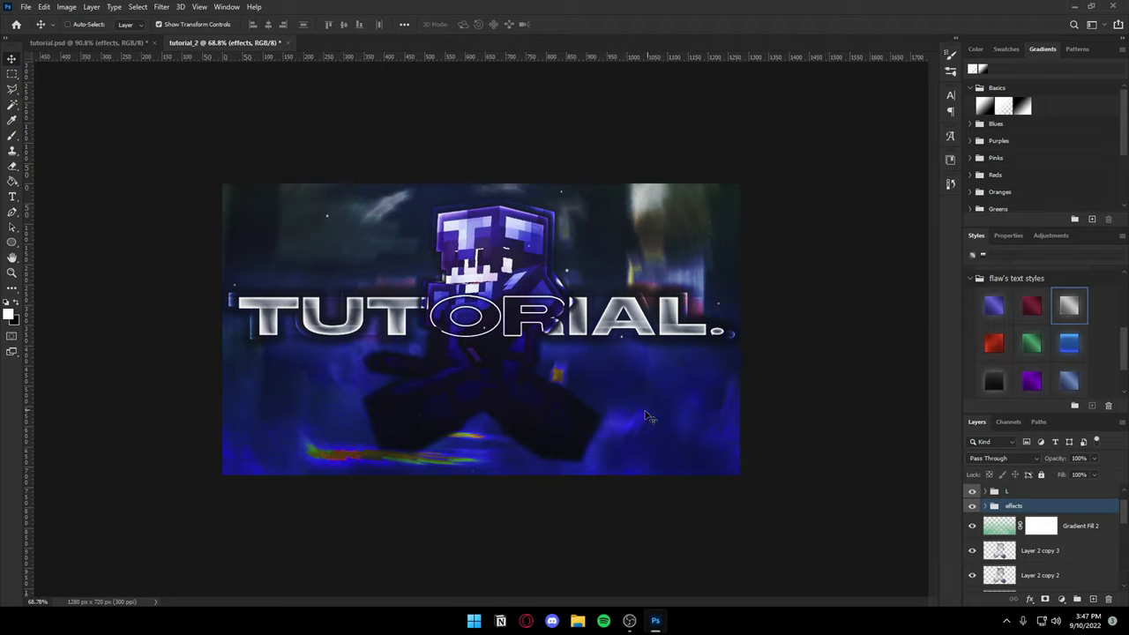
Step: Zoom in near the TUTORIAL text and toggle the effects group to compare
{"action": "key", "text": "z"}
{"action": "mouse_move", "coordinate": [300, 353]}
{"action": "left_mouse_down"}
{"action": "mouse_move", "coordinate": [346, 341]}
{"action": "mouse_move", "coordinate": [324, 357]}
{"action": "mouse_move", "coordinate": [340, 286]}
{"action": "left_mouse_up"}
{"action": "left_click", "coordinate": [972, 506]}
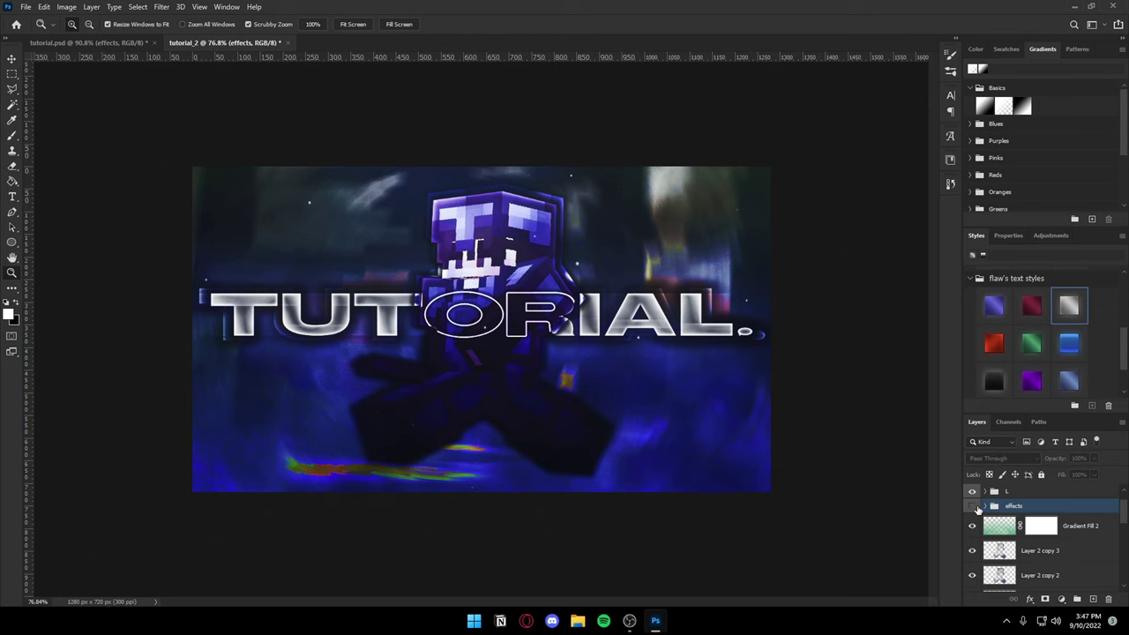
{"action": "left_click", "coordinate": [973, 506]}
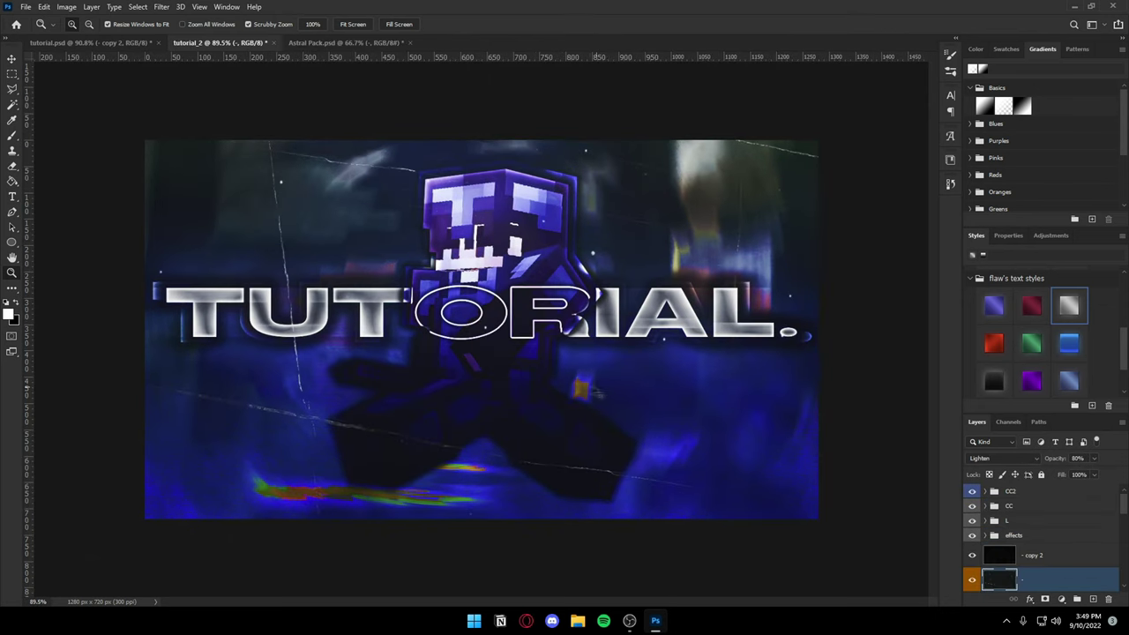
Step: Save the thumbnail as PNG 'tutorial_2.png' in the thumbnails folder, then begin File > Open
{"action": "key", "text": "ctrl+s"}
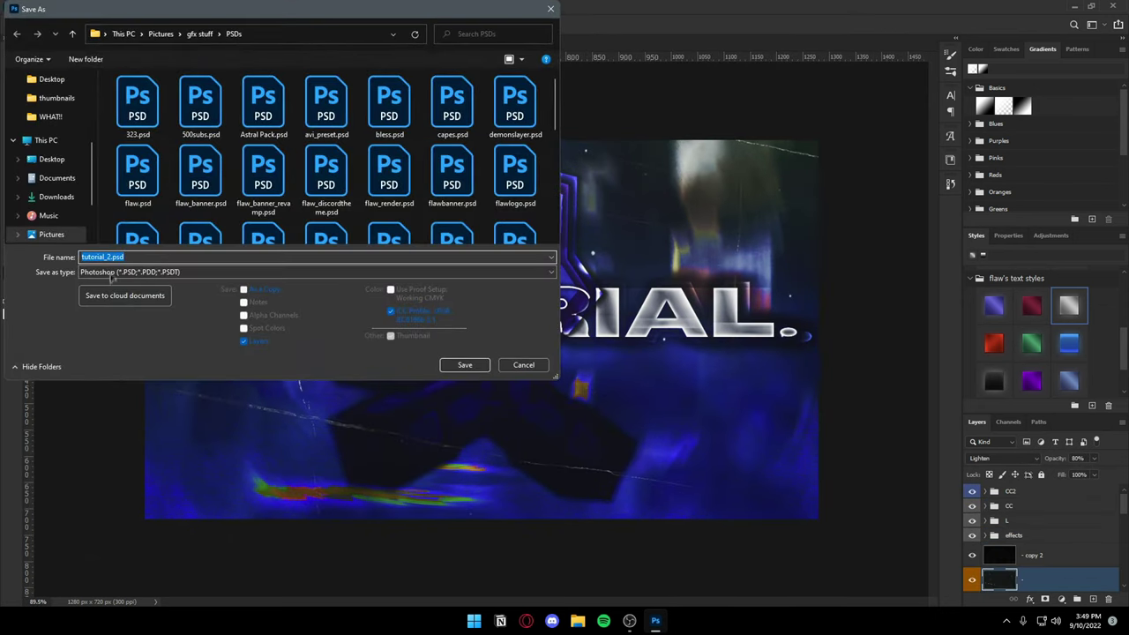
{"action": "left_click", "coordinate": [111, 273]}
{"action": "left_click", "coordinate": [141, 425]}
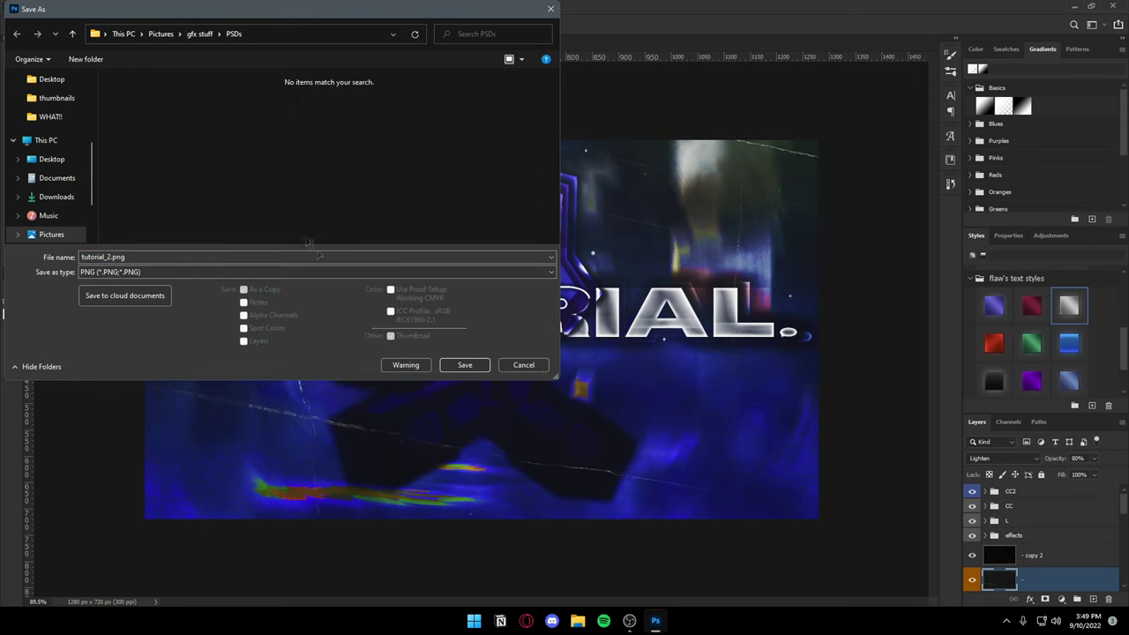
{"action": "left_click", "coordinate": [199, 33]}
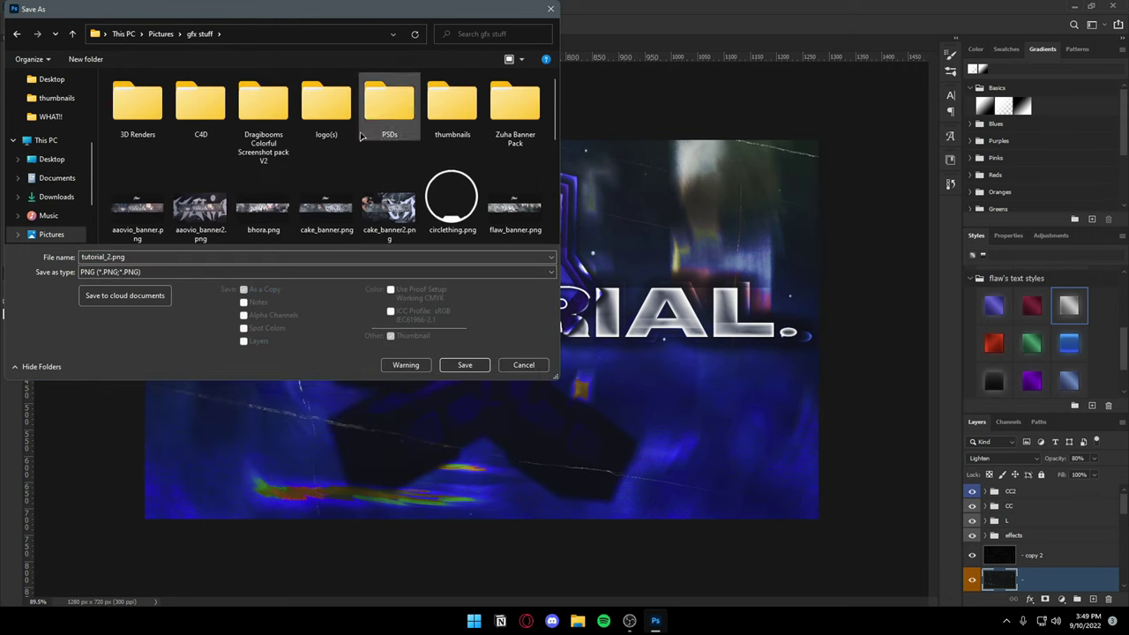
{"action": "double_click", "coordinate": [326, 106]}
{"action": "left_click", "coordinate": [465, 365]}
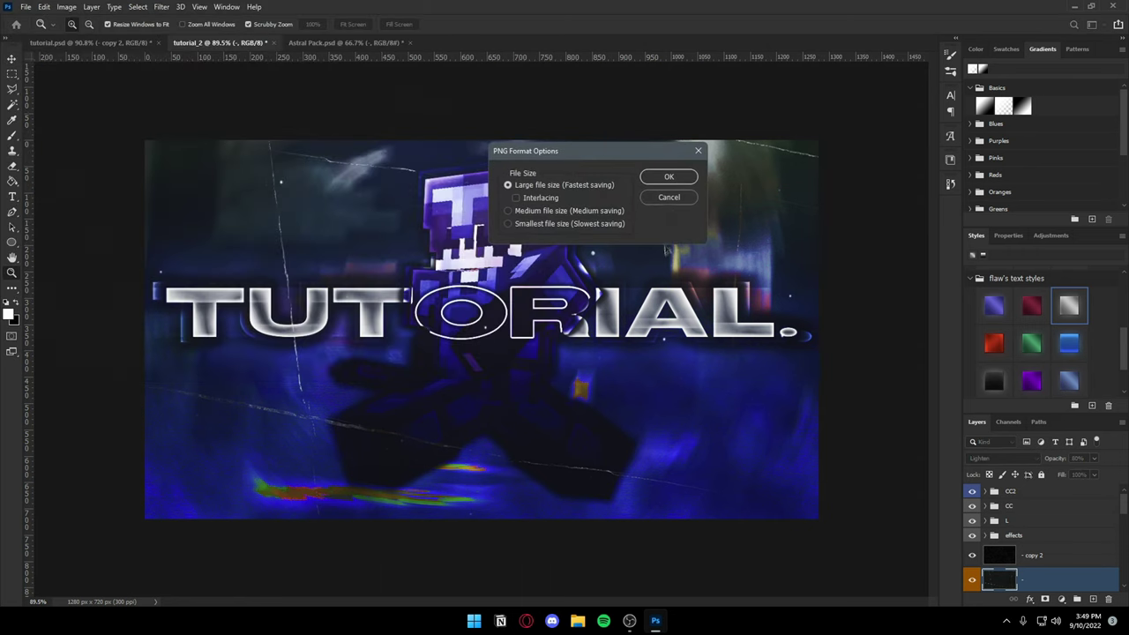
{"action": "left_click", "coordinate": [672, 181]}
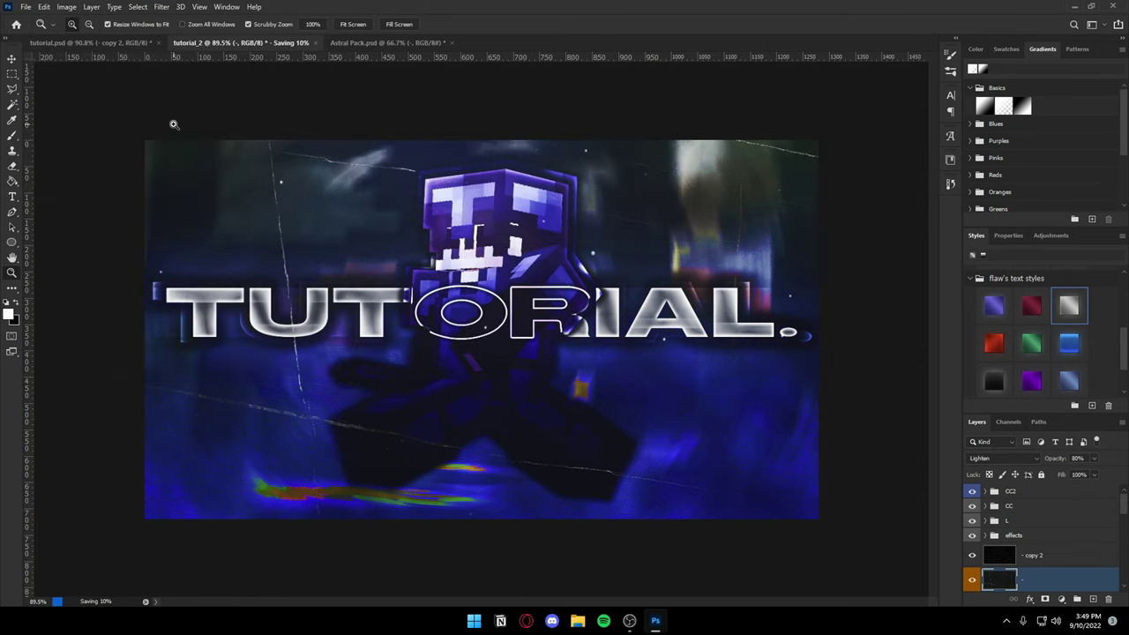
{"action": "left_click", "coordinate": [25, 6]}
{"action": "left_click", "coordinate": [39, 27]}
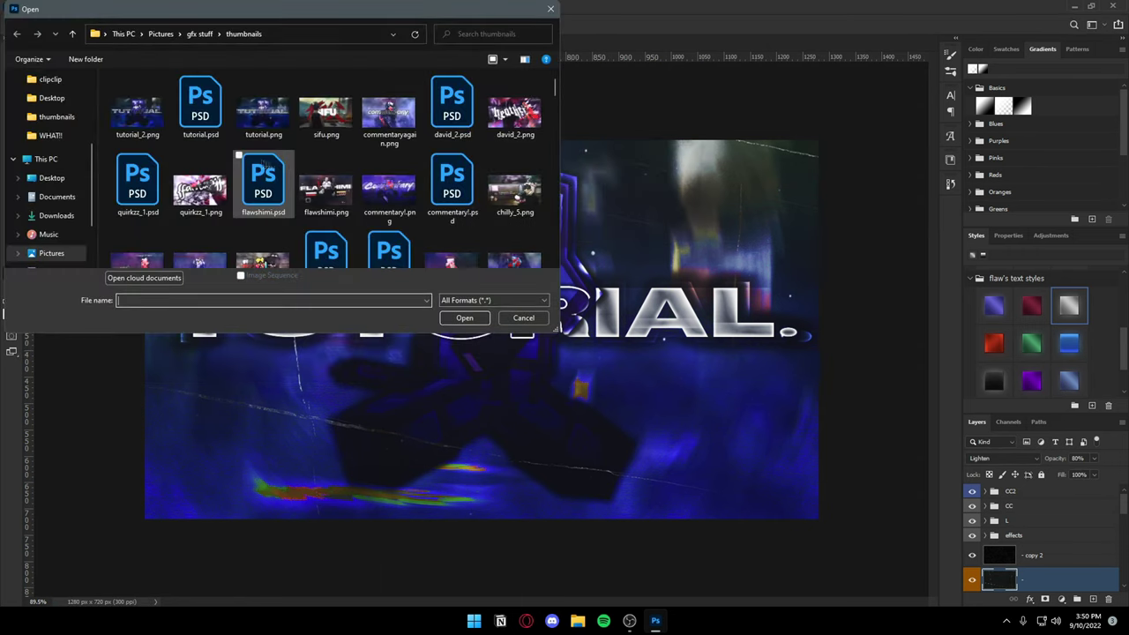
Step: Open tutorial_2.png and unlock its Background layer into Layer 0
{"action": "left_click", "coordinate": [136, 111]}
{"action": "left_click", "coordinate": [465, 318]}
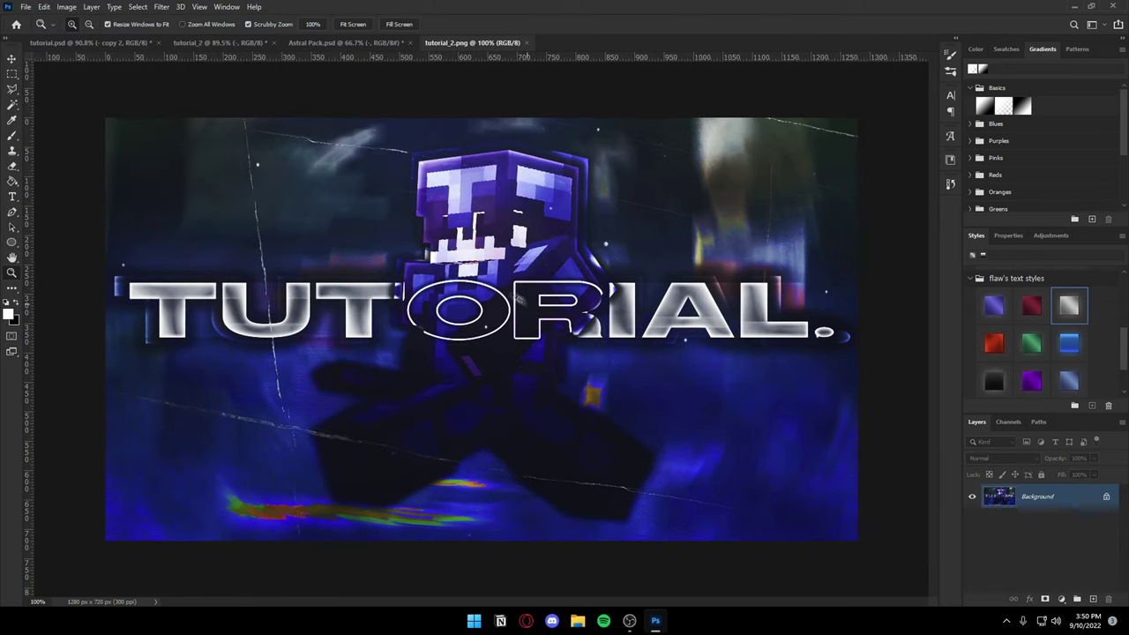
{"action": "left_click", "coordinate": [163, 7]}
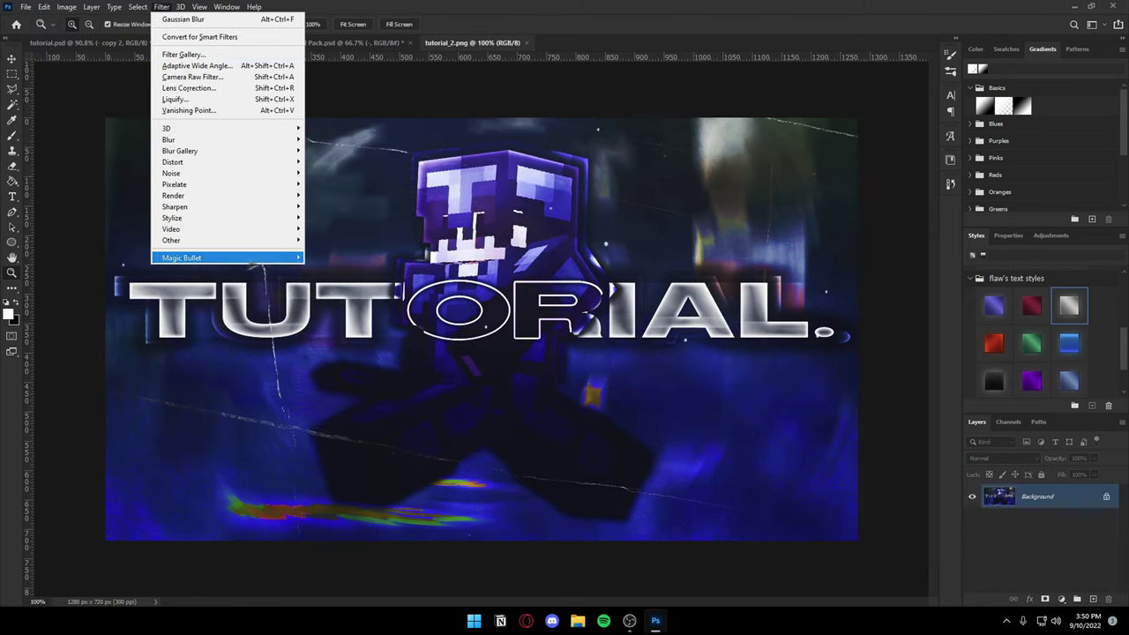
{"action": "mouse_move", "coordinate": [181, 257]}
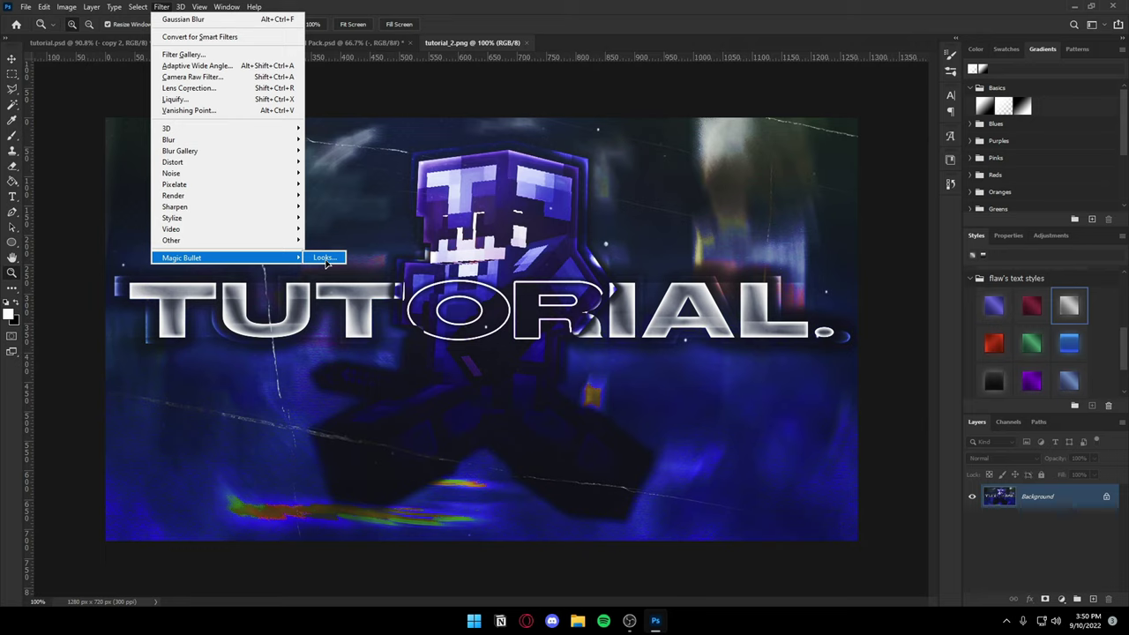
{"action": "left_click", "coordinate": [325, 258]}
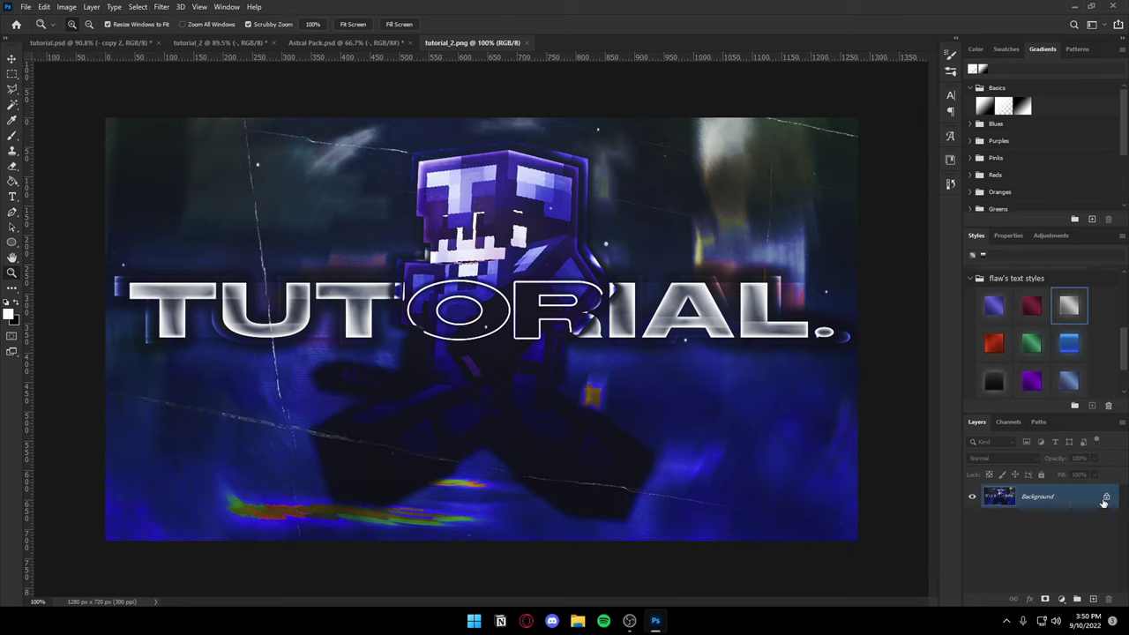
{"action": "left_click", "coordinate": [161, 6]}
{"action": "mouse_move", "coordinate": [227, 257]}
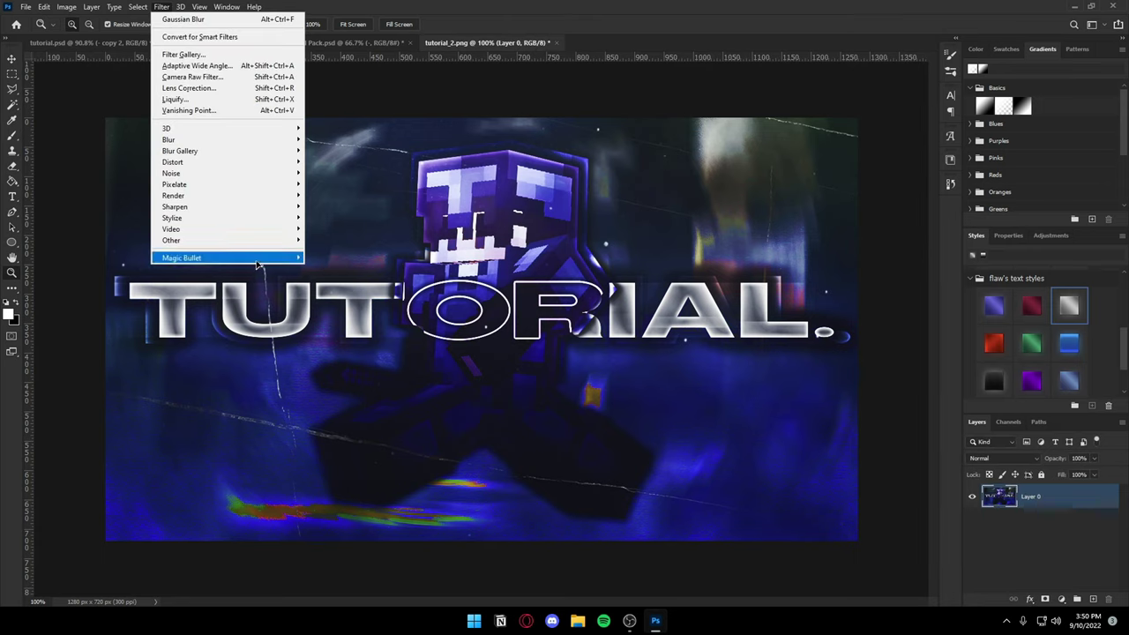
Step: Launch Magic Bullet Looks and review the Curves, Lens Distortion and chromatic aberration tools
{"action": "left_click", "coordinate": [325, 259]}
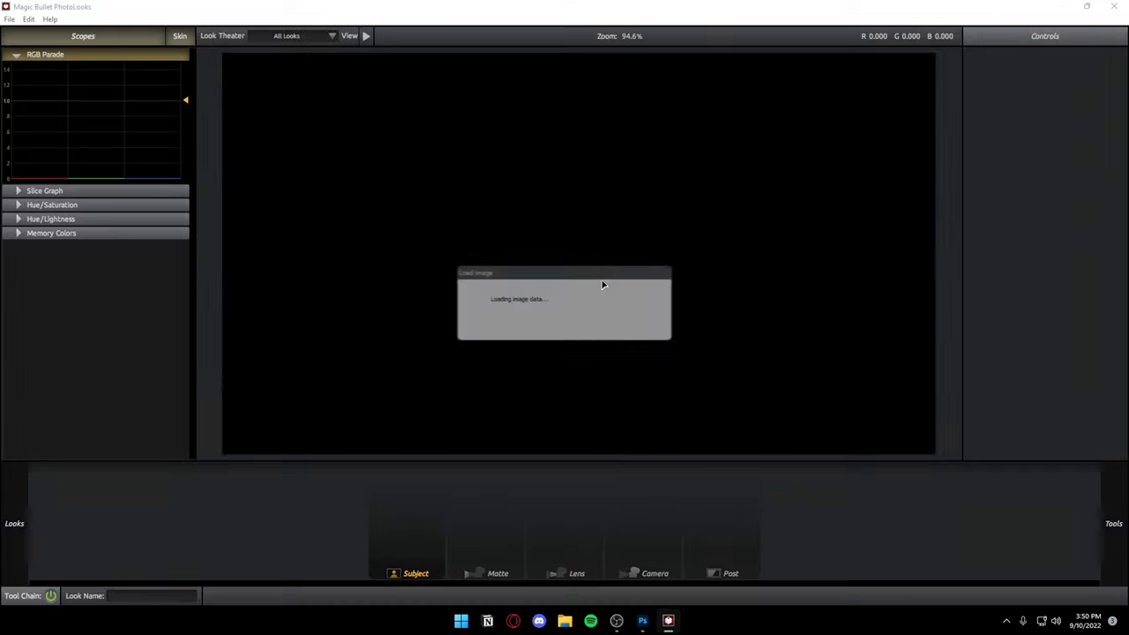
{"action": "scroll", "coordinate": [700, 348], "scroll_direction": "up", "scroll_amount": 2}
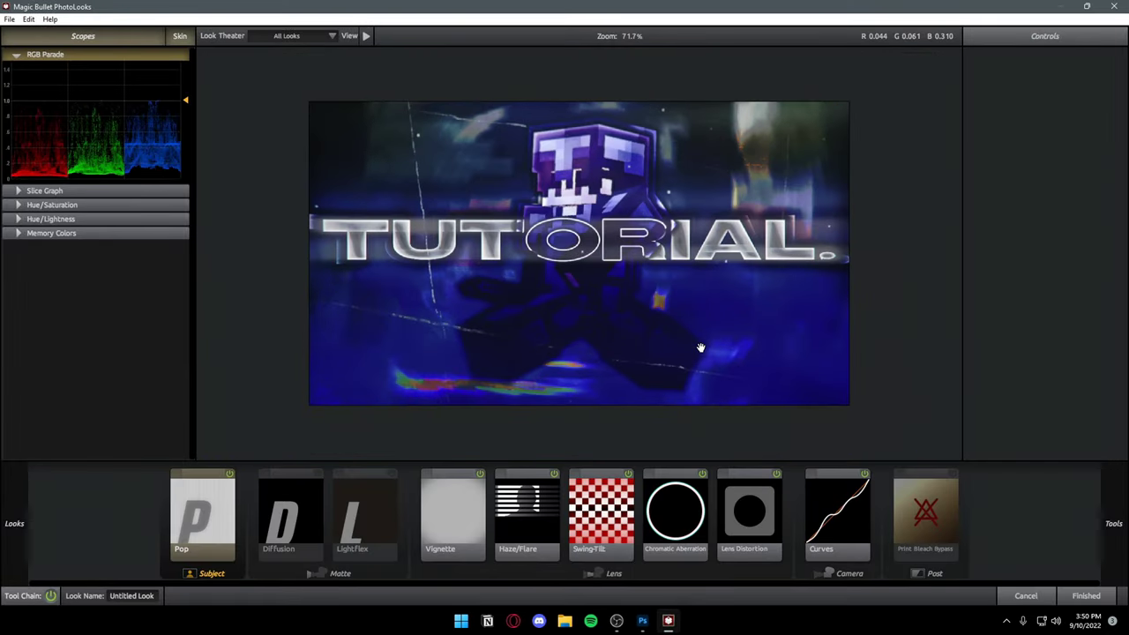
{"action": "left_click", "coordinate": [866, 510]}
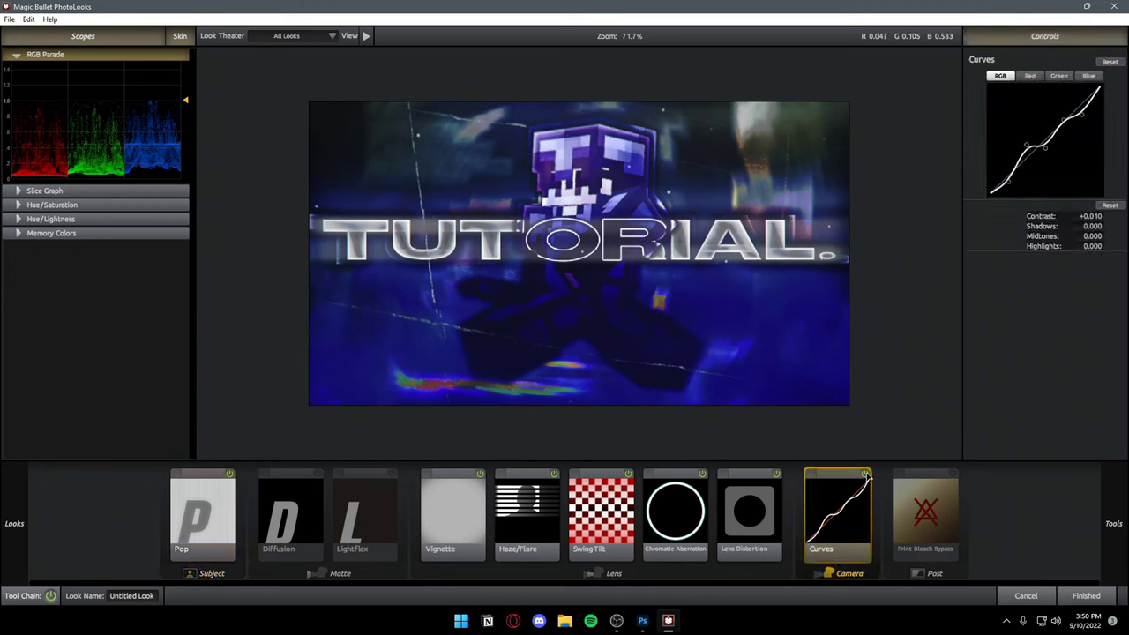
{"action": "left_click", "coordinate": [866, 476]}
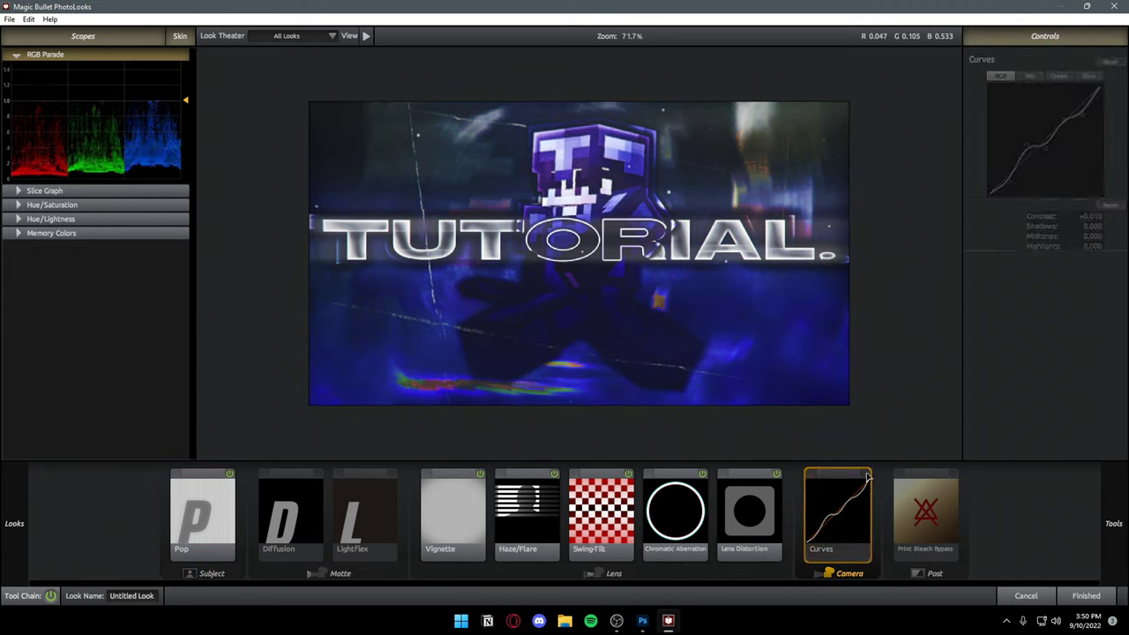
{"action": "left_click", "coordinate": [745, 529]}
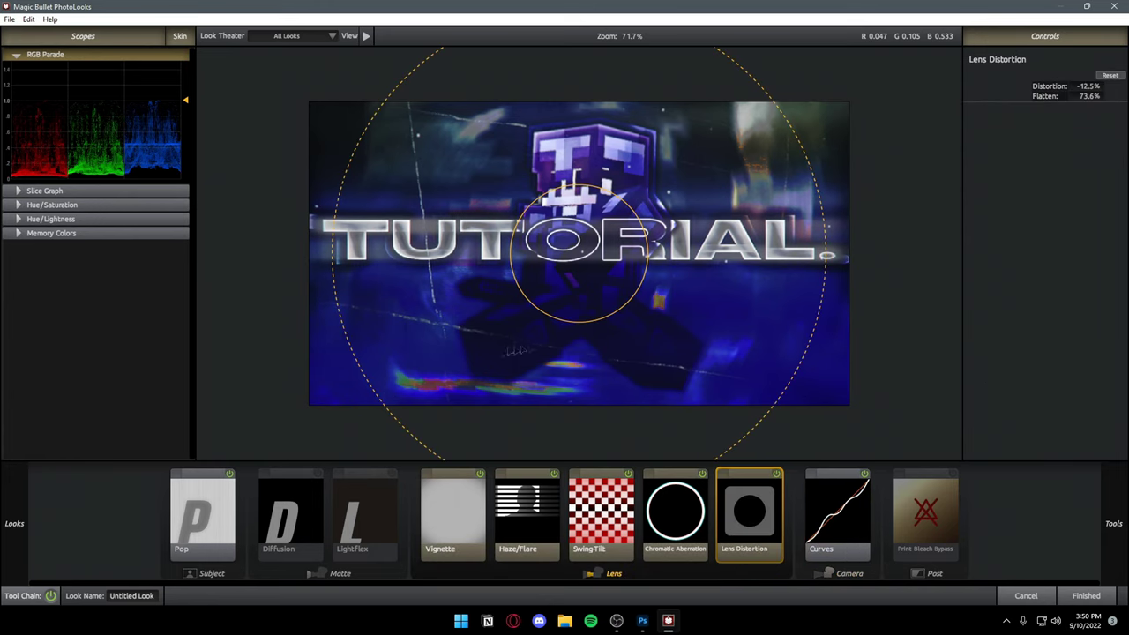
{"action": "left_click", "coordinate": [666, 525]}
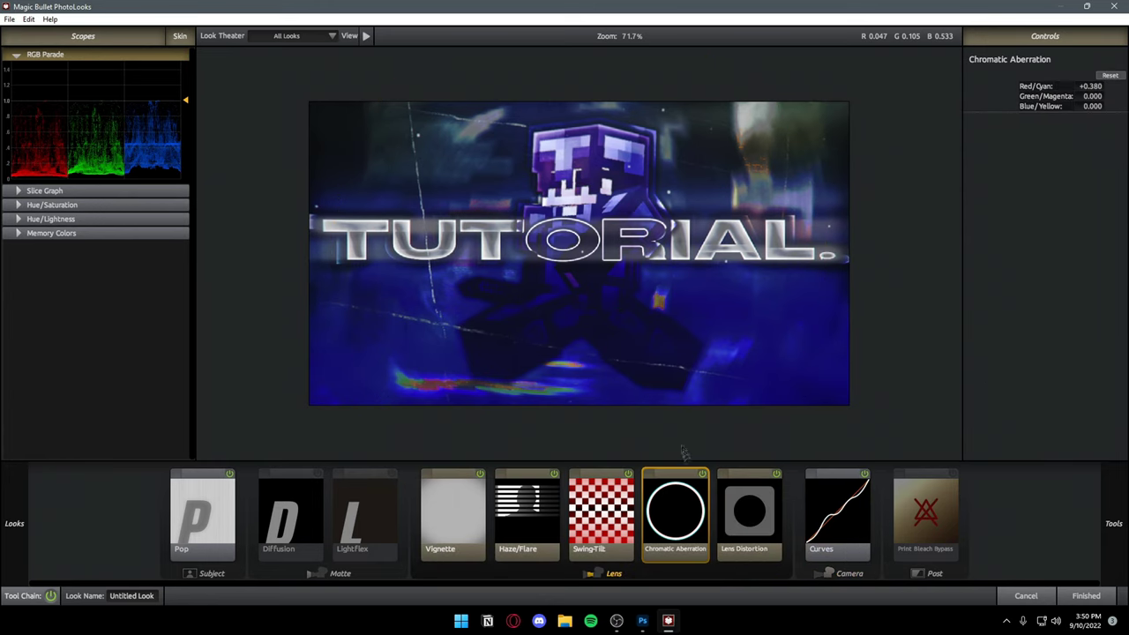
{"action": "scroll", "coordinate": [564, 243], "scroll_direction": "up", "scroll_amount": 3}
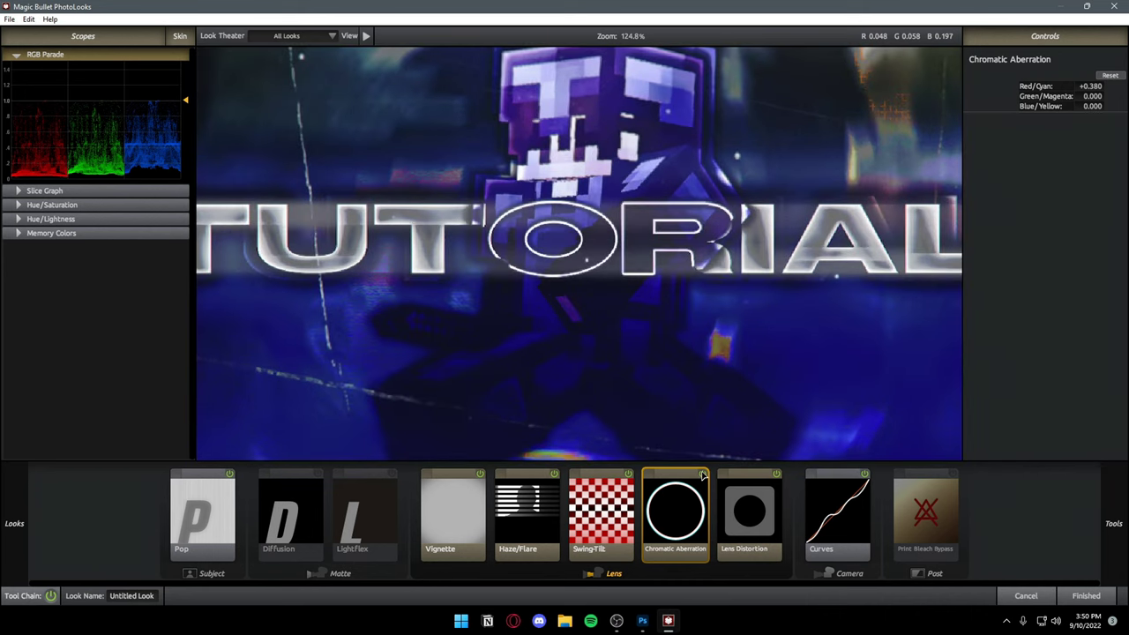
{"action": "scroll", "coordinate": [532, 391], "scroll_direction": "down", "scroll_amount": 2}
{"action": "scroll", "coordinate": [532, 391], "scroll_direction": "down", "scroll_amount": 1}
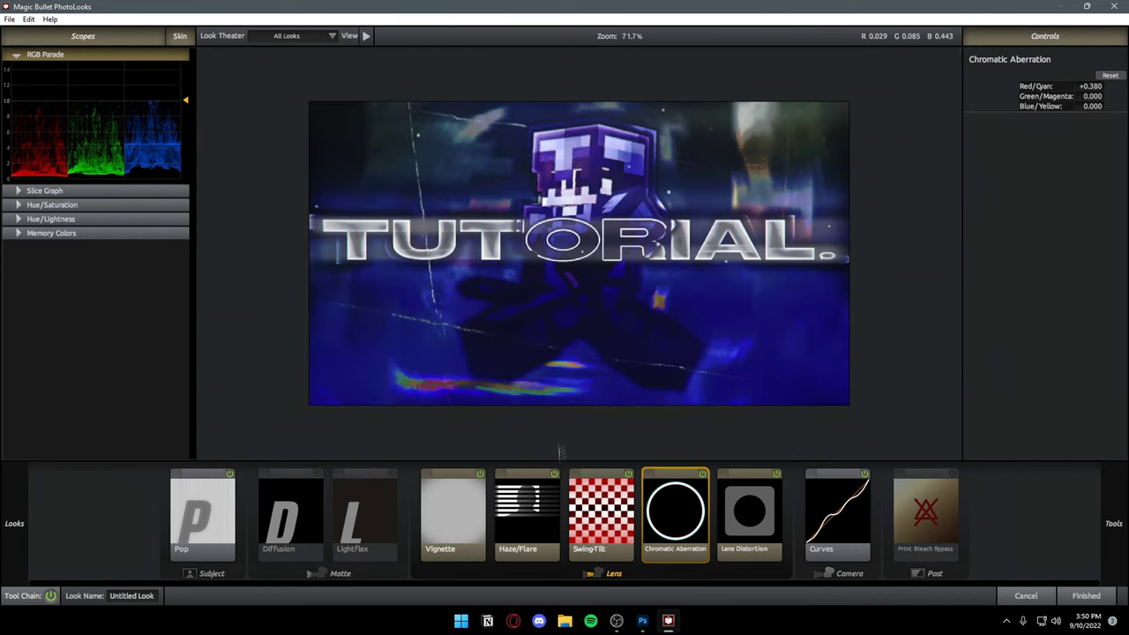
Step: Set Haze/Flare spillage to 45%, review Swing-Tilt and Vignette, and apply the look
{"action": "left_click", "coordinate": [556, 490]}
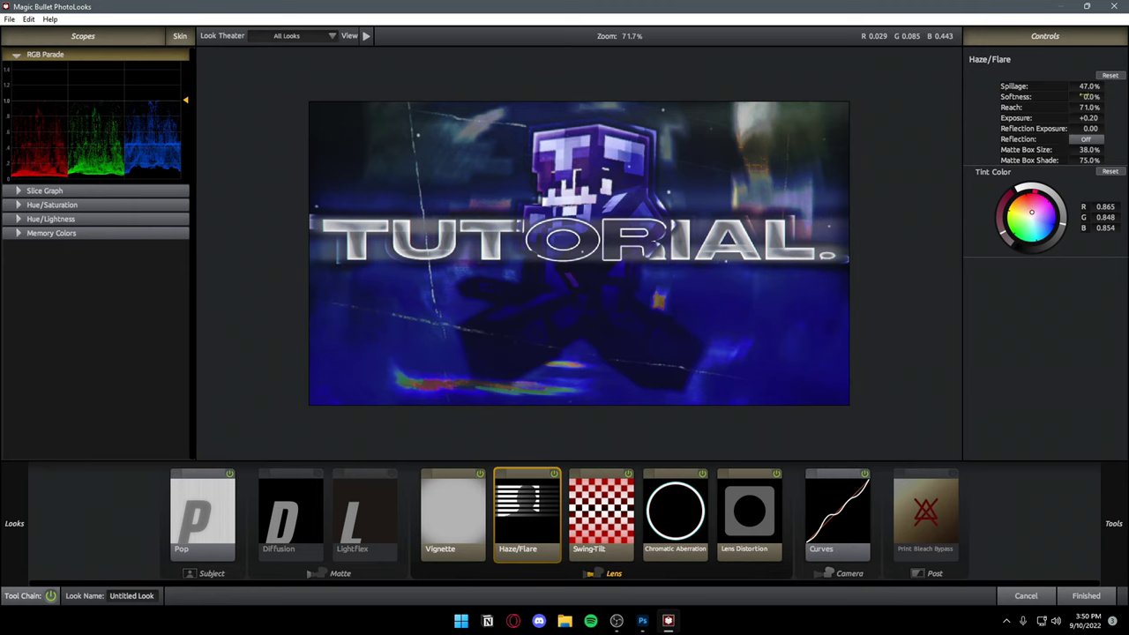
{"action": "left_click_drag", "start_coordinate": [1089, 86], "coordinate": [1081, 85]}
{"action": "scroll", "coordinate": [740, 260], "scroll_direction": "up", "scroll_amount": 1}
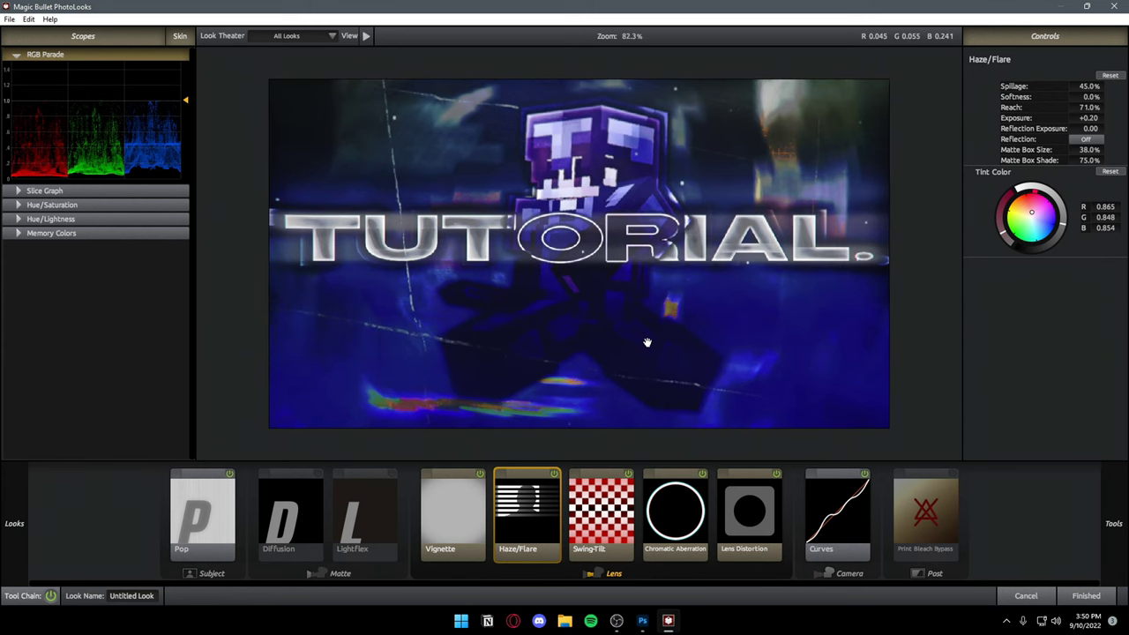
{"action": "left_click", "coordinate": [627, 529]}
{"action": "scroll", "coordinate": [645, 311], "scroll_direction": "down", "scroll_amount": 3}
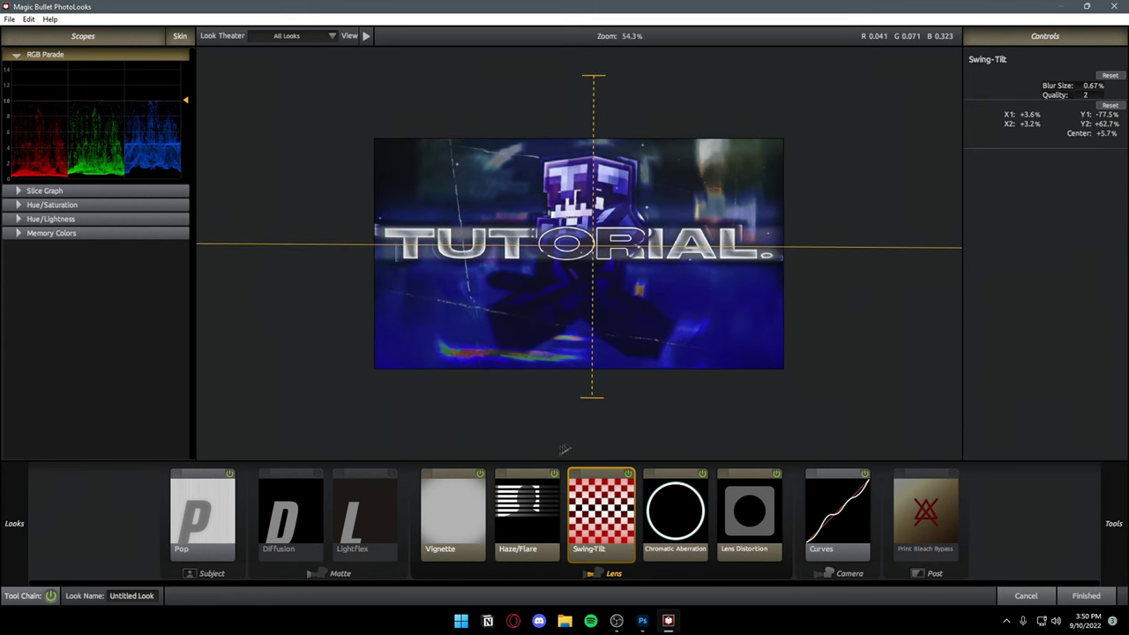
{"action": "left_click", "coordinate": [453, 499]}
{"action": "left_click", "coordinate": [500, 498]}
{"action": "left_click", "coordinate": [618, 499]}
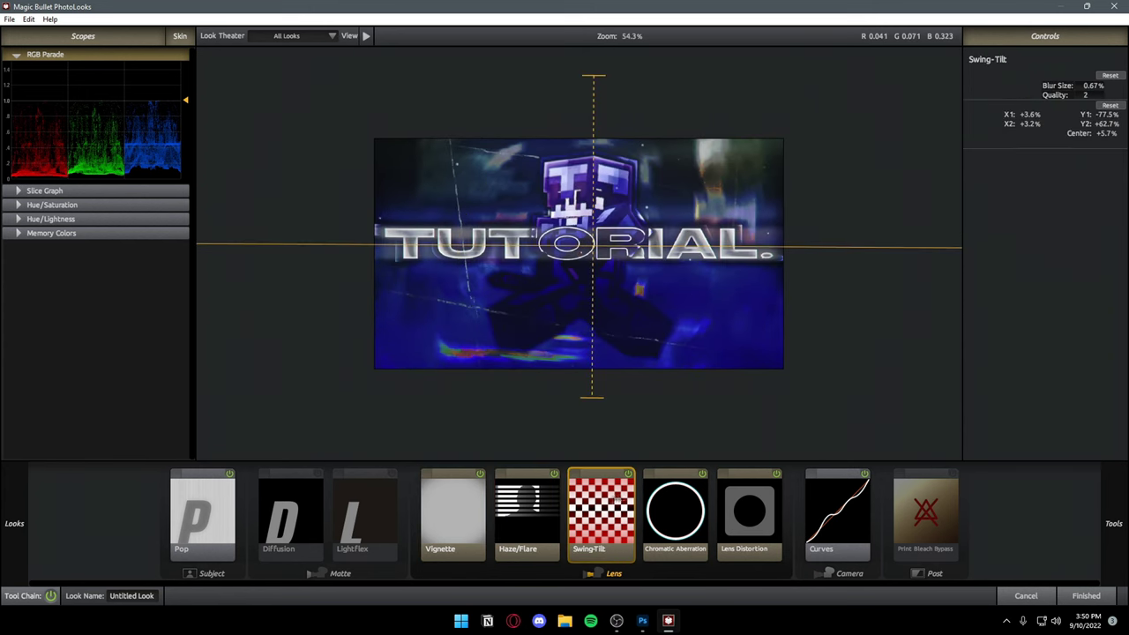
{"action": "left_click", "coordinate": [468, 498]}
{"action": "left_click", "coordinate": [1086, 596]}
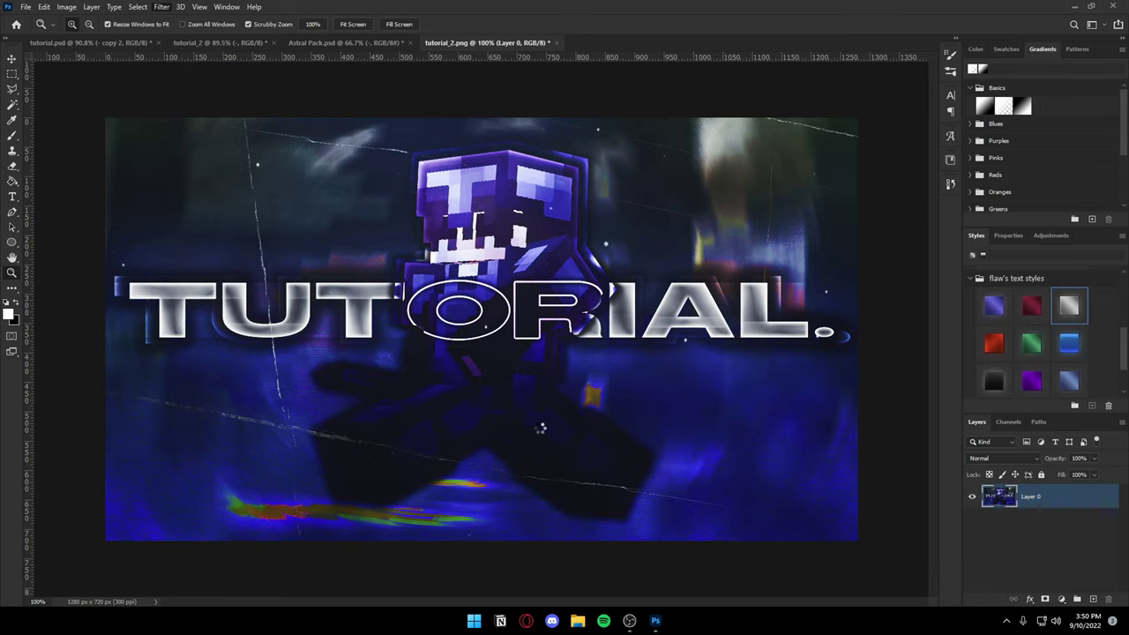
{"action": "scroll", "coordinate": [526, 417], "scroll_direction": "down", "scroll_amount": 2}
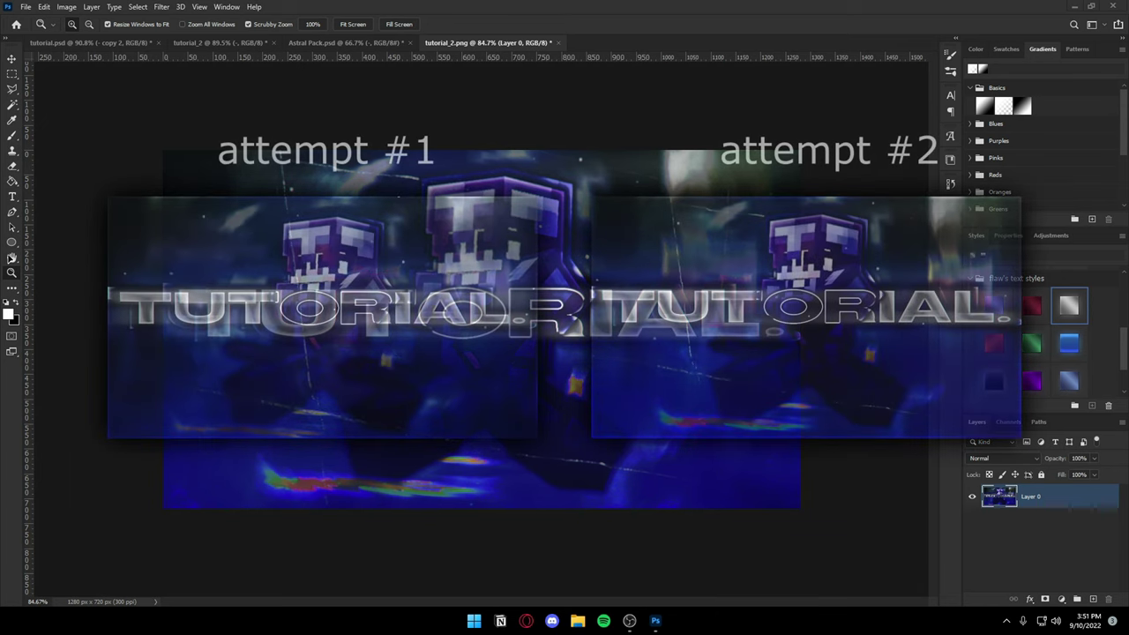
{"action": "scroll", "coordinate": [481, 331], "scroll_direction": "down", "scroll_amount": 2}
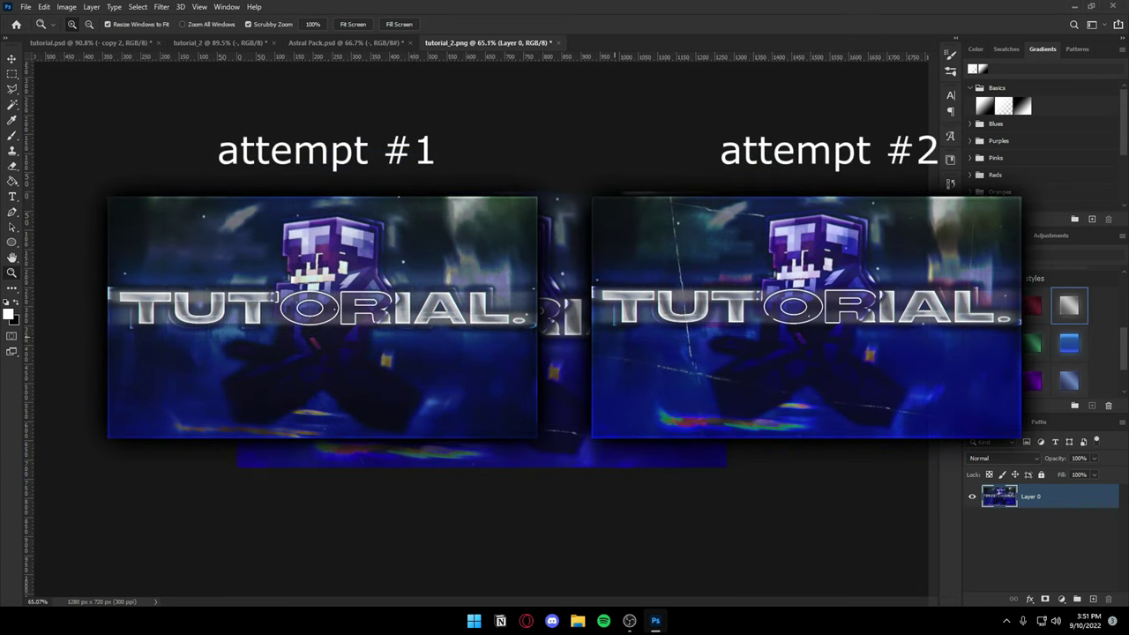
{"action": "scroll", "coordinate": [482, 330], "scroll_direction": "down", "scroll_amount": 1}
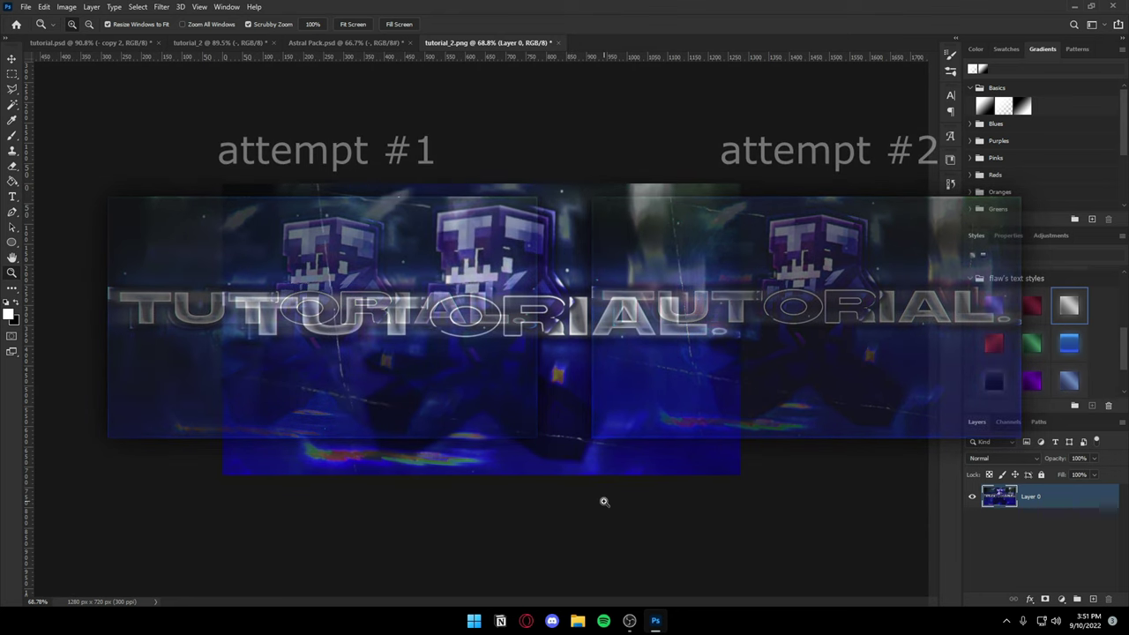
{"action": "scroll", "coordinate": [622, 501], "scroll_direction": "up", "scroll_amount": 3}
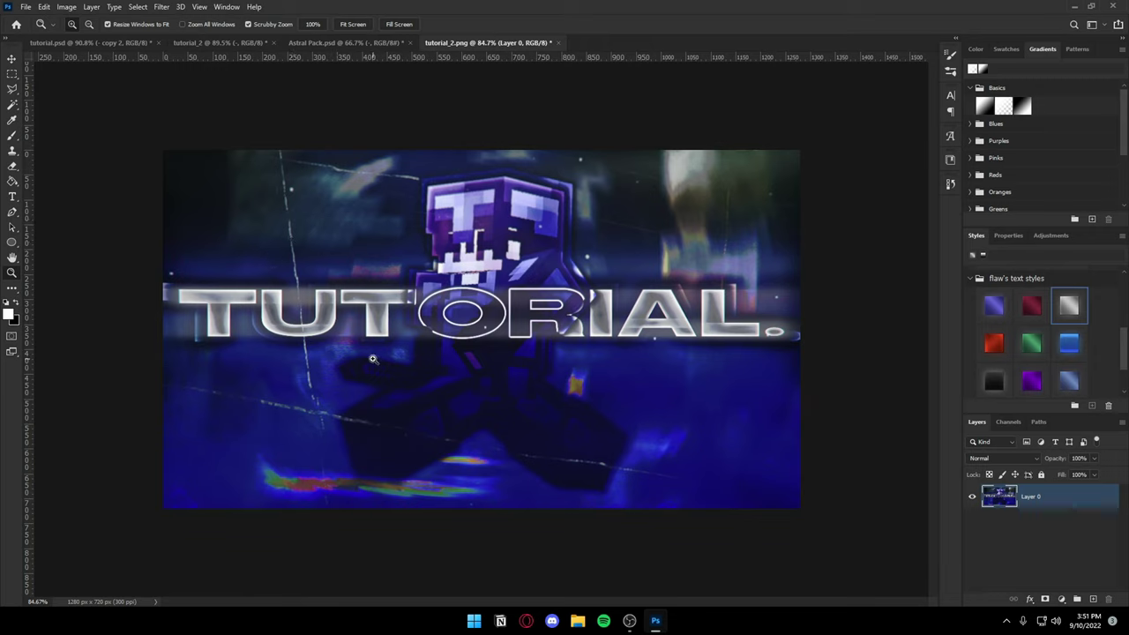
{"action": "scroll", "coordinate": [537, 404], "scroll_direction": "down", "scroll_amount": 5}
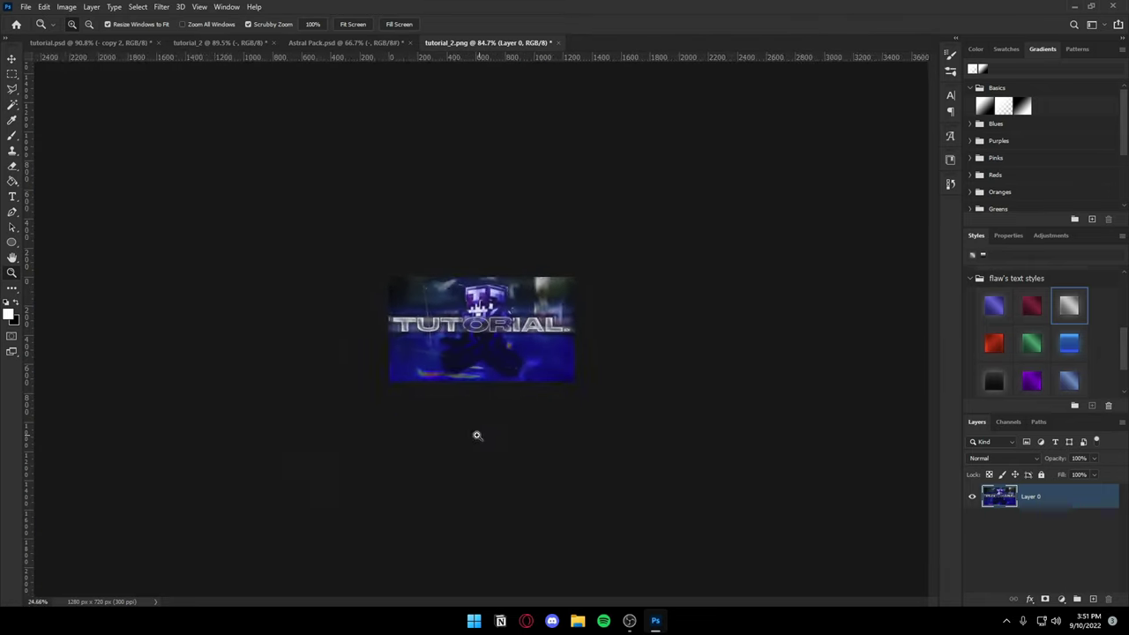
{"action": "scroll", "coordinate": [477, 435], "scroll_direction": "up", "scroll_amount": 5}
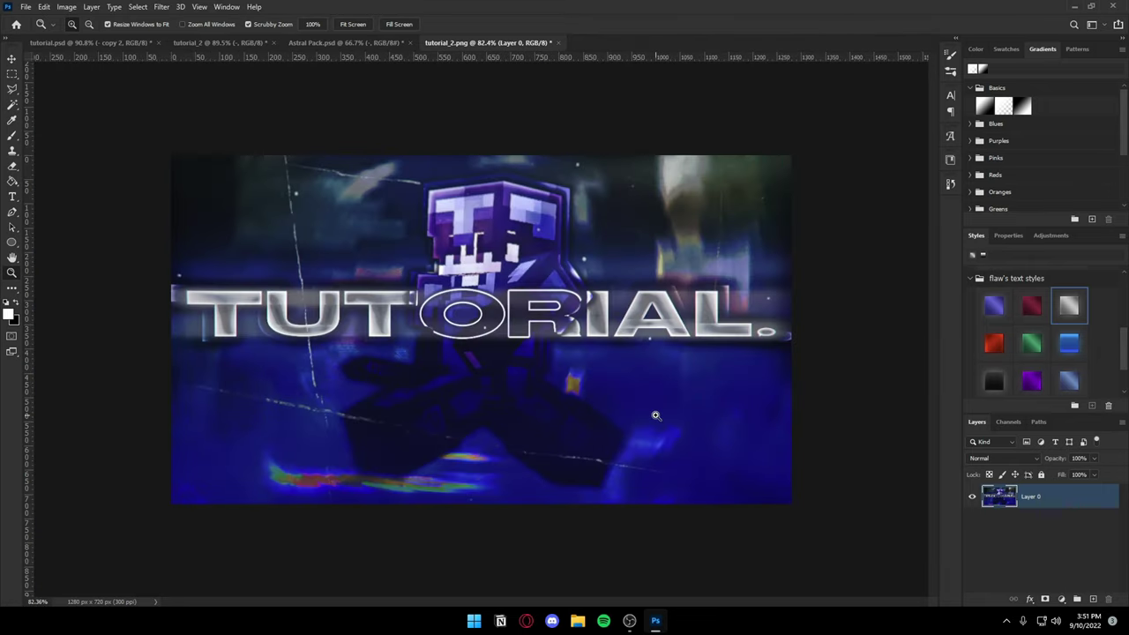
Step: Add a new layer filled with white and set its Fill to 0%
{"action": "left_click", "coordinate": [1091, 599]}
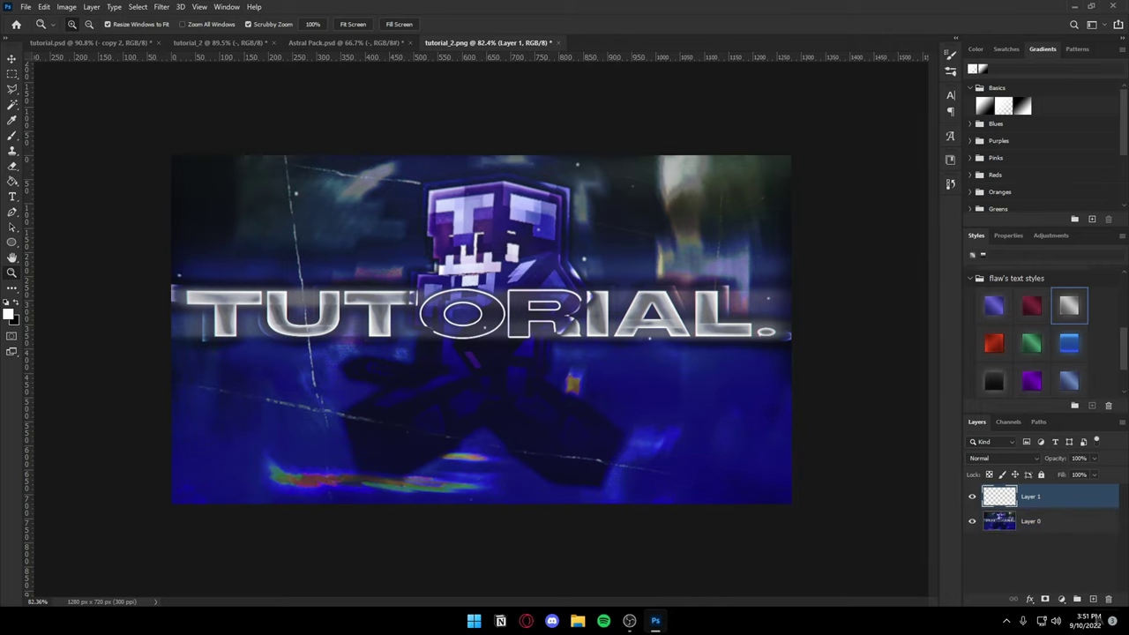
{"action": "key", "text": "g"}
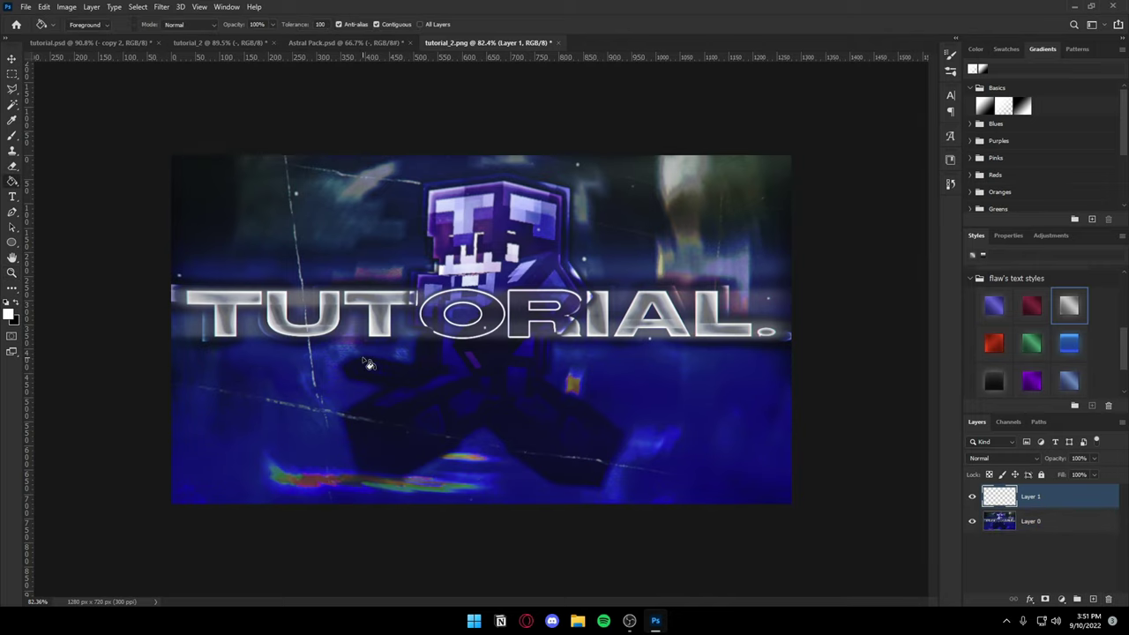
{"action": "left_click", "coordinate": [369, 363]}
{"action": "left_click_drag", "start_coordinate": [1093, 474], "coordinate": [1047, 504]}
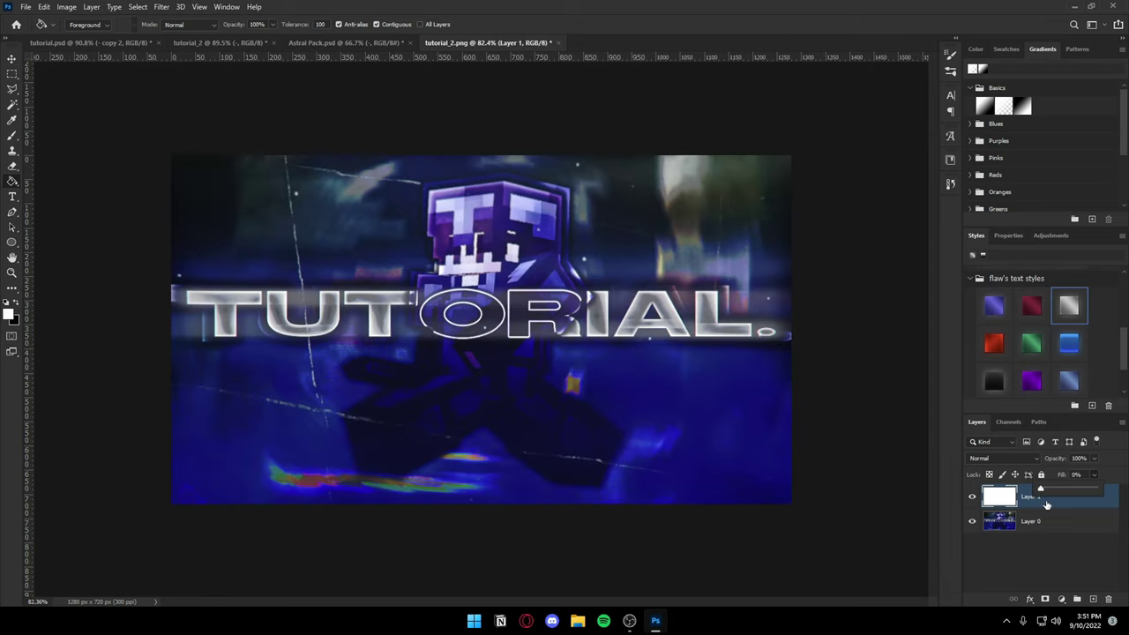
Step: Give that layer an Overlay Inner Glow: 93% opacity, 13 px size, 9% choke
{"action": "right_click", "coordinate": [1045, 503]}
{"action": "left_click", "coordinate": [1005, 23]}
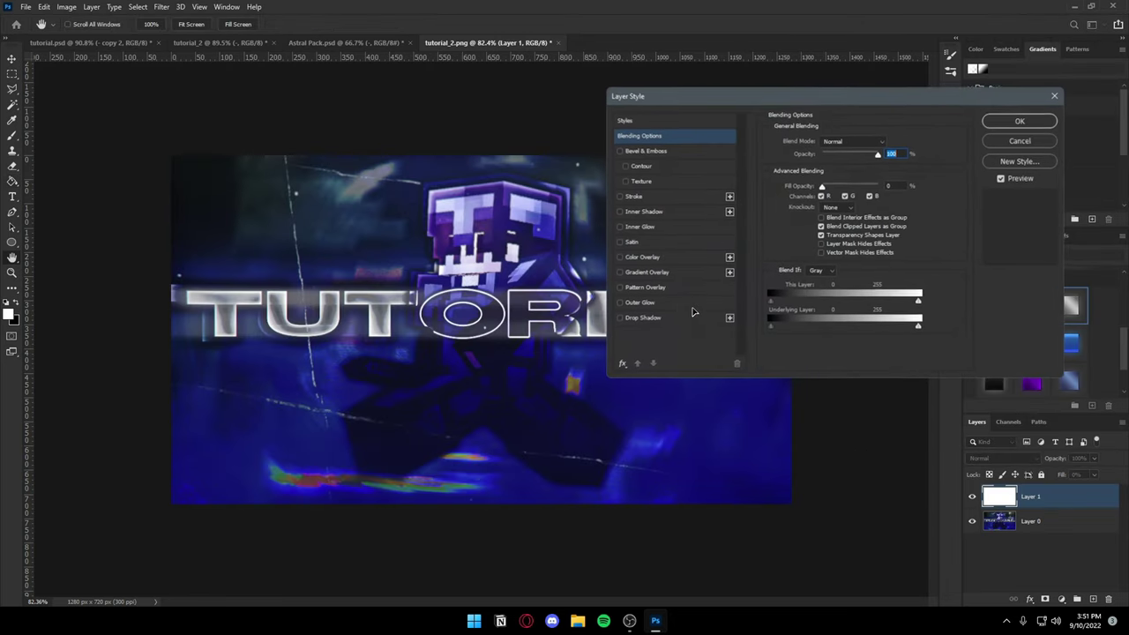
{"action": "left_click", "coordinate": [638, 227]}
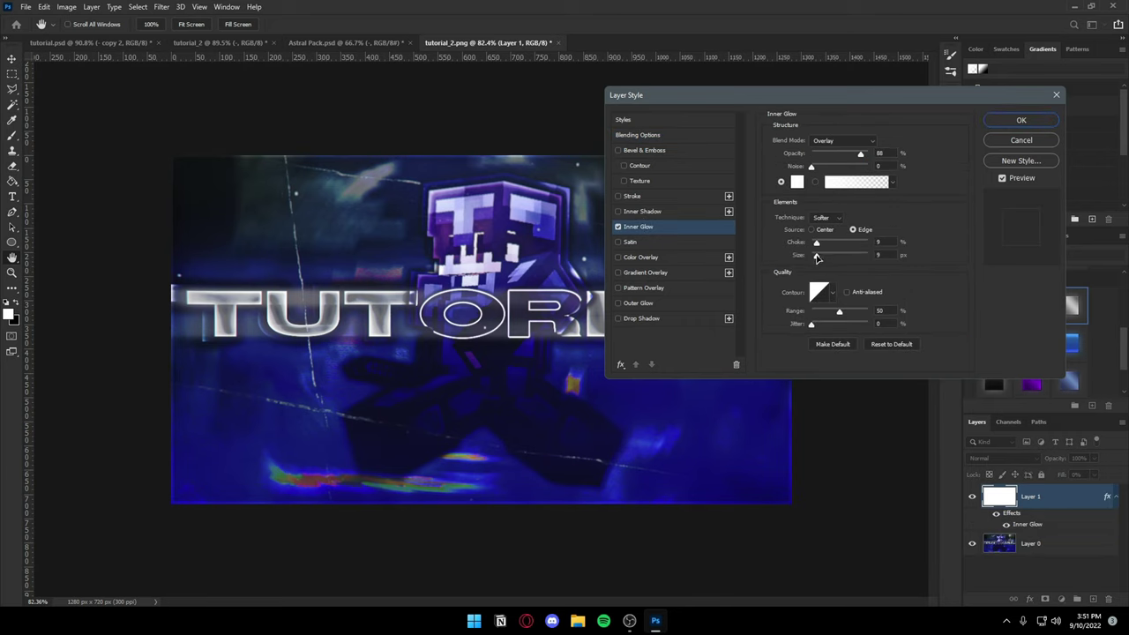
{"action": "left_click_drag", "start_coordinate": [819, 257], "coordinate": [1036, 250]}
{"action": "type", "text": "24"}
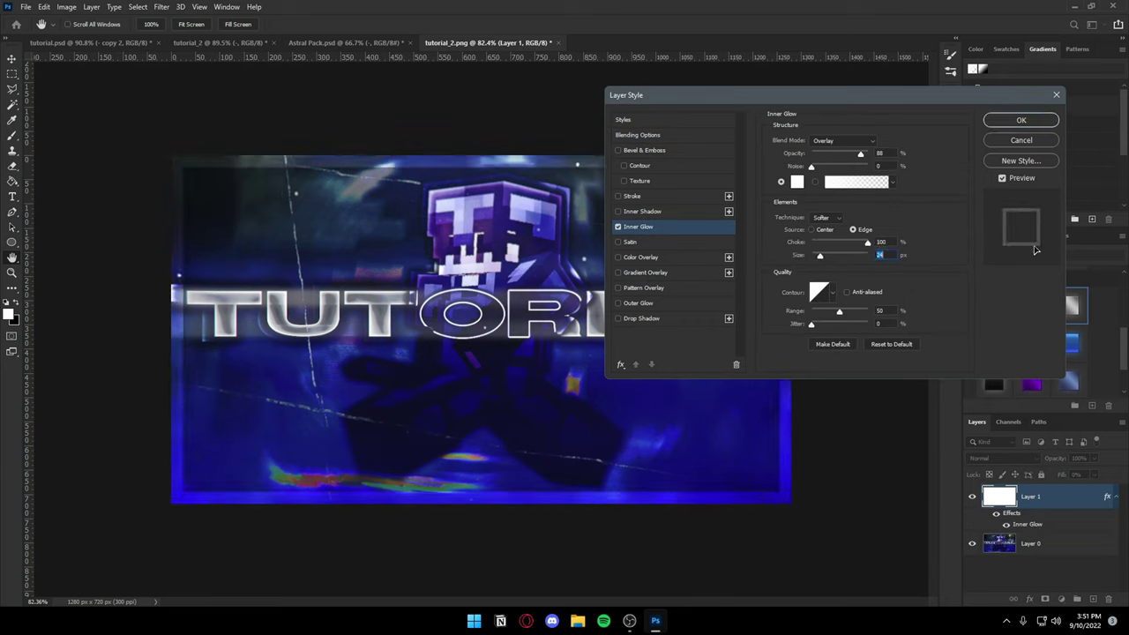
{"action": "mouse_move", "coordinate": [867, 242]}
{"action": "left_mouse_down"}
{"action": "mouse_move", "coordinate": [815, 242]}
{"action": "mouse_move", "coordinate": [818, 256]}
{"action": "left_mouse_up"}
{"action": "left_click_drag", "start_coordinate": [861, 154], "coordinate": [863, 154]}
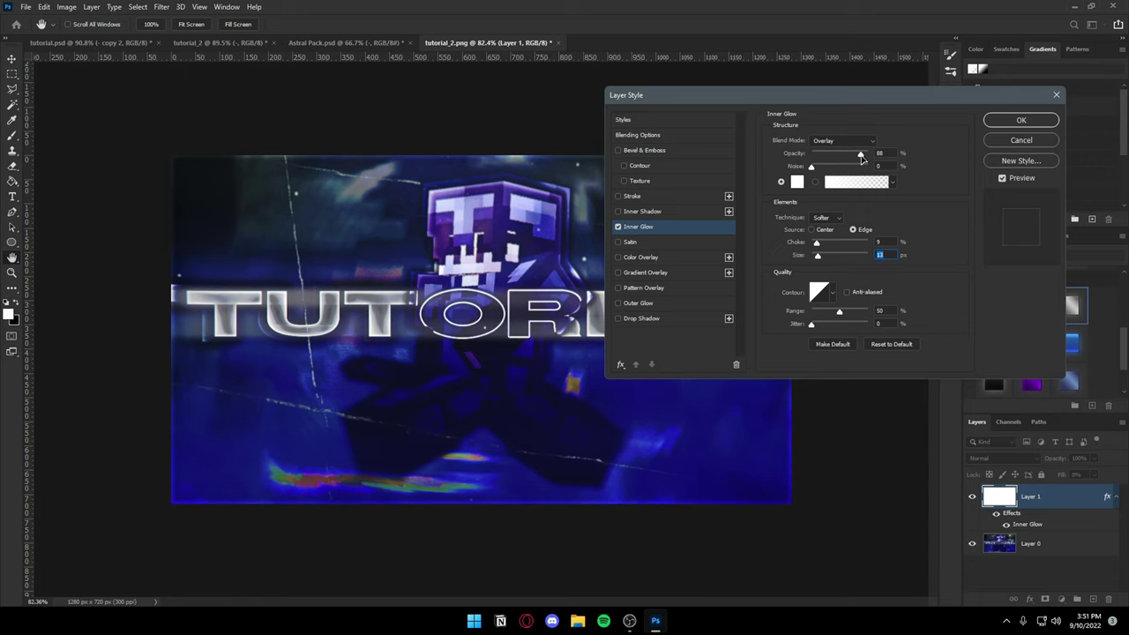
{"action": "left_click", "coordinate": [1005, 121]}
{"action": "scroll", "coordinate": [753, 269], "scroll_direction": "down", "scroll_amount": 2}
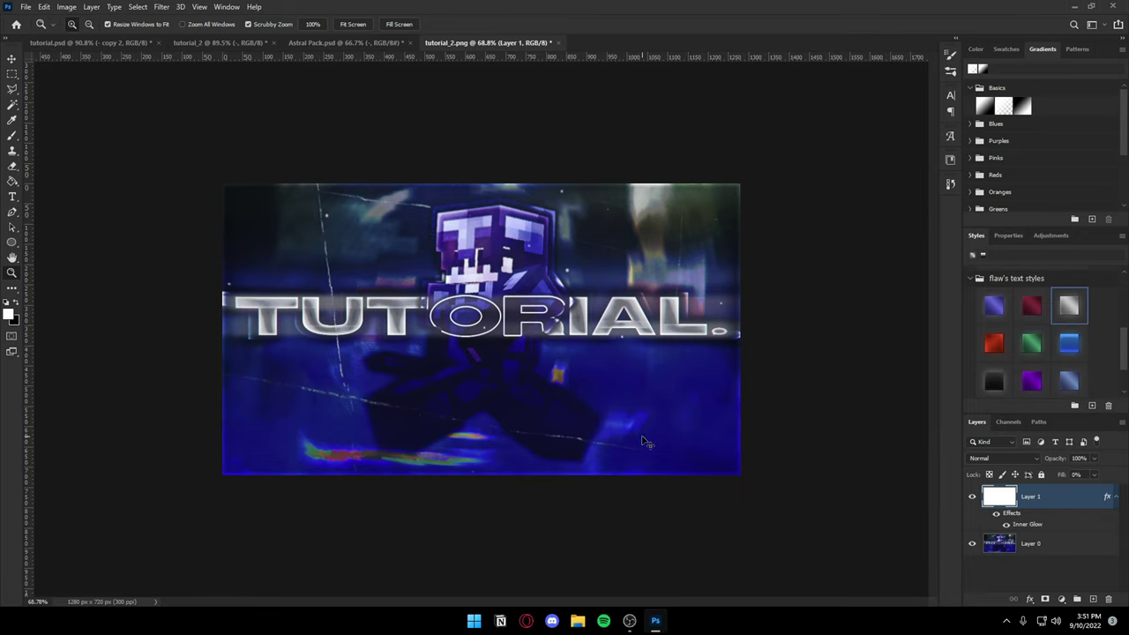
Step: Save as PNG over the existing tutorial_2.png, then zoom in to inspect the result
{"action": "key", "text": "ctrl+shift+s"}
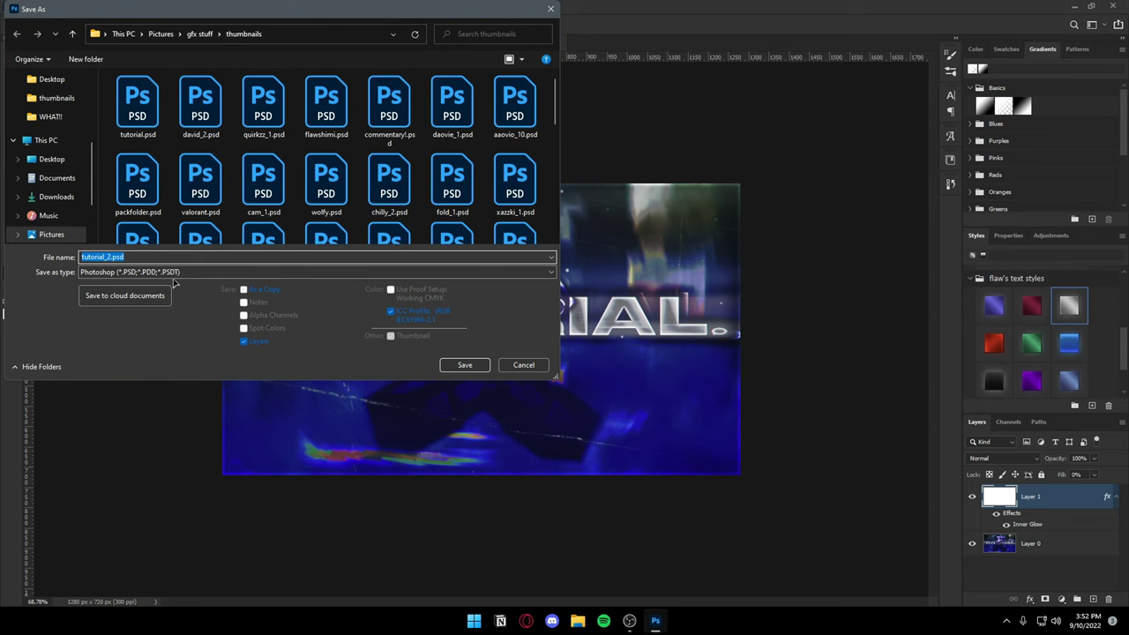
{"action": "left_click", "coordinate": [190, 272]}
{"action": "left_click", "coordinate": [90, 433]}
{"action": "left_click", "coordinate": [462, 365]}
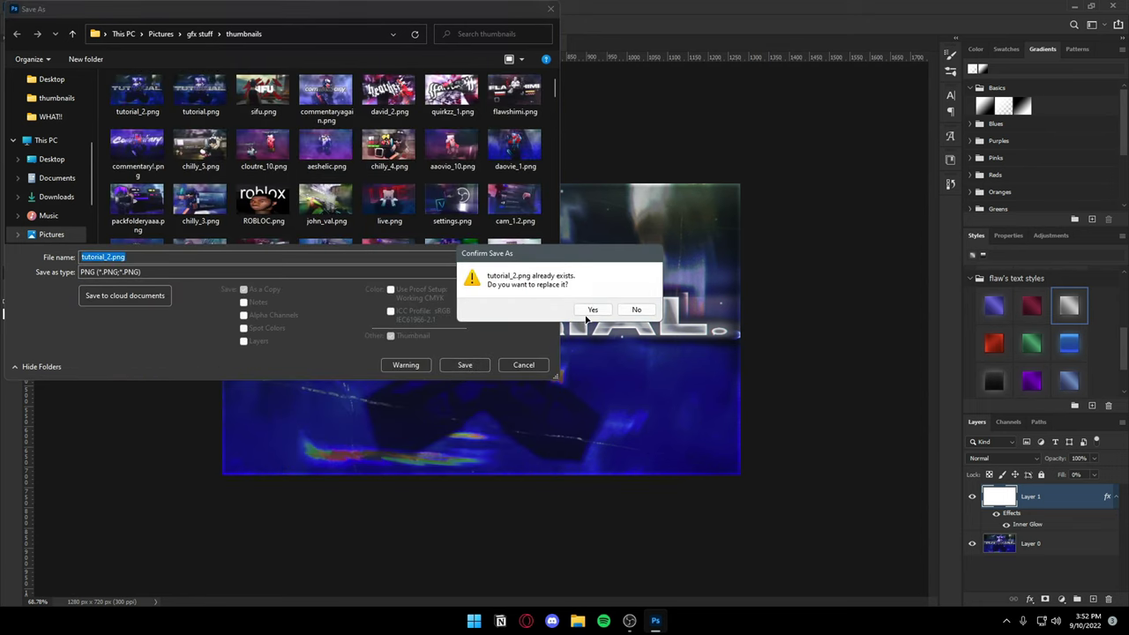
{"action": "left_click", "coordinate": [586, 309]}
{"action": "left_click", "coordinate": [666, 177]}
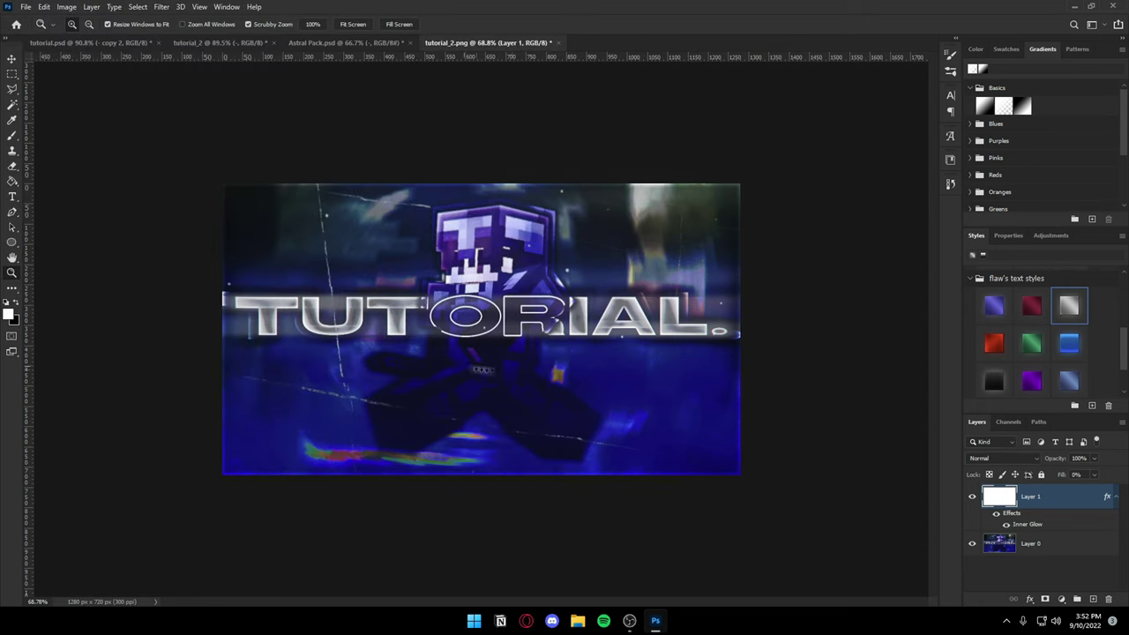
{"action": "left_click_drag", "start_coordinate": [554, 305], "coordinate": [781, 269]}
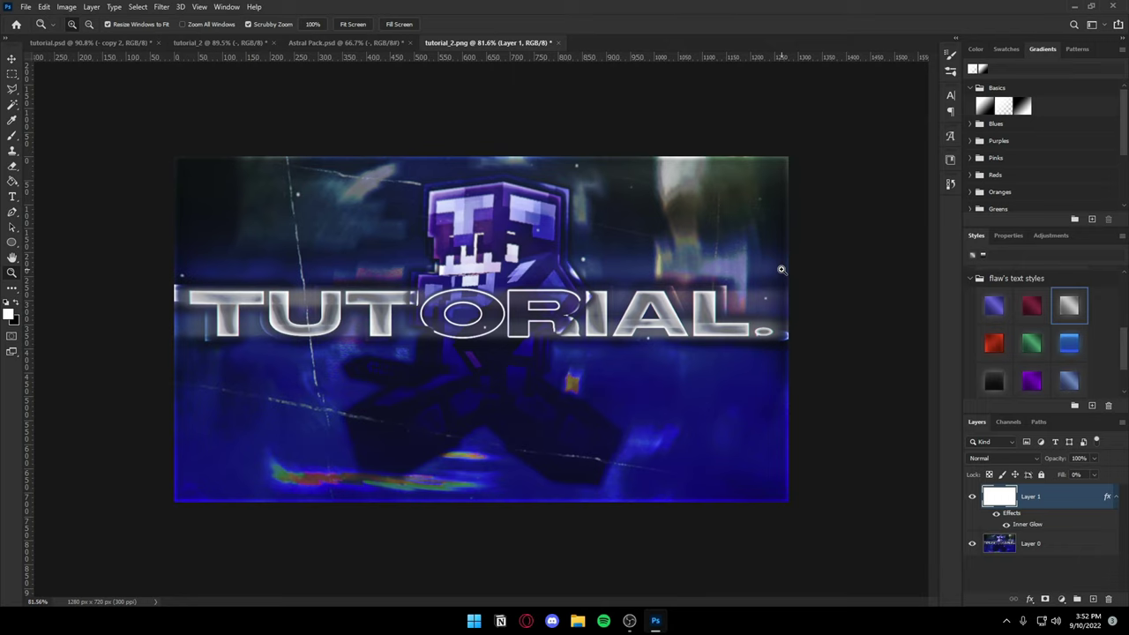
{"action": "left_click_drag", "start_coordinate": [781, 269], "coordinate": [675, 479]}
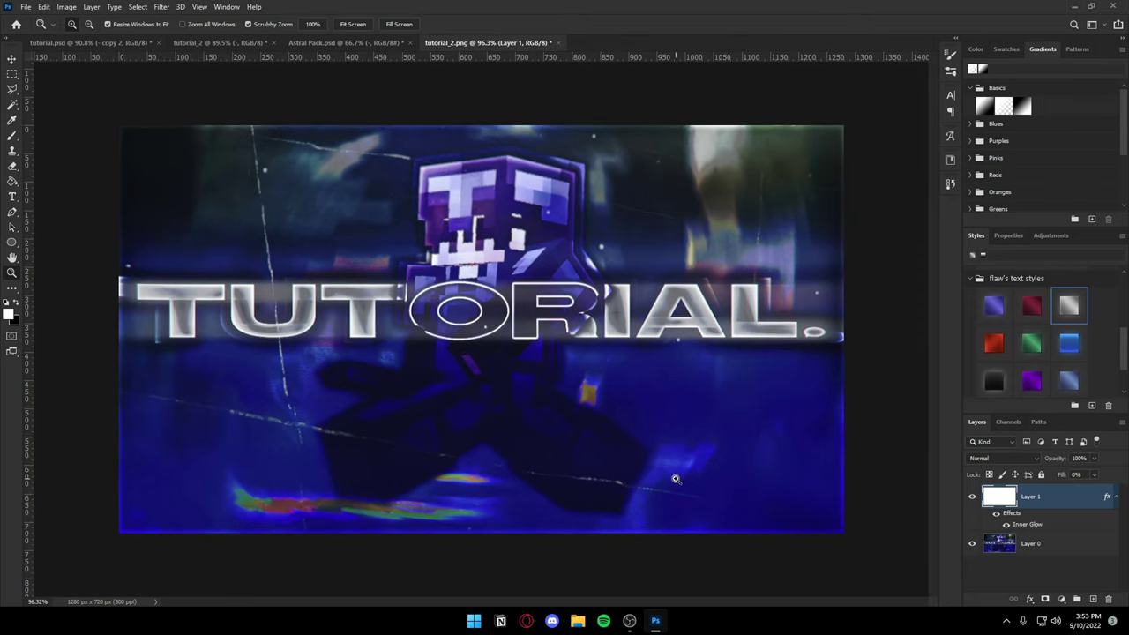